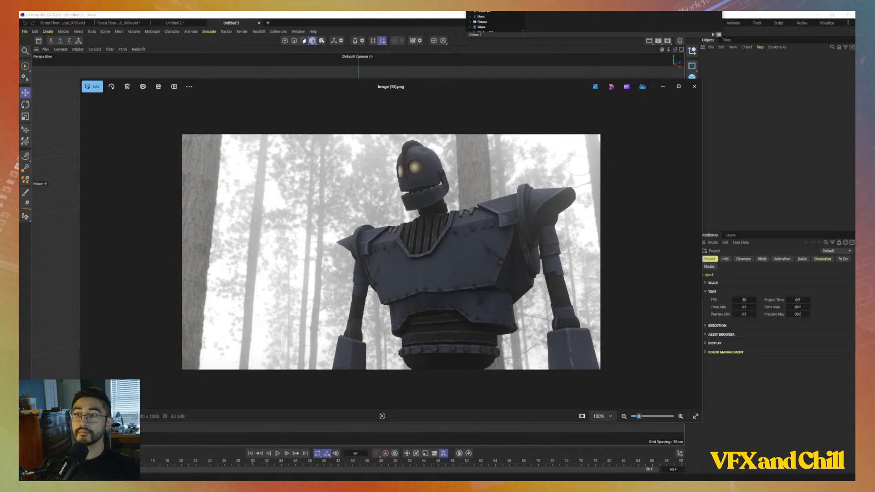
View the WoodenGiant.jpg render, and examine the chest plates, rivets and shoulders of the robot in image (13).png up close
double_click(628, 12)
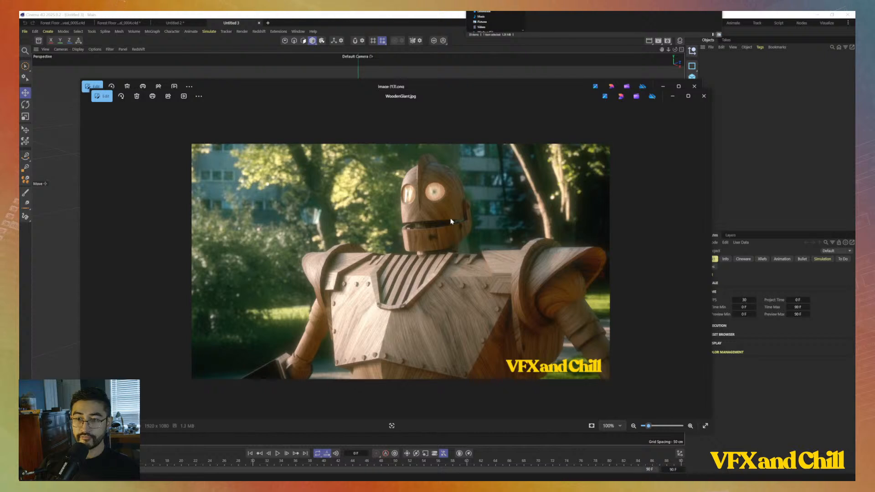
left_click(703, 96)
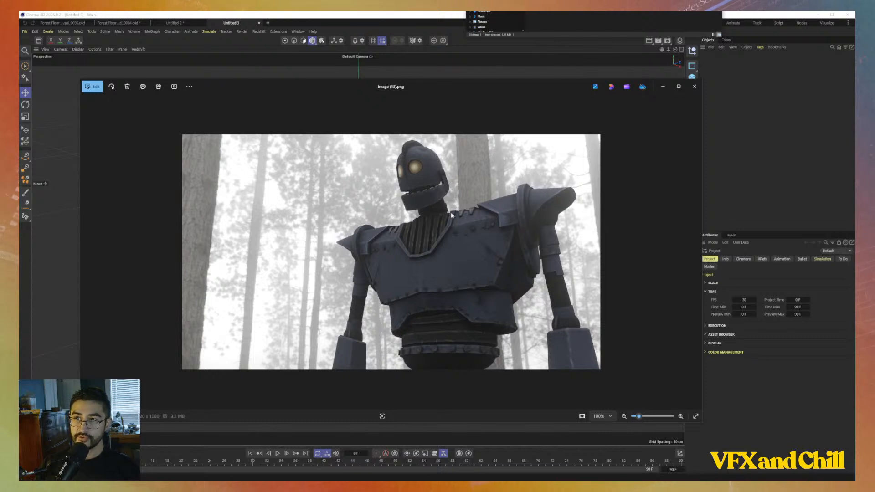
scroll(451, 215, "up", 1, "ctrl")
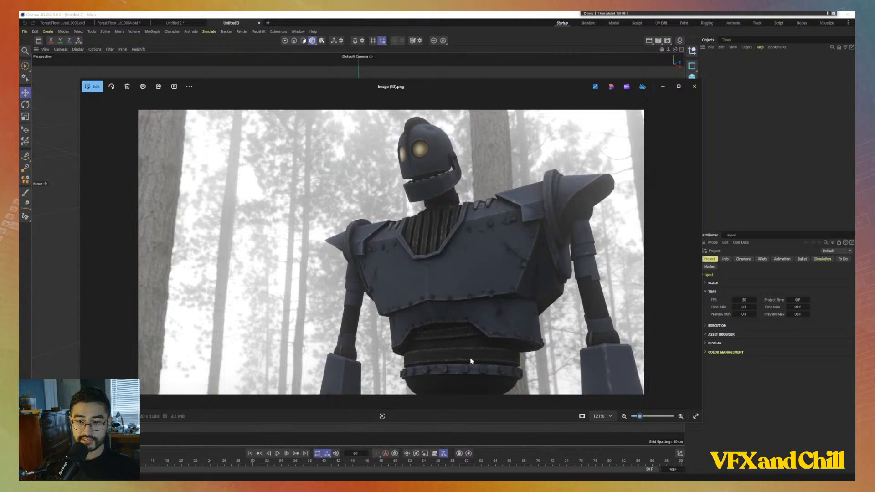
scroll(484, 248, "up", 8)
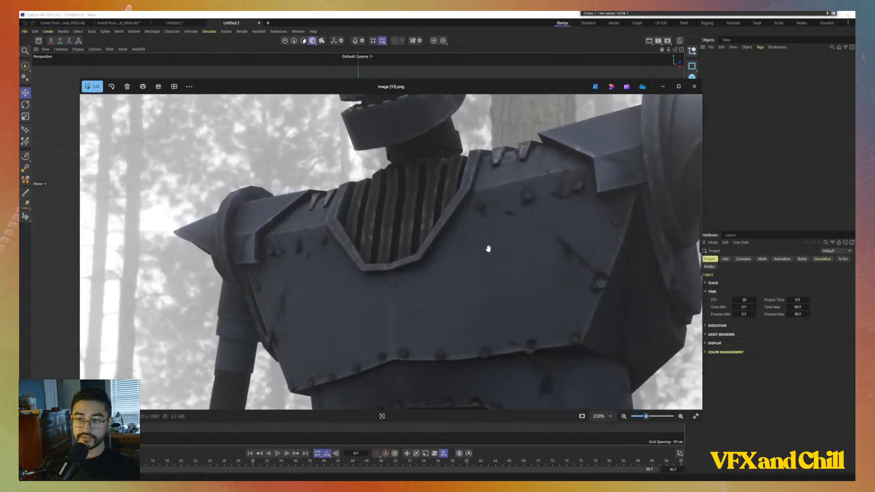
left_click_drag(396, 193, 559, 286)
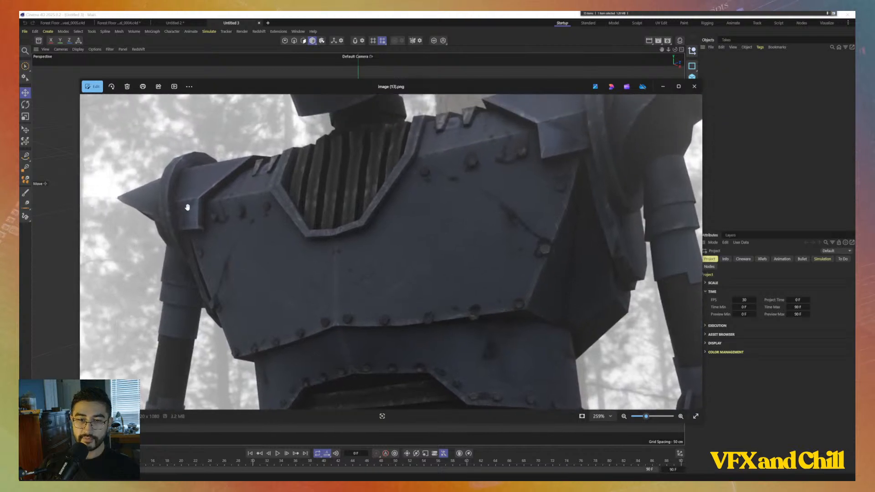
left_click_drag(369, 186, 359, 258)
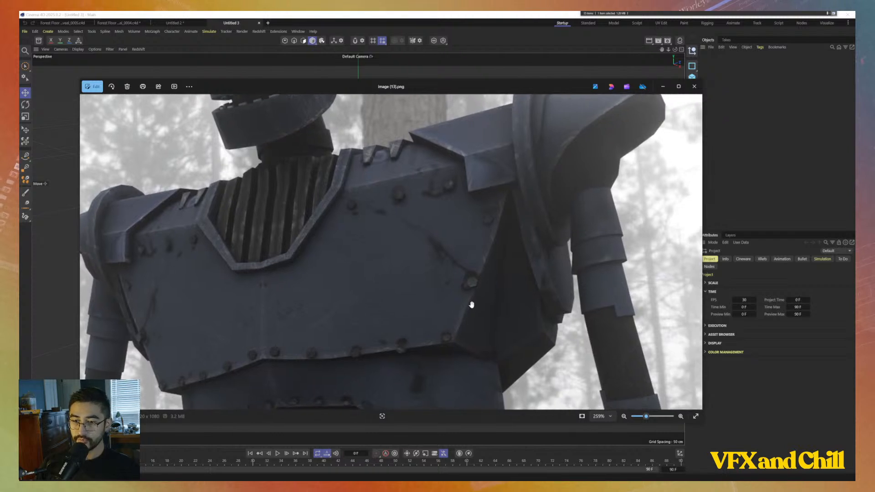
left_click_drag(494, 197, 559, 246)
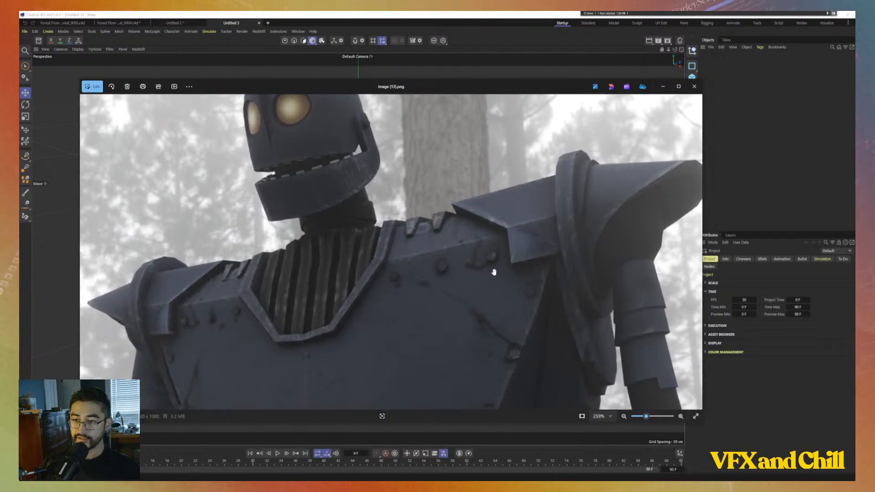
left_click_drag(492, 272, 551, 214)
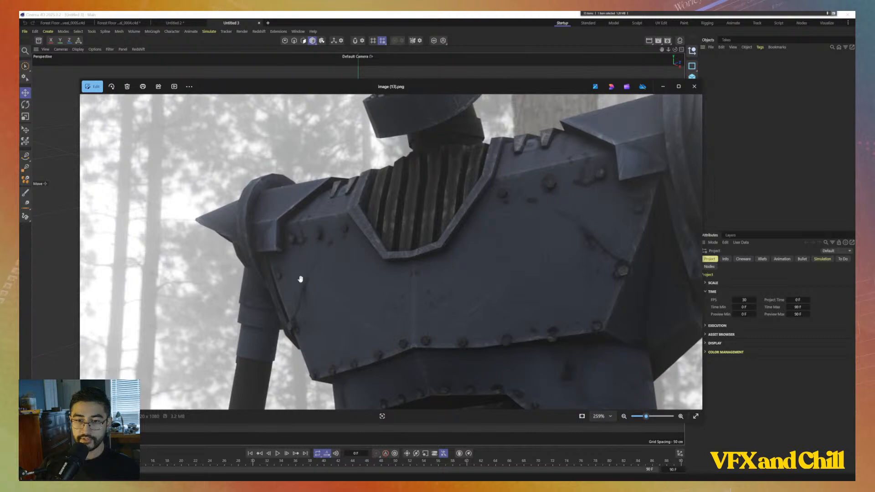
left_click_drag(332, 358, 364, 326)
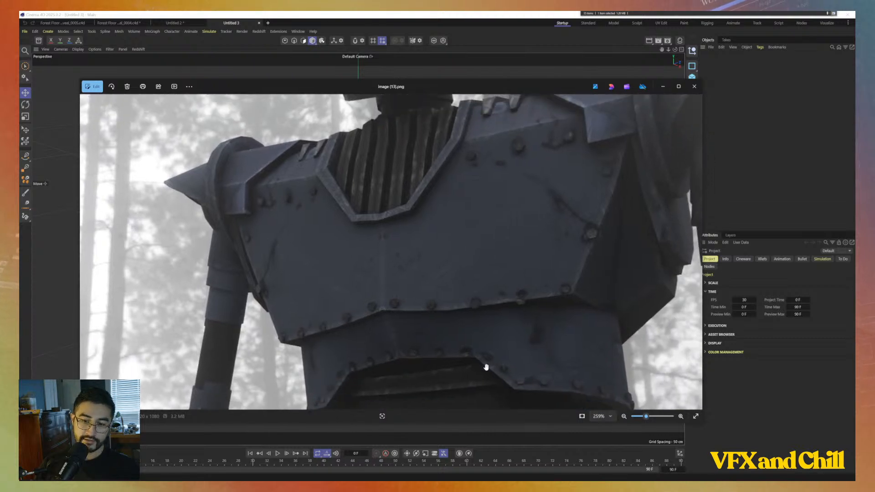
left_click_drag(515, 248, 471, 353)
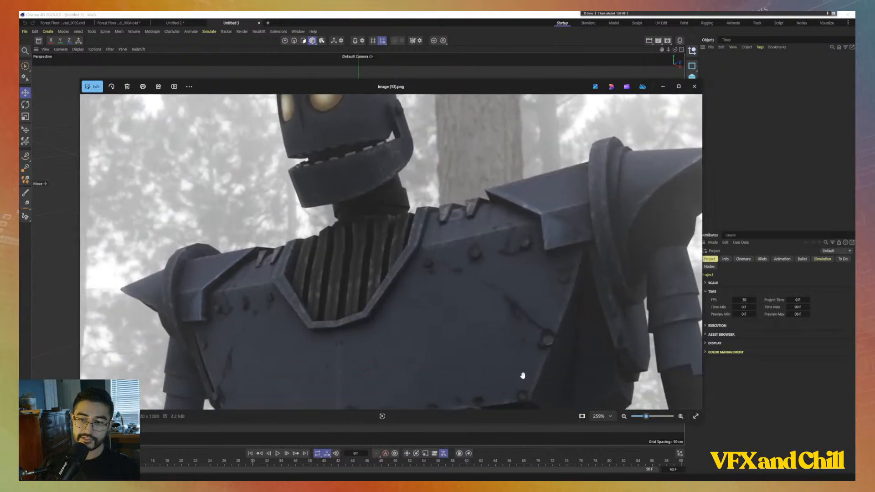
left_click_drag(523, 375, 493, 269)
scroll(488, 316, "down", 3)
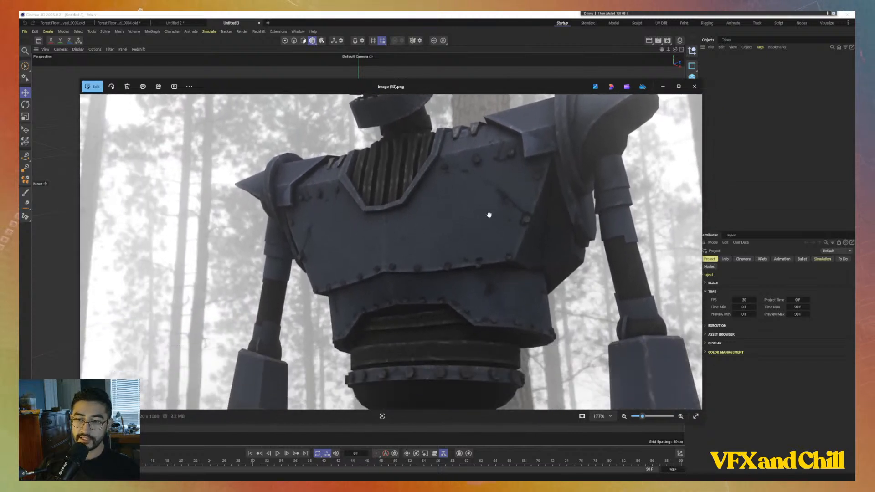
left_click_drag(489, 214, 425, 337)
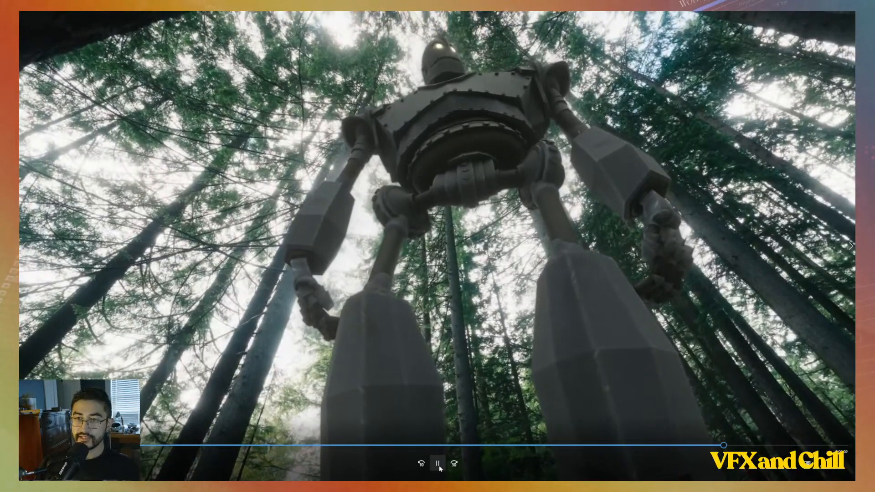
Pause the video of the giant robot in the forest, and close both the video and the robot image
left_click(435, 465)
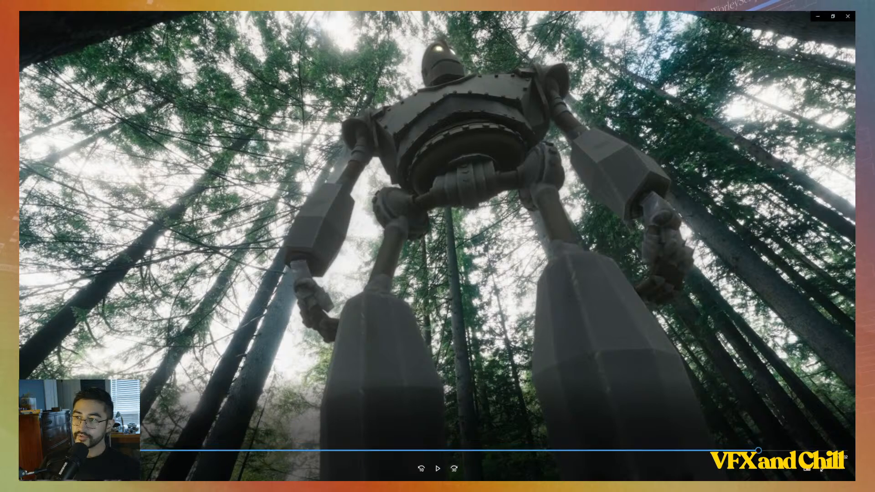
left_click(847, 18)
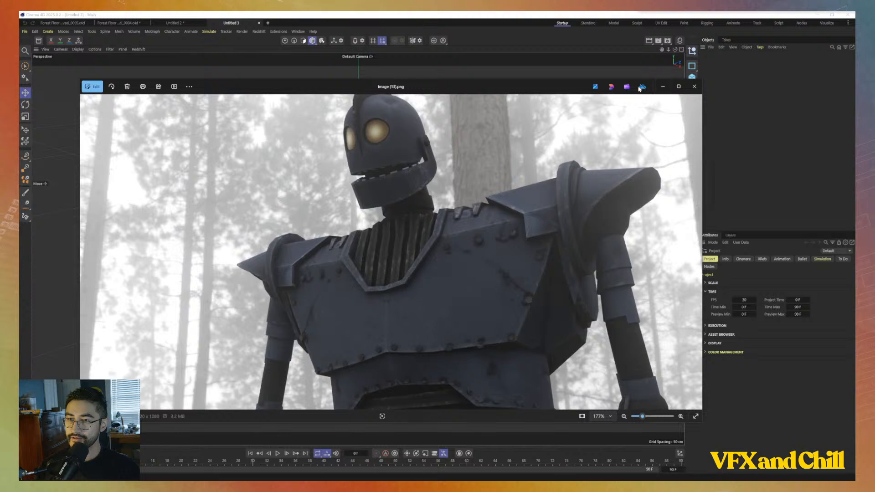
left_click(694, 87)
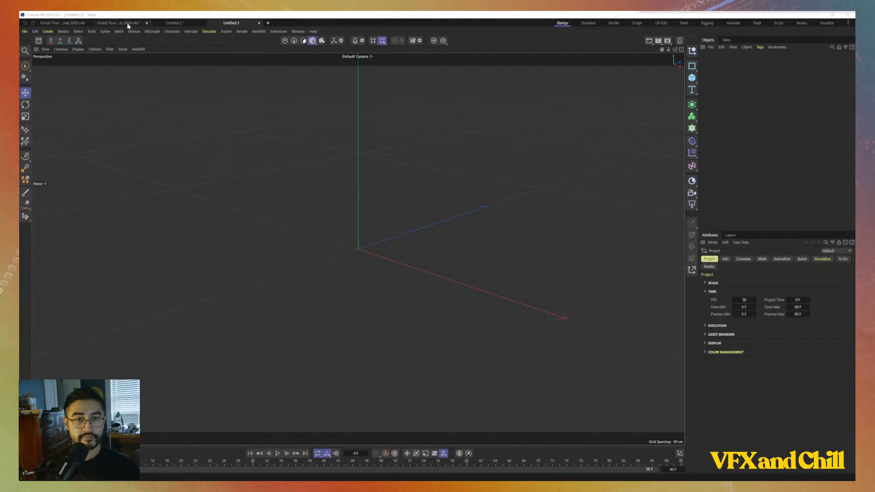
Switch to the Forest Floor Reveal_0005.c4d project and view the blue night-forest reference image at full size
left_click(64, 23)
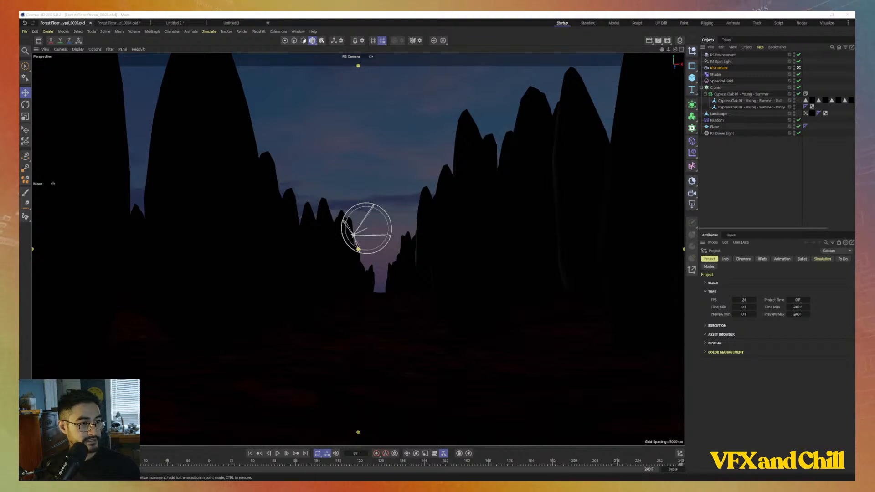
left_click_drag(20, 291, 401, 92)
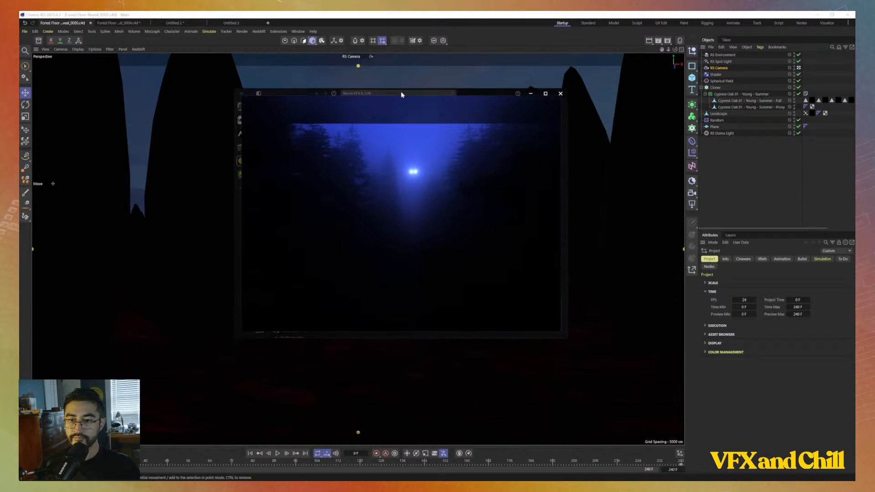
left_click(546, 94)
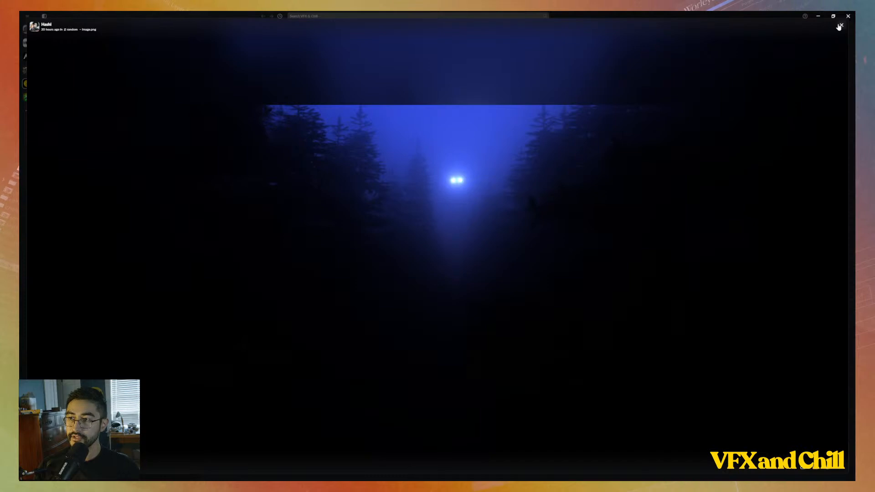
left_click_drag(754, 18, 20, 289)
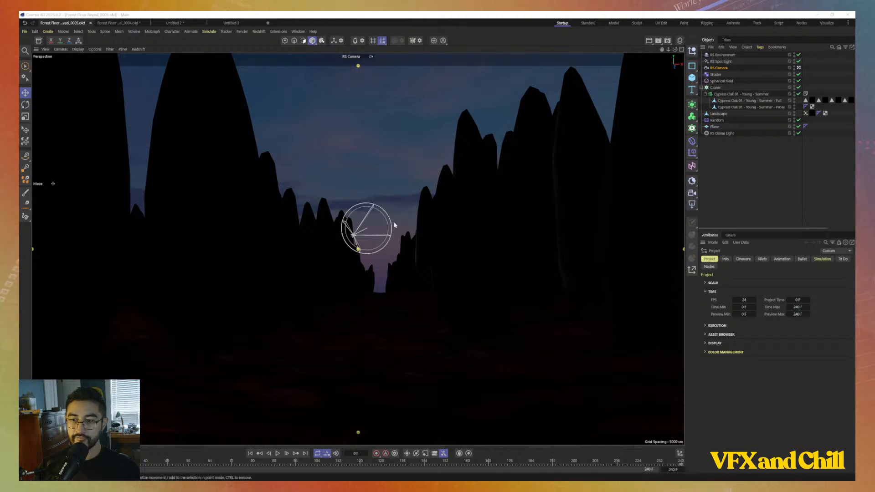
Select the tree Cloner and switch the viewport from the RS Camera to the default camera
left_click(550, 136)
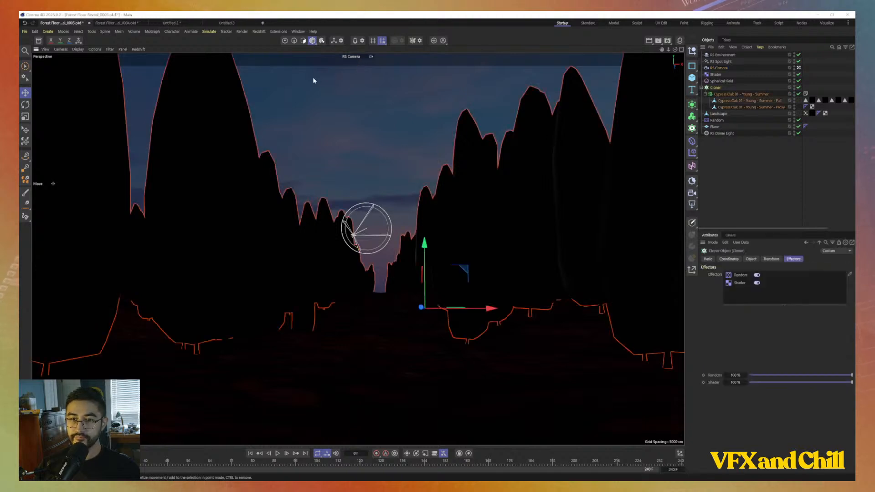
left_click(365, 55)
left_click(382, 63)
left_click_drag(465, 269, 441, 285, "alt")
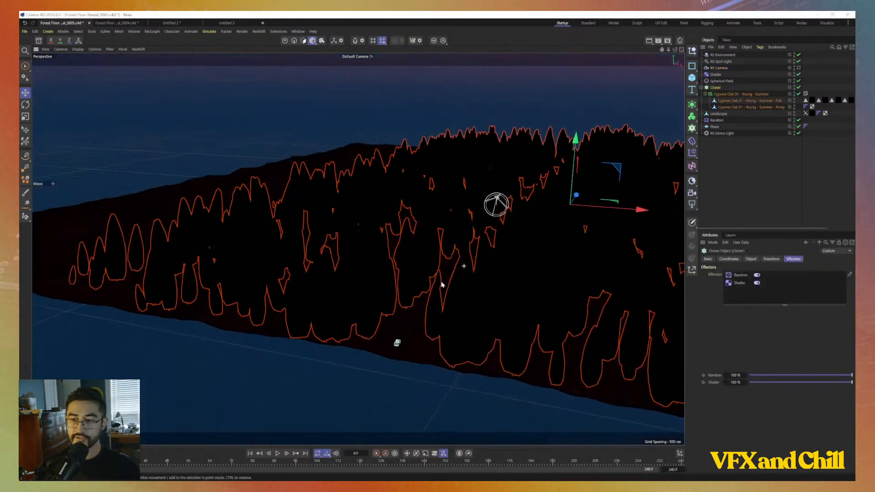
scroll(441, 285, "down", 2)
left_click_drag(494, 264, 328, 323, "alt")
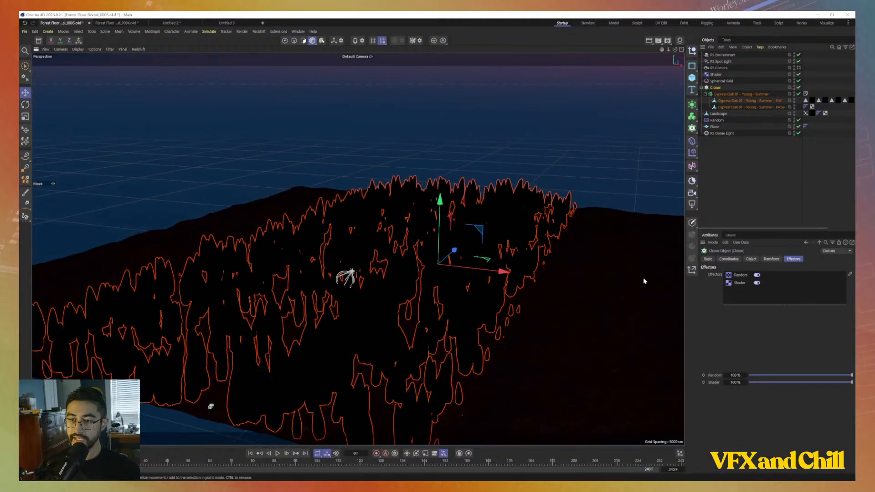
Inspect how the Cloner spreads trees over the landscape, and check the settings of its Cypress Oak 01 child object
left_click(617, 260)
left_click(463, 214)
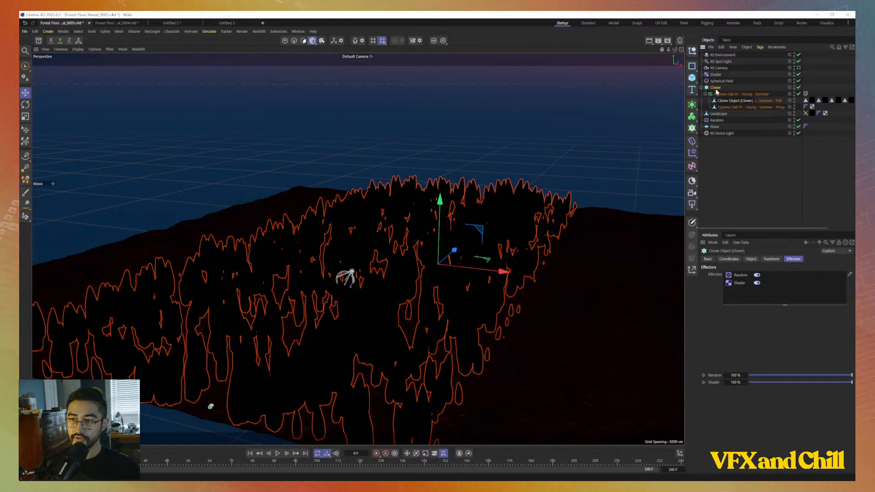
mouse_move(439, 302)
left_mouse_down("alt")
mouse_move(420, 309)
mouse_move(437, 297)
mouse_move(431, 291)
left_mouse_up("alt")
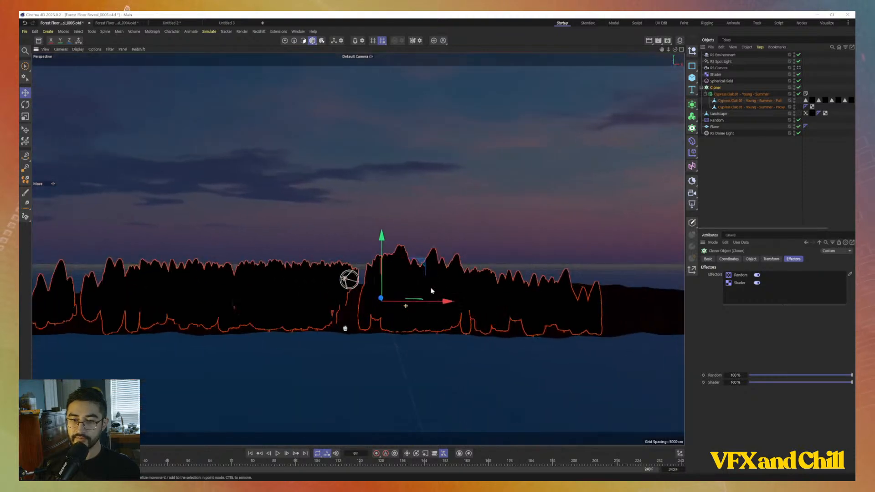
left_click(744, 95)
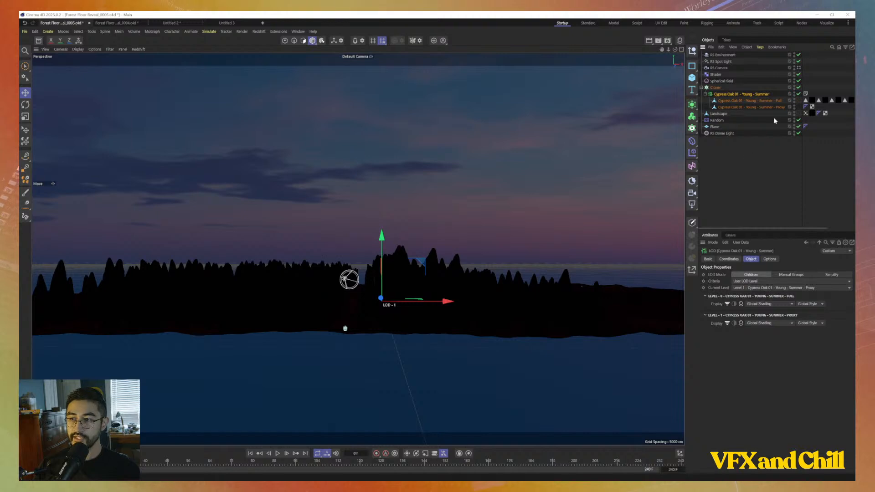
left_click(716, 88)
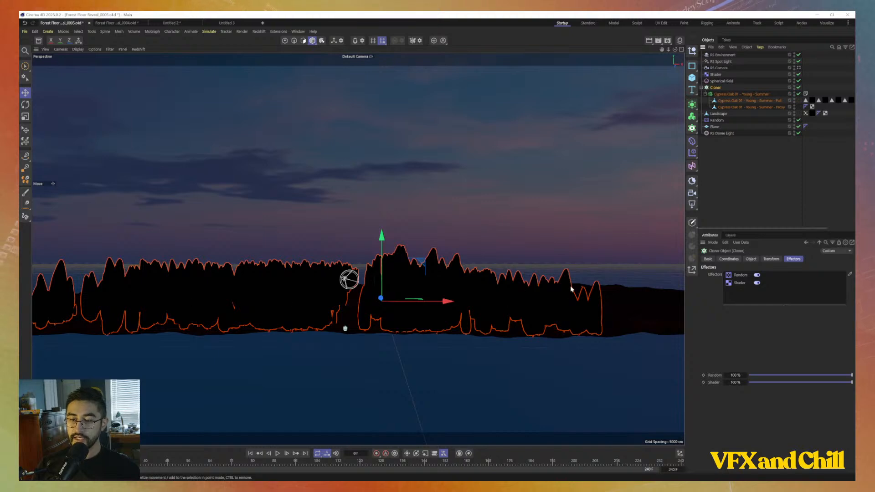
Set the Random effector's heading rotation to 556° and its pitch rotation to 4° to vary the cloned trees
left_click(716, 120)
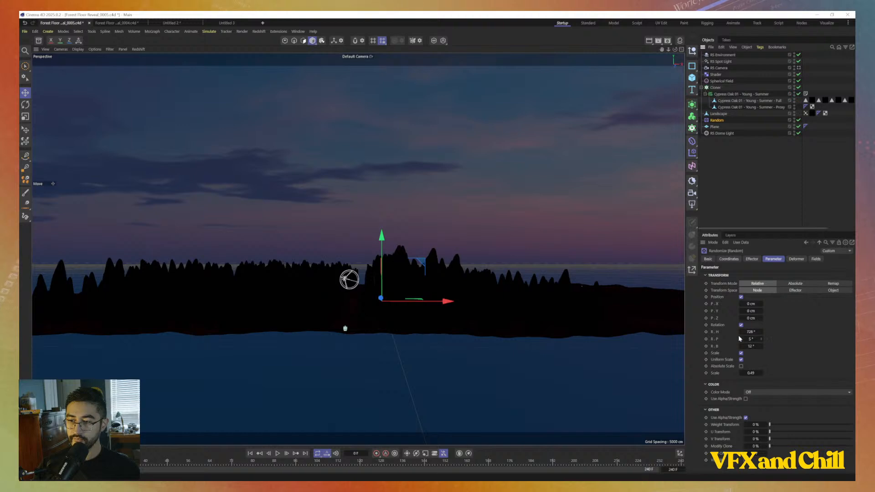
scroll(374, 282, "up", 6)
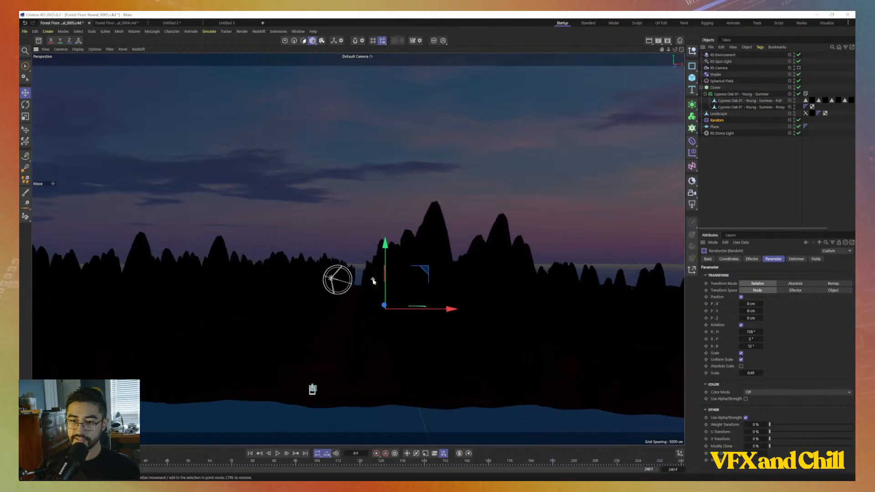
middle_click_drag(373, 279, 420, 222, "alt")
scroll(419, 222, "up", 5)
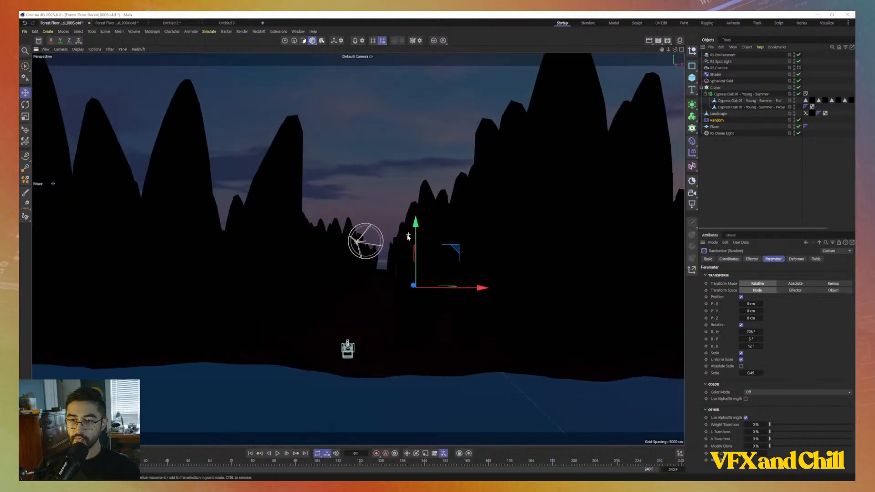
mouse_move(761, 330)
left_mouse_down()
mouse_move(738, 331)
mouse_move(758, 331)
mouse_move(743, 332)
mouse_move(759, 339)
mouse_move(750, 339)
left_mouse_up()
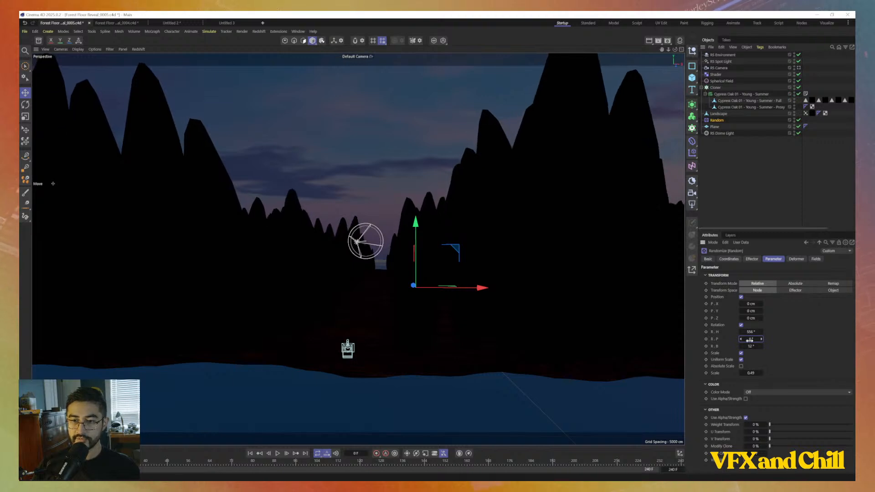
Move the RS Spot Light along its Z axis above the forest path, bringing it closer to the camera
left_click_drag(405, 250, 402, 259, "alt")
scroll(370, 245, "up", 5)
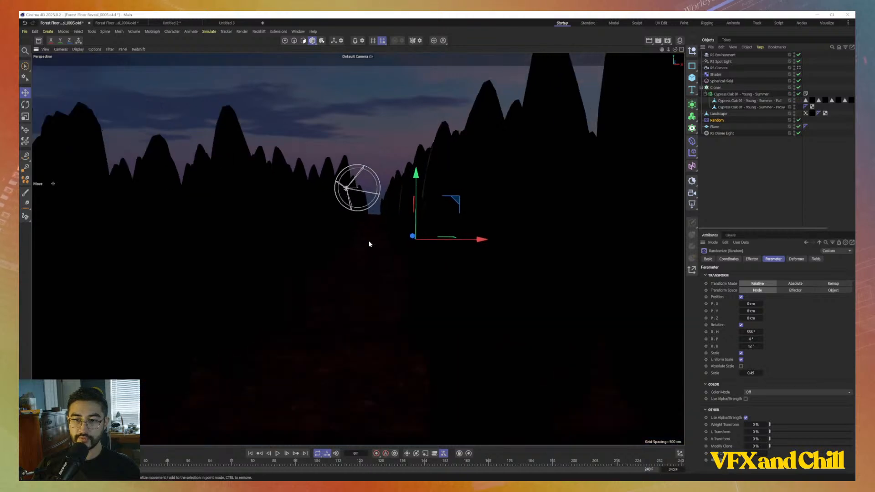
middle_click_drag(358, 248, 392, 230, "alt")
left_click_drag(403, 266, 400, 262, "alt")
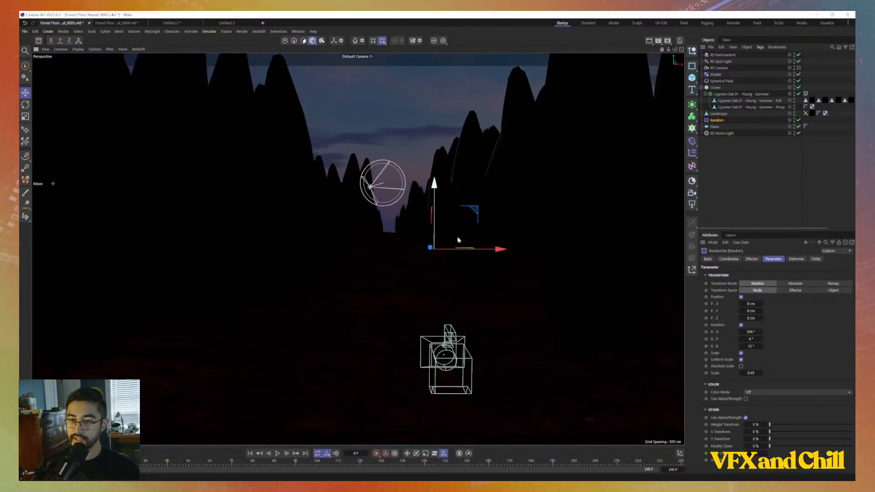
left_click(723, 54)
left_click(721, 62)
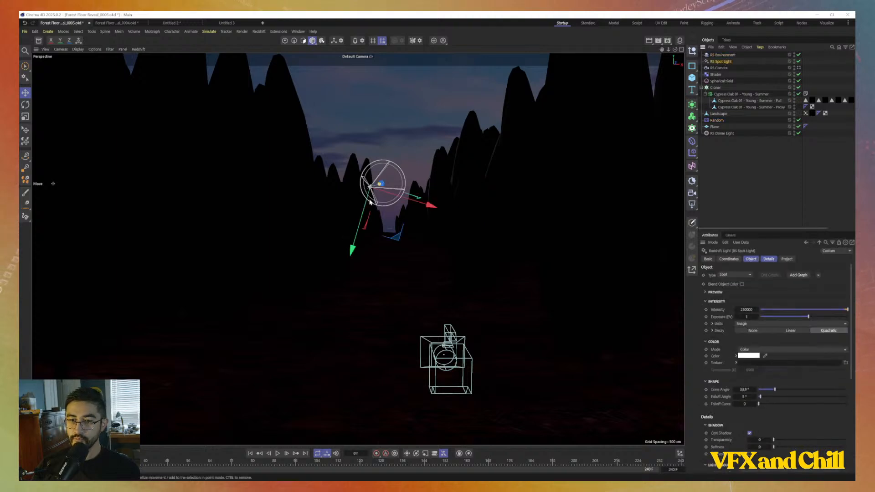
left_click_drag(382, 185, 438, 175)
Set the Cypress Oak 01 LOD object's current level to Level 0 - Cypress Oak 01 - Young - Summer - Full
left_click(746, 95)
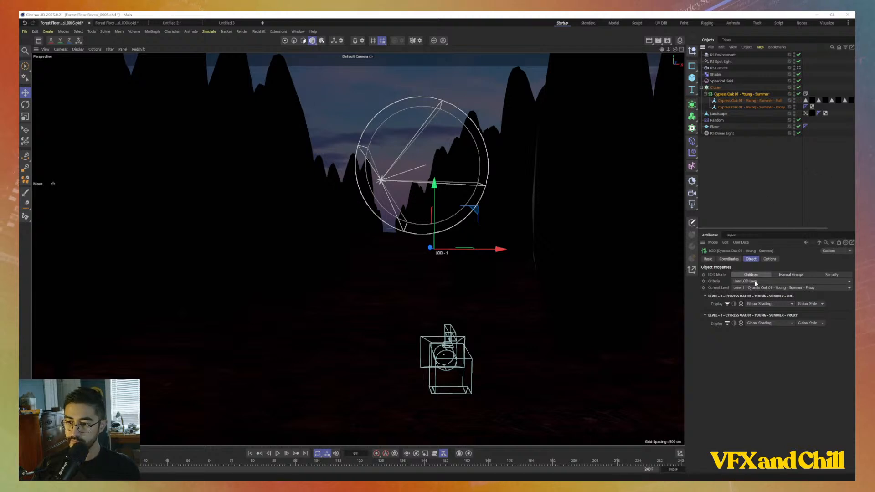
left_click(803, 288)
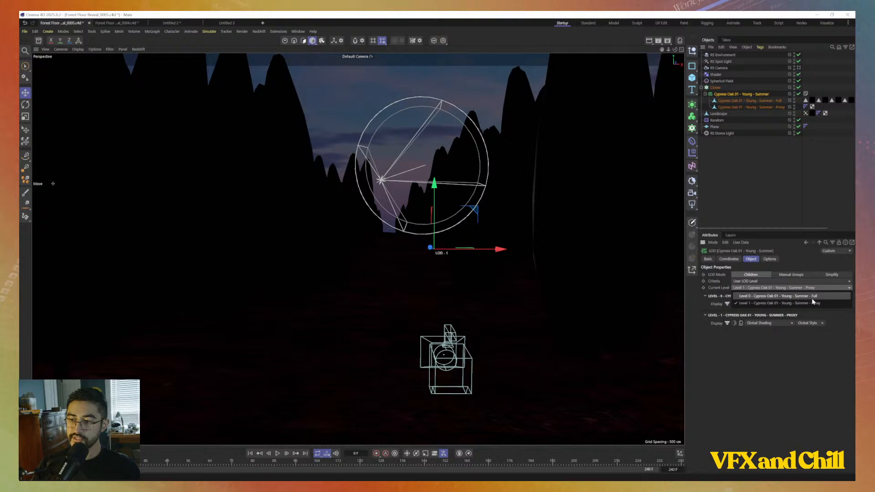
left_click(812, 297)
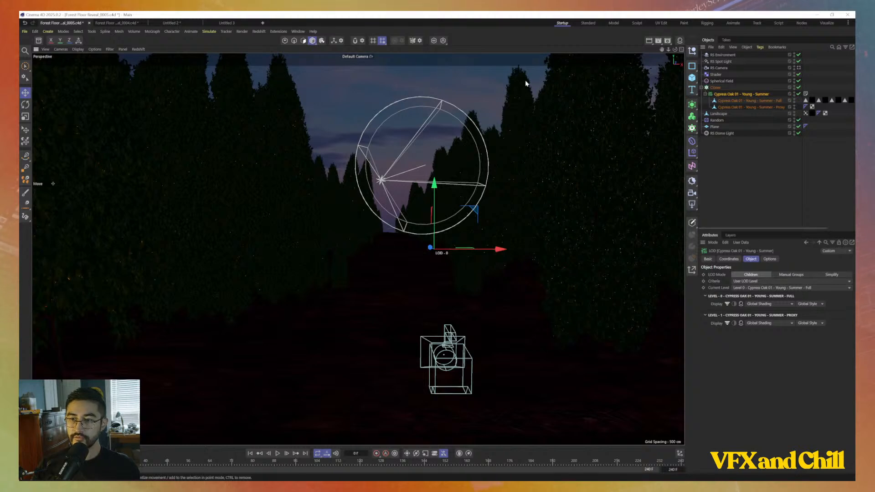
scroll(527, 82, "up", 2)
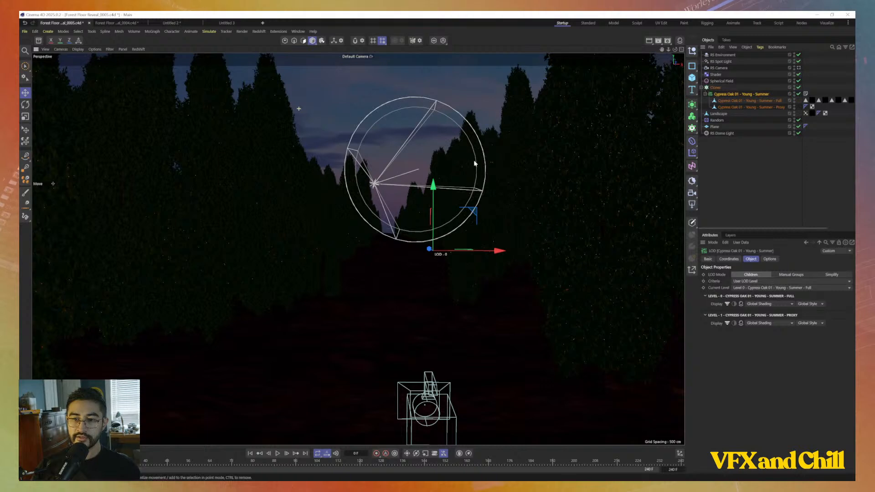
scroll(485, 111, "up", 2)
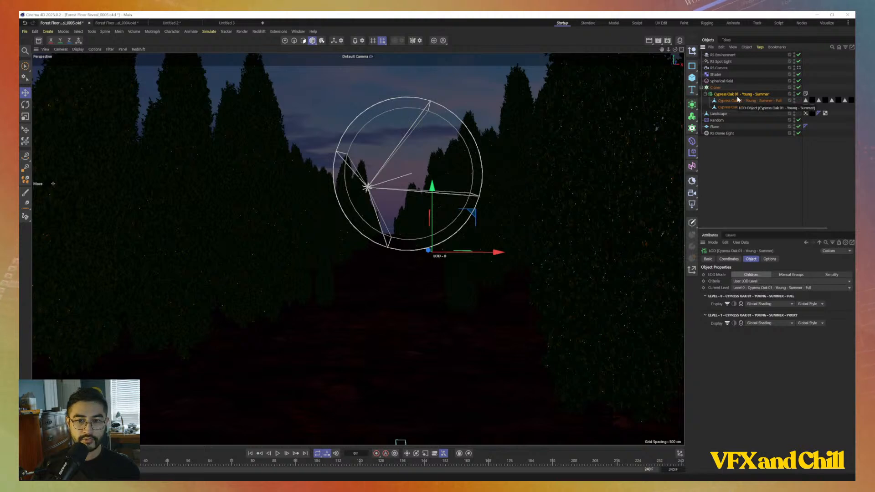
left_click(743, 183)
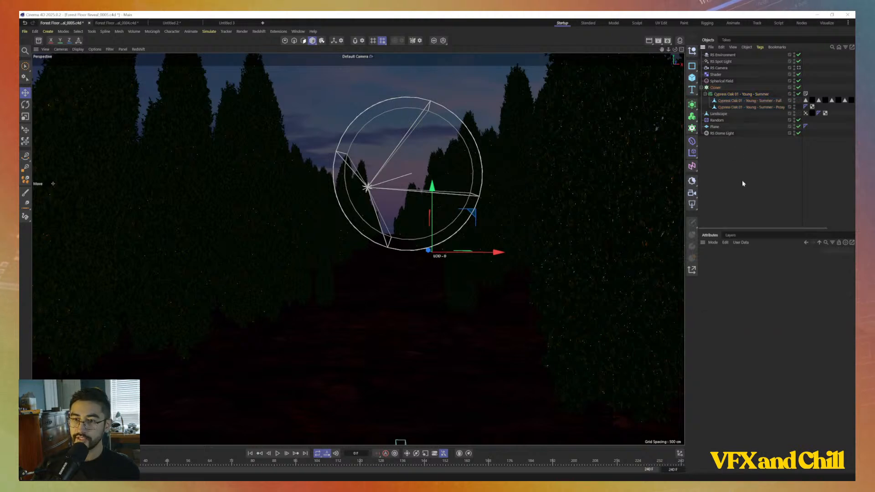
left_click(741, 94)
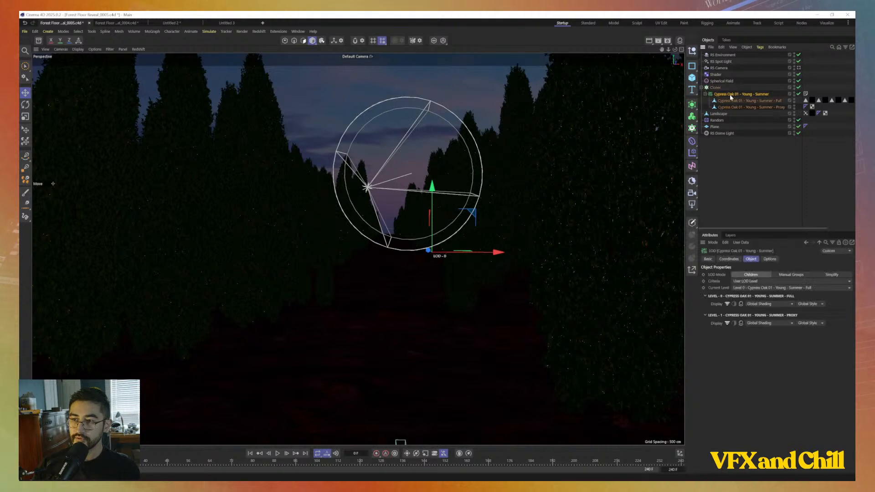
Close the Forest Floor Reveal_0005 and Forest Floor Reveal_0004 projects without saving their changes
left_click(90, 22)
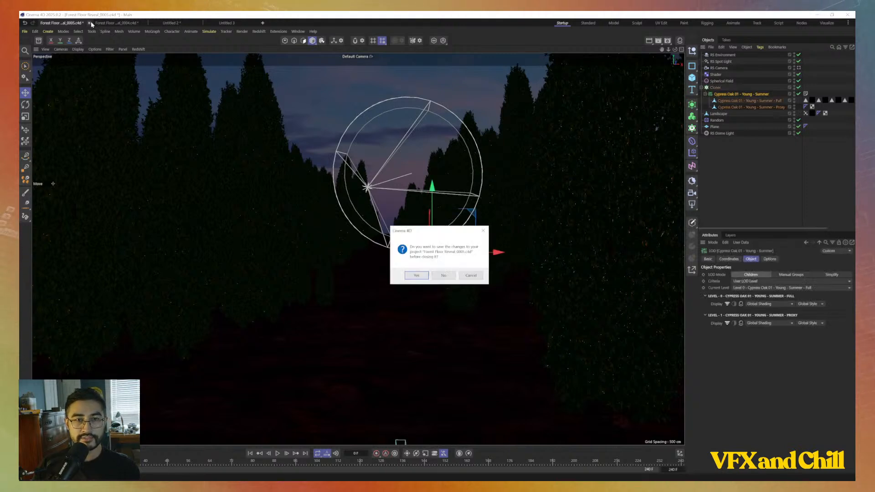
left_click(439, 276)
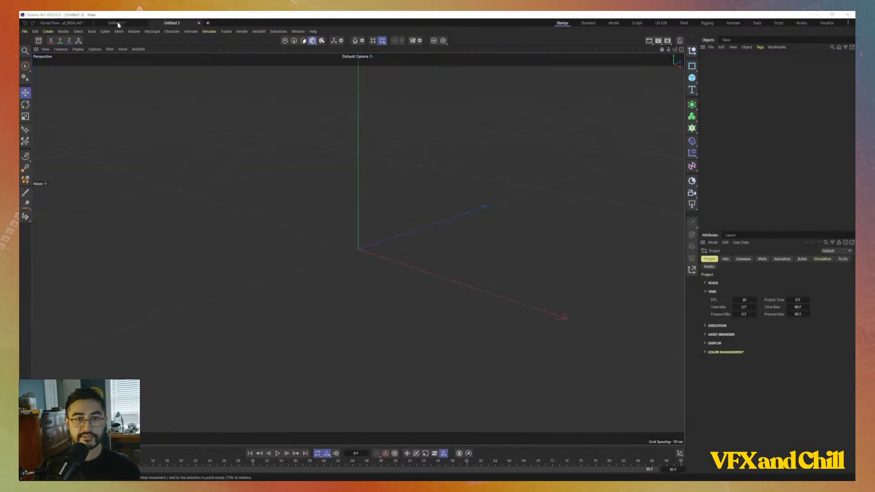
left_click(89, 23)
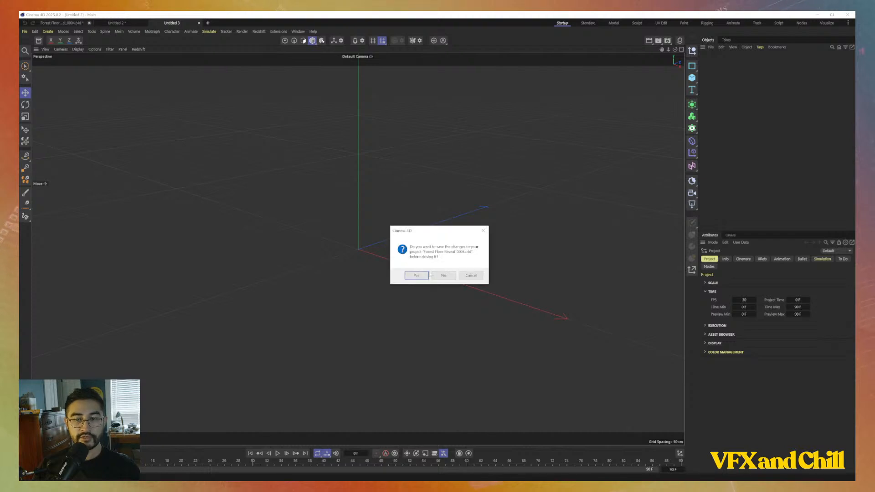
left_click(441, 275)
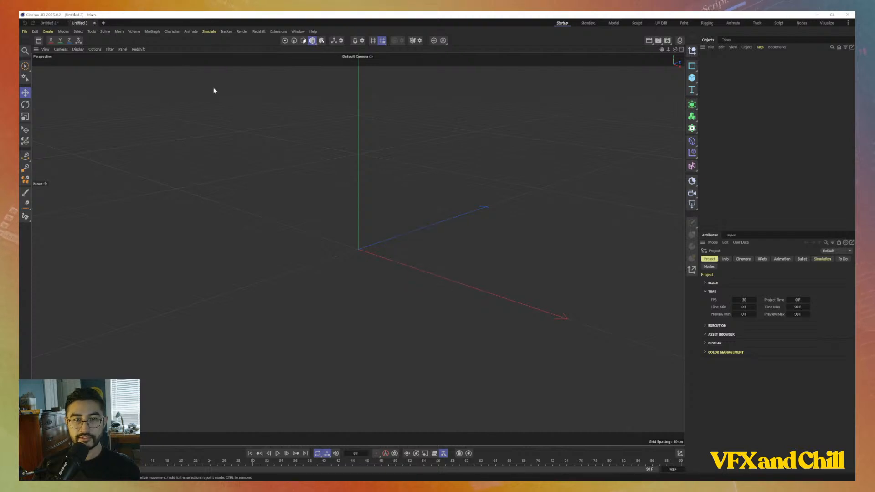
Switch to the Untitled 2 project and examine its group of posed robot models from different sides
left_click(48, 23)
scroll(347, 203, "up", 2)
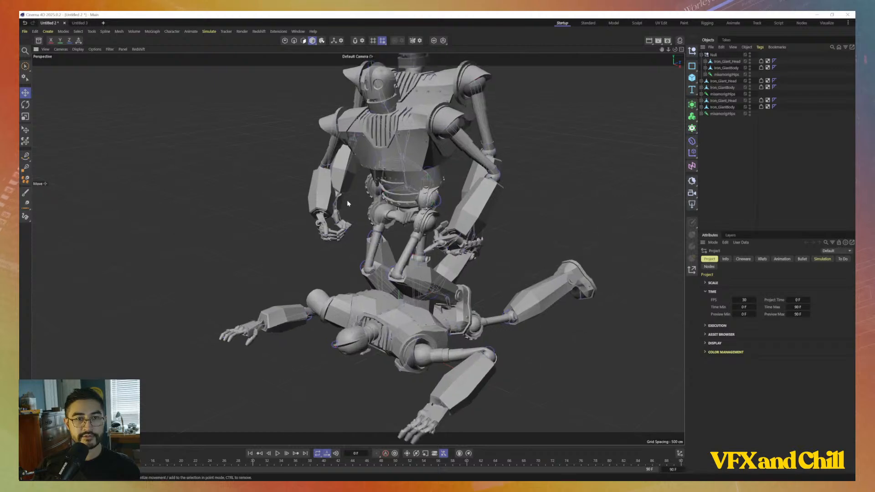
left_click_drag(348, 203, 423, 246, "alt")
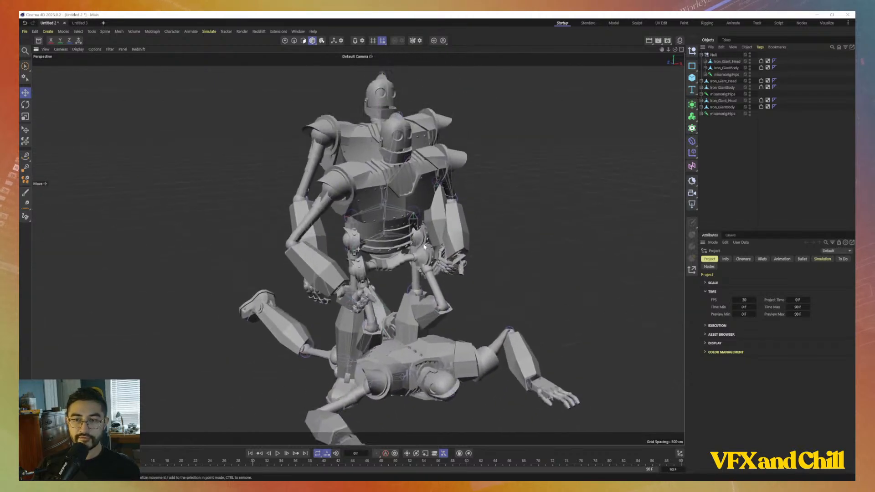
scroll(423, 246, "down", 2)
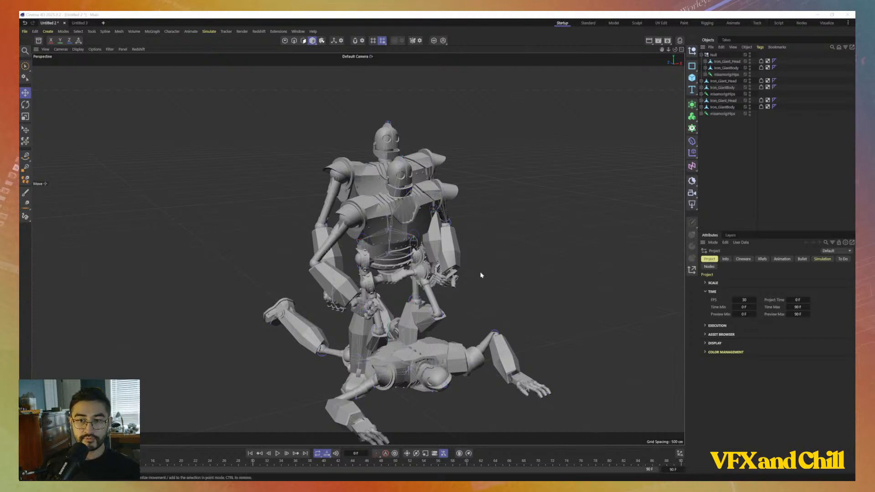
left_click_drag(481, 275, 421, 235, "alt")
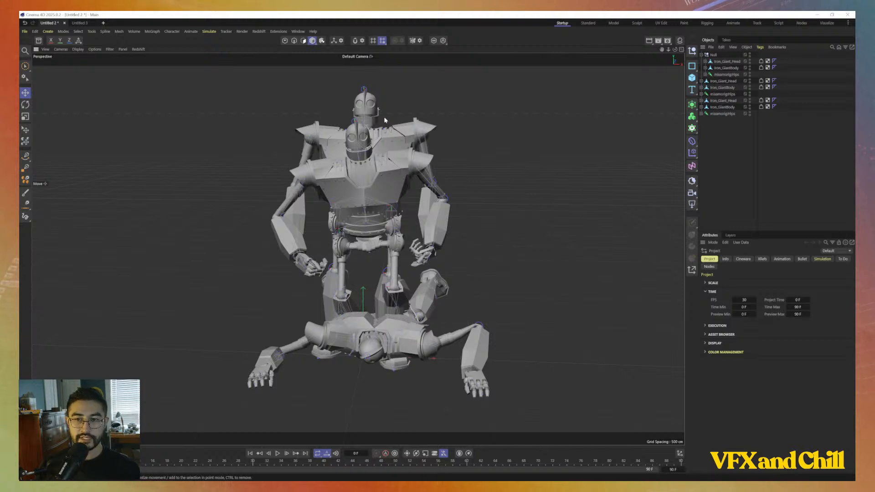
left_click(25, 31)
mouse_move(54, 68)
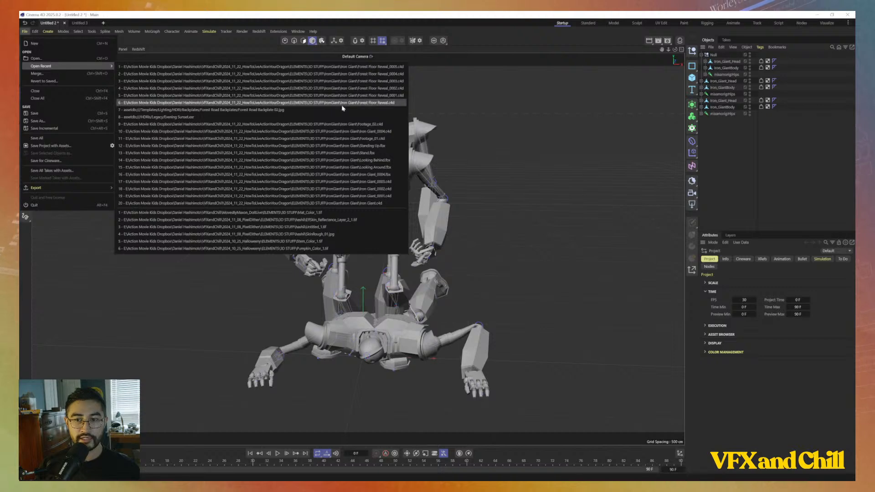
left_click(541, 189)
Examine the standing robot models up close, covering the head, chest plating, waist and arm joints
scroll(433, 166, "up", 4)
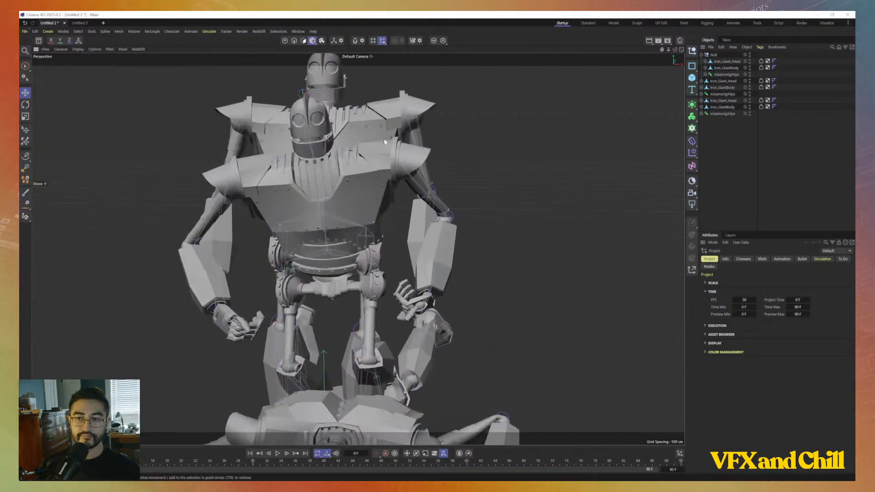
middle_click_drag(390, 143, 434, 196, "alt")
scroll(436, 195, "up", 4)
left_click_drag(437, 195, 432, 176, "alt")
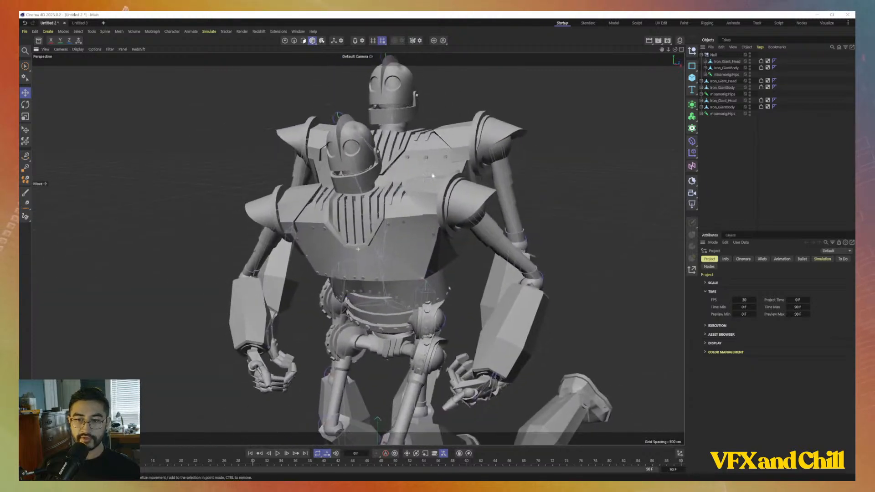
middle_click_drag(431, 176, 449, 135, "alt")
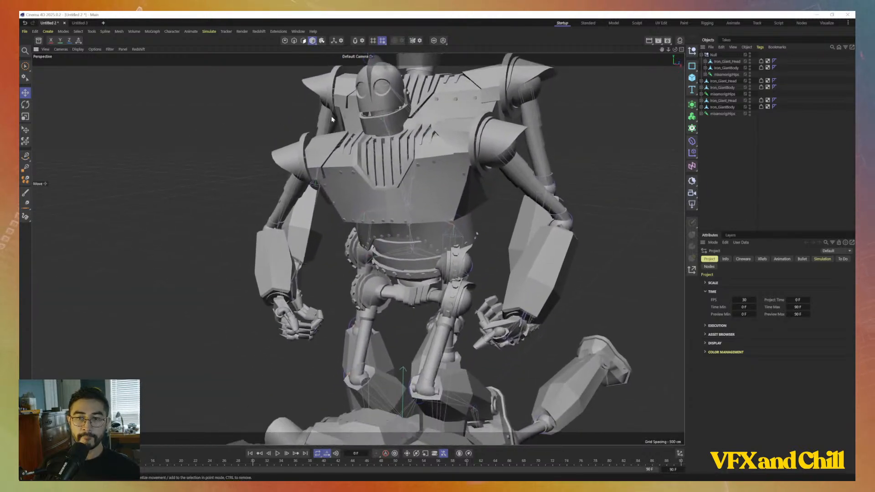
left_click_drag(332, 119, 403, 149, "alt")
scroll(412, 124, "up", 8)
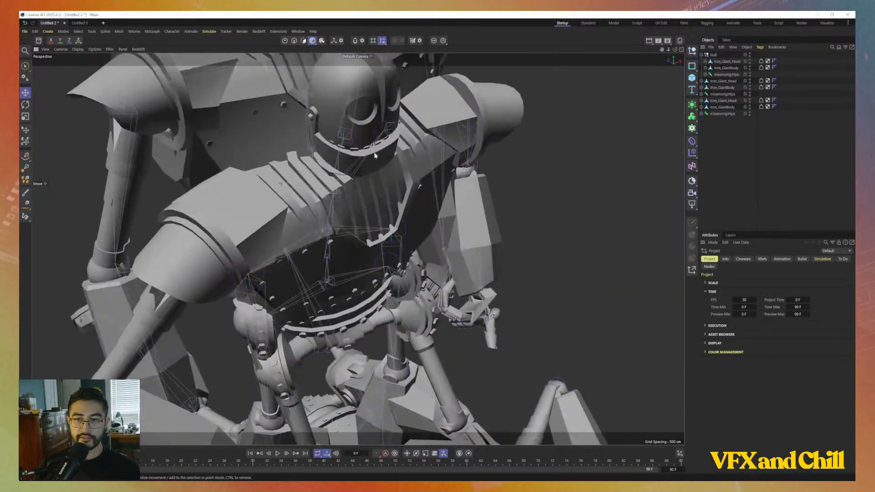
left_click_drag(375, 156, 365, 181, "alt")
scroll(366, 182, "up", 6)
scroll(368, 182, "down", 10)
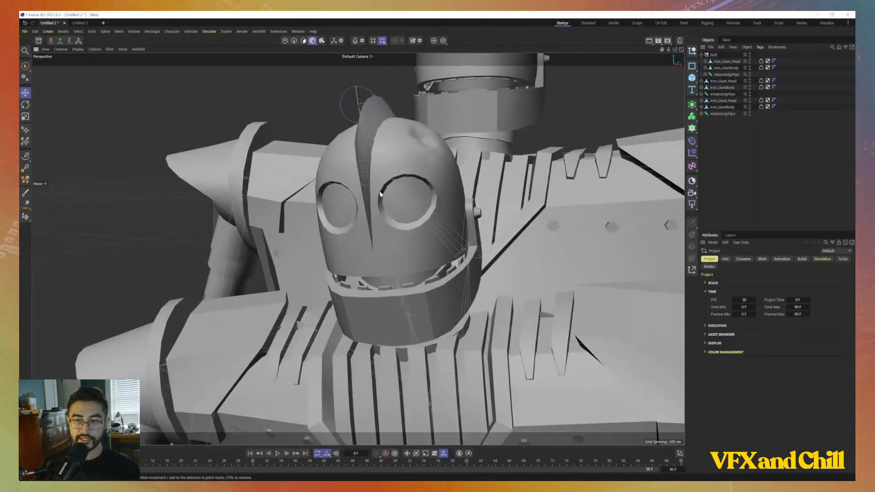
scroll(406, 266, "down", 3)
middle_click_drag(492, 287, 433, 164, "alt")
scroll(443, 165, "up", 7)
Show the points of the front robot's Iron_GiantBody mesh and examine the arm geometry and the whole body
left_click(449, 164)
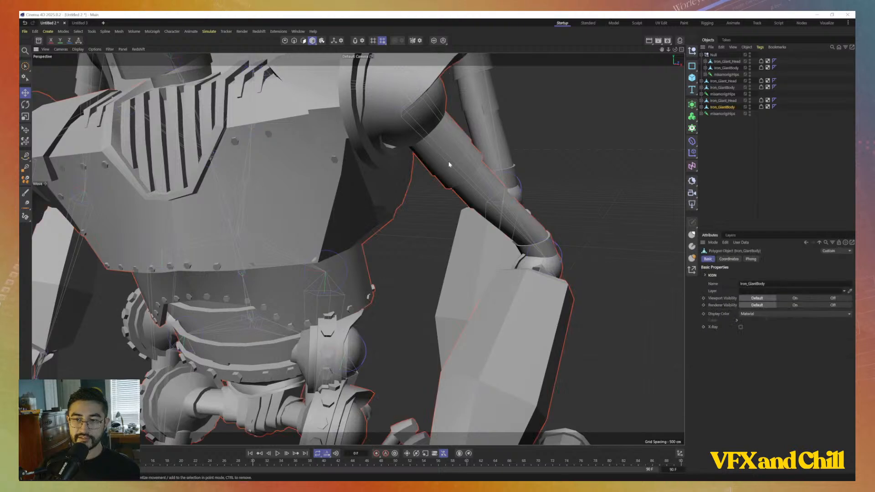
left_click(285, 40)
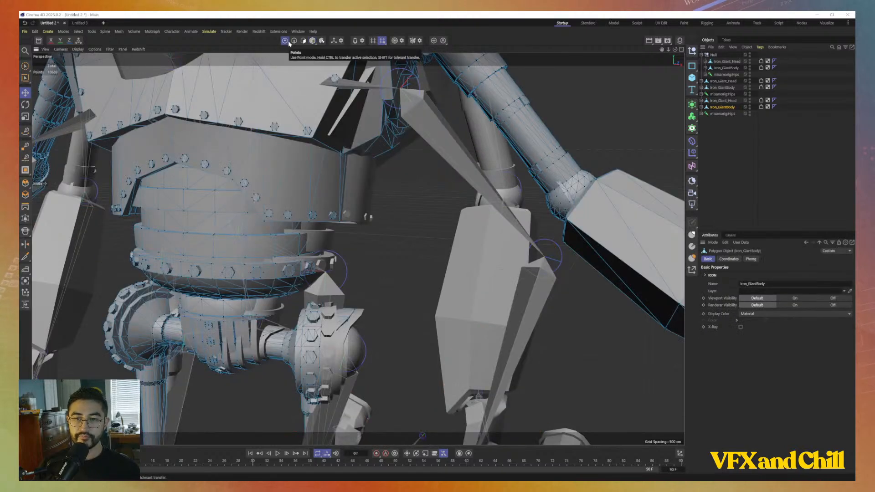
scroll(447, 179, "up", 5)
scroll(446, 178, "up", 2)
left_click_drag(442, 194, 536, 317, "alt")
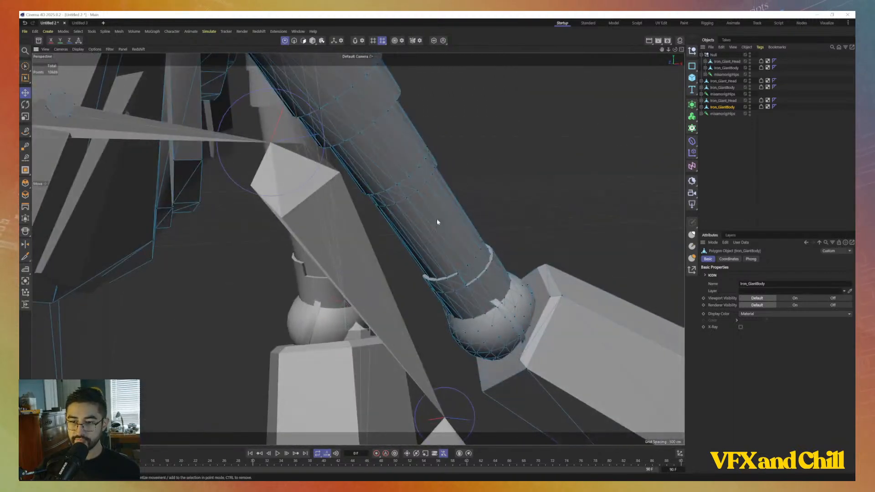
left_click_drag(437, 222, 510, 321, "alt")
left_click_drag(357, 202, 402, 197, "alt")
scroll(300, 145, "down", 11)
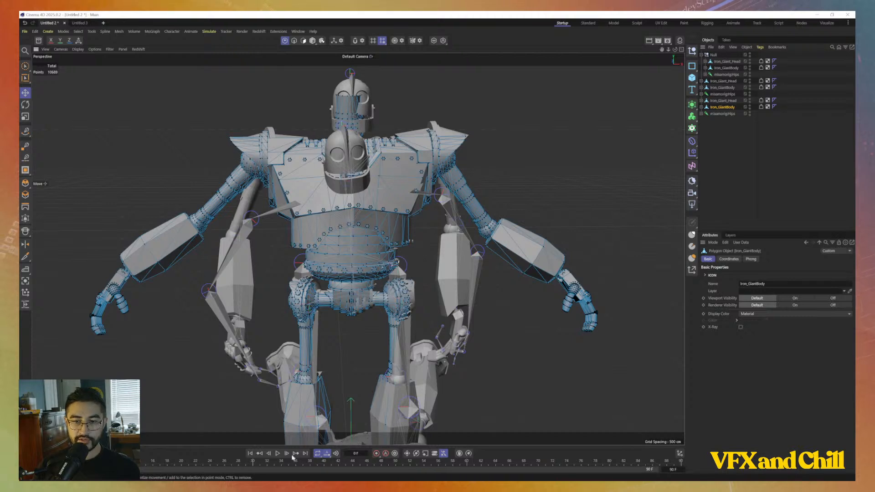
left_click_drag(401, 261, 330, 280, "alt")
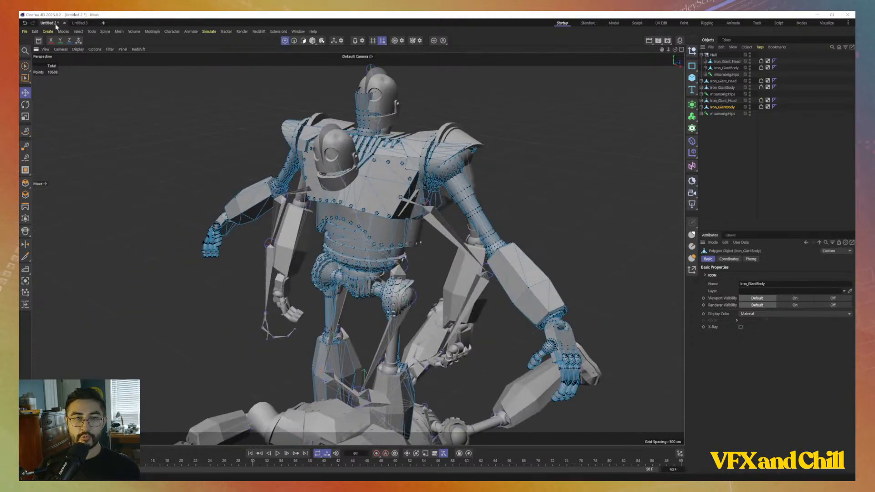
Create a new project and open Looking Around.fbx with the Default FBX import preset
left_click(104, 24)
left_click(24, 31)
mouse_move(46, 66)
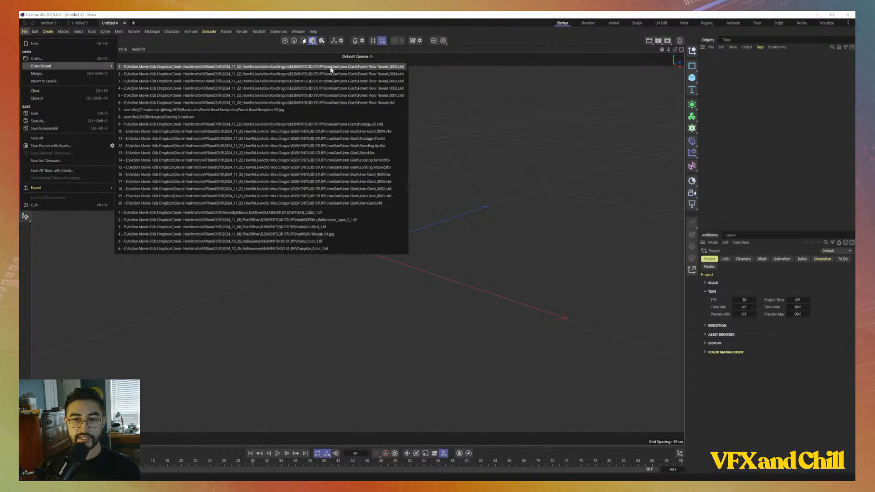
left_click(60, 58)
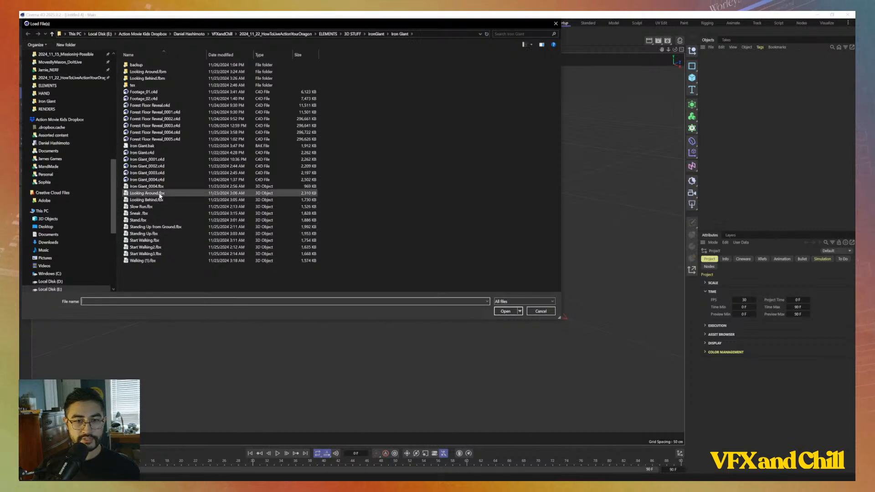
double_click(147, 193)
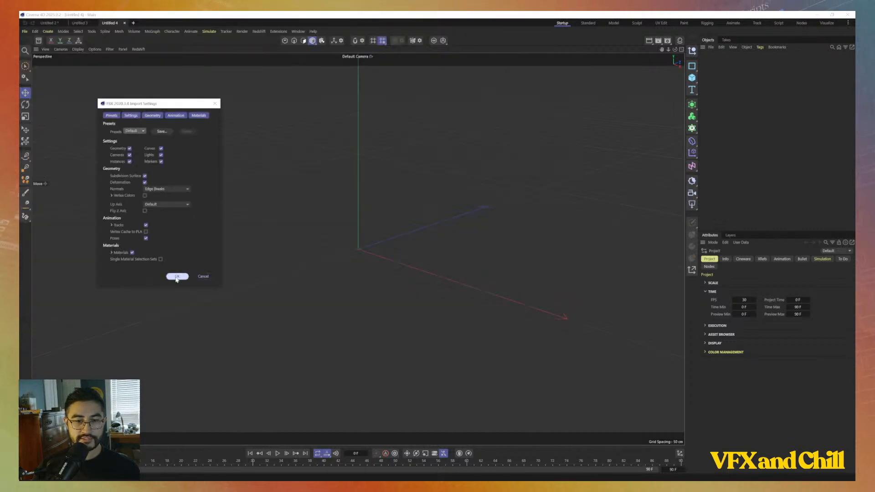
left_click(176, 276)
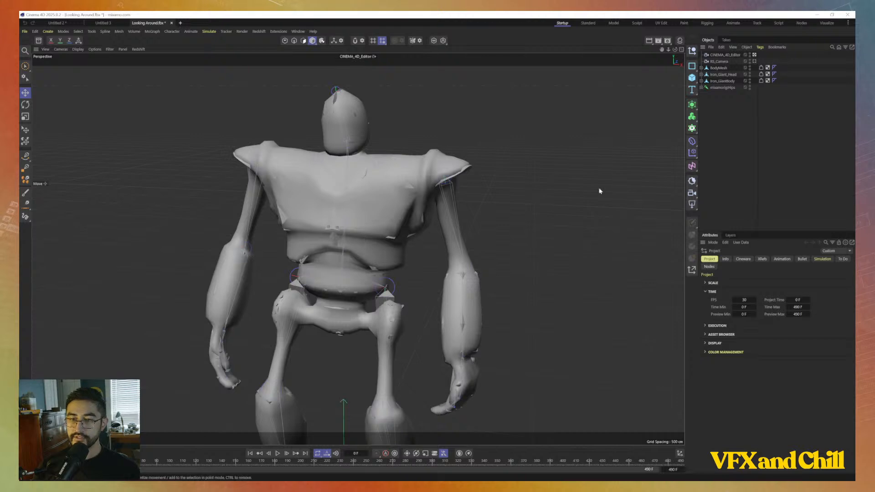
Select BodyMesh, play the looking-around animation, and examine the moving robot from the front and side
left_click(435, 201)
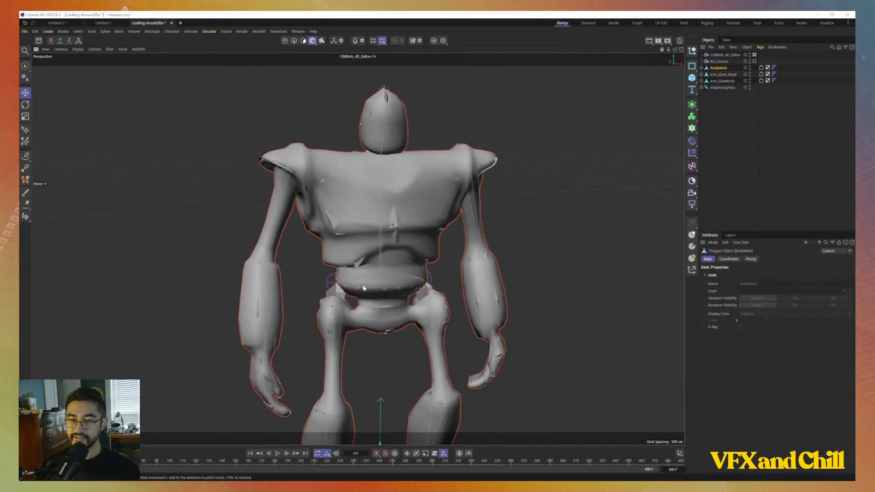
middle_click_drag(390, 278, 412, 70, "alt")
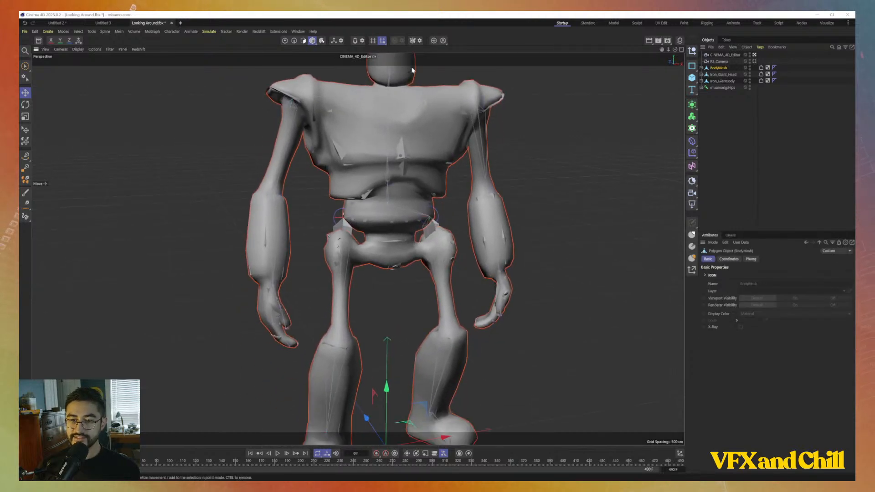
left_click(277, 453)
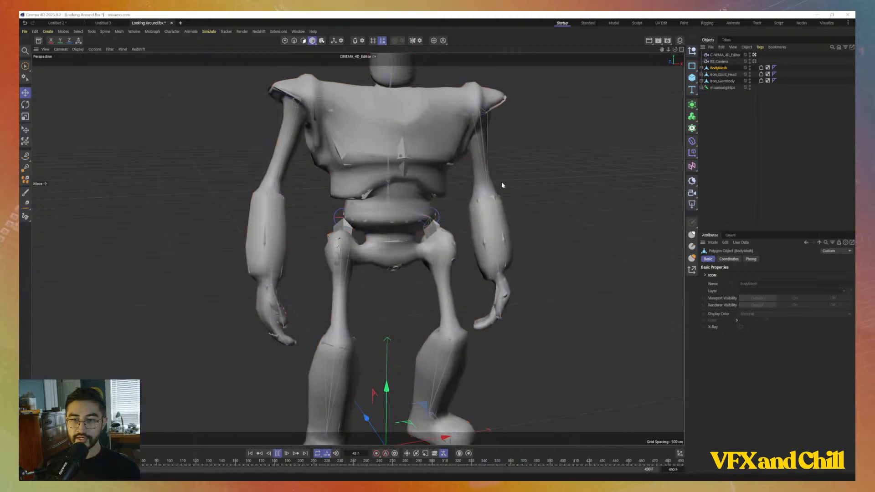
left_click_drag(502, 182, 451, 188, "alt")
middle_click_drag(385, 196, 380, 259, "alt")
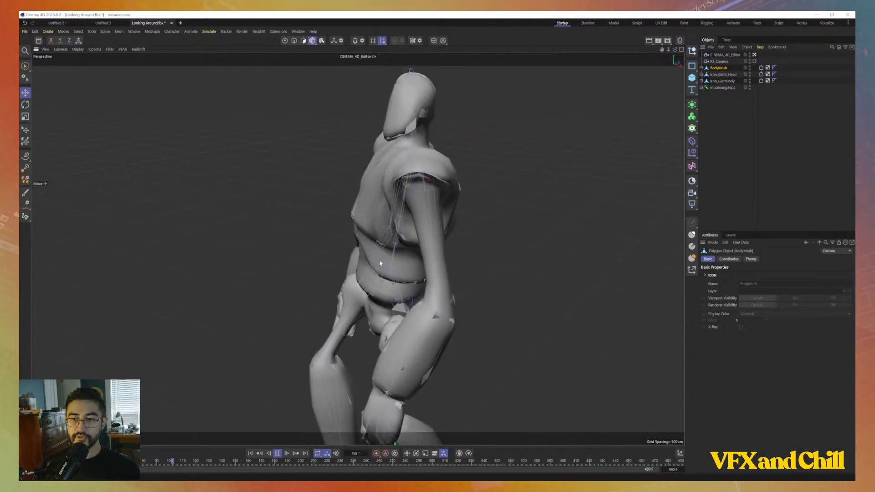
left_click_drag(380, 260, 433, 264, "alt")
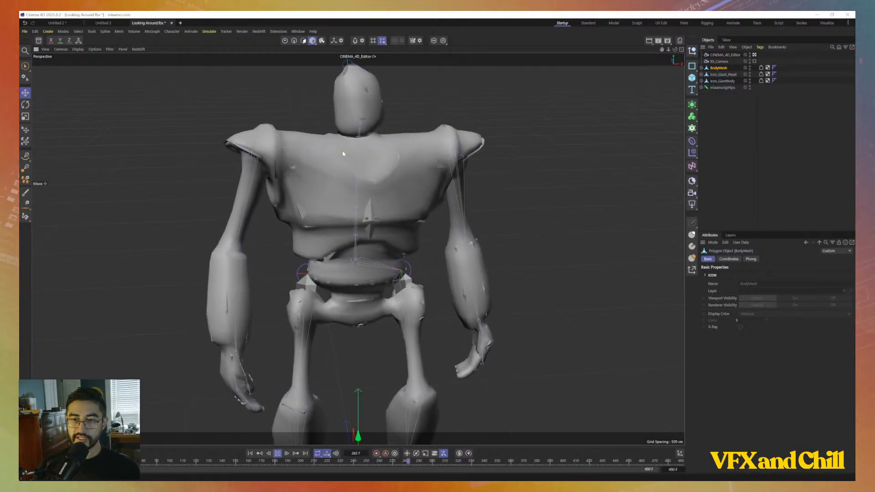
Select Iron_Giant_Head and examine the moving robot's smooth body from the side and front
left_click_drag(520, 397, 452, 354, "alt")
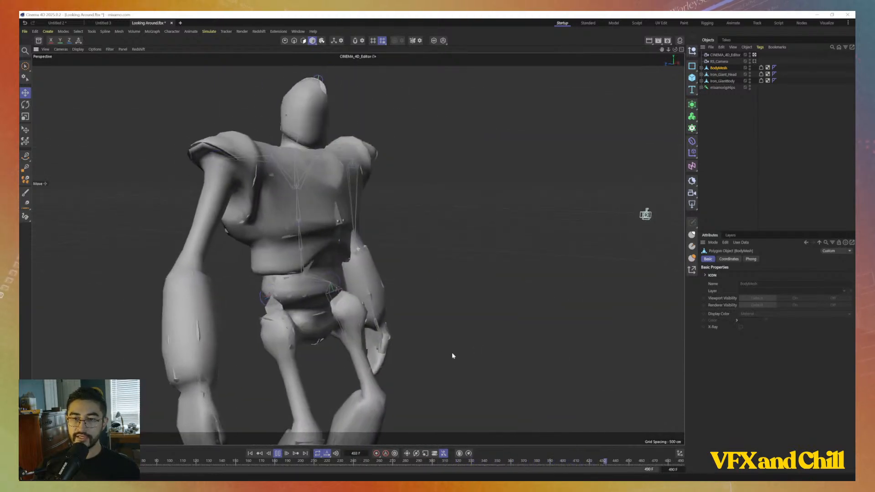
left_click(723, 74)
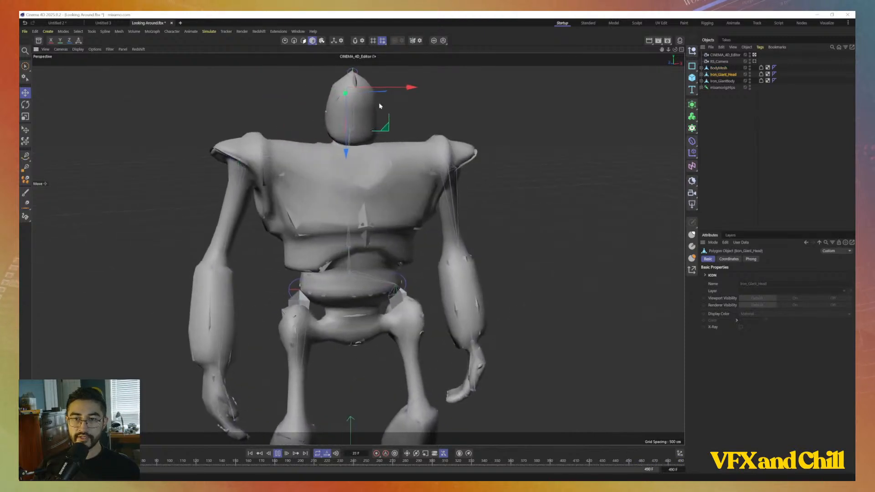
left_click_drag(379, 179, 376, 127, "alt")
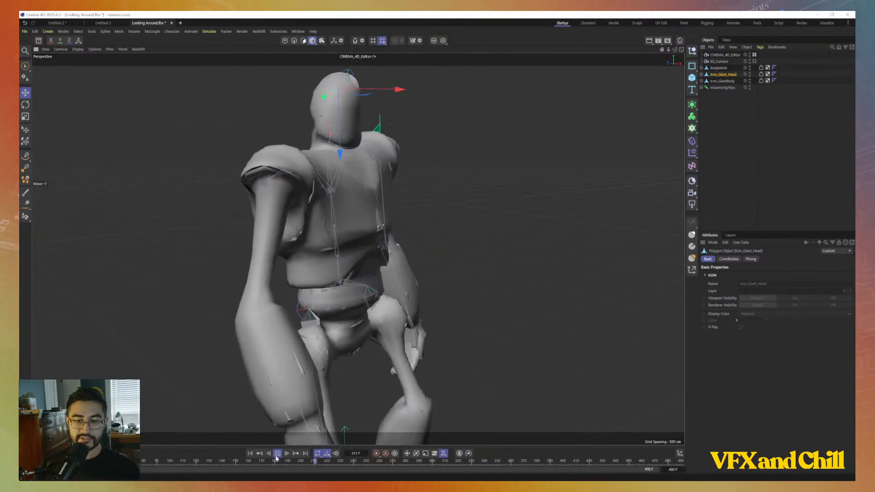
Stop the looking-around animation and delete the BodyMesh object
key("space")
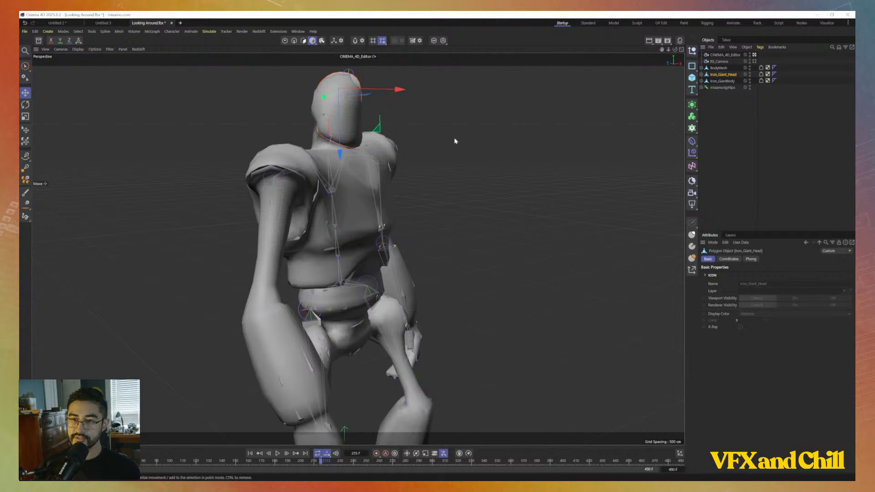
left_click(719, 68)
key("Delete")
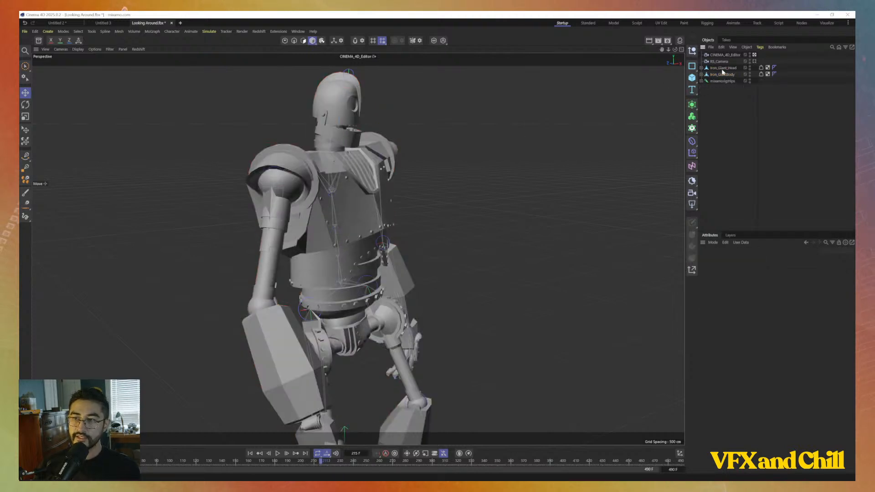
Select the robot's head and examine the detailed head and torso from the front and side
left_click_drag(426, 183, 313, 223, "alt")
left_click(403, 109)
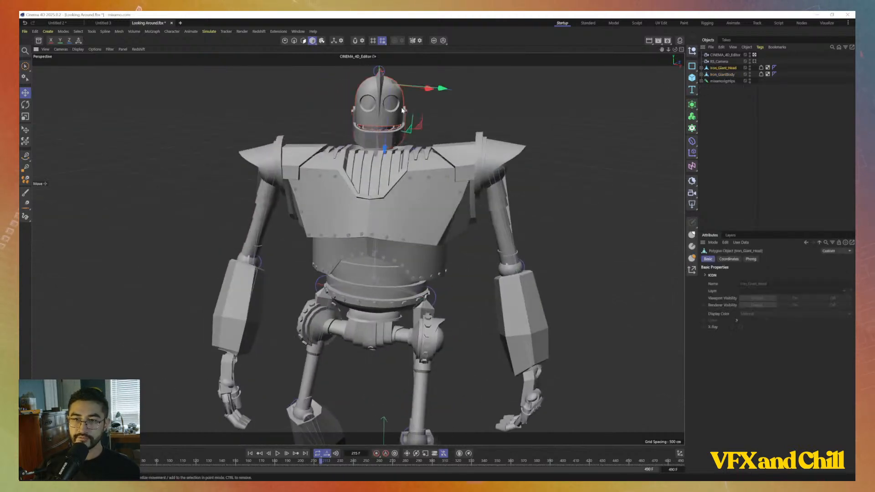
mouse_move(402, 109)
left_mouse_down("alt")
mouse_move(356, 122)
mouse_move(410, 105)
left_mouse_up("alt")
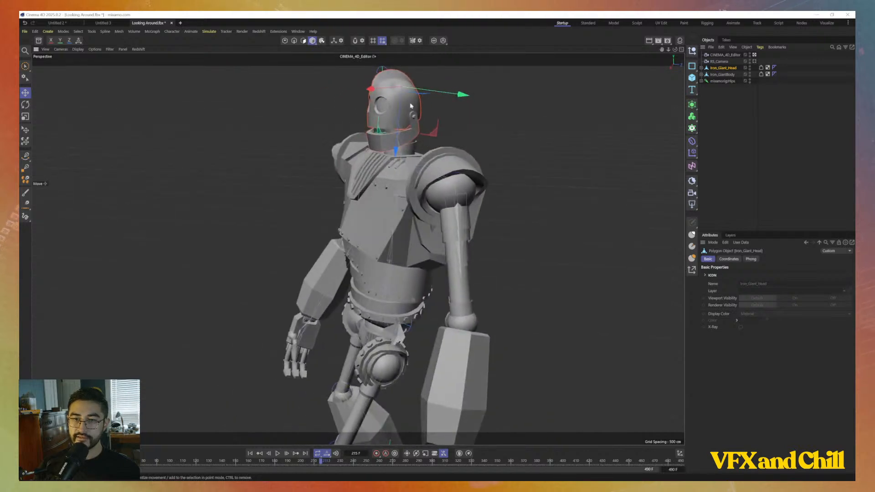
Expand the Iron_Giant_Head and mixamorigHips hierarchies, inspecting the head's Skin deformer and the mixamorigSpine2 joint
left_click(701, 68)
left_click(717, 75)
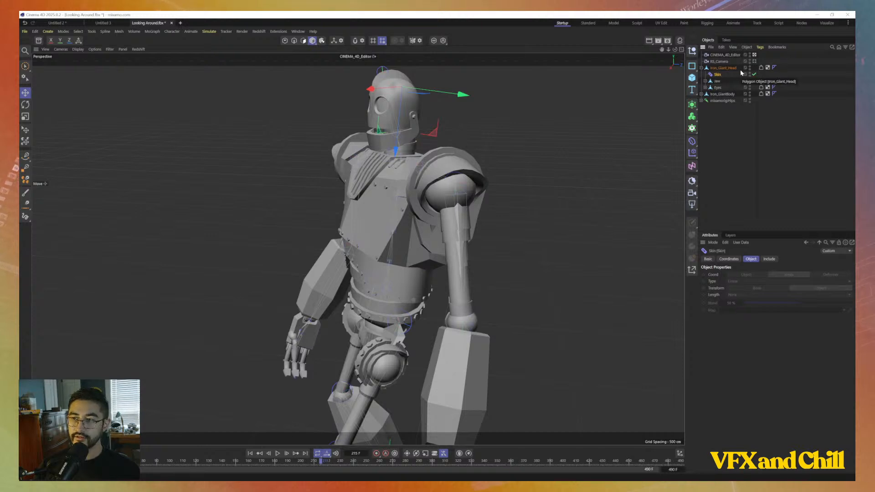
left_click(726, 68)
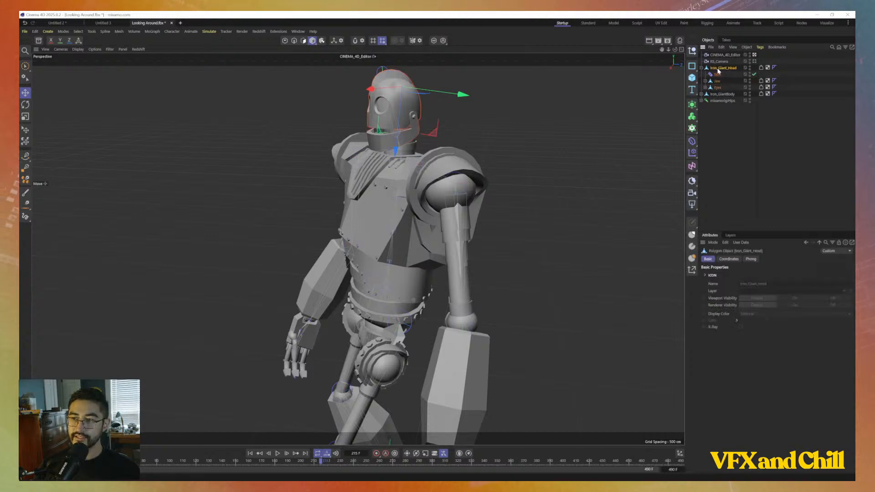
left_click(702, 100)
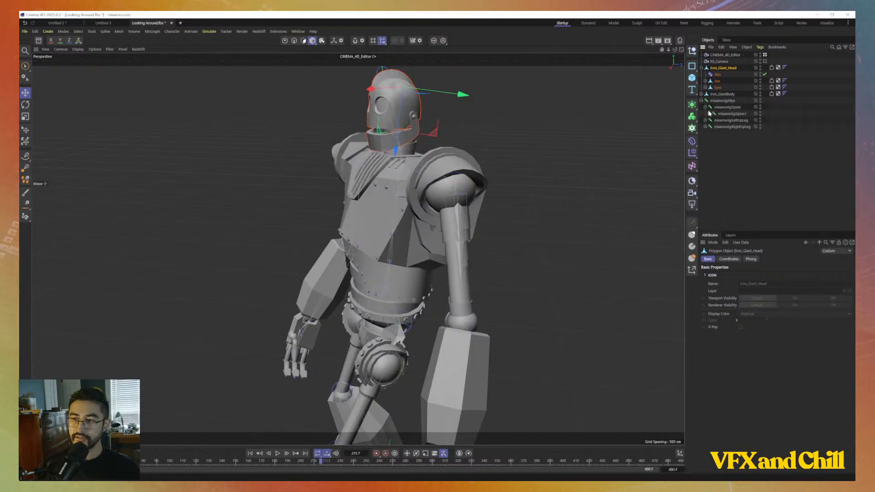
left_click(718, 120)
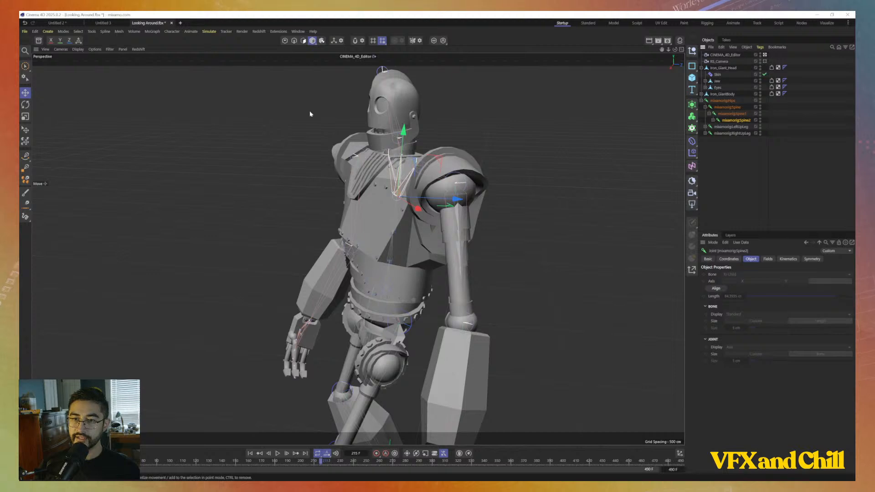
Examine the robot from the front, then the waist and hip joints up close
left_click_drag(335, 90, 444, 137, "alt")
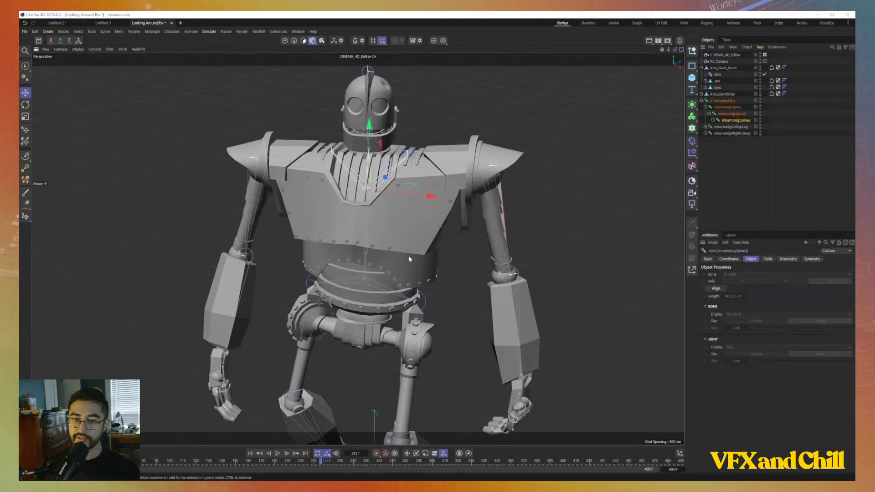
middle_click_drag(411, 257, 446, 153, "alt")
scroll(388, 184, "up", 2)
left_click_drag(387, 164, 356, 238, "alt")
scroll(355, 239, "up", 4)
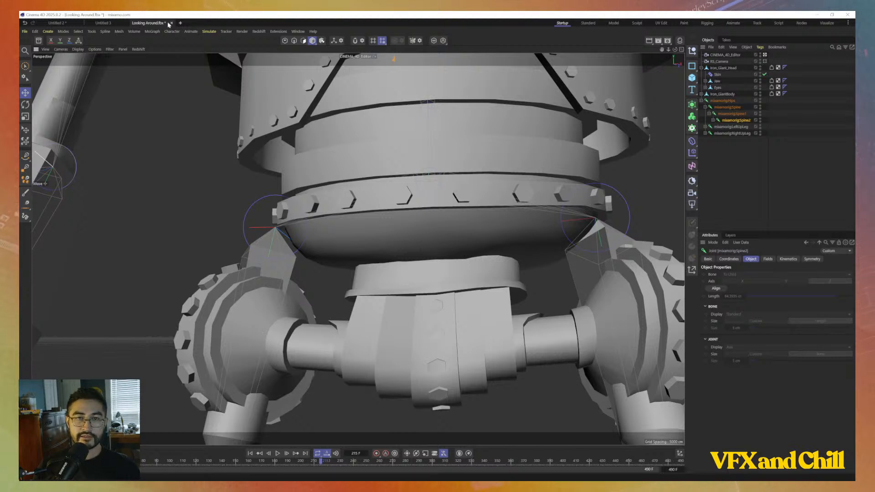
Return to the Untitled 2 project and examine its overlapping robot models up close and as a group
left_click(85, 25)
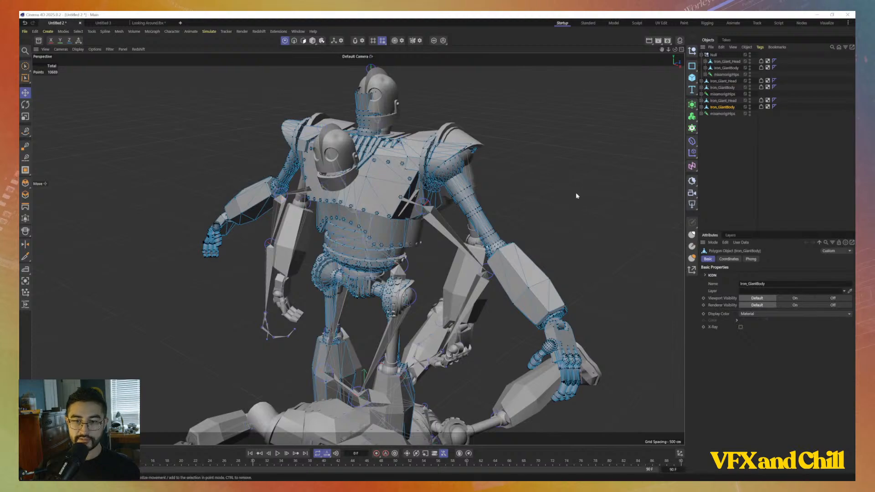
scroll(403, 310, "up", 3)
left_click_drag(403, 310, 421, 323, "alt")
scroll(536, 270, "down", 3)
scroll(403, 274, "up", 4)
scroll(403, 274, "down", 3)
scroll(231, 264, "up", 2)
scroll(373, 276, "up", 3)
scroll(373, 276, "down", 3)
scroll(447, 272, "down", 4)
scroll(463, 290, "down", 5)
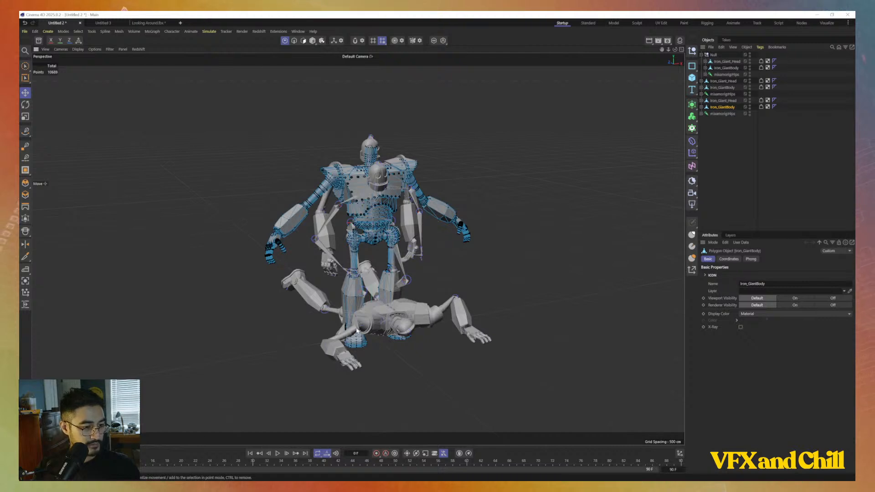
left_click_drag(438, 296, 494, 296, "alt")
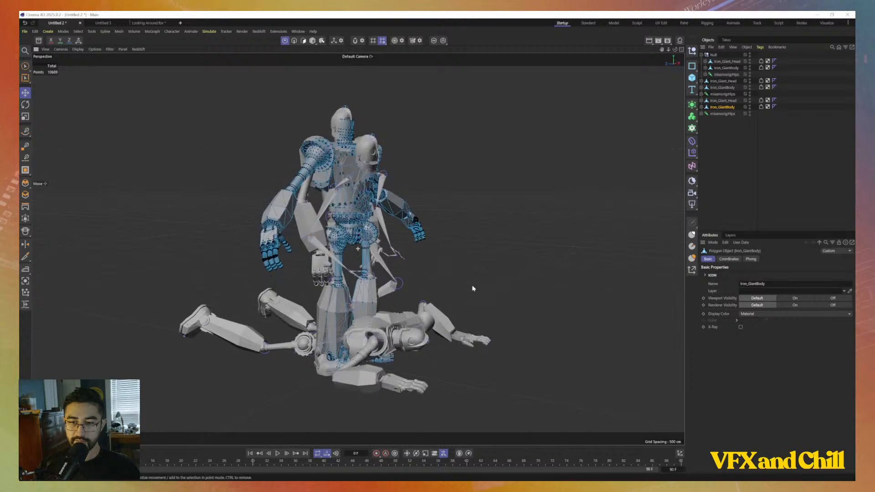
left_click_drag(473, 289, 477, 264, "alt")
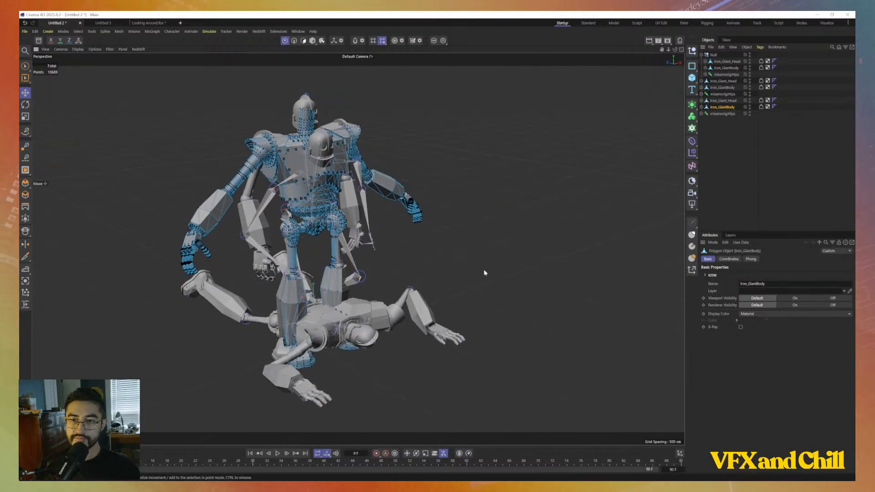
Play the combined robot animations with nothing selected, and stop the playback
left_click(276, 454)
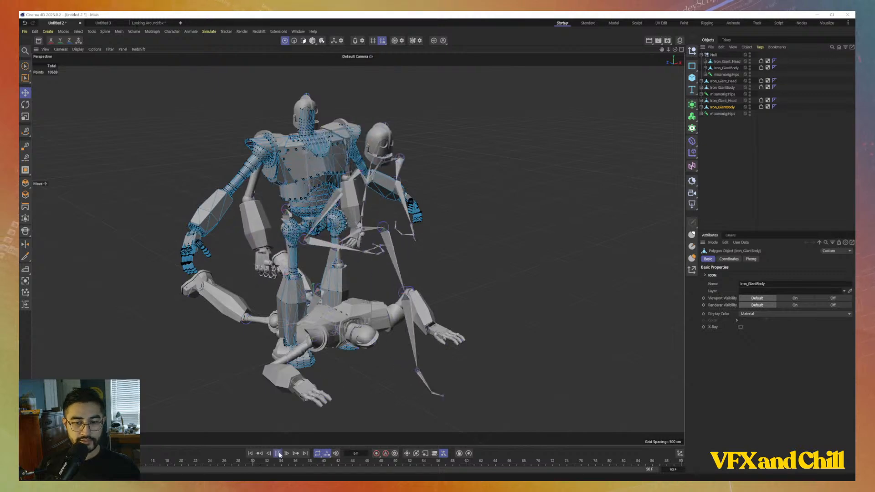
left_click(725, 182)
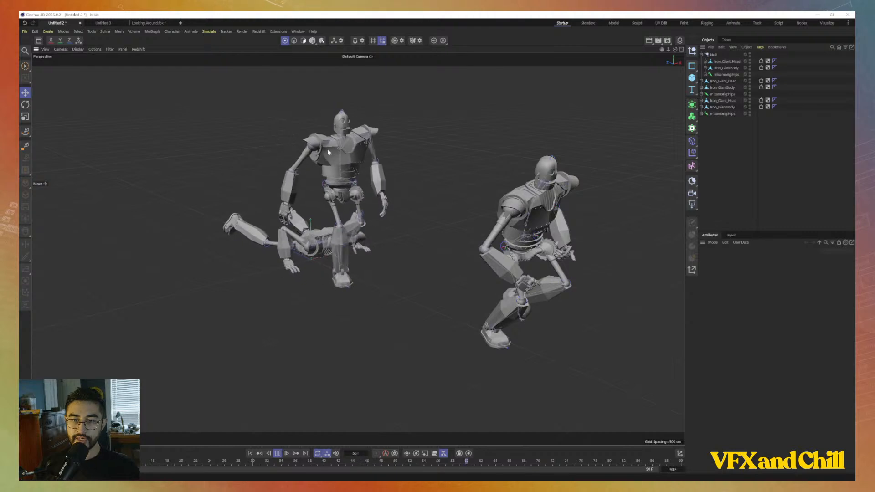
left_click(277, 453)
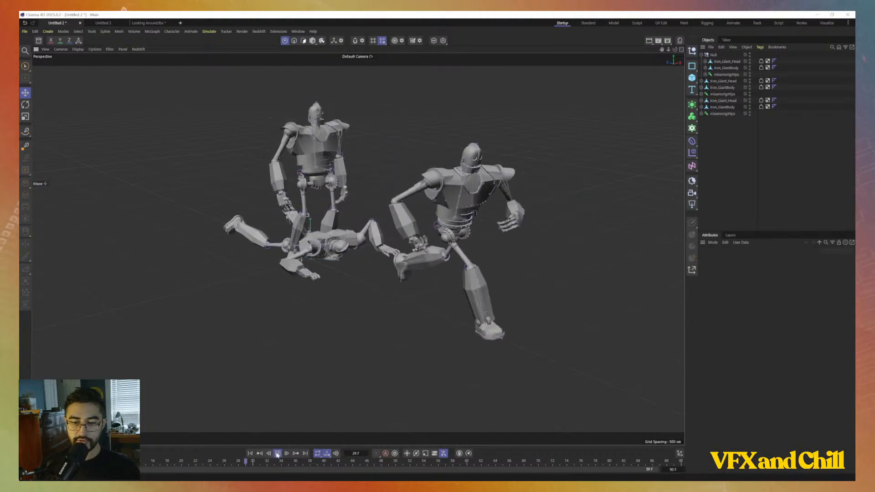
Select the last mixamorigHips joint, extend the timeline to 324 F, and play the longer animation around the standing robot
left_click(723, 113)
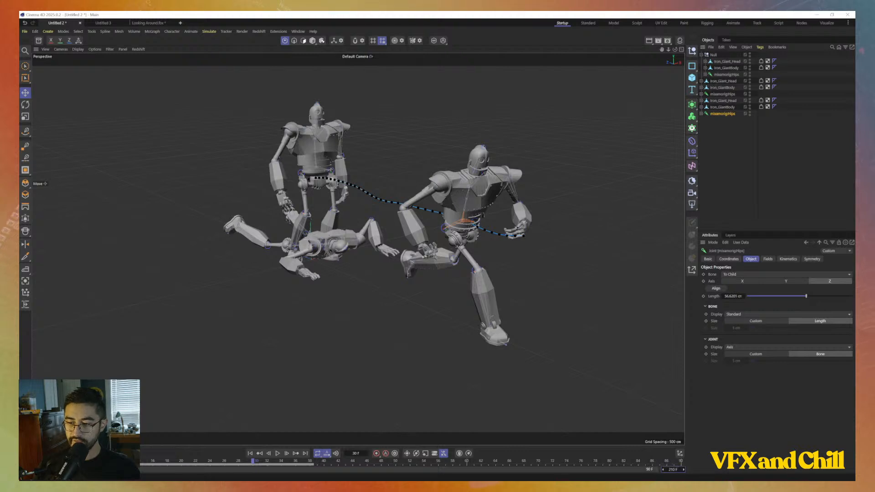
left_click_drag(673, 469, 702, 470)
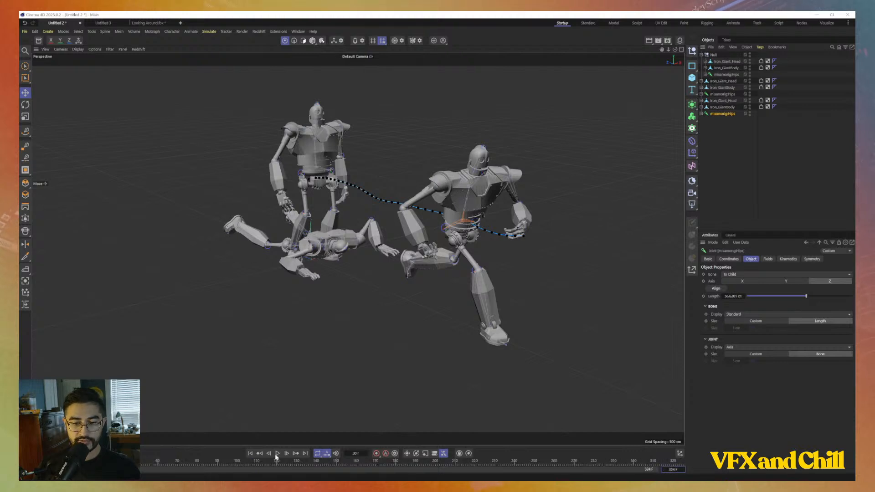
scroll(299, 274, "up", 6)
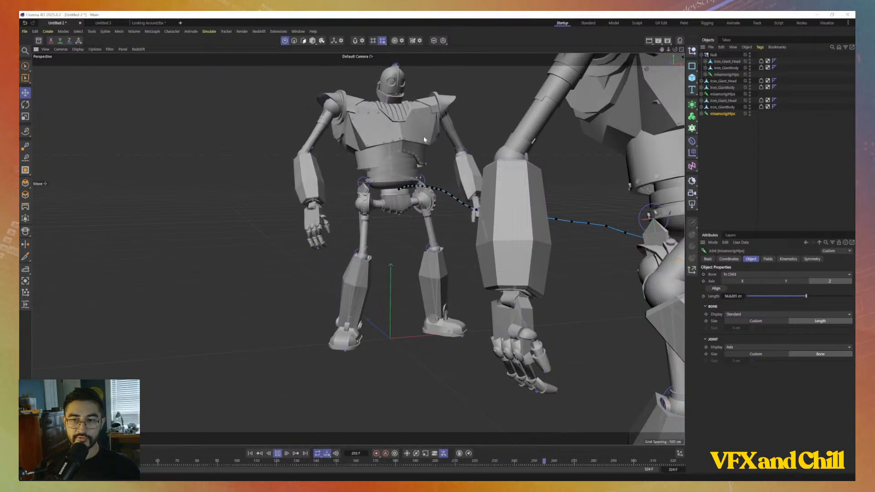
left_click(276, 453)
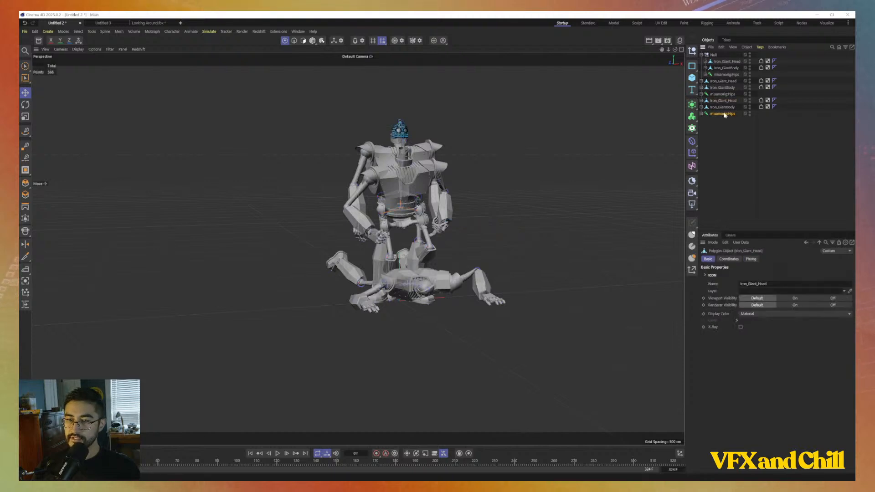
Inspect the robots' hip joints, head and body meshes by selecting them in turn, and switch to Model mode
left_click(726, 75)
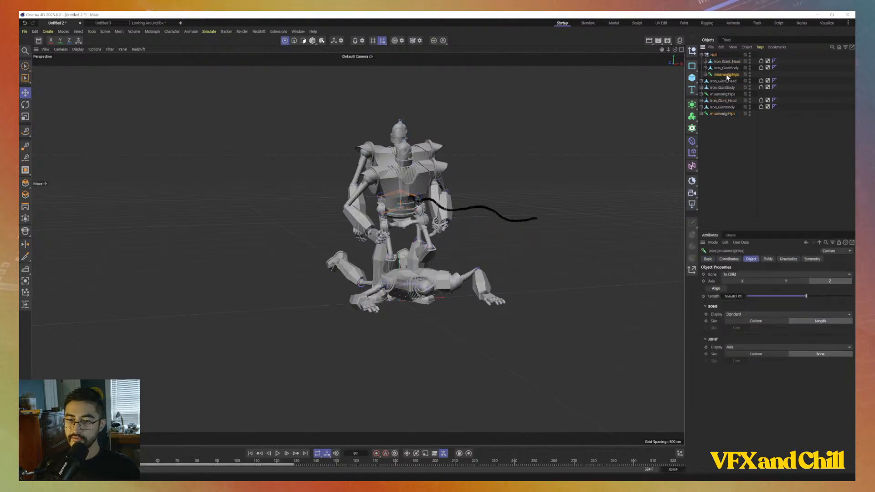
left_click(722, 82)
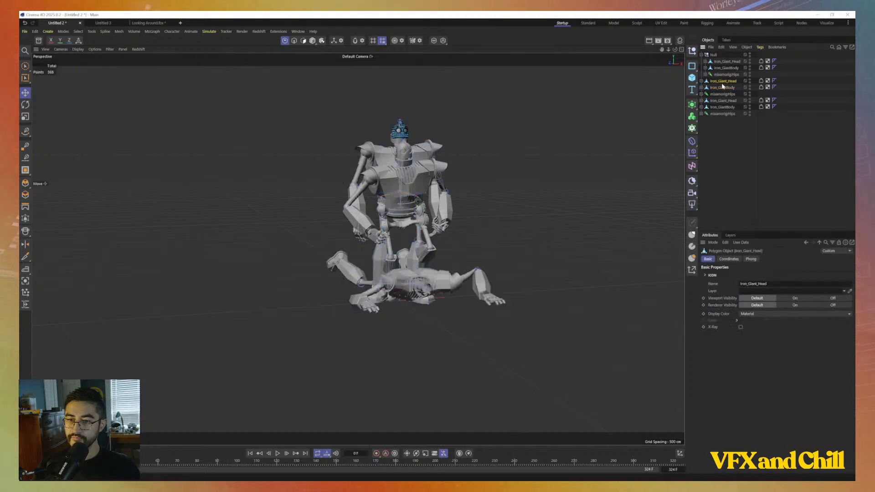
left_click(722, 87)
left_click(721, 107)
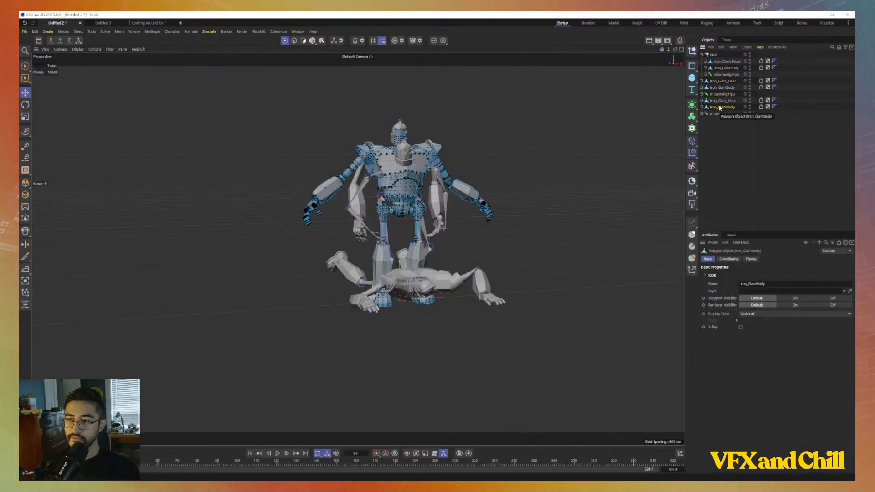
left_click(722, 113)
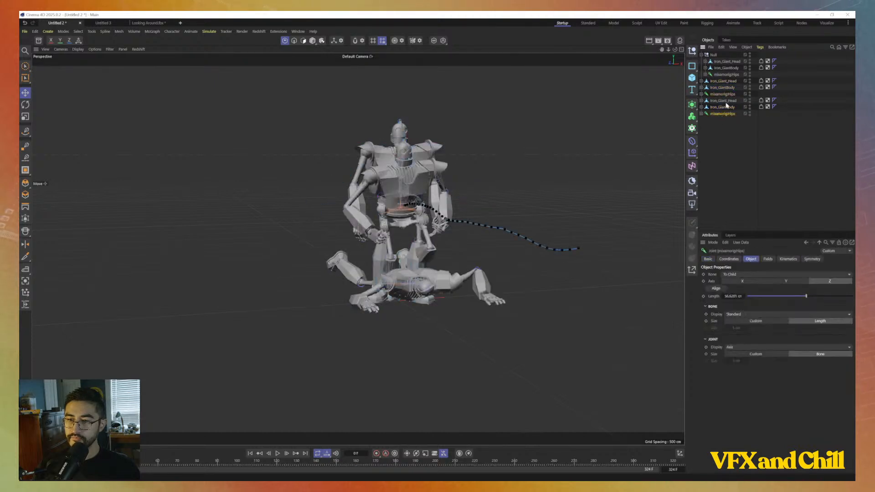
left_click(313, 41)
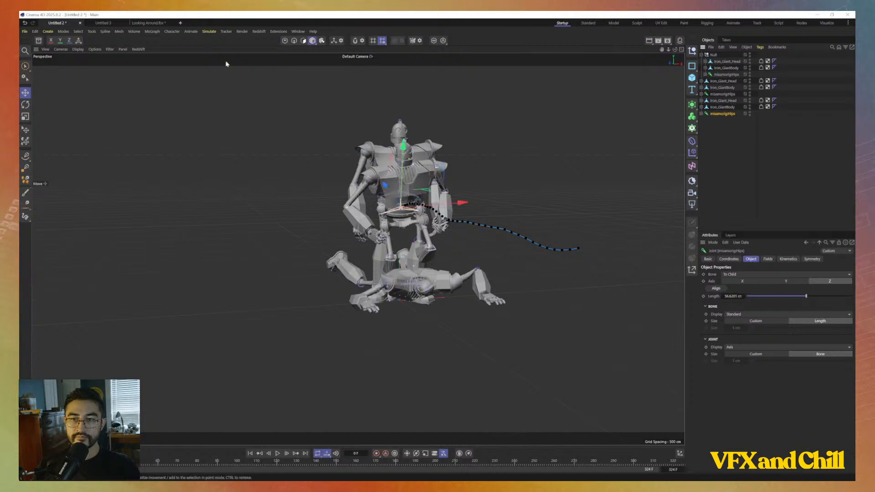
Create a new project and open Standing Up from Ground.fbx in it
left_click(181, 23)
left_click(25, 31)
mouse_move(72, 68)
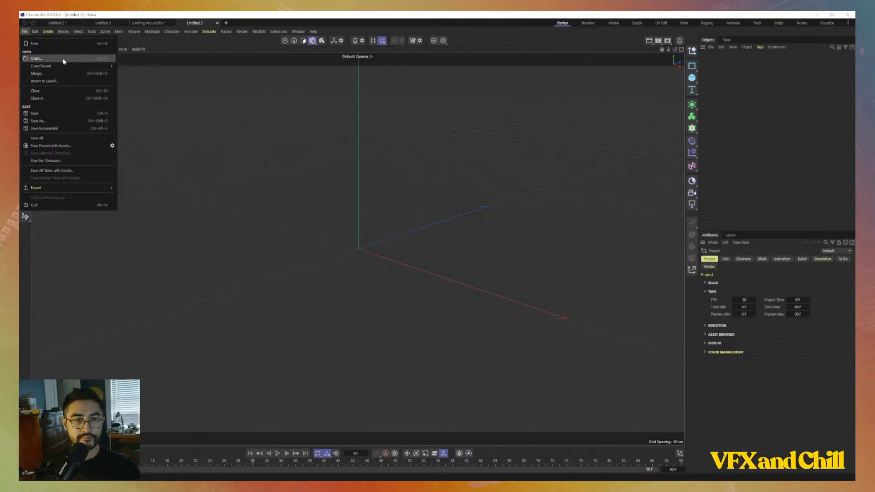
left_click(64, 57)
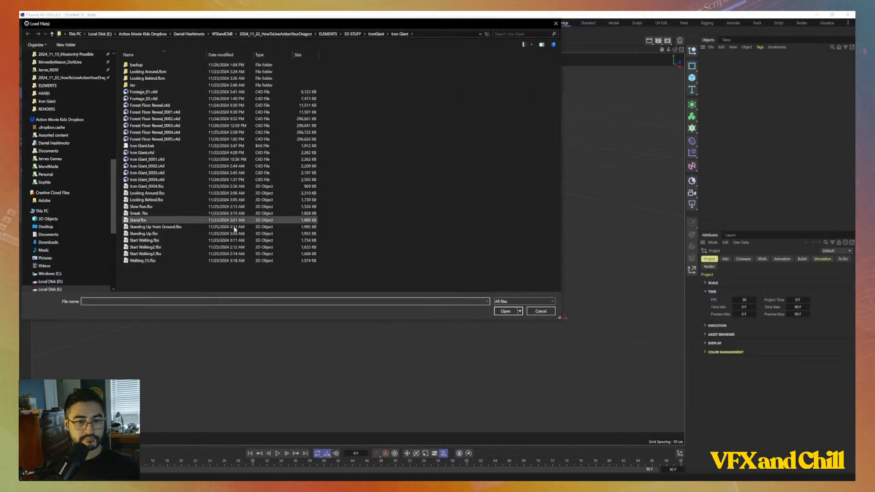
double_click(179, 227)
left_click(201, 310)
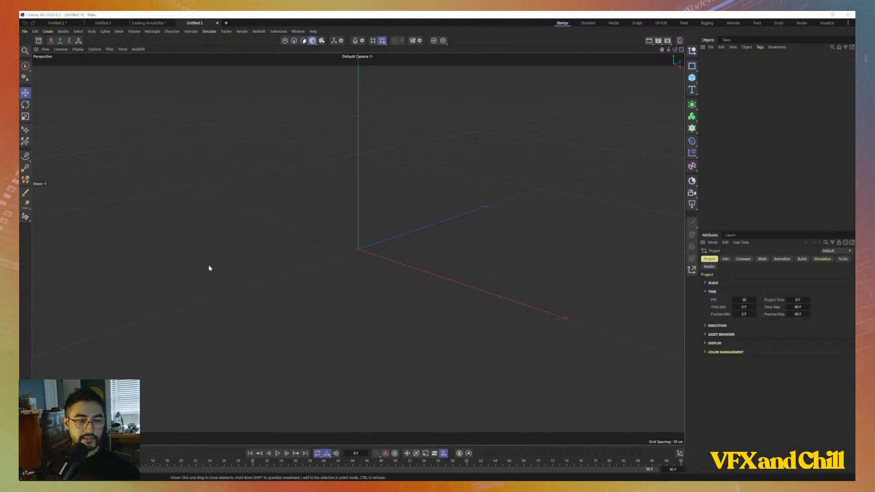
left_click_drag(233, 276, 429, 247, "alt")
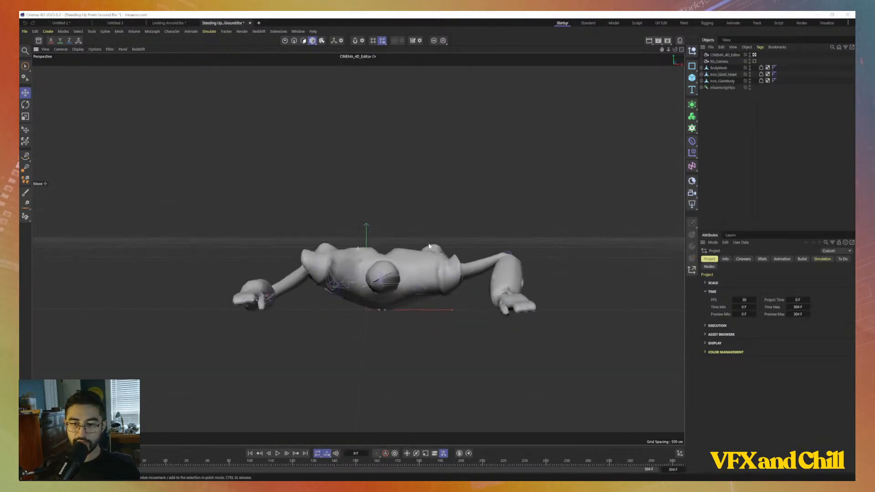
Delete the BodyMesh object from the standing-up scene and preview the start of its animation
left_click(719, 68)
key("Delete")
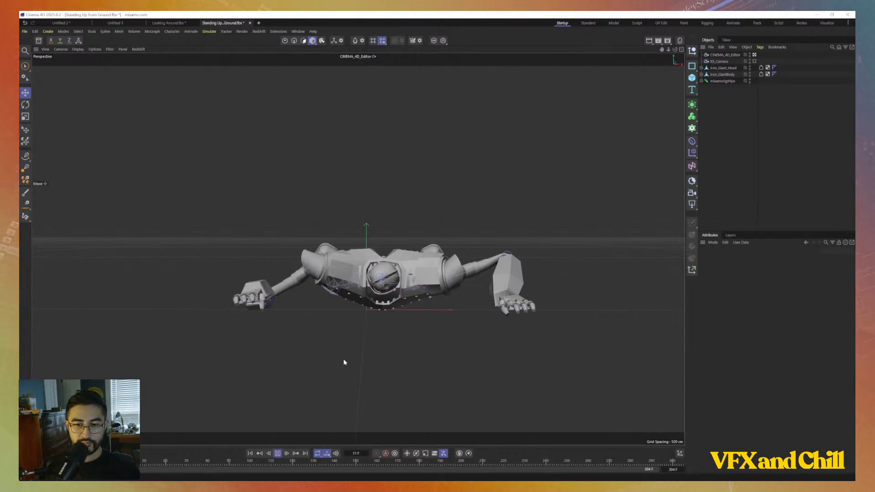
left_click(278, 453)
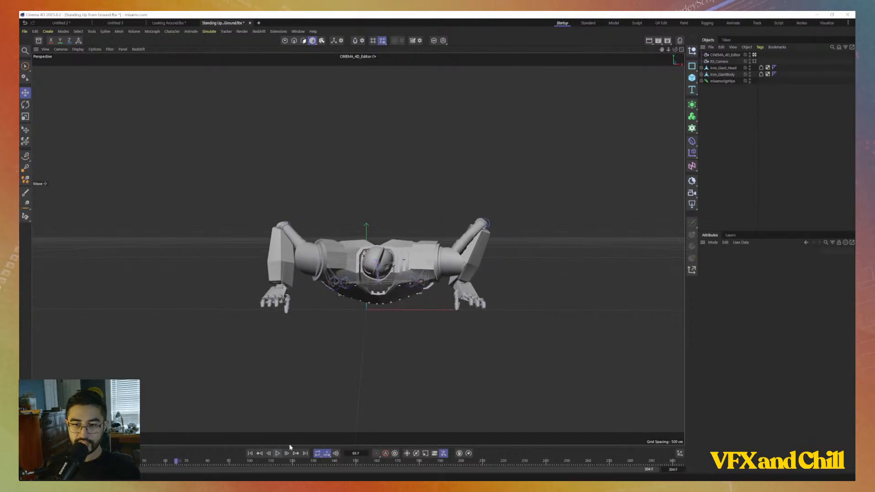
Play the standing-up animation, return to the first frame and examine the robot's head and shoulders from different angles
left_click(277, 453)
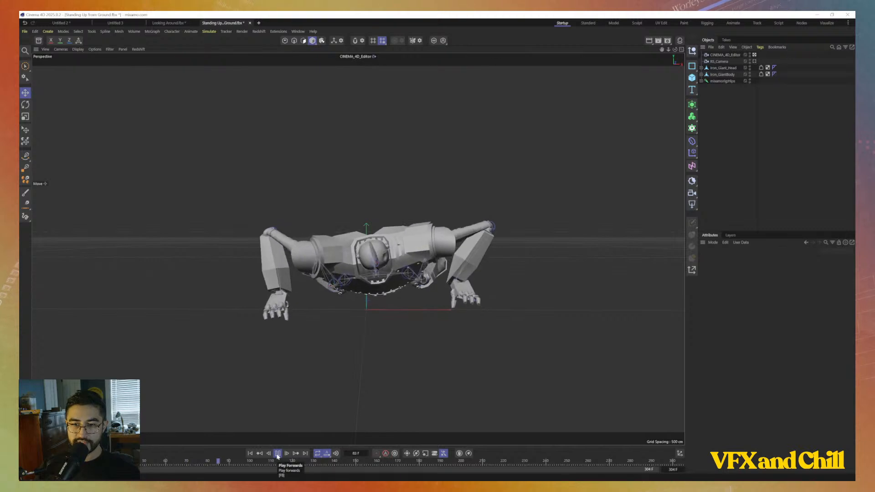
left_click(278, 453)
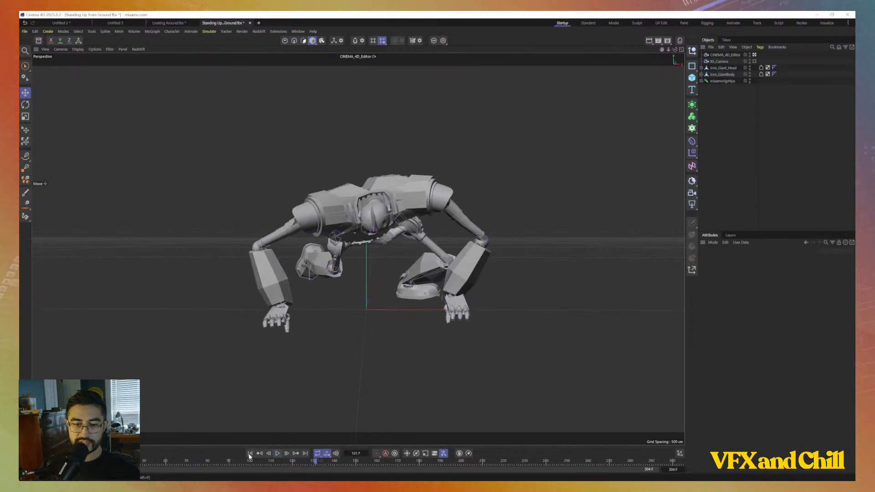
left_click(250, 453)
scroll(386, 285, "up", 5)
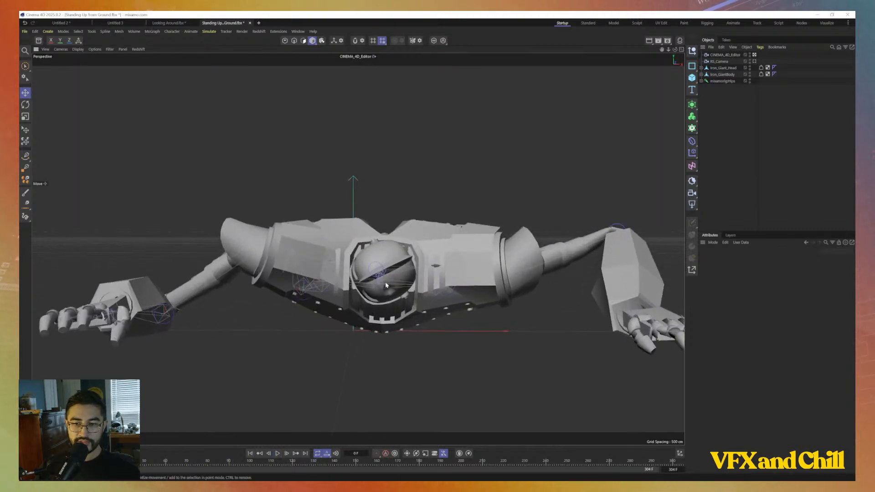
mouse_move(397, 314)
left_mouse_down("alt")
mouse_move(375, 310)
mouse_move(472, 318)
mouse_move(388, 329)
left_mouse_up("alt")
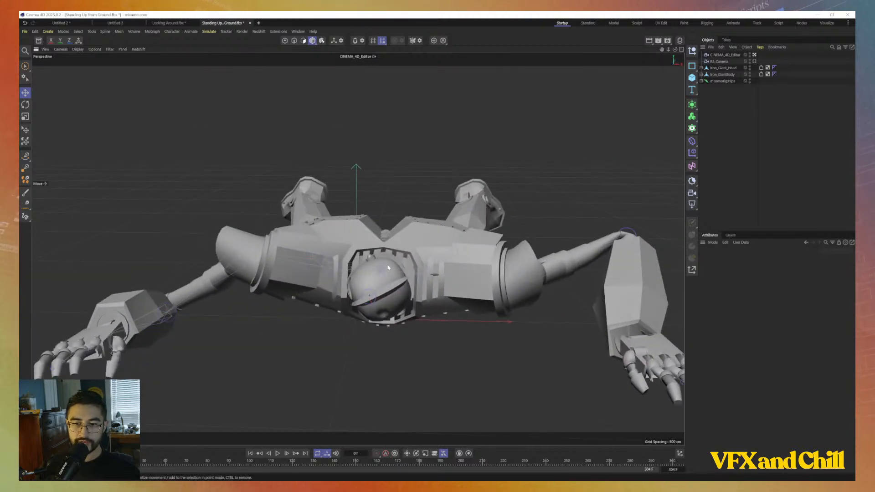
left_click_drag(377, 290, 405, 280, "alt")
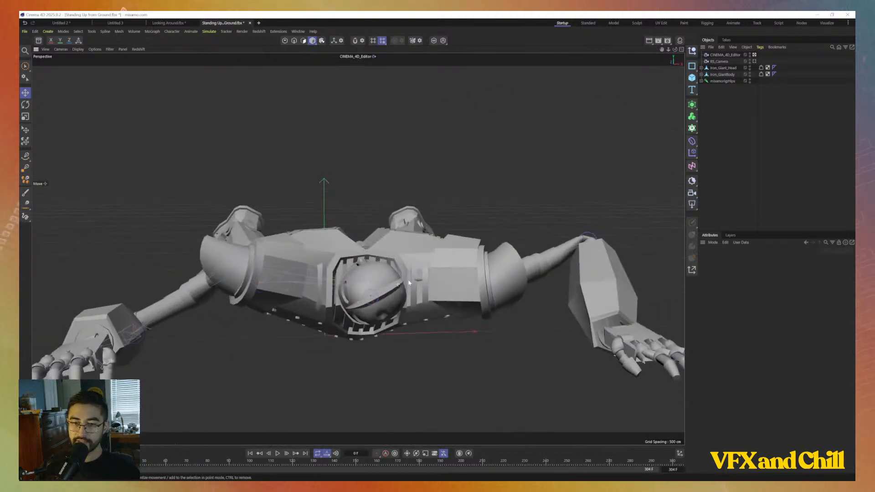
middle_click_drag(405, 280, 415, 245, "alt")
Open and enlarge the Dope Sheet timeline, then select the mixamorigNeck and mixamorigHead joints in the fully expanded hips hierarchy
left_click(398, 258)
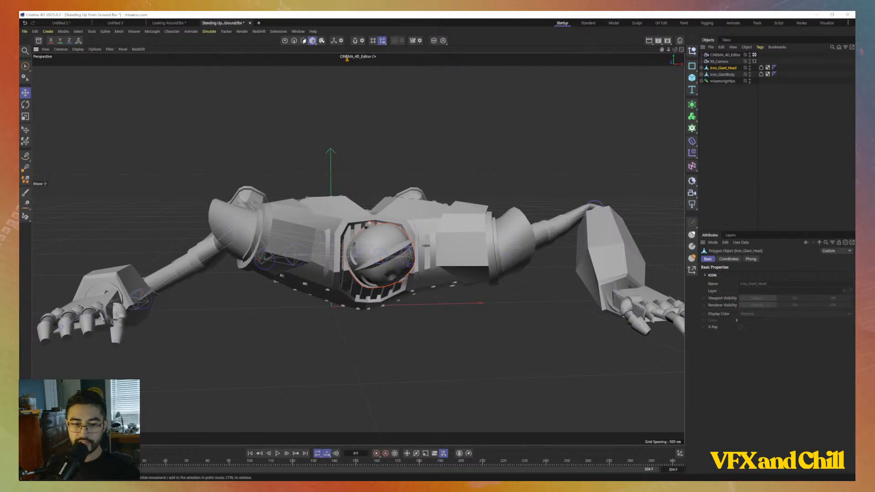
key("shift+F3")
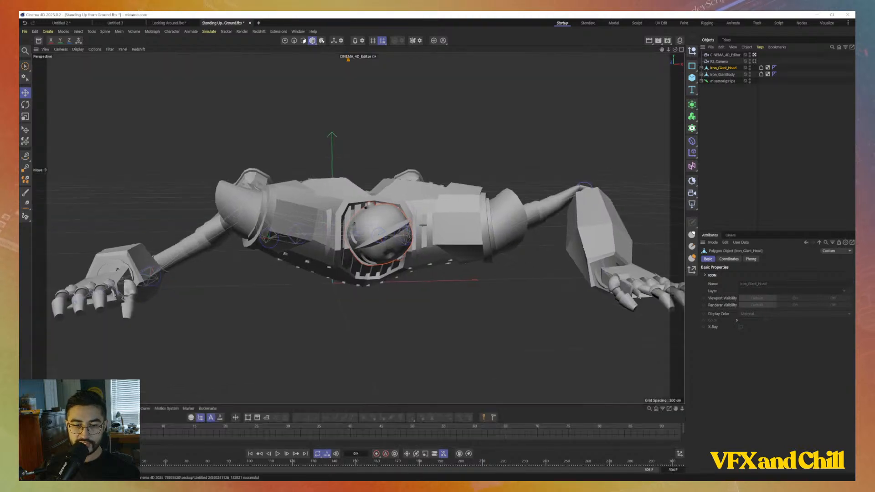
key("ctrl+shift+a")
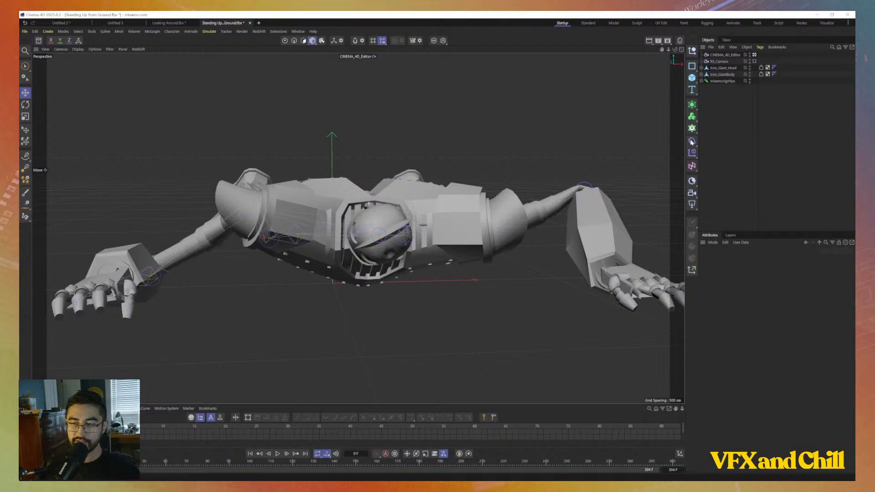
left_click(720, 81)
left_click(701, 81, "ctrl")
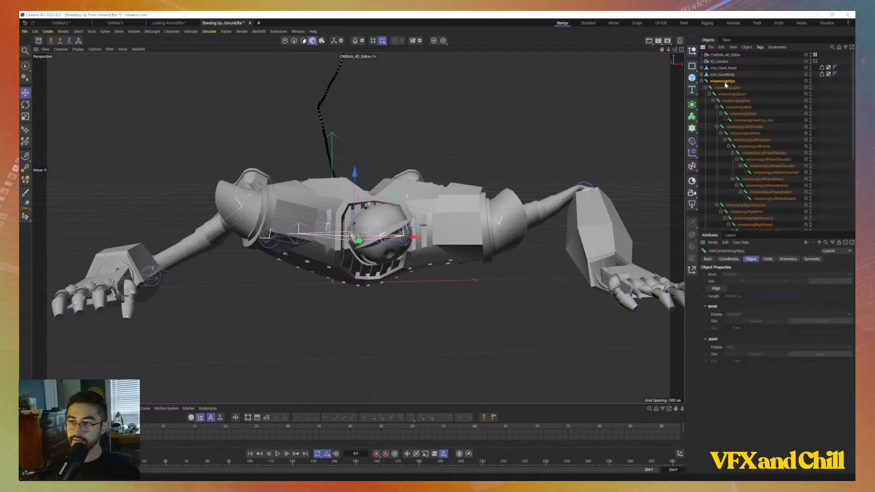
left_click(742, 109)
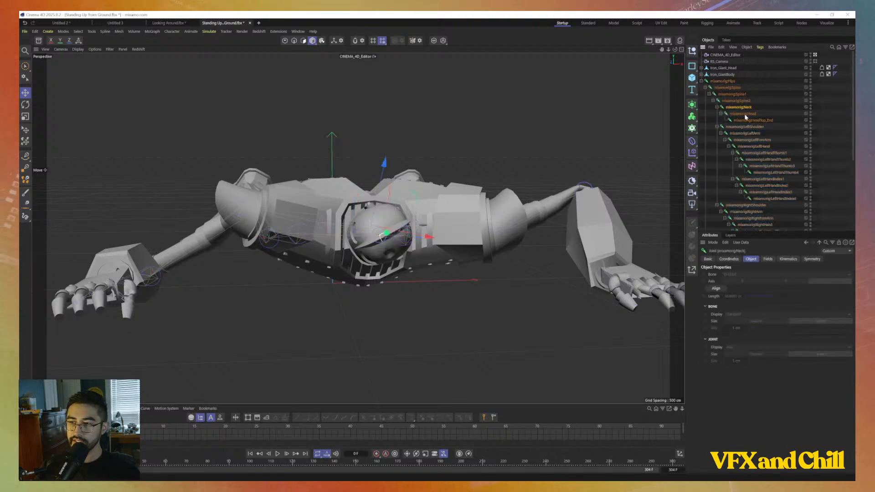
left_click(745, 112, "ctrl")
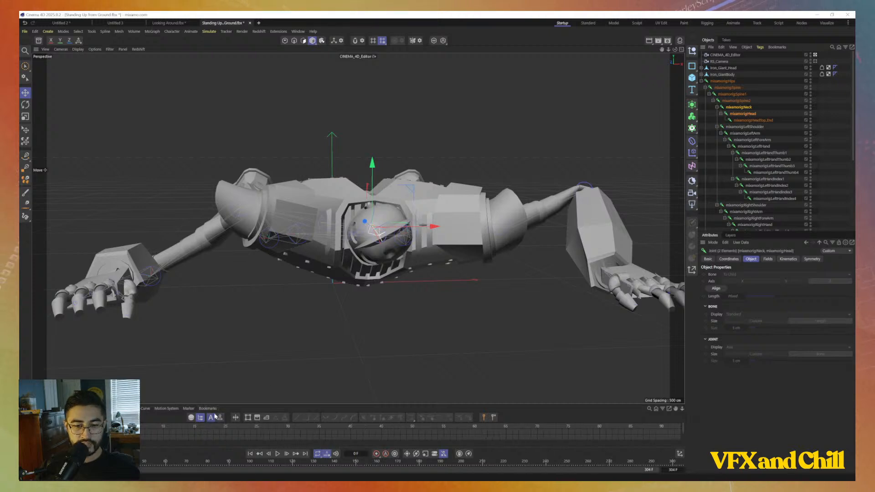
left_click_drag(222, 404, 233, 328)
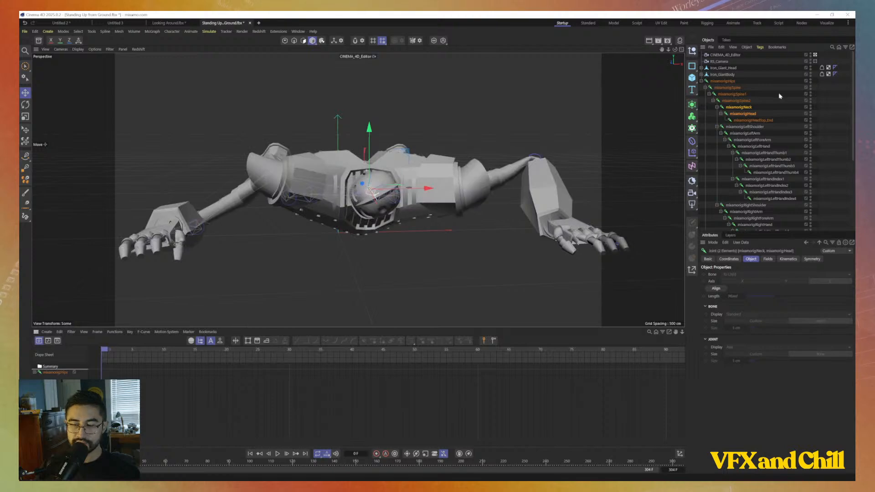
Show the animation tracks of the selected neck and head joints in the Dope Sheet
right_click(740, 110)
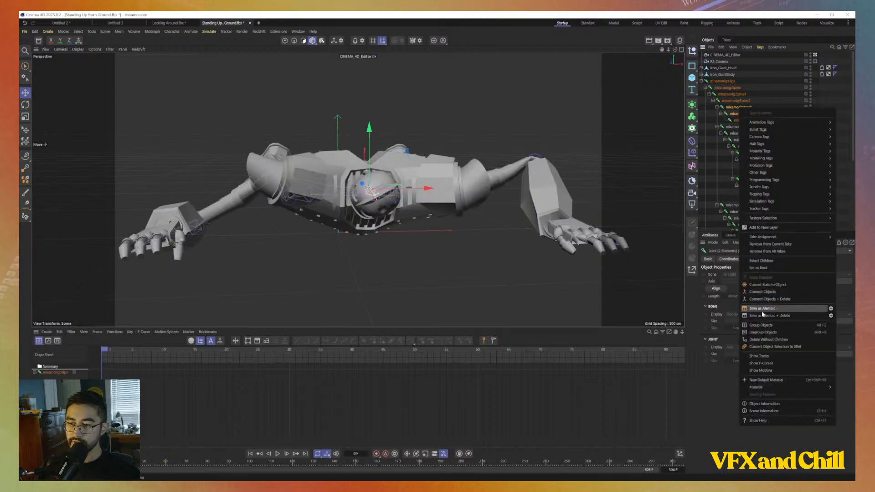
left_click(770, 356)
left_click(55, 373)
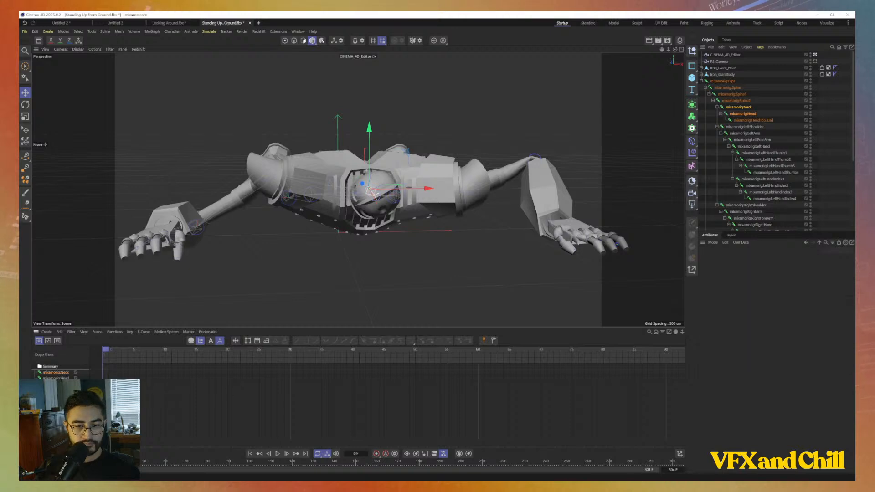
left_click(174, 387)
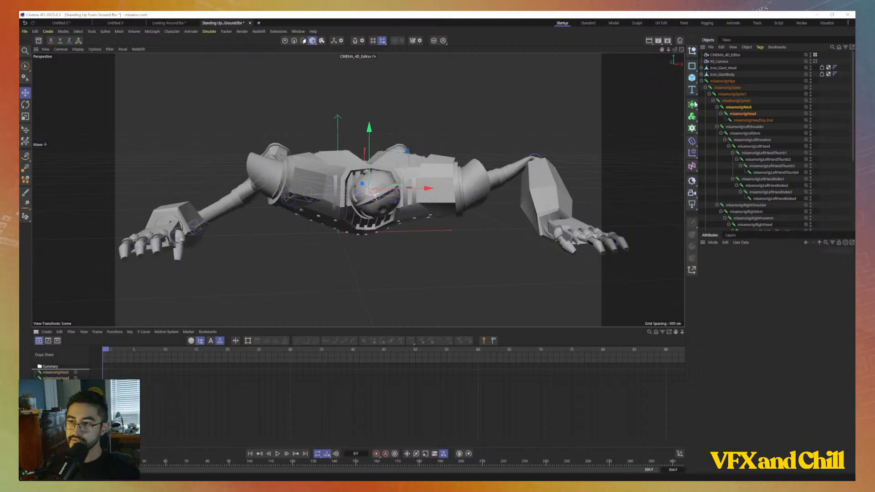
Try to show the neck and head joints' animation tracks with the Main take active
left_click(726, 40)
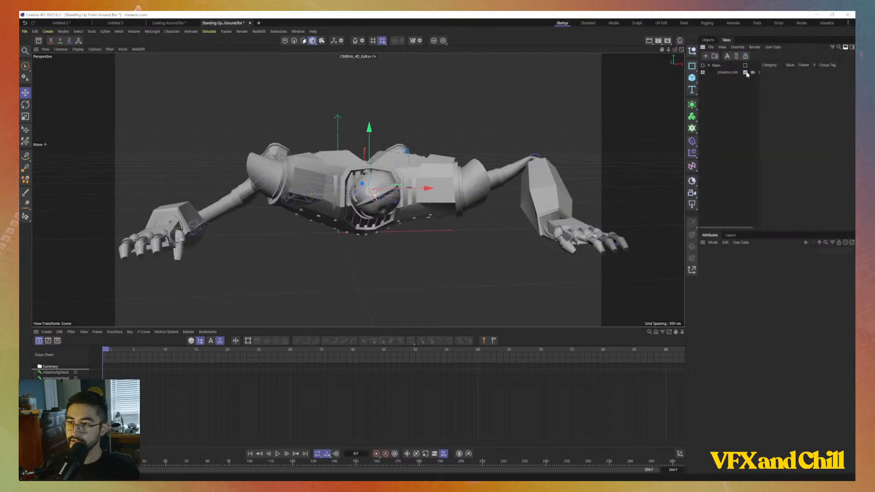
left_click(703, 66)
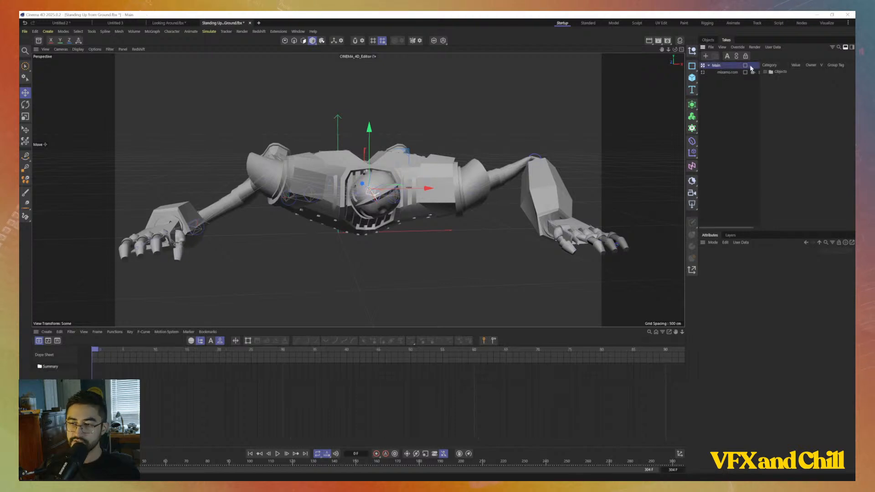
left_click(709, 41)
left_click(738, 108)
left_click(744, 113, "shift")
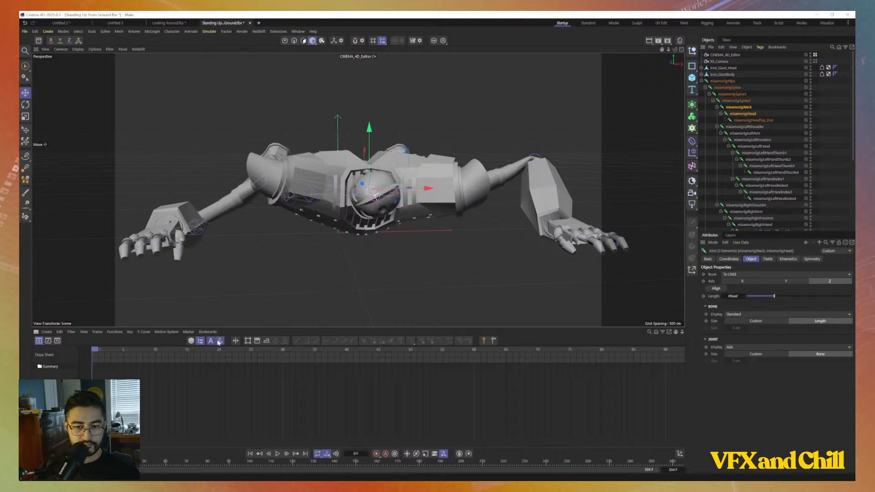
right_click(741, 112)
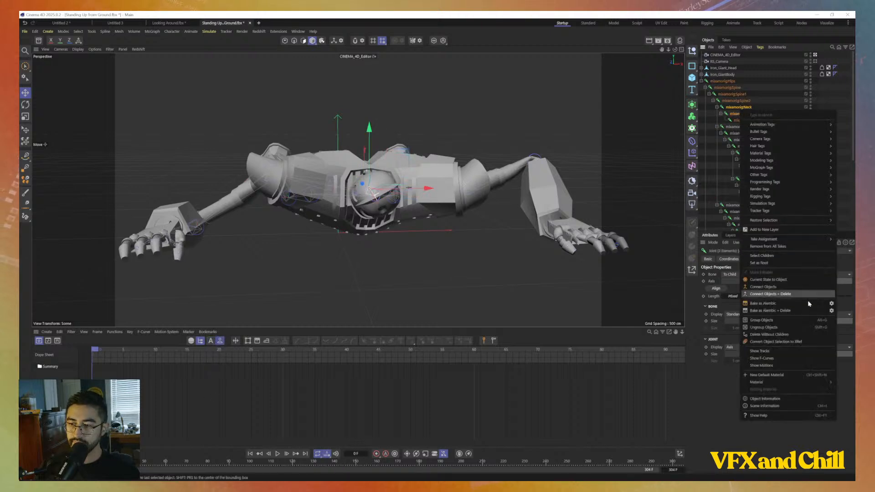
left_click(782, 355)
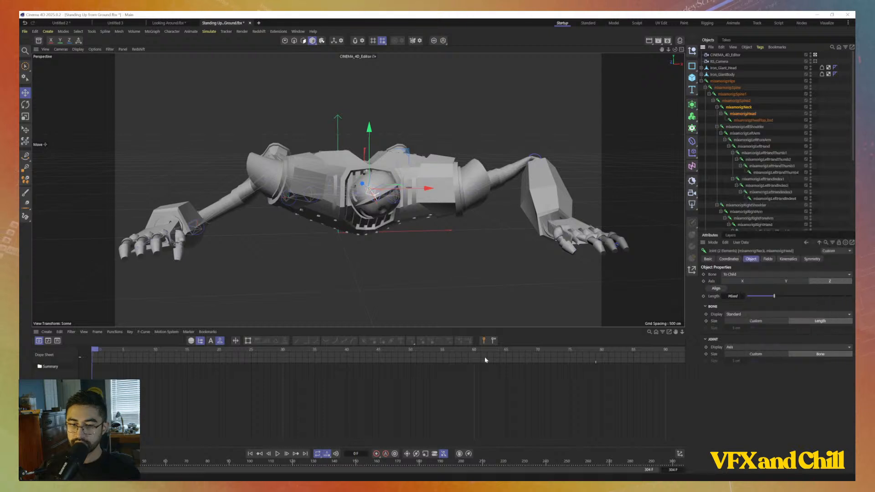
right_click(747, 111)
Make the mixamo.com take active again and bring the Dope Sheet back to its starting frames
left_click(730, 40)
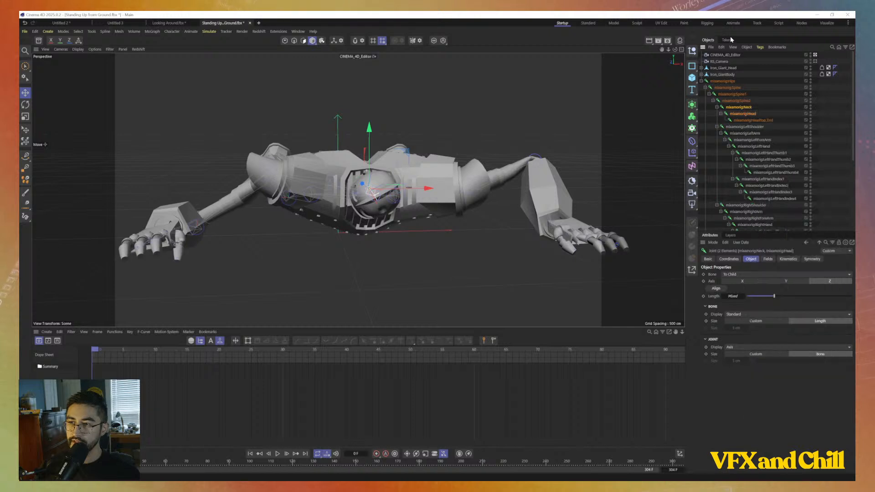
left_click(727, 40)
left_click(703, 72)
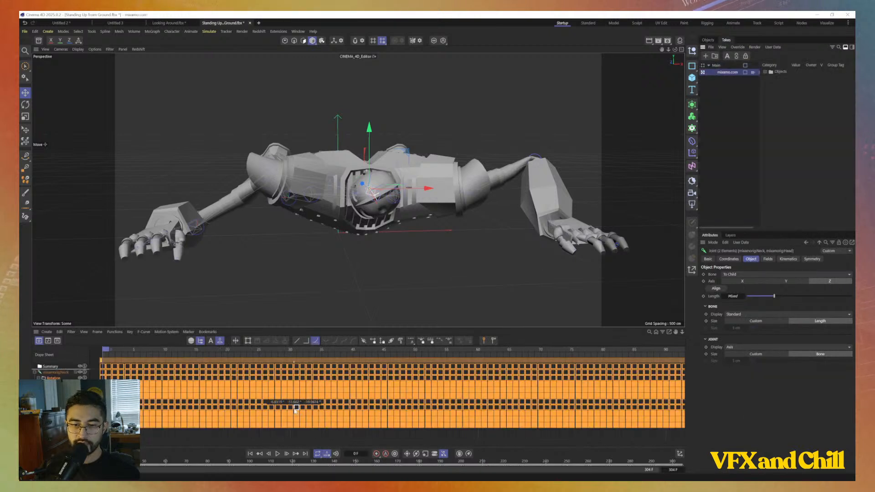
left_click(305, 349)
left_click_drag(304, 349, 98, 352)
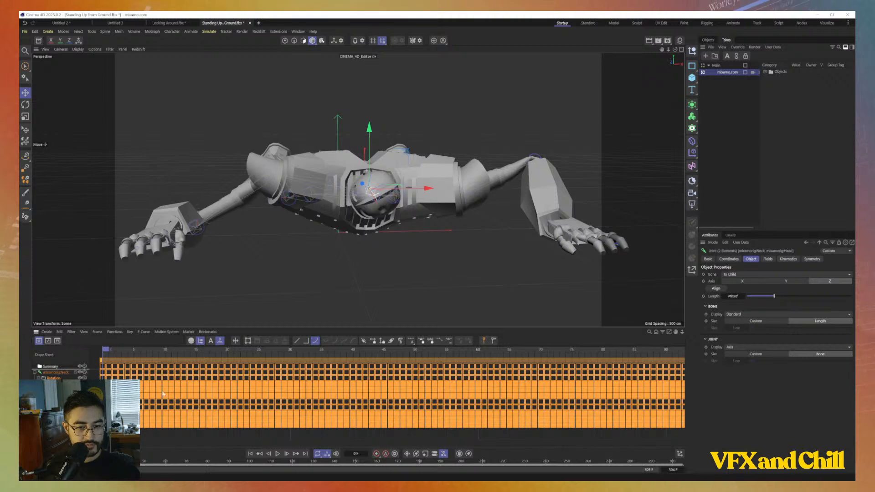
Scrub to frame 150 and delete the neck and head keys from there back to about frame 42
left_click_drag(349, 351, 611, 392)
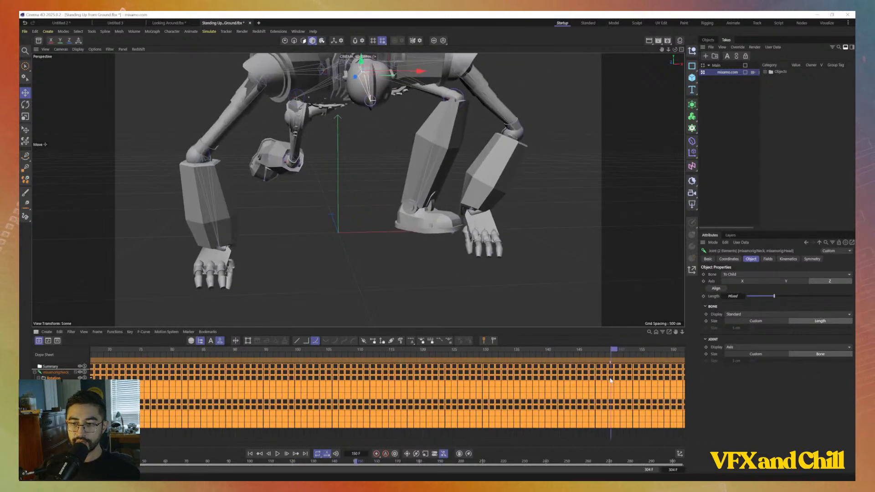
left_click_drag(606, 430, 91, 363)
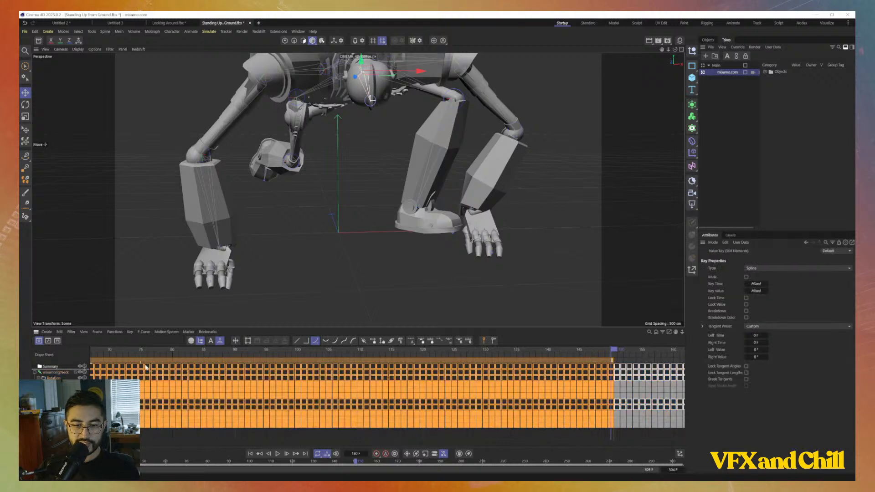
key("Delete")
left_click_drag(274, 350, 123, 352)
left_click_drag(263, 365, 91, 439)
key("Delete")
Delete the remaining neck and head keys from about frame 41 back to and including frame 0
left_click_drag(177, 351, 103, 351)
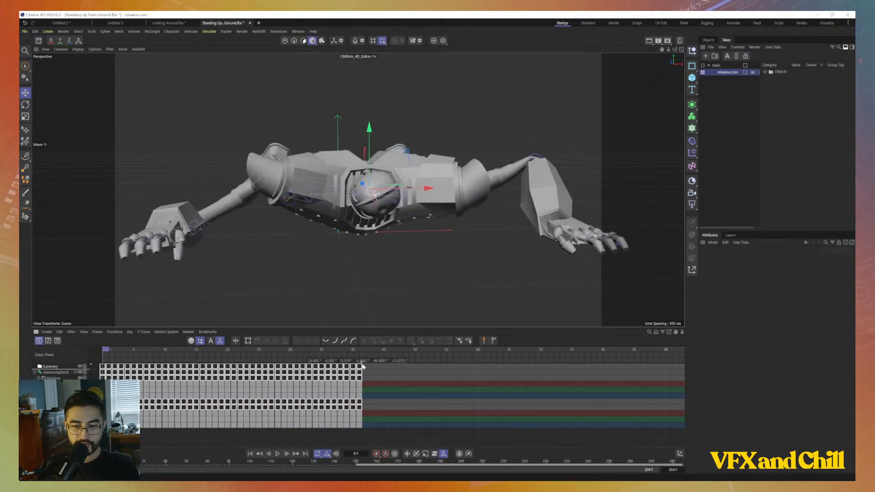
left_click_drag(397, 362, 111, 435)
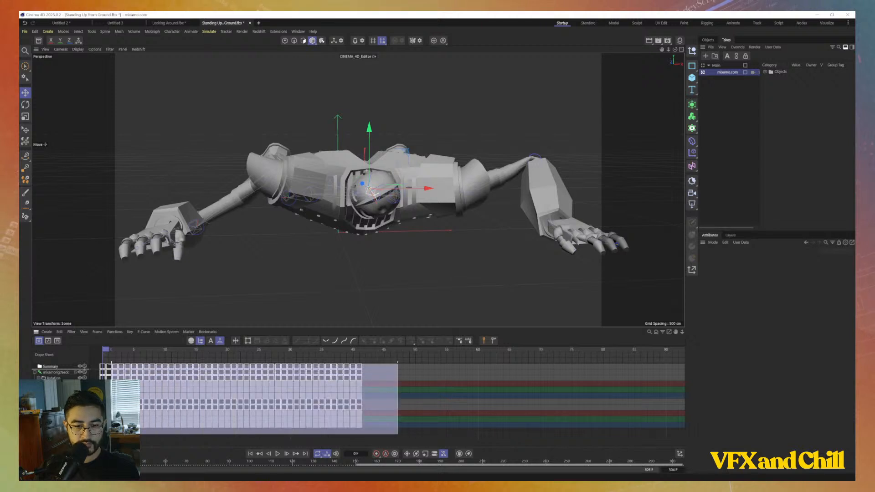
key("Delete")
left_click(103, 367)
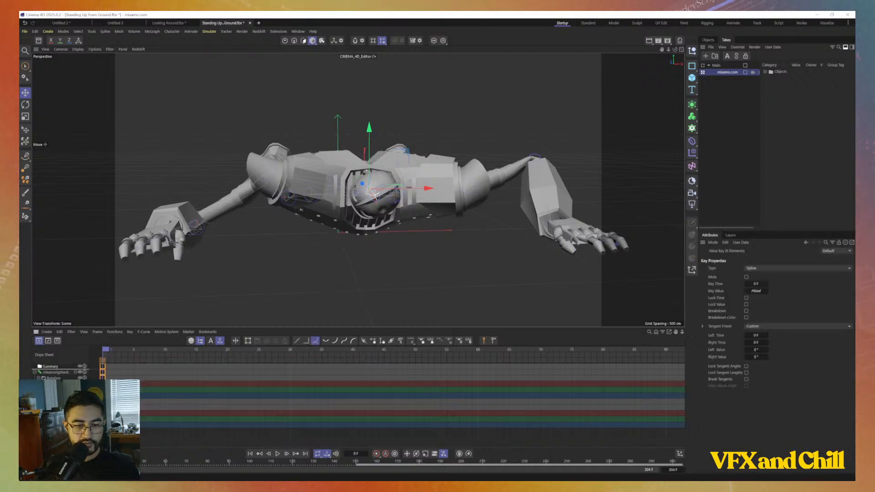
key("Delete")
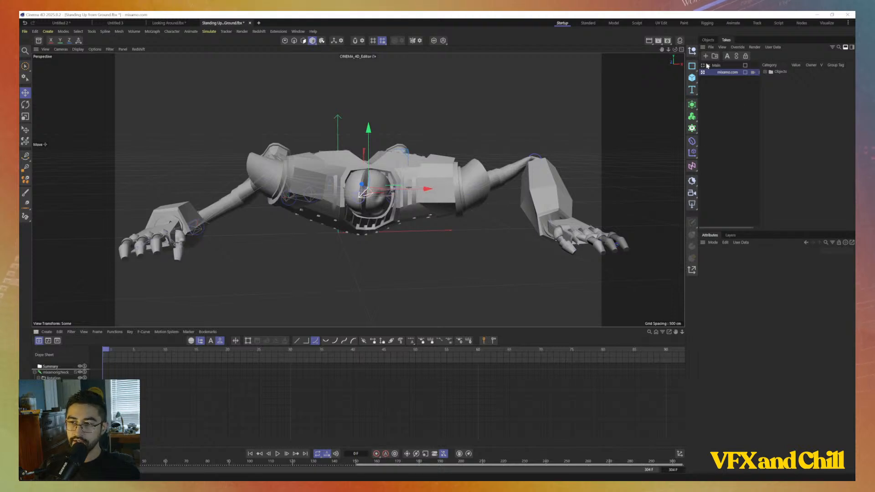
Select the mixamorigNeck and mixamorigHead joints and record a keyframe for both at frame 0
left_click(708, 41)
left_click(748, 109)
left_click(746, 114, "shift")
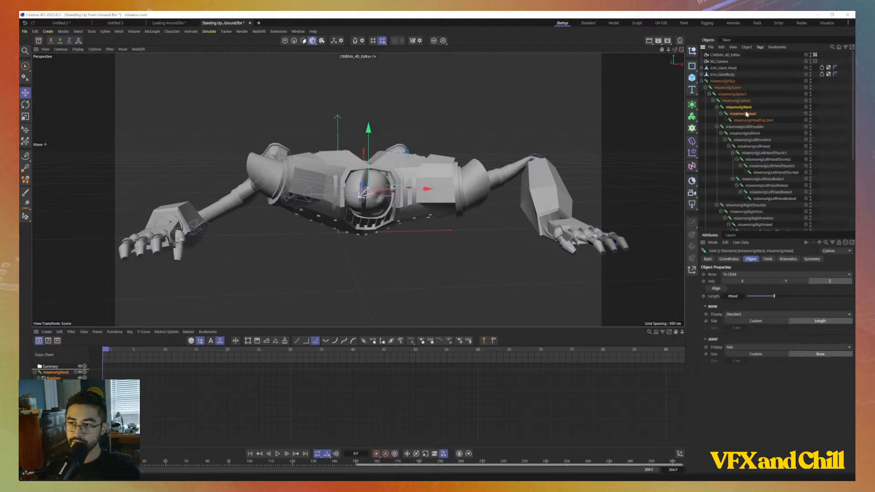
left_click(376, 455)
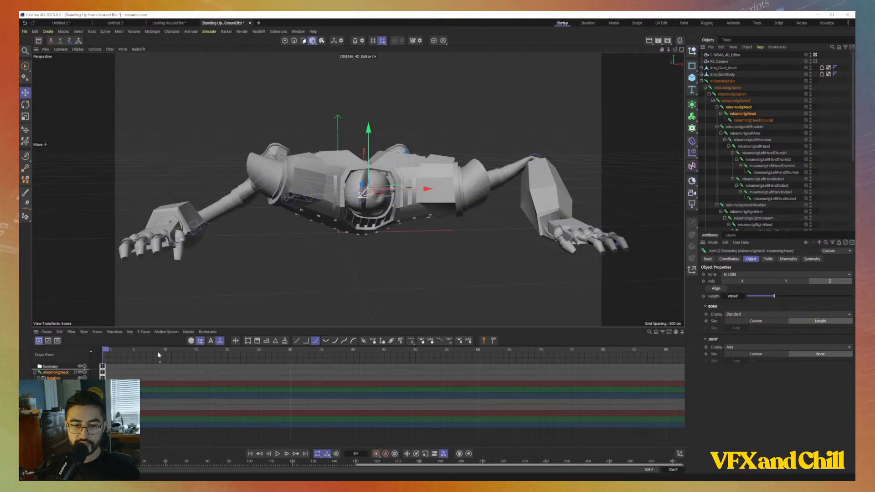
Rotate the neck and head joints with Per-Object Transform enabled so that the robot's face looks up and forward
left_click(25, 104)
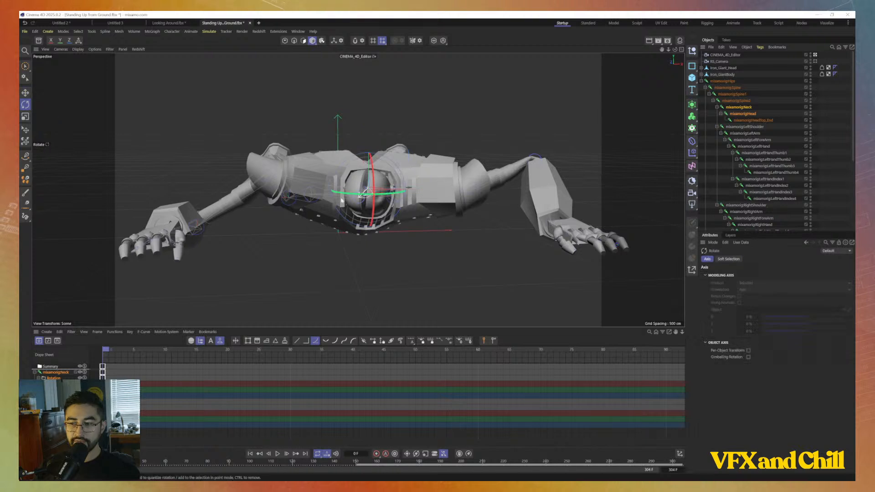
left_click(748, 350)
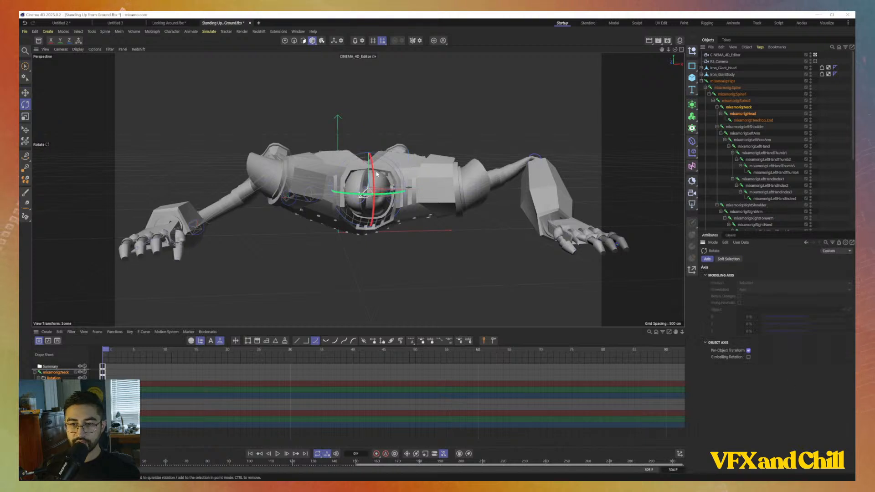
left_click_drag(385, 174, 401, 194)
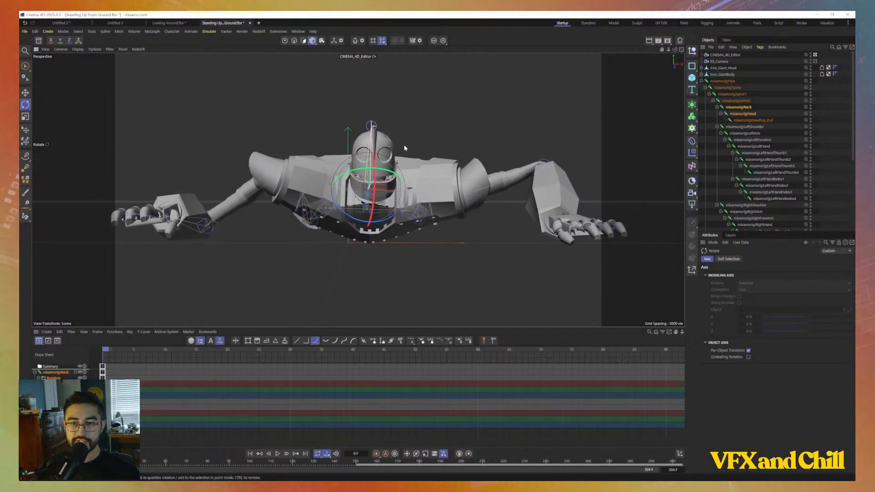
left_click_drag(404, 146, 404, 169, "alt")
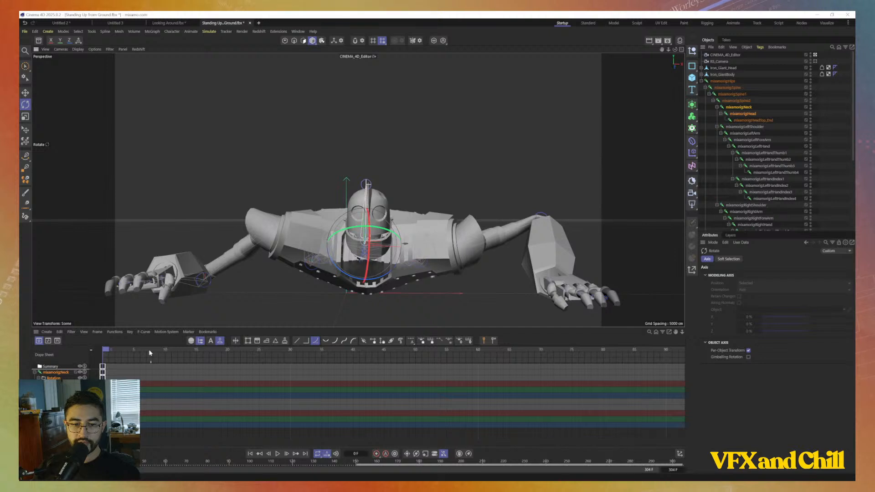
Return to frame 0 and rotate the neck and head joints again so that the robot's face looks up and forward
left_click(112, 352)
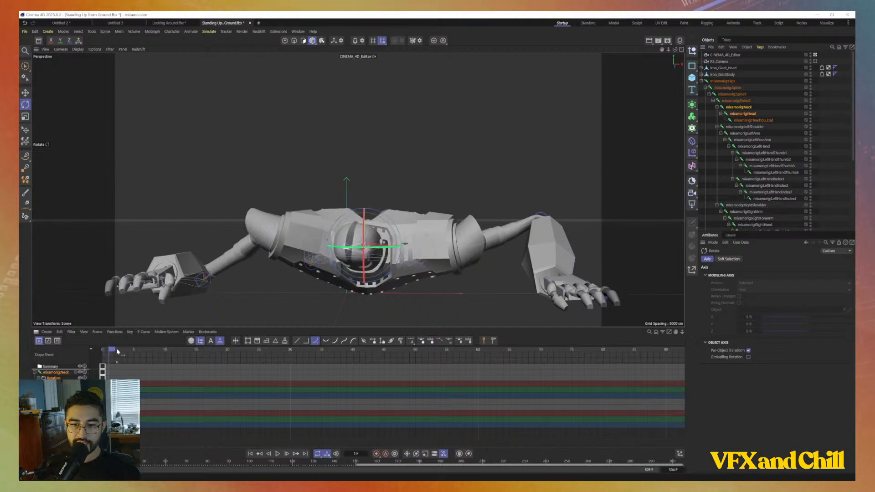
left_click_drag(110, 352, 55, 370)
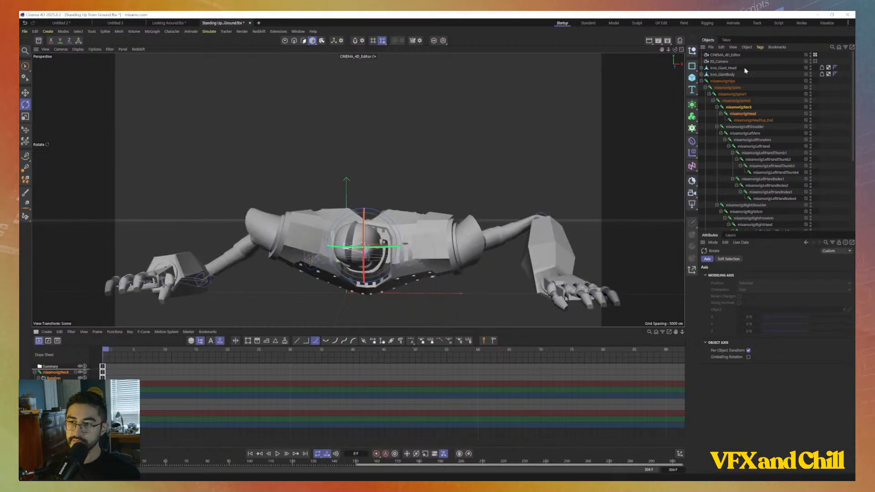
left_click(747, 108, "shift")
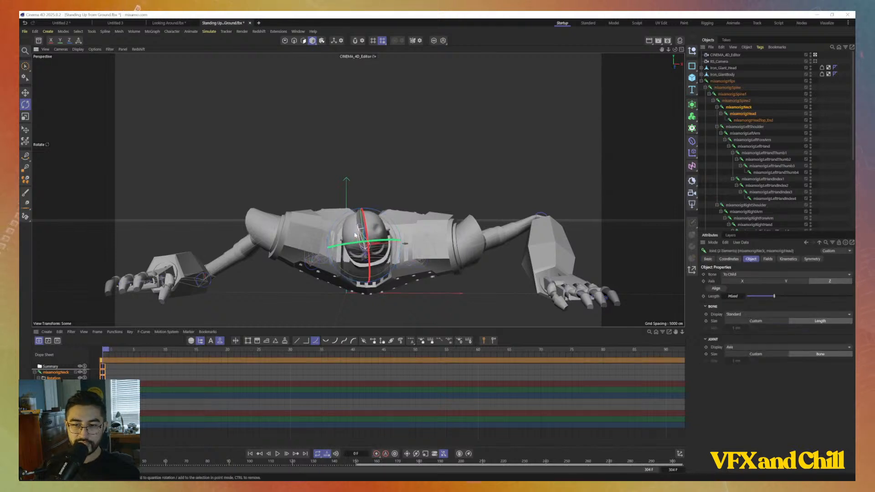
left_click_drag(371, 263, 372, 219)
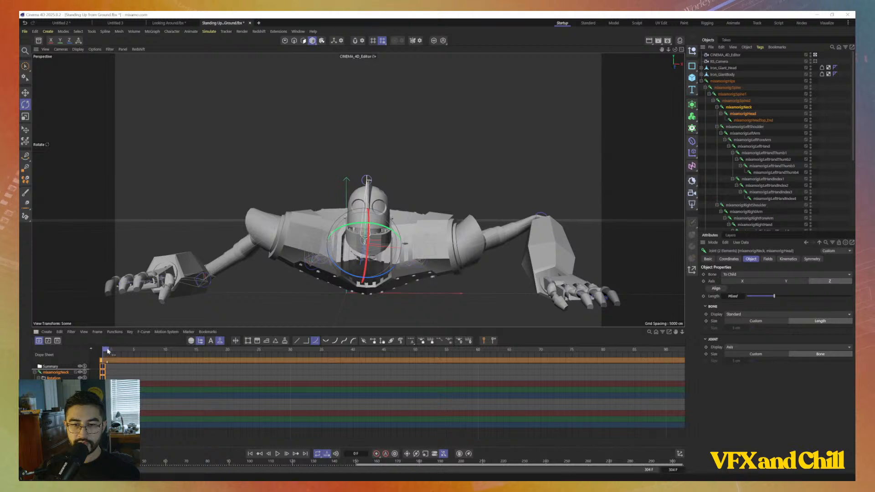
Scrub through the standing-up animation to frame 224 and back to frame 0 to check the head movement
left_click_drag(107, 351, 683, 373)
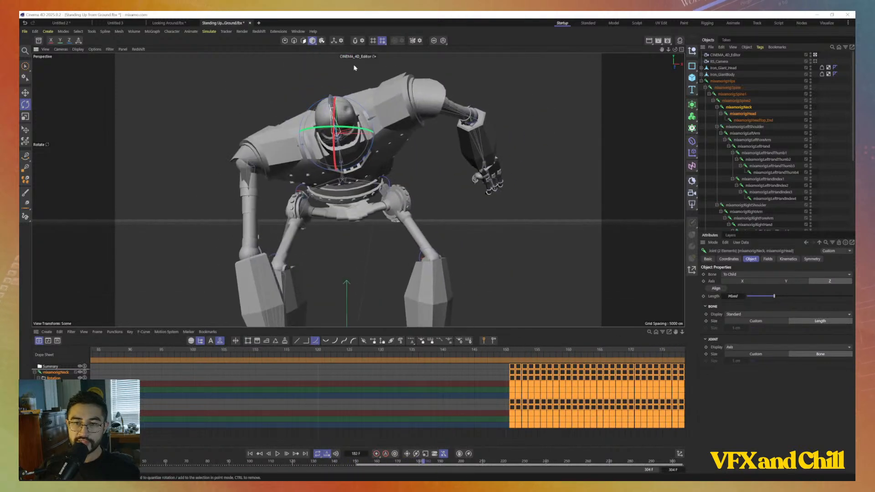
middle_click_drag(331, 236, 343, 164, "alt")
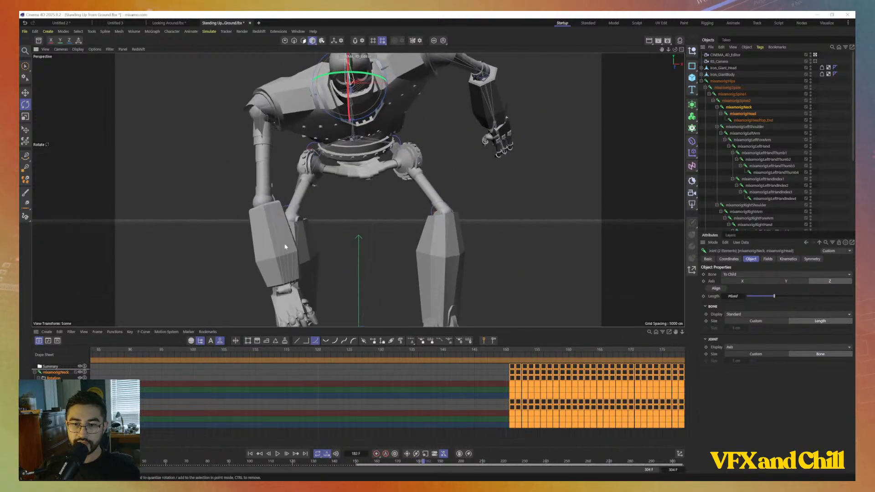
middle_click_drag(324, 234, 359, 148, "alt")
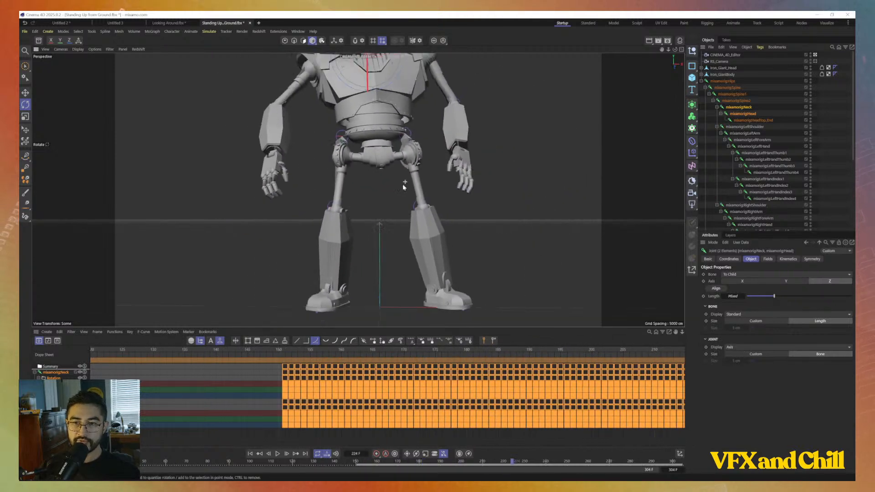
scroll(403, 184, "down", 5)
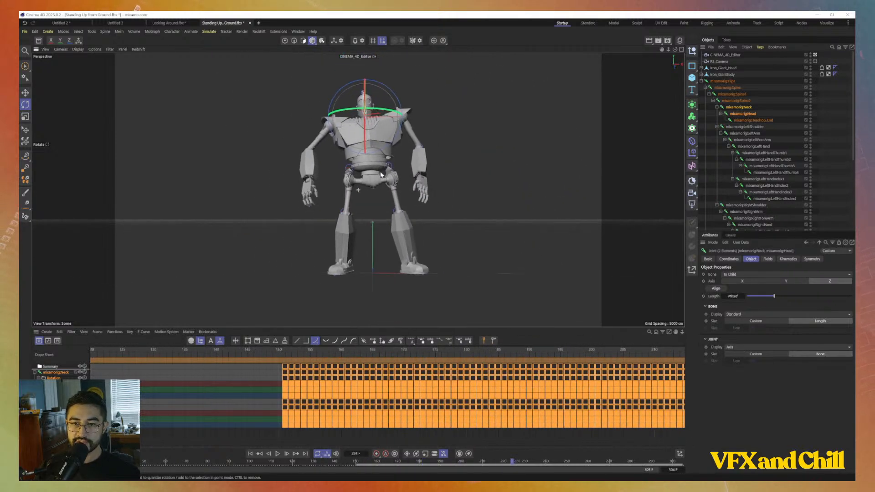
left_click_drag(310, 349, 19, 359)
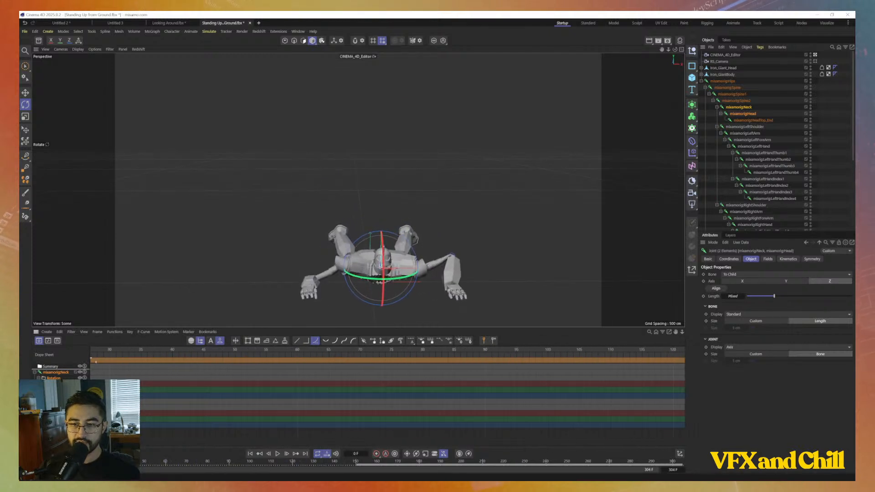
Group Iron_Giant_Head, Iron_GiantBody and mixamorigHips under a null and name it Stand Up
key("ctrl+shift+a")
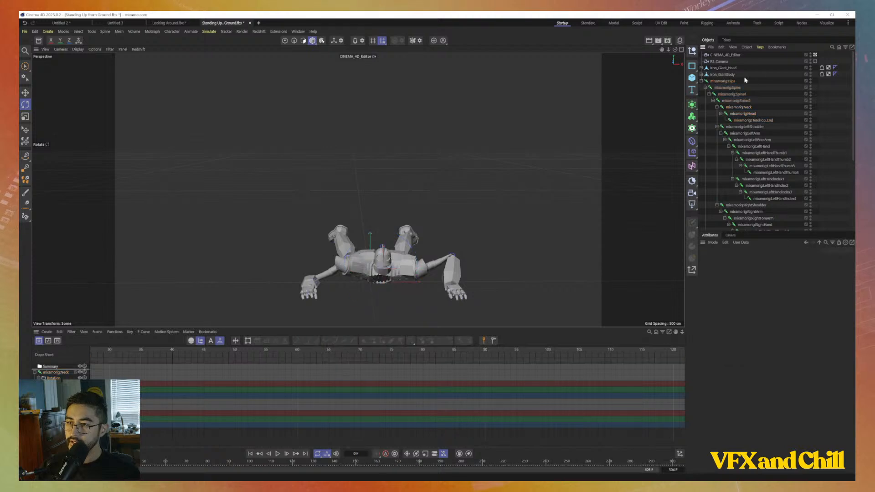
left_click(701, 81)
left_click(718, 69)
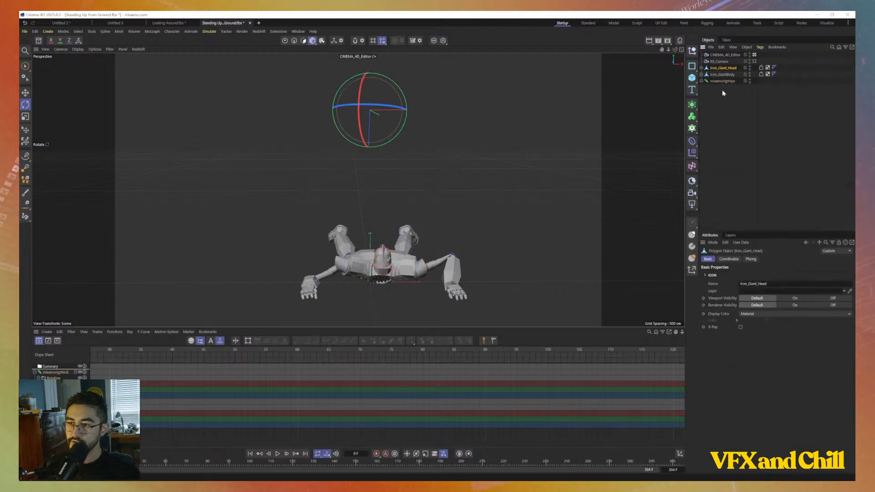
left_click(724, 81, "shift")
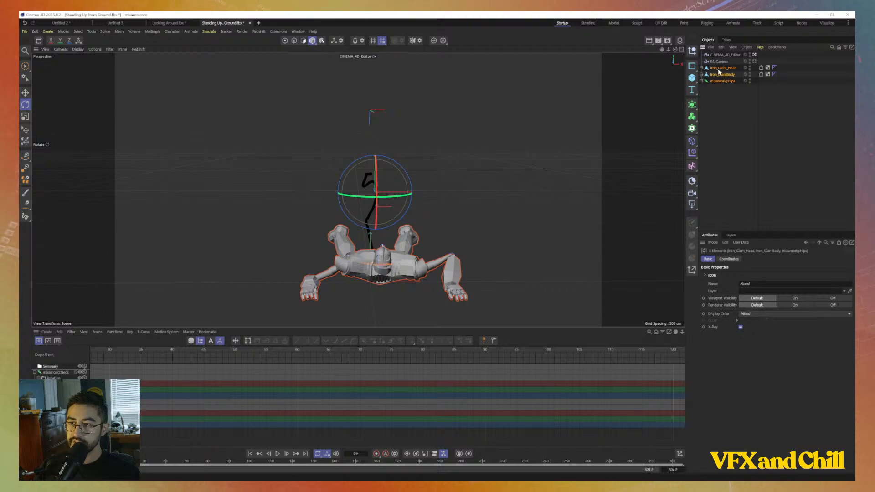
key("alt+g")
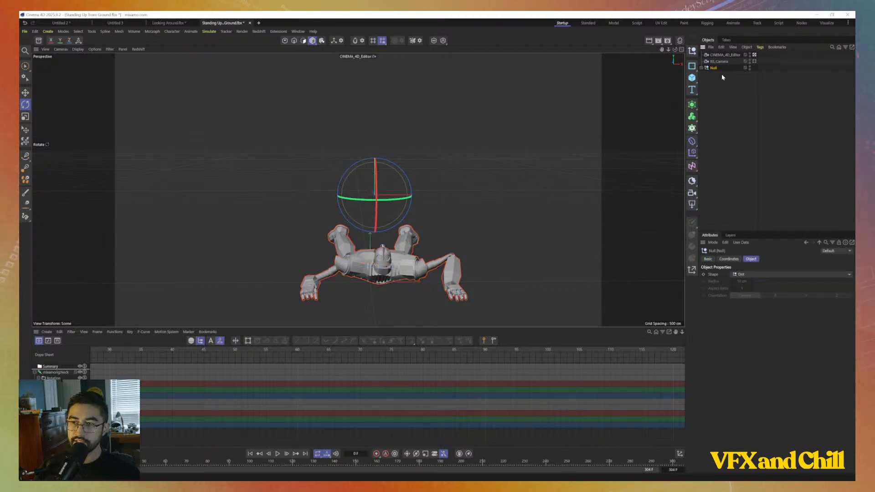
double_click(714, 68)
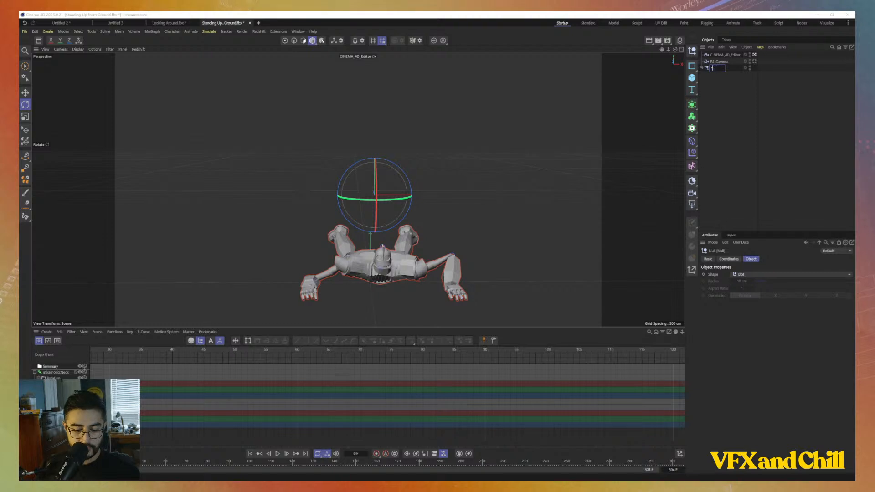
type("Stand Up")
key("Return")
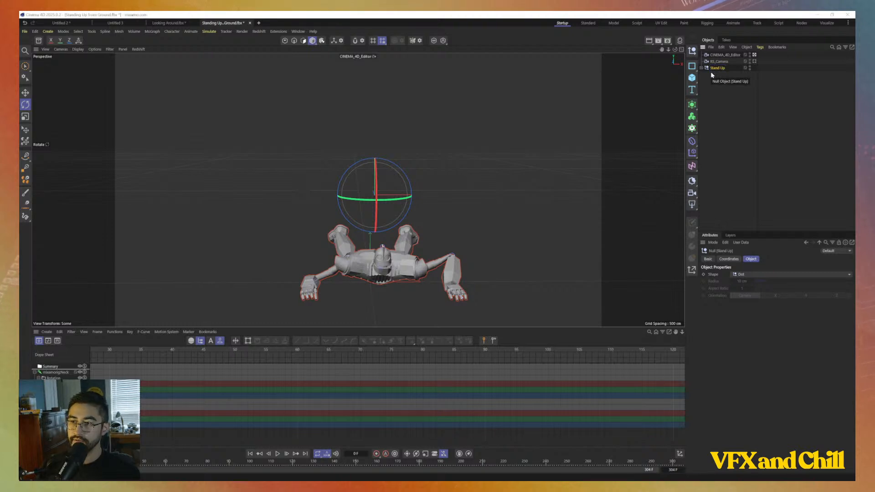
Copy the Stand Up null from the standing-up file and switch to the Untitled 2 project
left_click(717, 78)
left_click(718, 69)
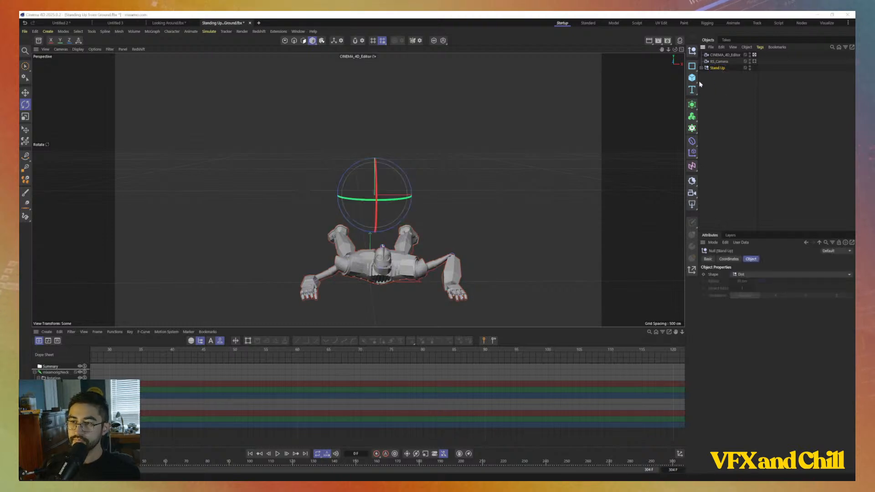
left_click(121, 24)
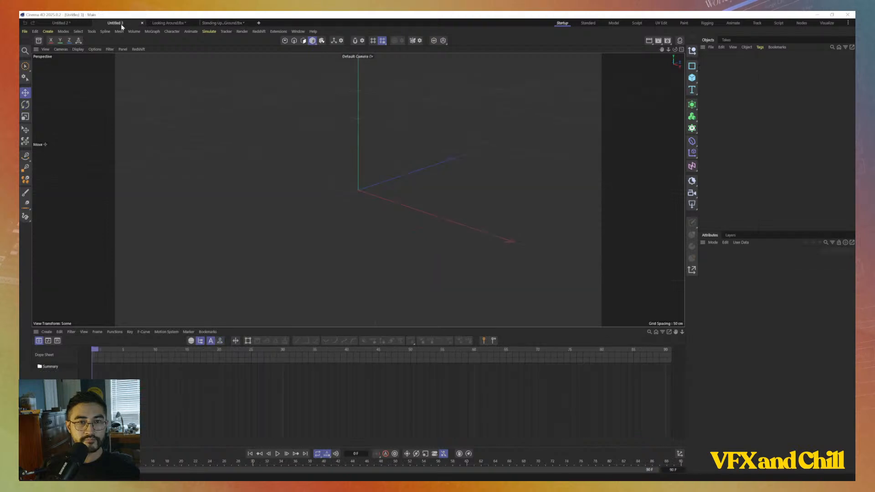
left_click(217, 23)
left_click(728, 73)
left_click(723, 68)
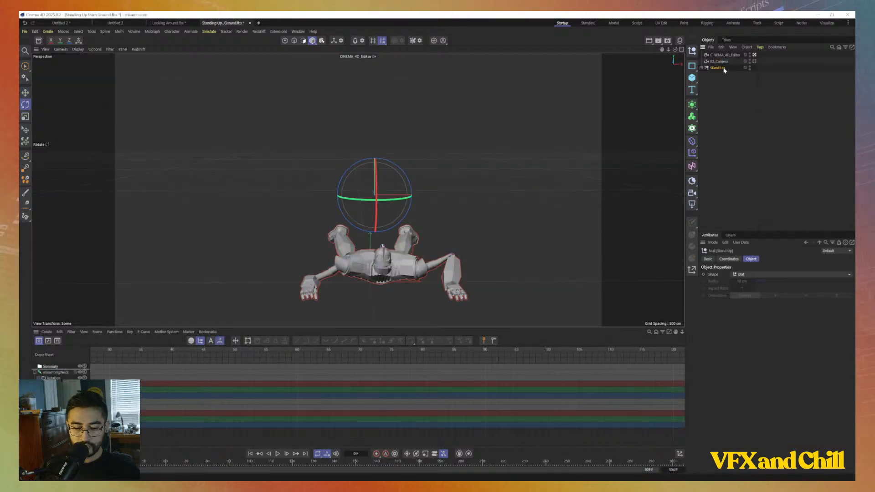
left_click(61, 22)
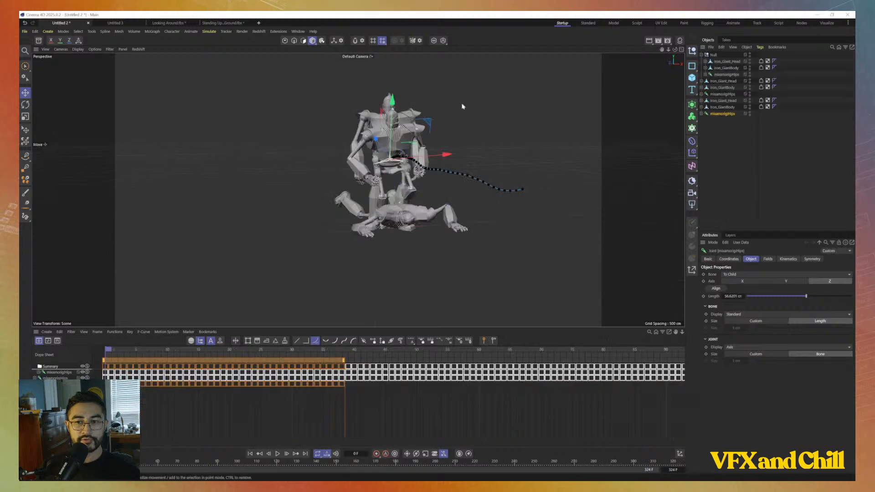
Delete the lying robot's old Iron_Giant_Head, Iron_GiantBody and mixamorigHips objects from the combined scene
left_click_drag(462, 106, 242, 171, "alt")
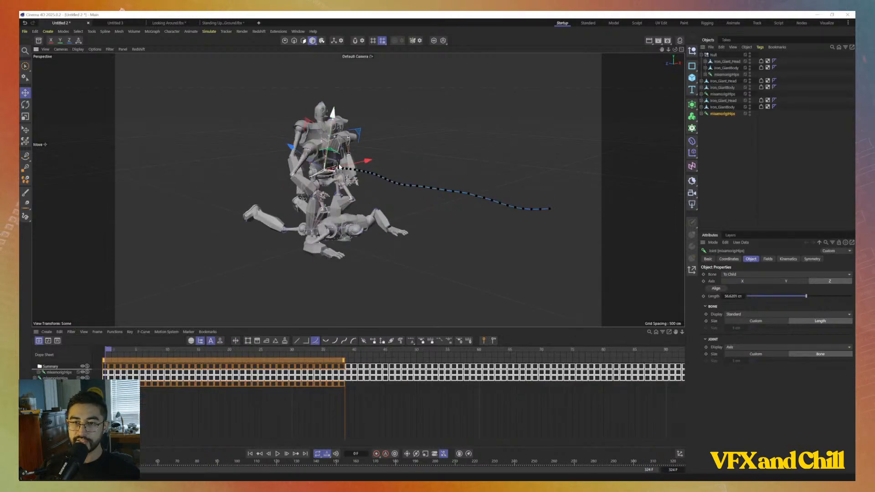
left_click(721, 101)
left_click(722, 80)
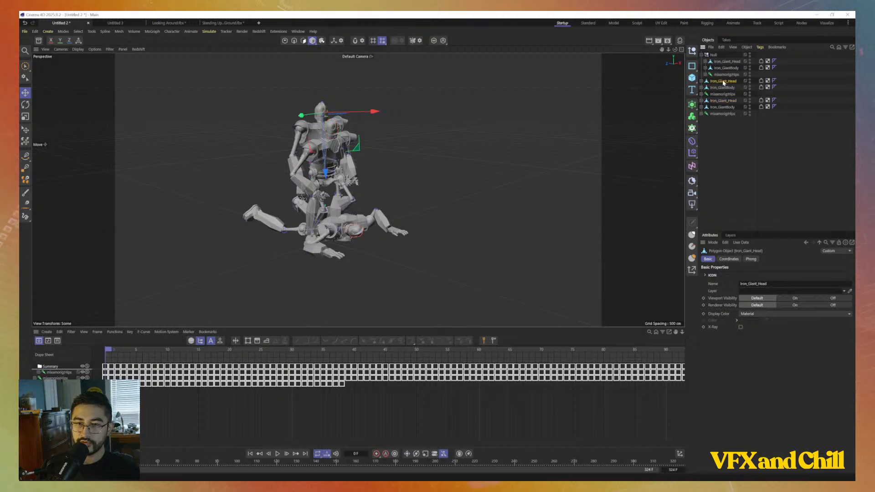
left_click(727, 94, "shift")
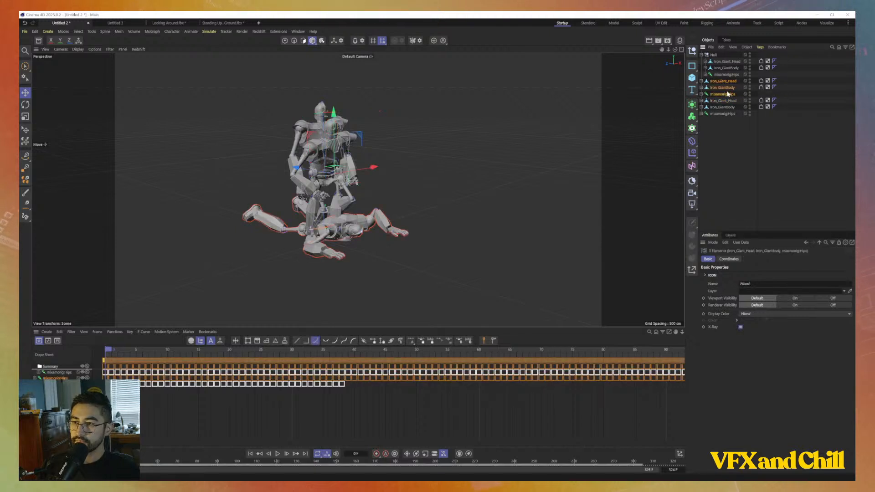
key("Delete")
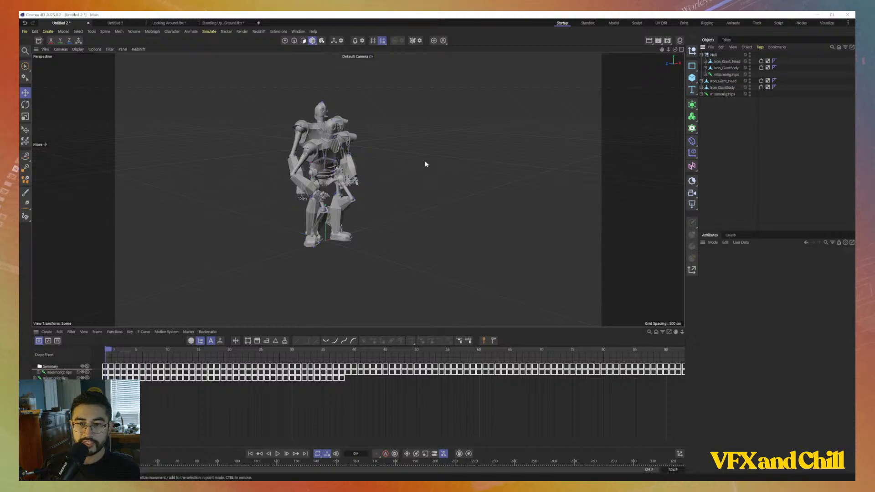
Paste the Stand Up null into the Untitled 2 scene and expand its hierarchy
key("ctrl+v")
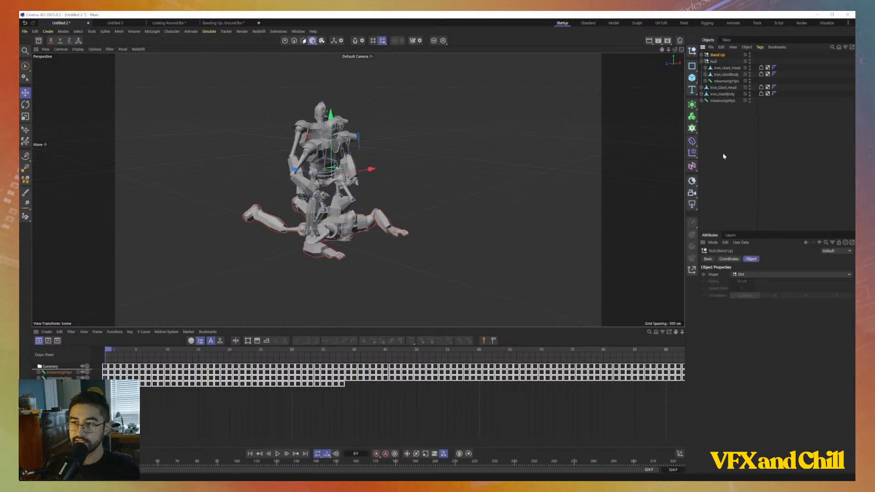
left_click(701, 62)
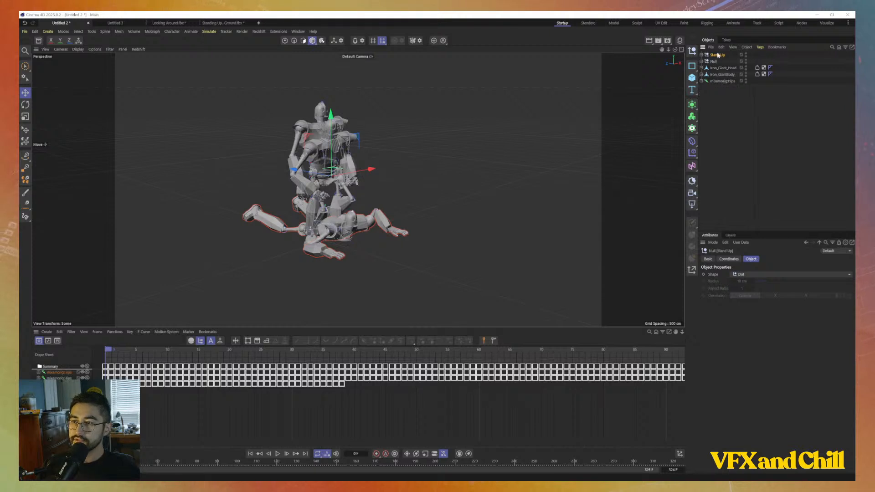
left_click(701, 54)
Examine the meshes and hip joints grouped under the Stand Up null and the unnamed null
left_click(721, 62)
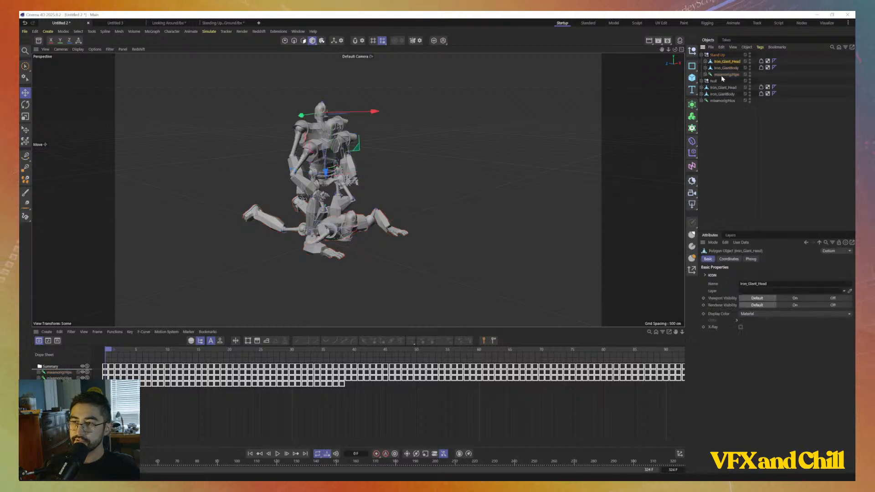
left_click(721, 75)
left_click(718, 55, "shift")
left_click(713, 81)
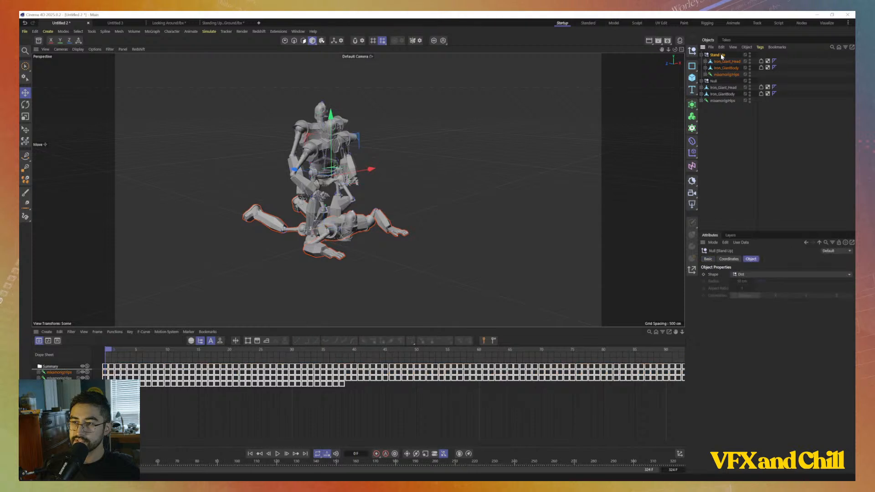
left_click(702, 81)
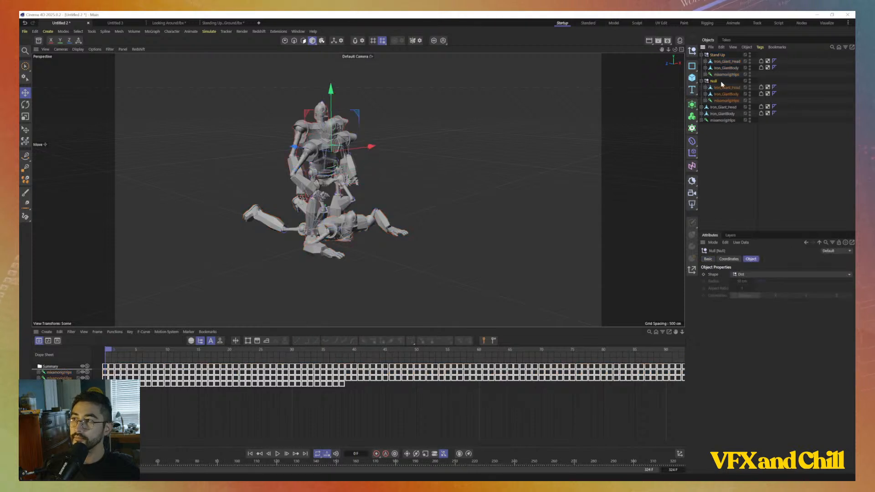
left_click(721, 82)
left_click(725, 100)
left_click(717, 87, "shift")
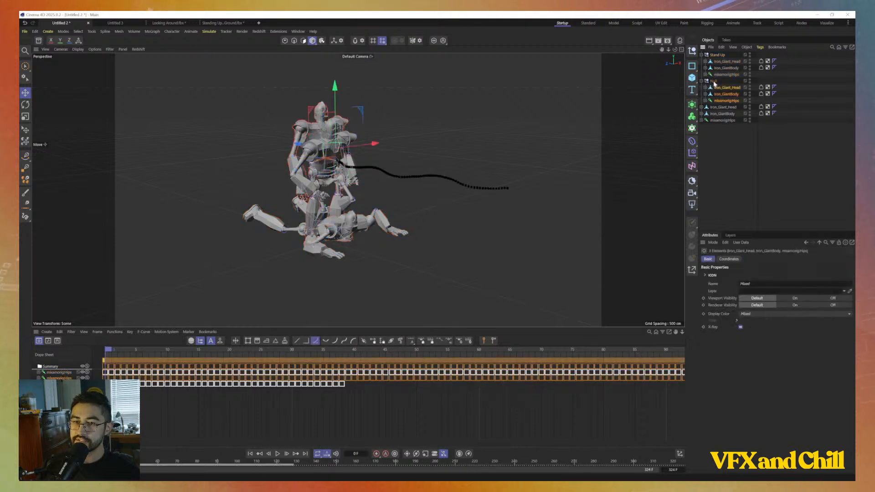
left_click(716, 86)
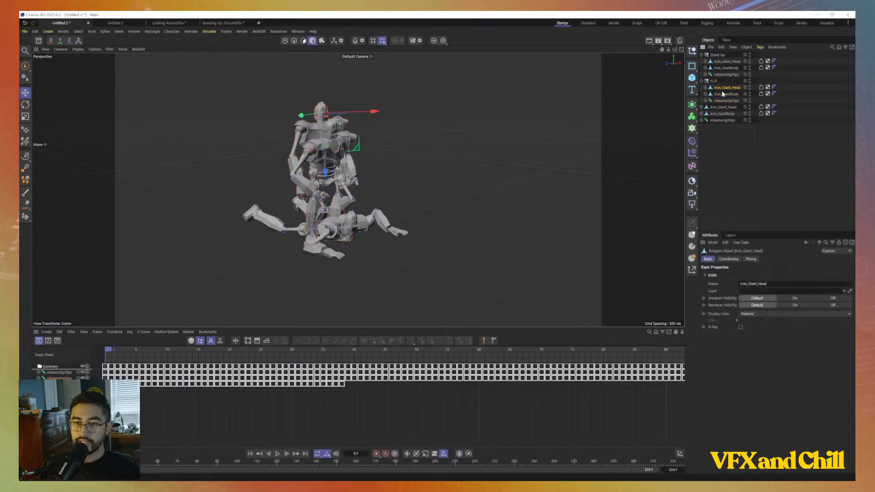
left_click(713, 81)
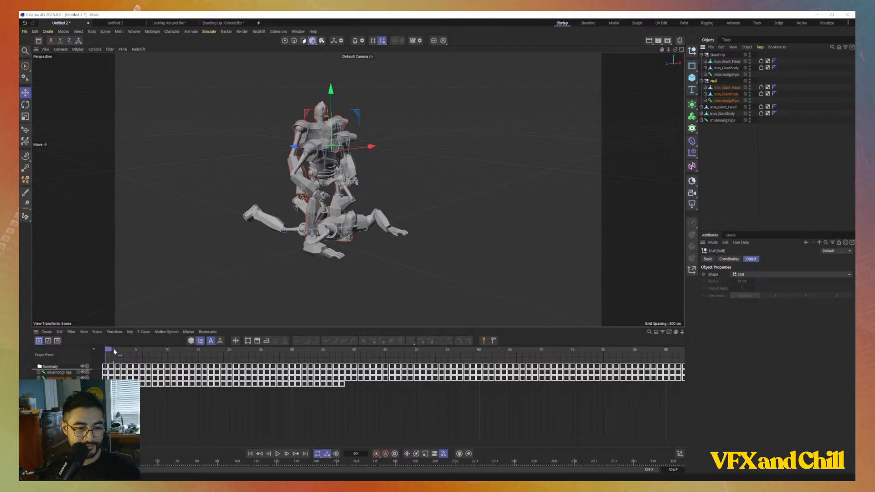
Check the unnamed null and its child objects against the opening frames of the timeline
mouse_move(114, 352)
left_mouse_down()
mouse_move(210, 352)
mouse_move(89, 350)
mouse_move(418, 350)
mouse_move(106, 352)
left_mouse_up()
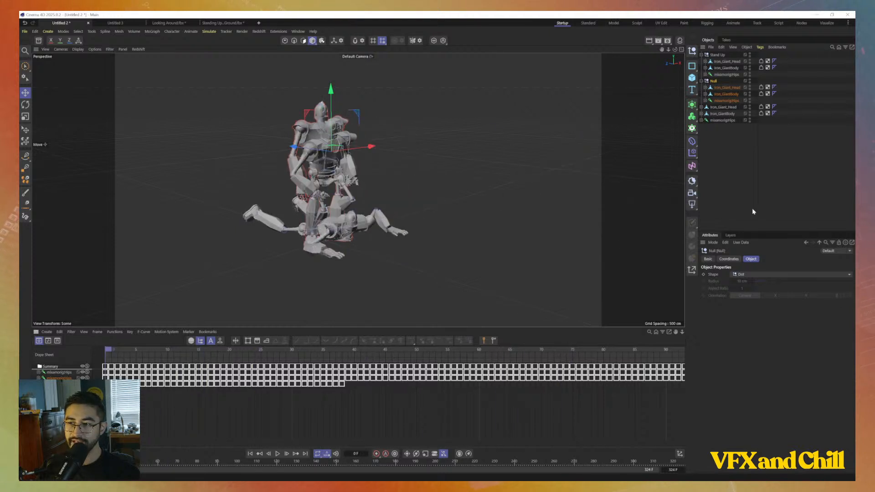
left_click(720, 101, "shift")
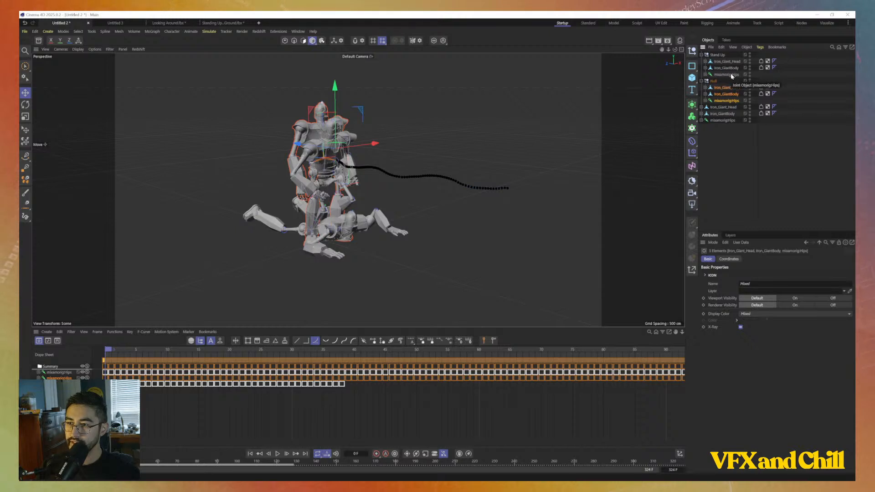
left_click(713, 81)
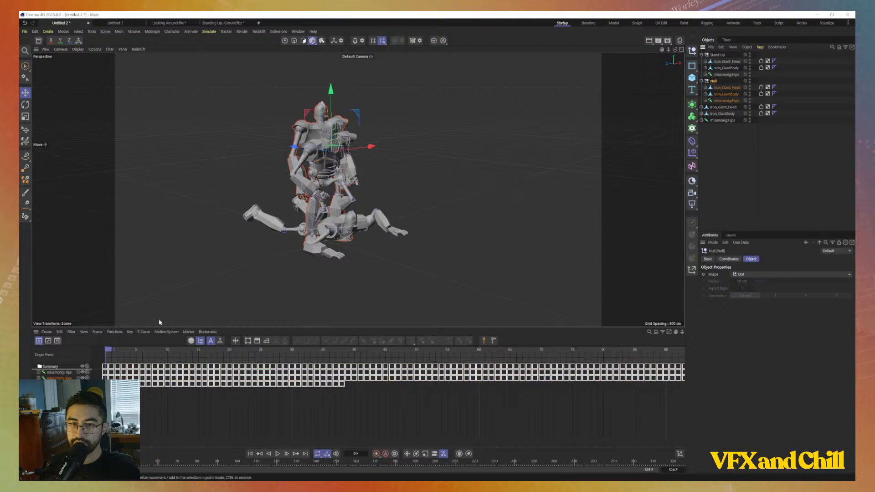
left_click(173, 351)
left_click_drag(180, 354, 99, 354)
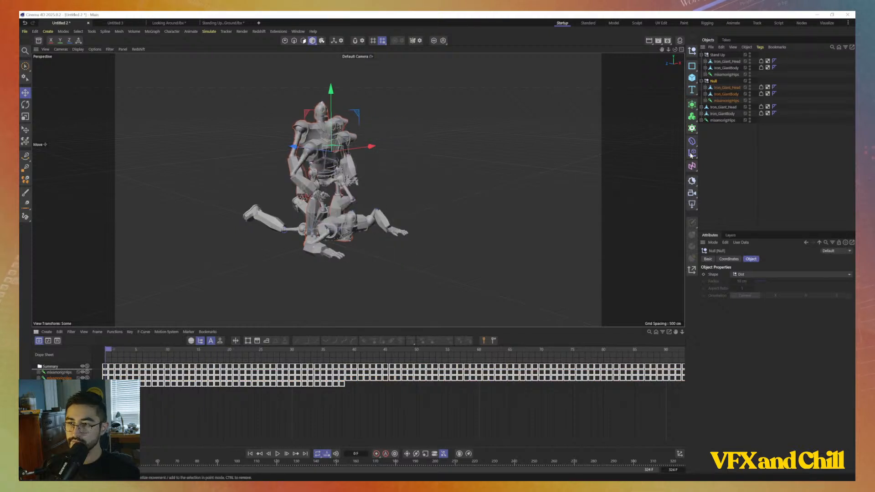
Rename the unnamed null above the ungrouped robot objects as Run
double_click(714, 81)
type("Run")
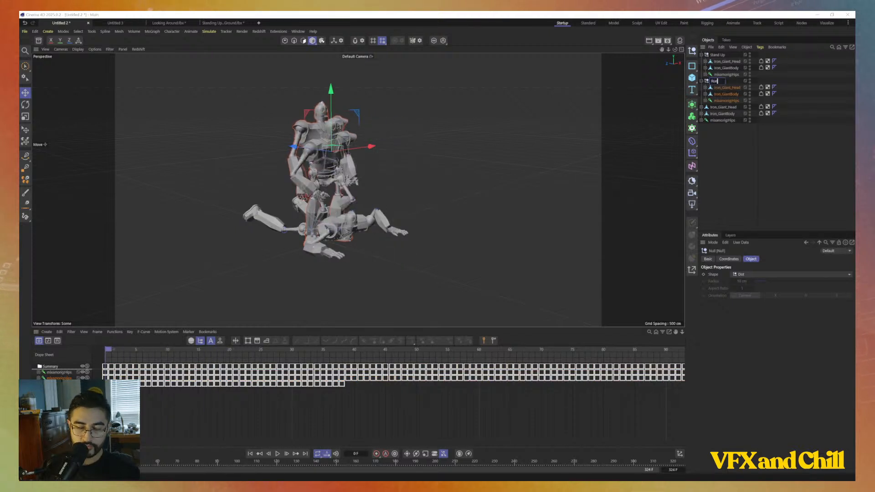
key("Return")
Group the remaining loose Iron_Giant_Head, Iron_GiantBody and mixamorigHips objects under a new null named Start Walk
left_click_drag(724, 133, 714, 108)
key("alt+g")
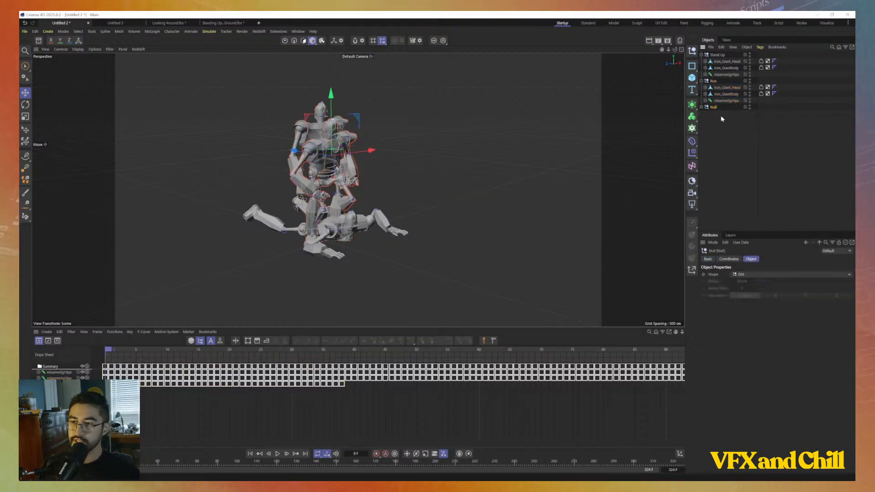
double_click(714, 107)
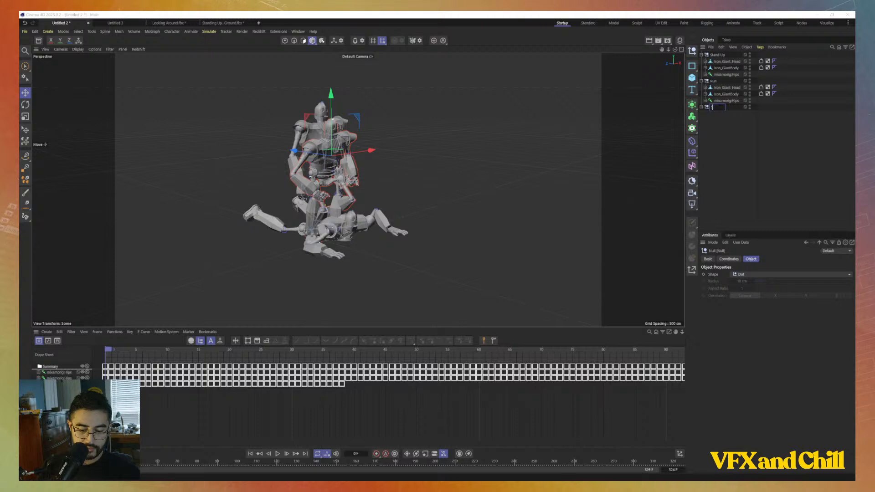
type("Start Walk")
key("Return")
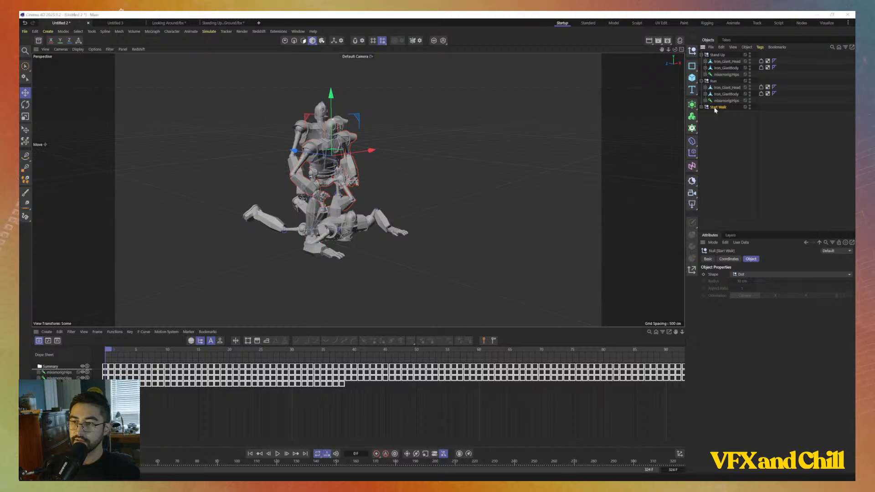
Collapse the Run and Stand Up hierarchies and show the full keyframe range of all three animations in the dope sheet
left_click(701, 81)
left_click(702, 55)
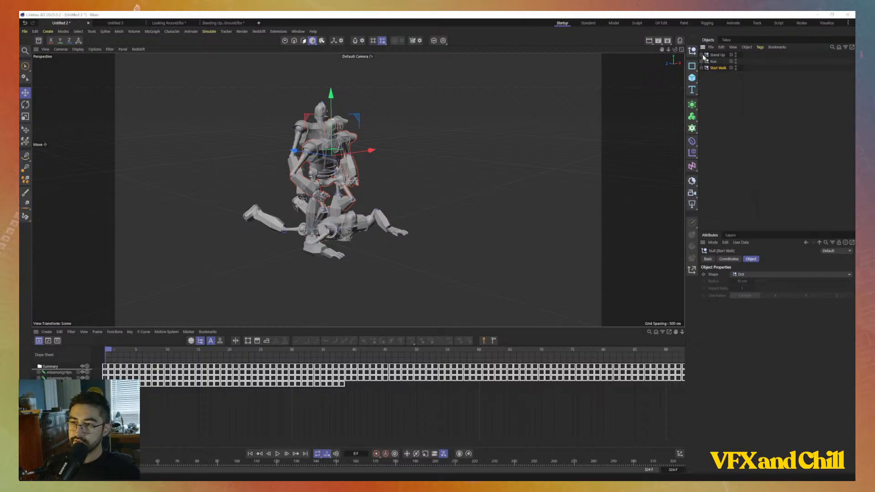
left_click(718, 67)
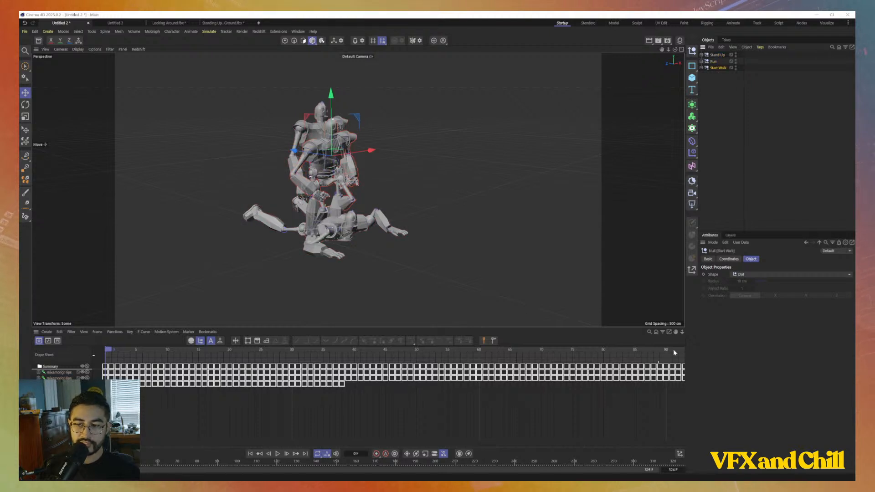
left_click_drag(682, 332, 620, 332)
left_click_drag(677, 332, 468, 333)
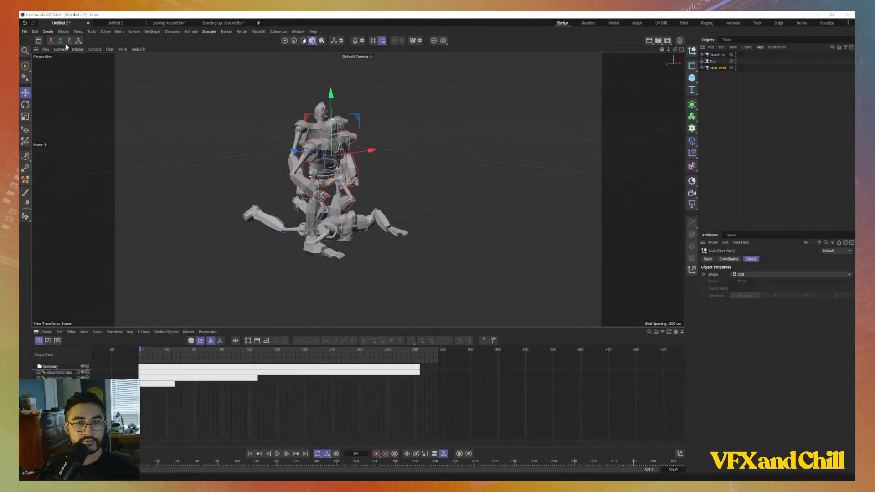
Save the scene under the name Combined Animations in the Iron Giant folder
left_click(25, 32)
mouse_move(58, 66)
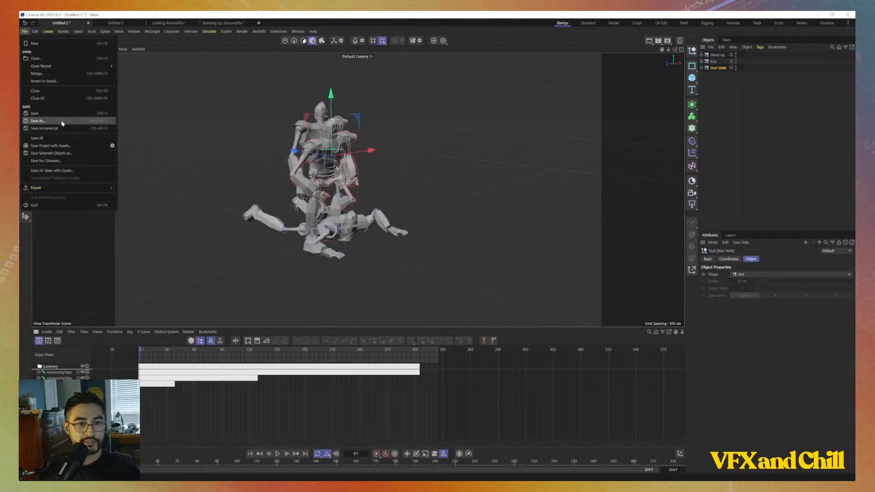
left_click(62, 121)
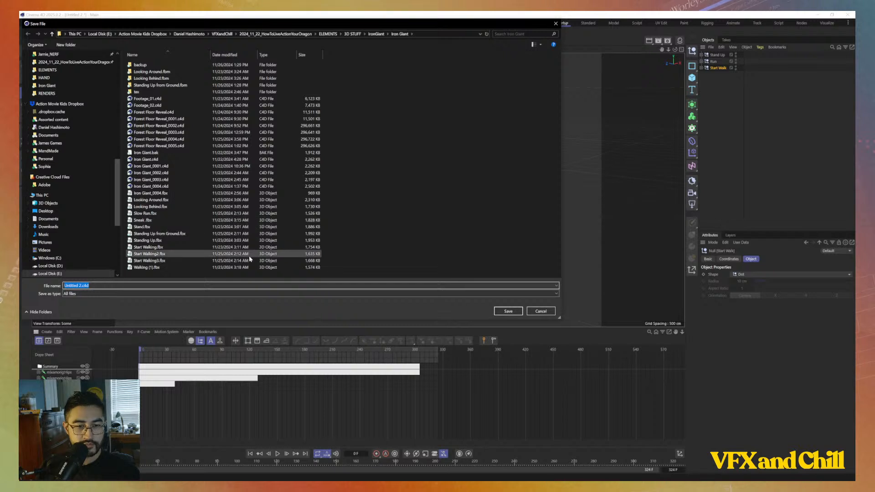
type("Com")
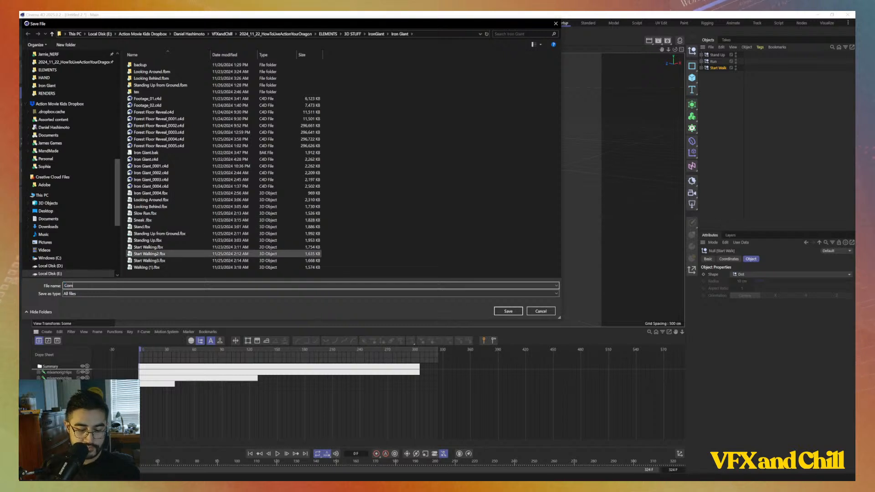
type("bined Animations")
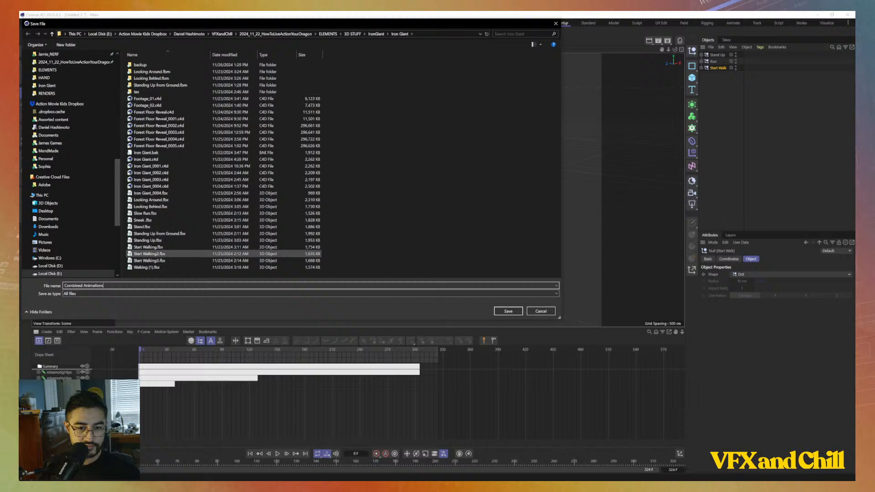
key("Return")
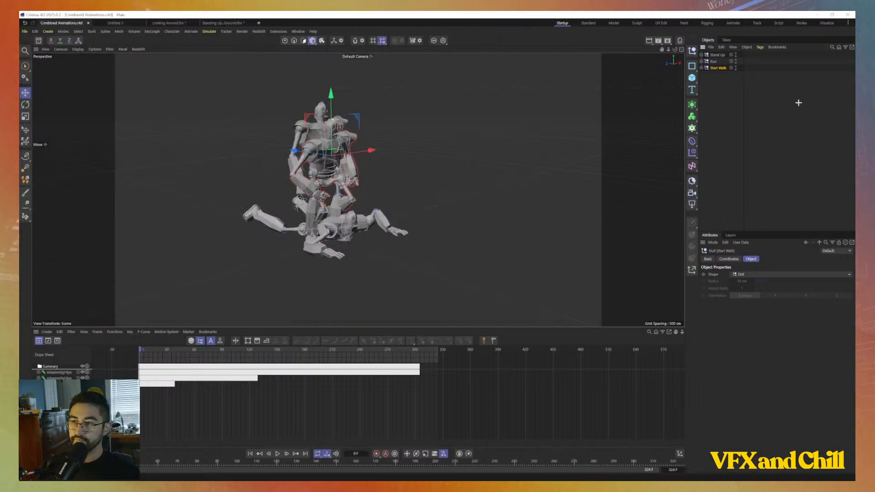
Add a motion clip with the source name Stand Up from the Stand Up null's animation
left_click(720, 55)
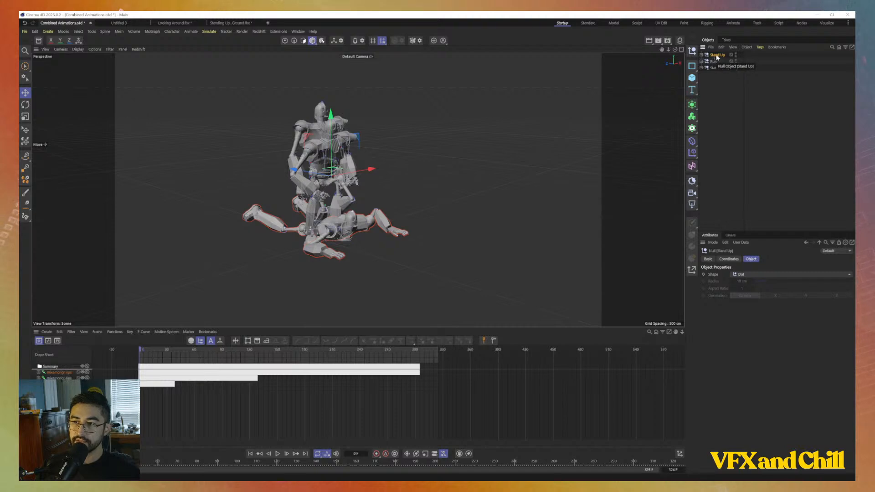
left_click(171, 31)
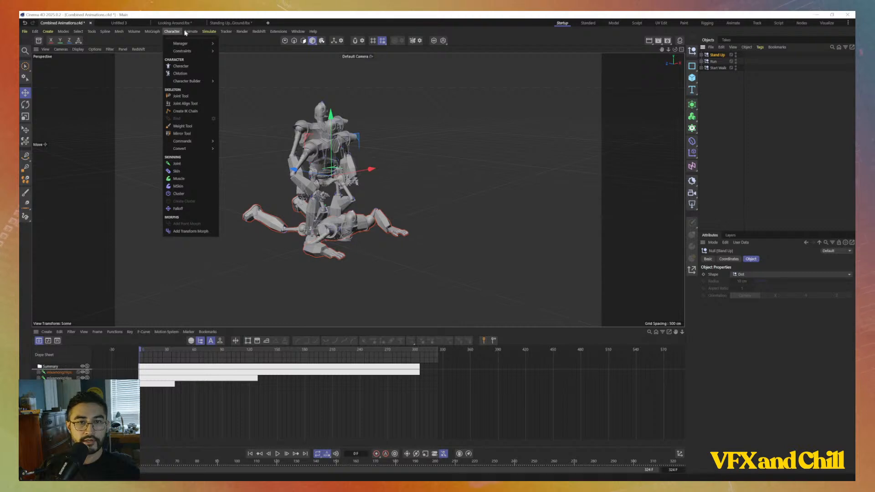
mouse_move(190, 35)
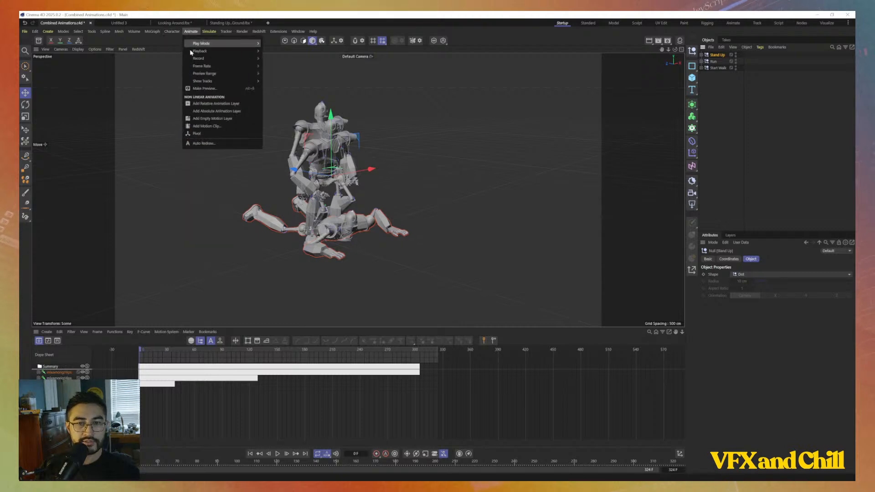
left_click(214, 126)
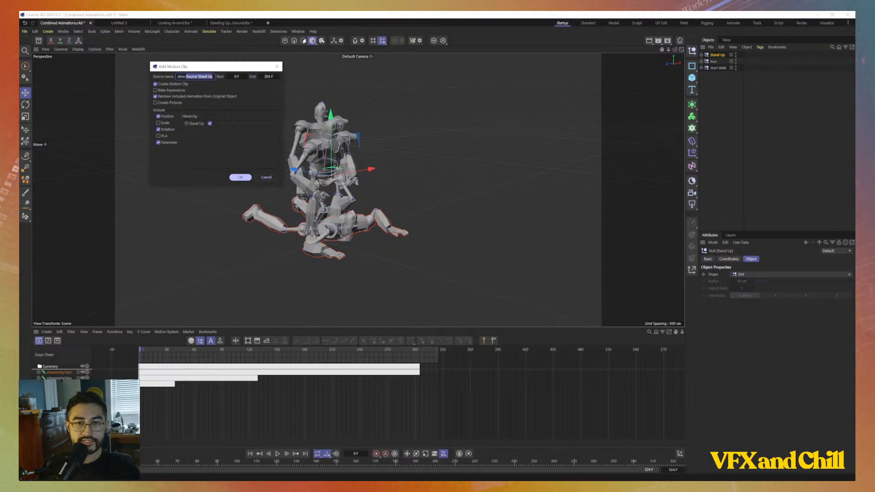
mouse_move(186, 77)
left_mouse_down()
mouse_move(177, 76)
mouse_move(195, 77)
left_mouse_up()
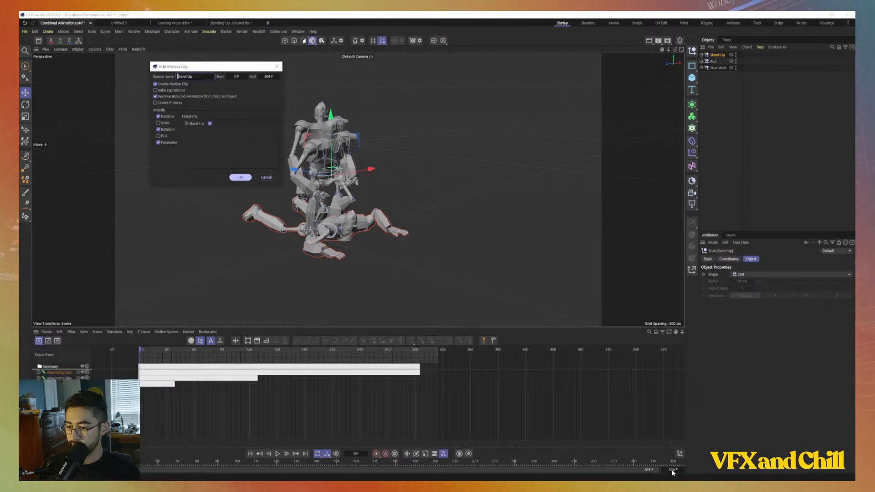
left_click(242, 177)
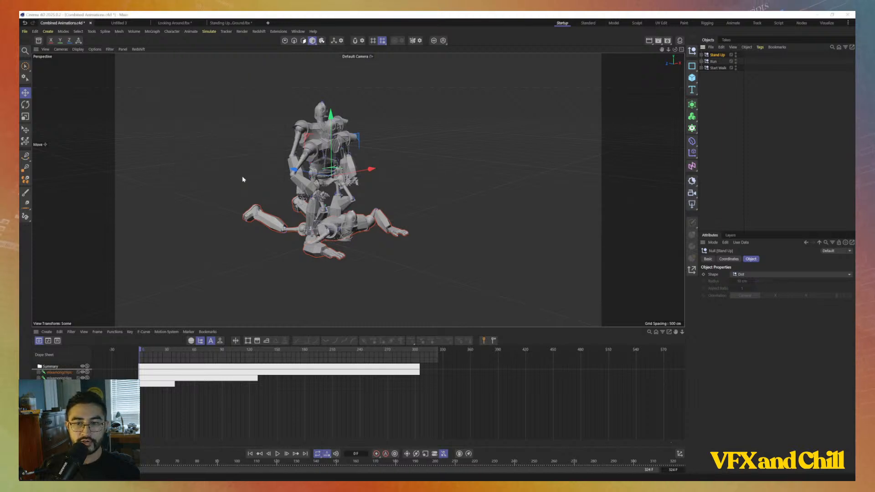
Add a motion clip with the source name Run from the Run null's animation
left_click(714, 62)
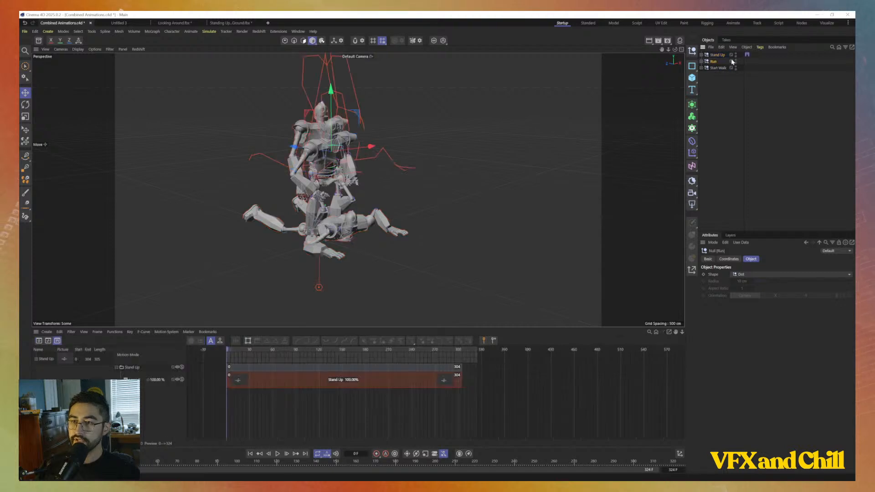
left_click(747, 55)
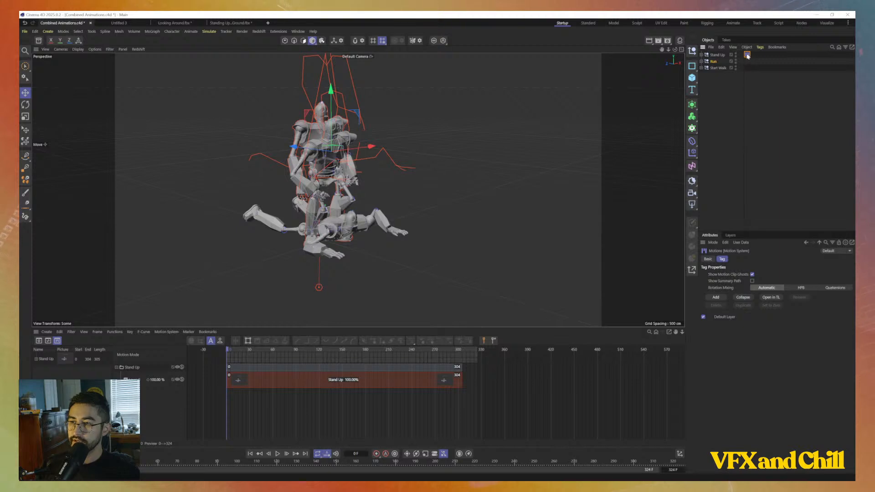
left_click(714, 62)
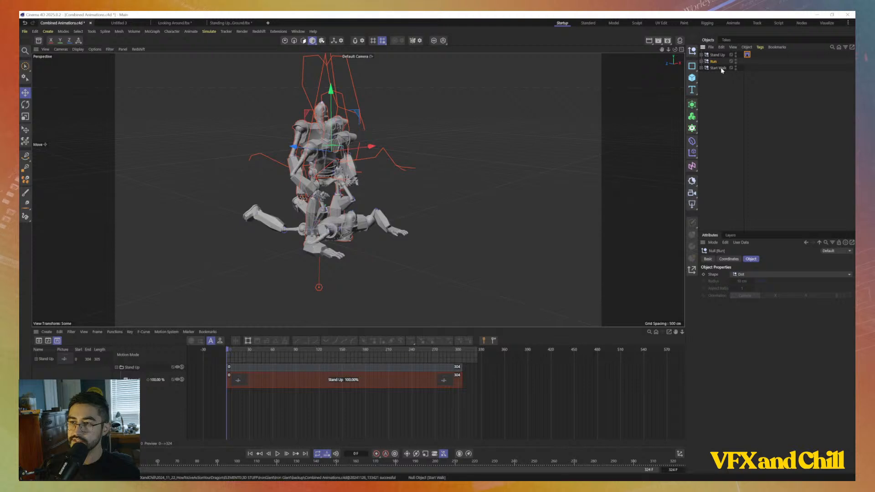
left_click(172, 31)
mouse_move(191, 31)
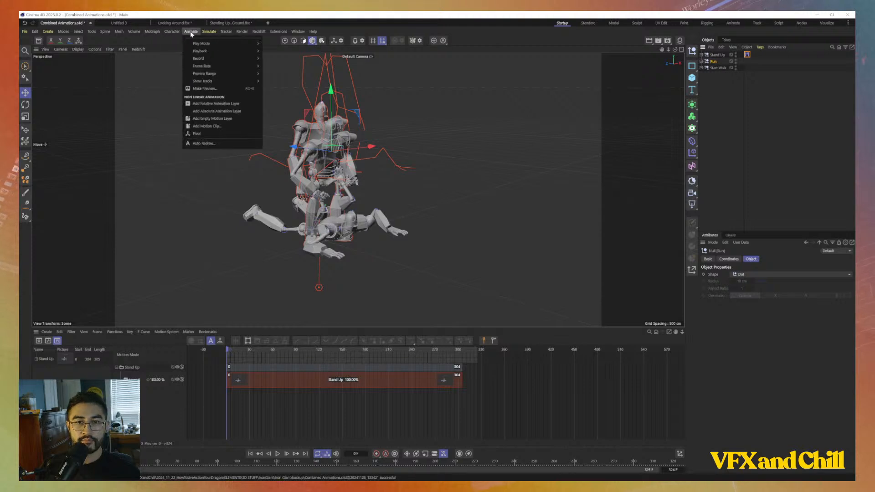
left_click(209, 125)
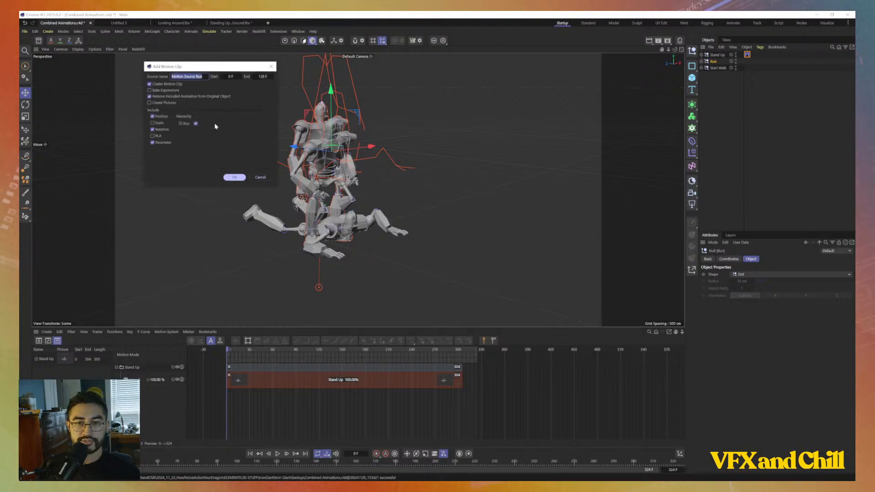
key("Return")
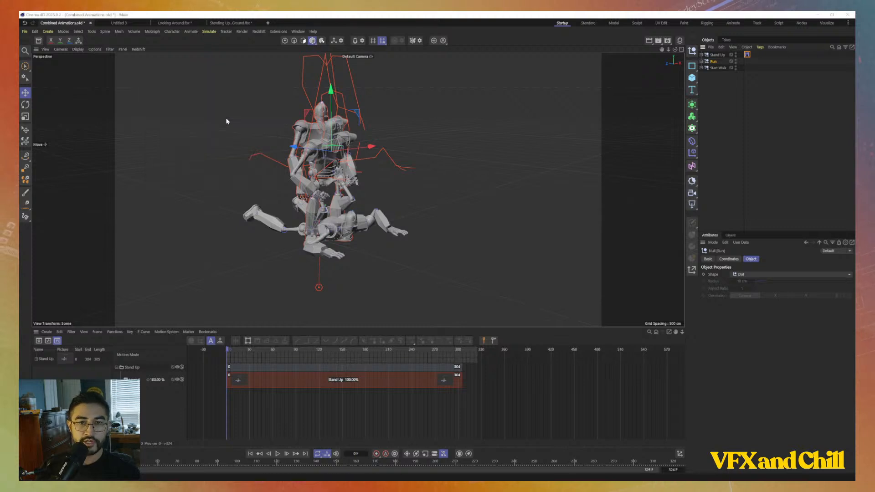
Add a motion clip with the source name Start Walk from the Start Walk null's animation
left_click(717, 68)
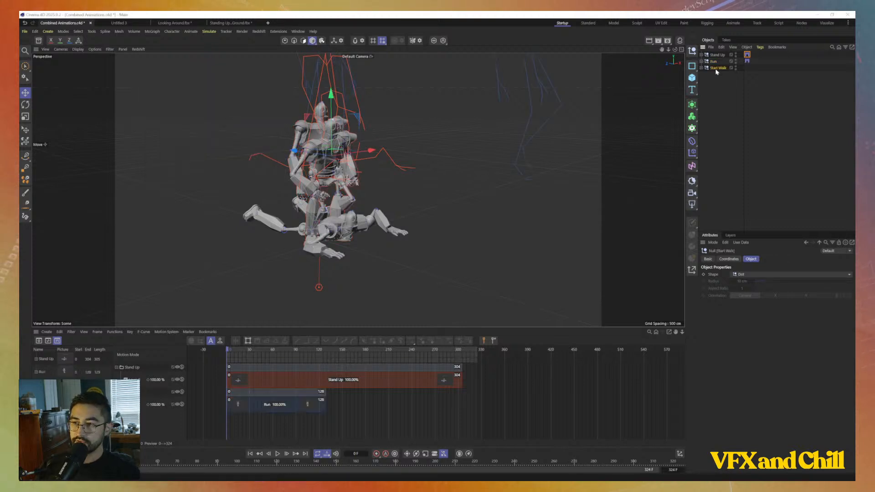
left_click(191, 31)
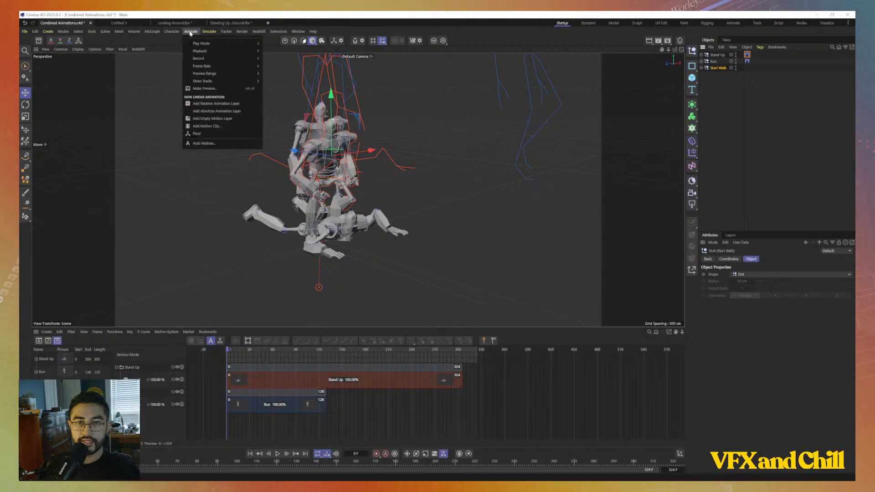
left_click(216, 127)
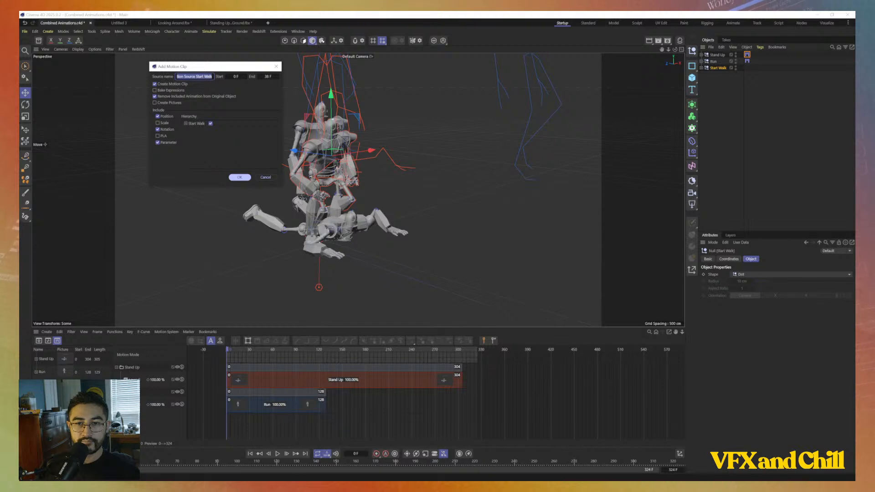
type("Start Walk")
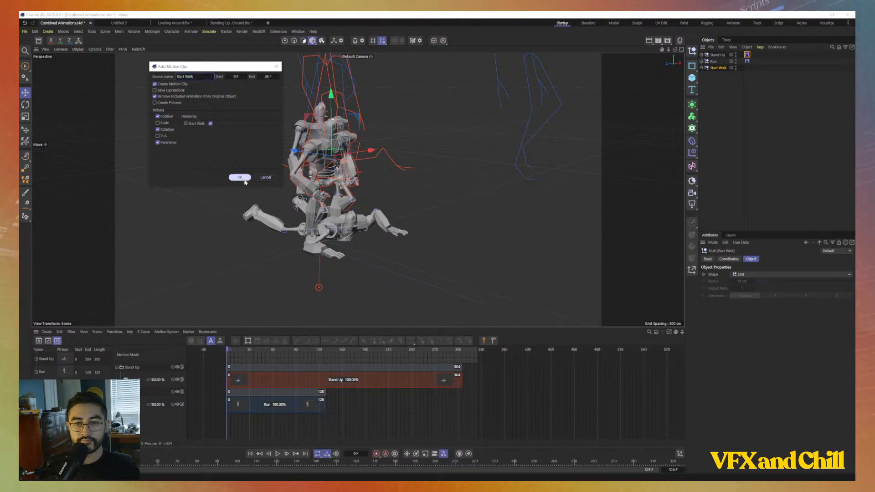
left_click(244, 180)
Examine the three motion clips' coloured skeleton ghosts around the robots from several angles and check their clips in the timeline
left_click(747, 61)
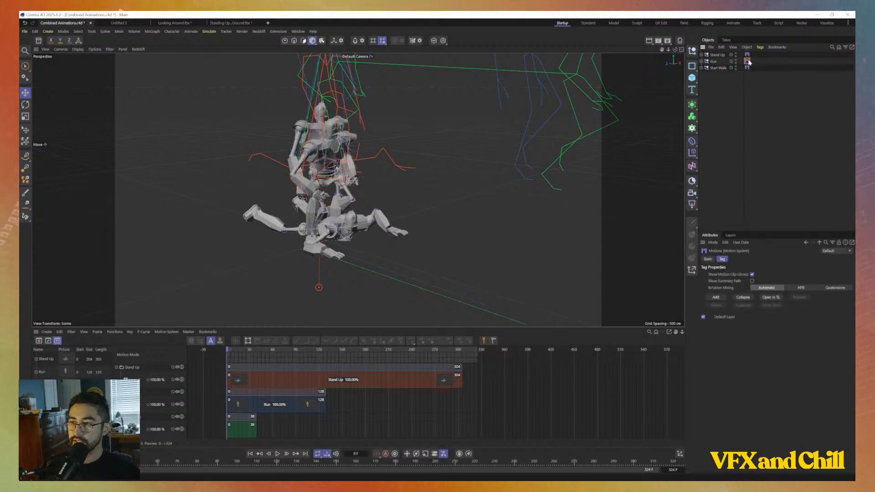
left_click(772, 74)
left_click_drag(558, 127, 453, 138, "alt")
middle_click_drag(453, 137, 379, 223, "alt")
left_click_drag(378, 223, 462, 201, "alt")
left_click_drag(236, 176, 321, 185, "alt")
middle_click_drag(321, 185, 428, 114, "alt")
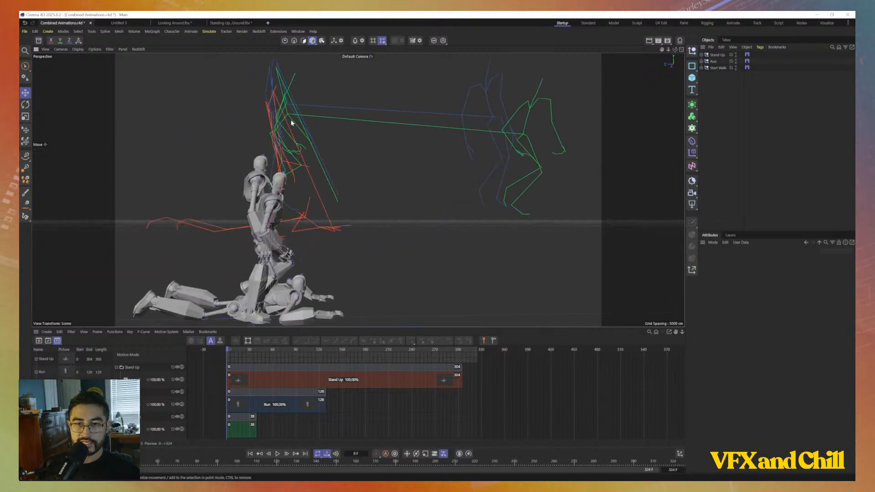
left_click_drag(291, 122, 300, 208, "alt")
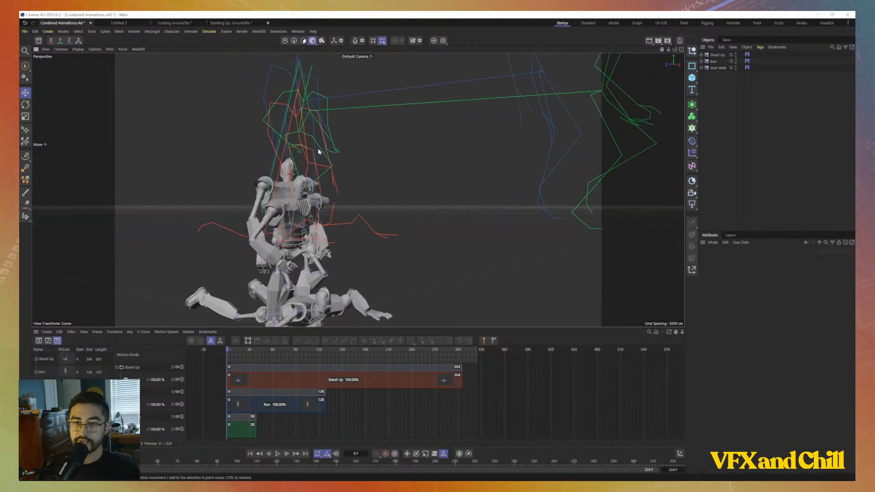
left_click_drag(318, 149, 277, 252, "alt")
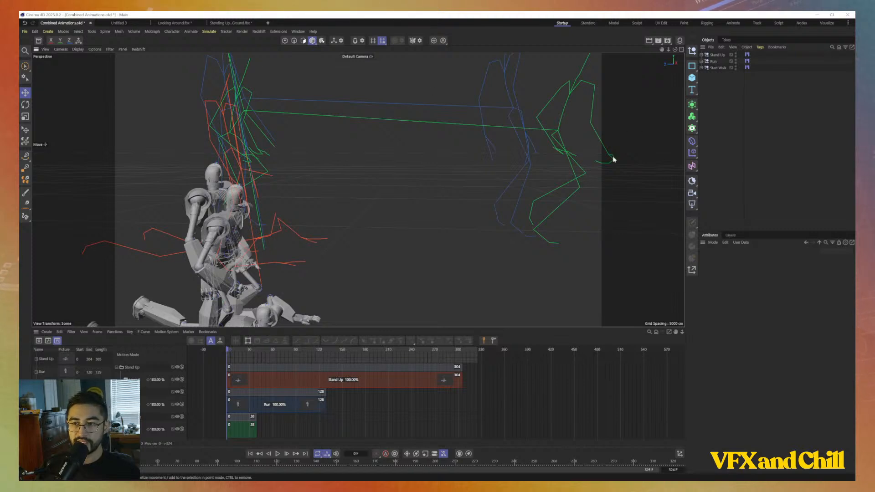
middle_click_drag(355, 201, 417, 145, "alt")
mouse_move(418, 145)
left_mouse_down("alt")
mouse_move(428, 147)
mouse_move(420, 151)
left_mouse_up("alt")
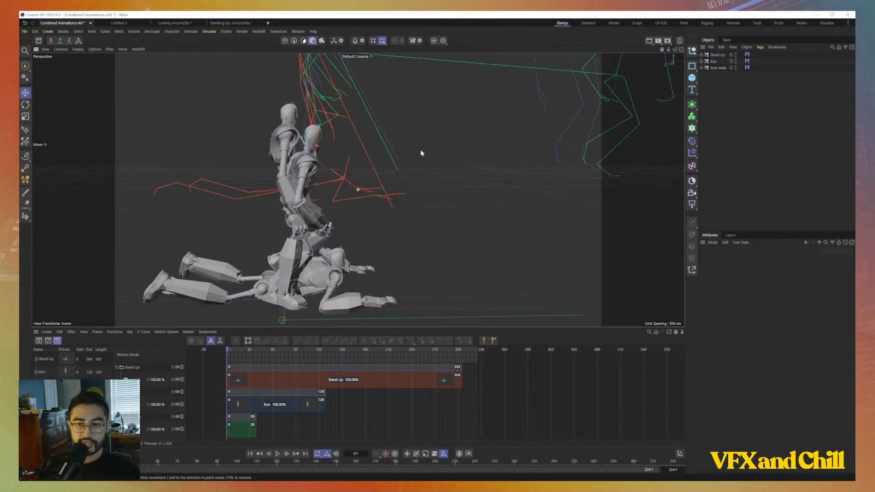
left_click_drag(410, 301, 413, 245, "alt")
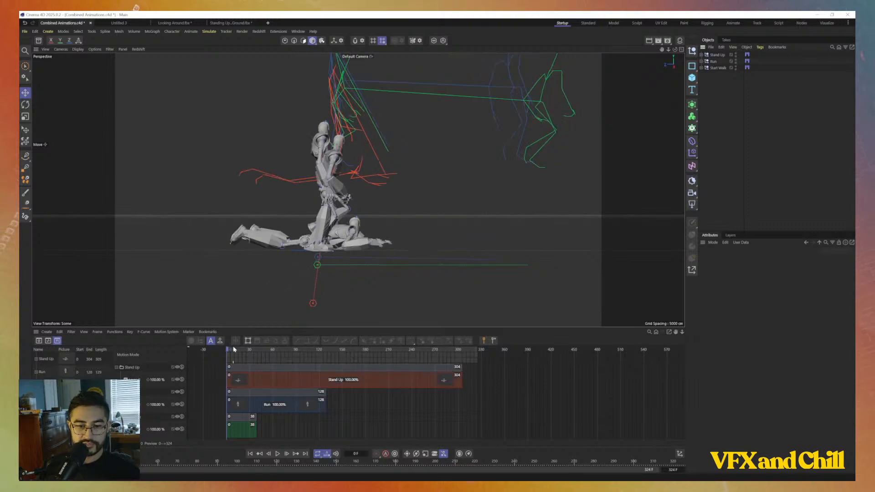
left_click_drag(229, 356, 191, 357)
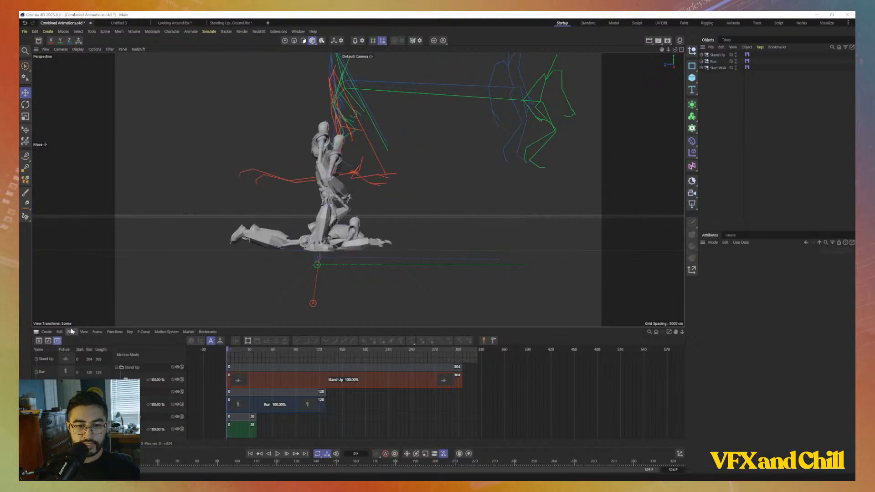
Enlarge the timeline area and open the Stand Up null's Motion System tag on its own in the timeline
left_click_drag(74, 327, 74, 290)
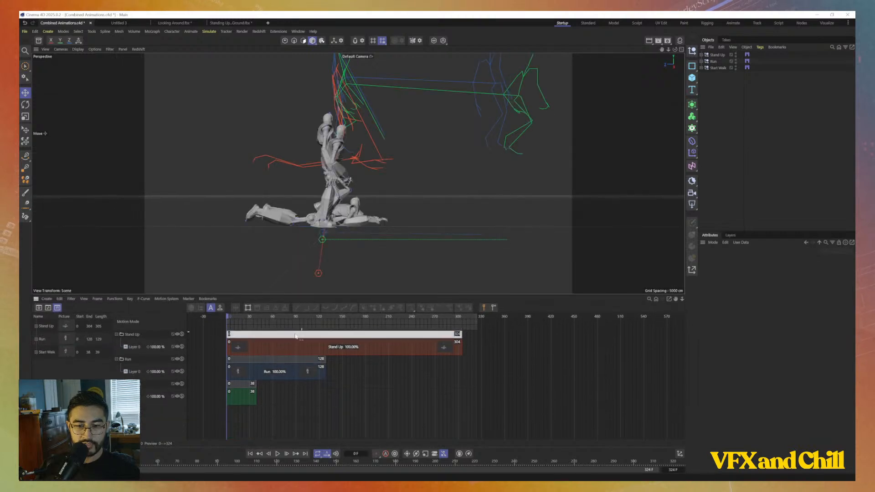
left_click(301, 348)
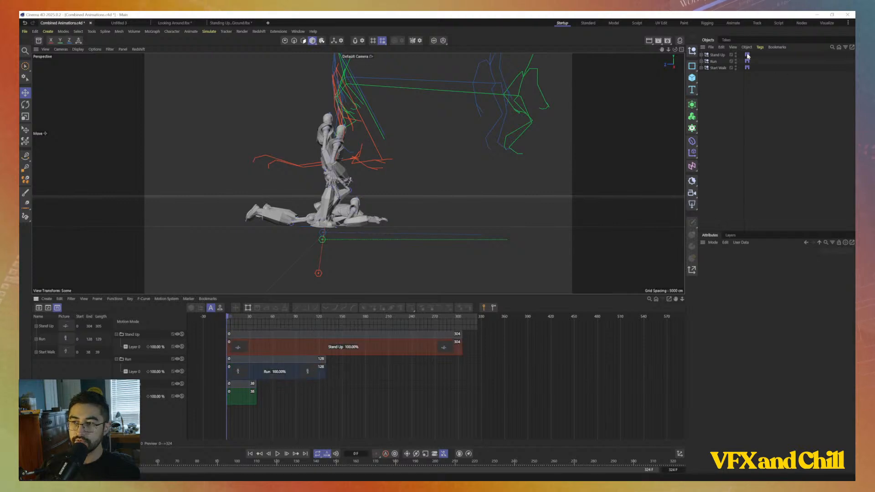
right_click(747, 56)
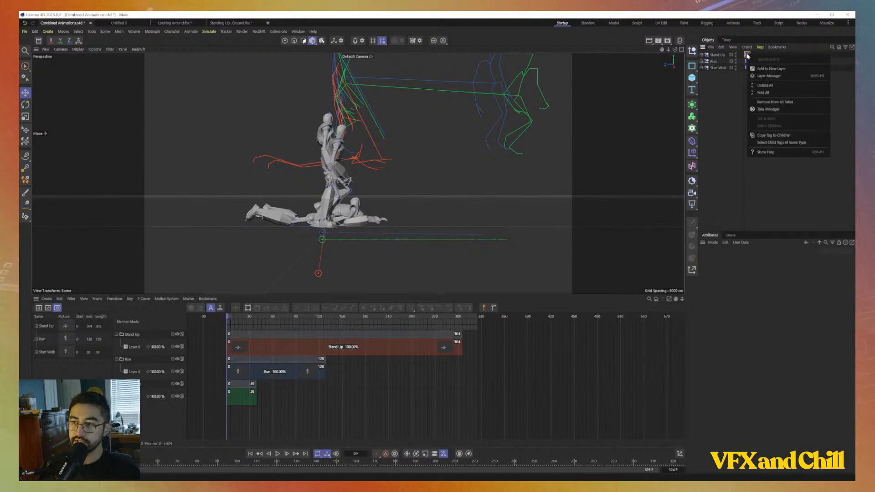
left_click(747, 55)
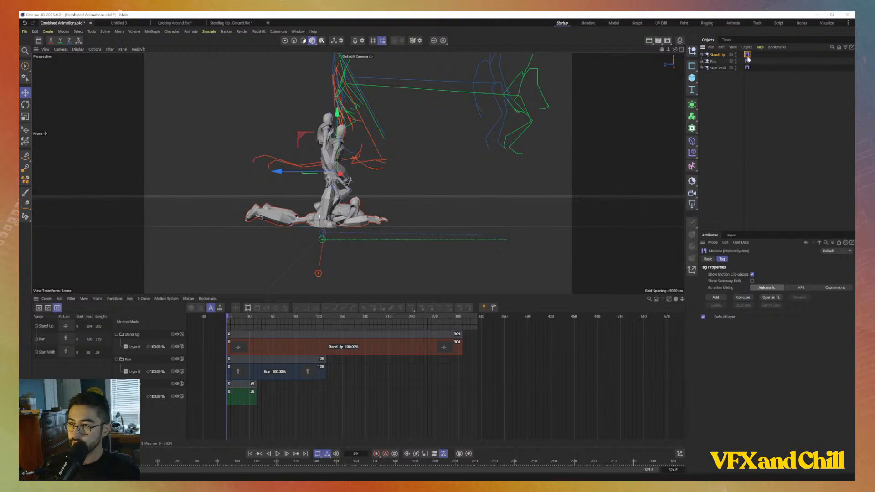
left_click(770, 299)
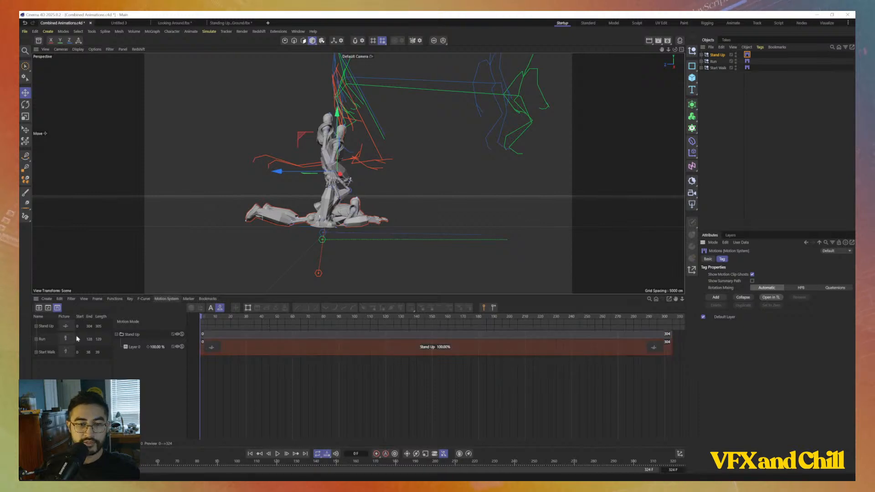
left_click(50, 326)
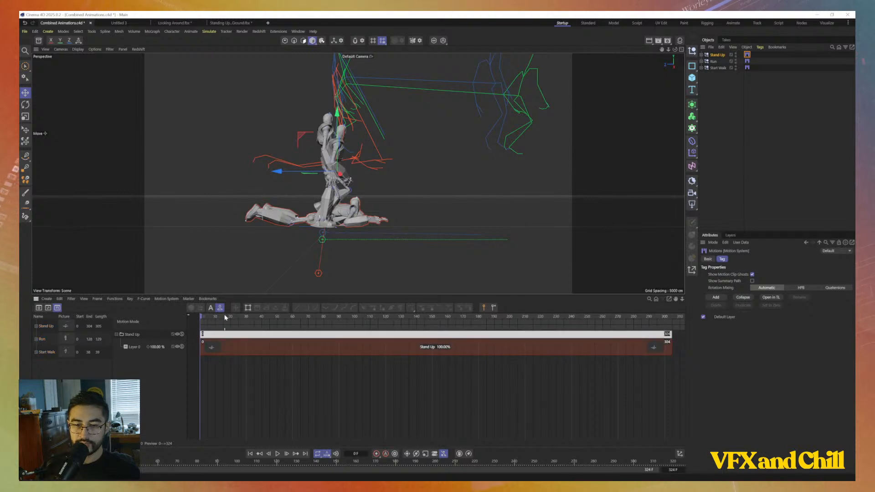
left_click(207, 317)
left_click_drag(207, 319, 182, 346)
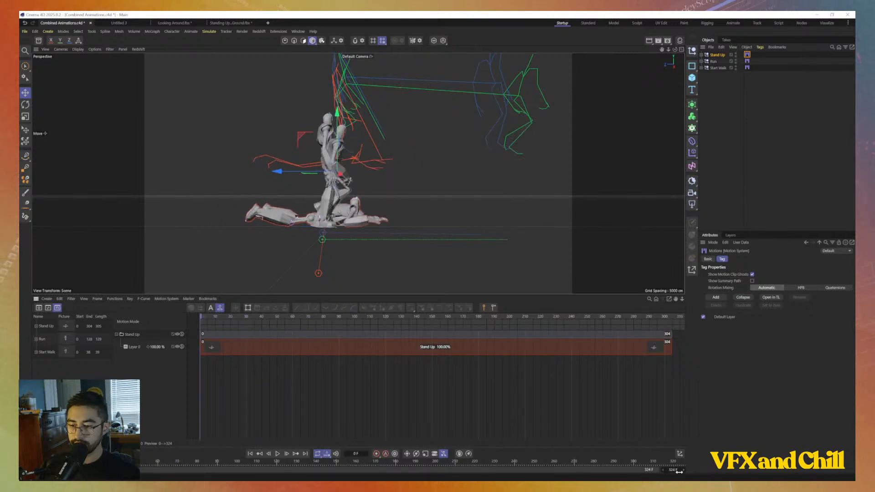
Extend the project's end to frame 394 and fit the timeline range around the Stand Up clip with free space after it
left_click_drag(673, 470, 685, 469)
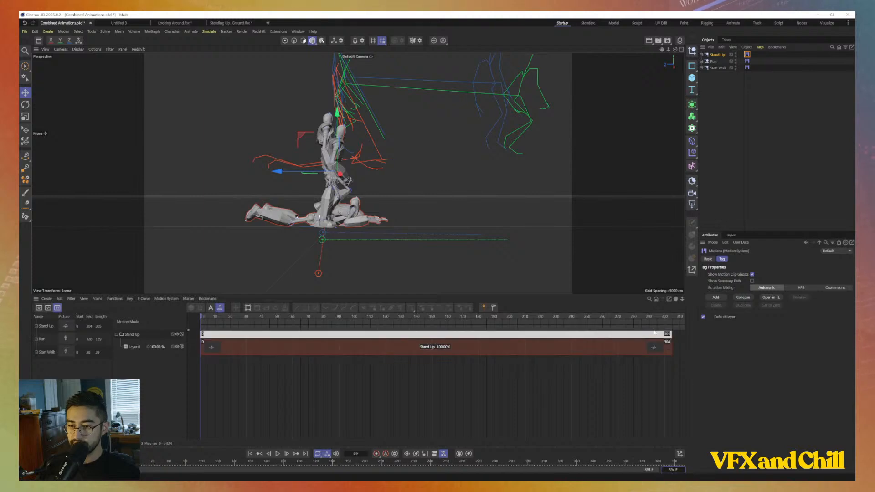
left_click(682, 300)
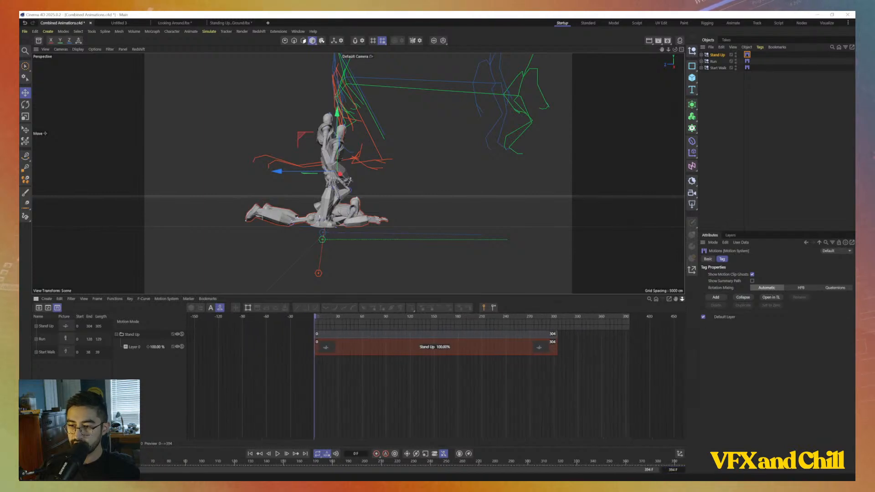
left_click_drag(676, 300, 562, 300)
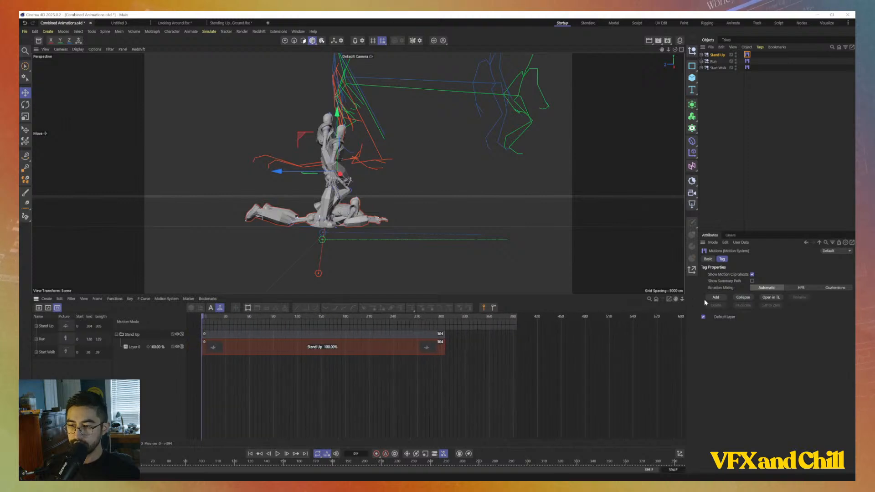
left_click(682, 300)
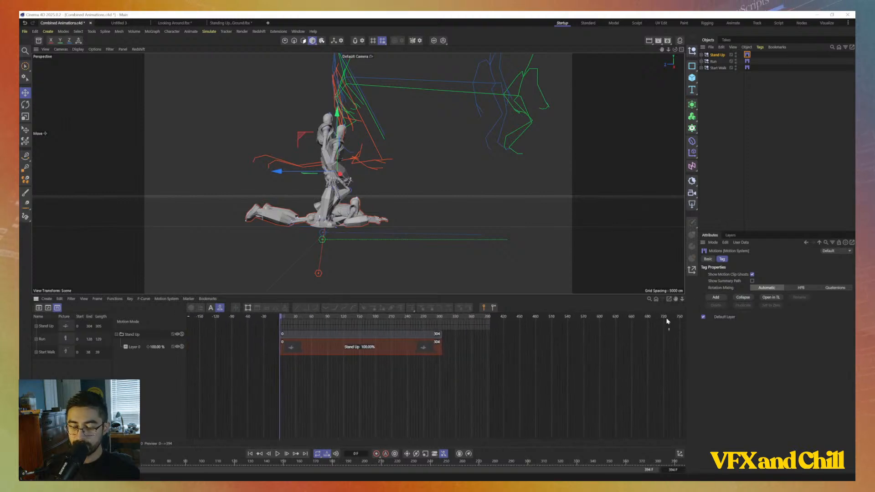
Hide the Run and Start Walk nulls in the viewport and select the Stand Up null
left_click(283, 318)
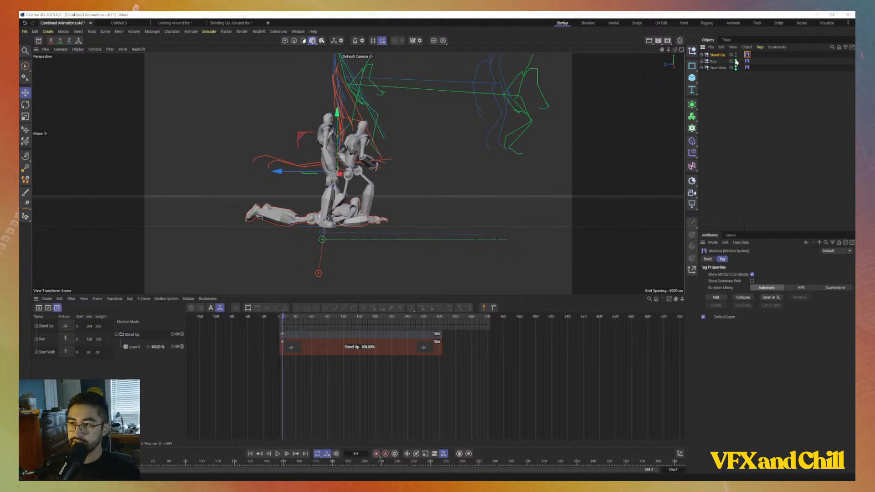
left_click(735, 61)
left_click(726, 82)
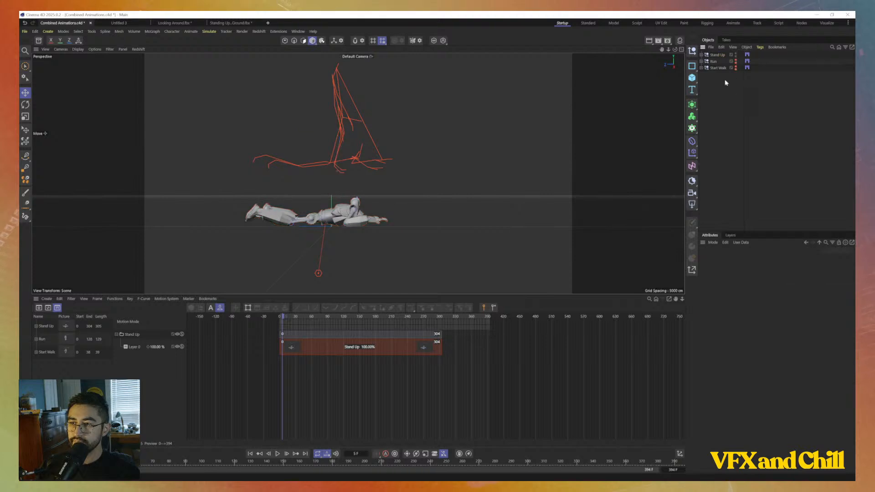
left_click(716, 55)
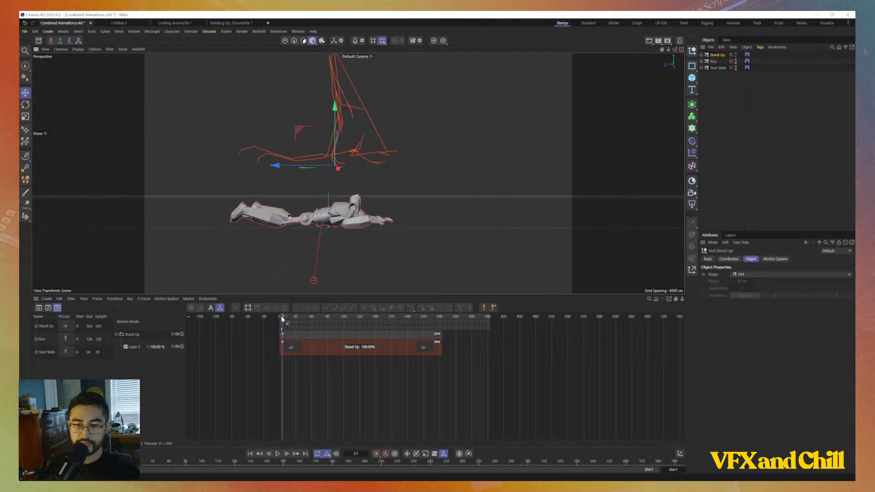
Scrub through the Stand Up clip to review the robot's motion from lying down to standing
left_click_drag(289, 317, 426, 343)
left_click(383, 336)
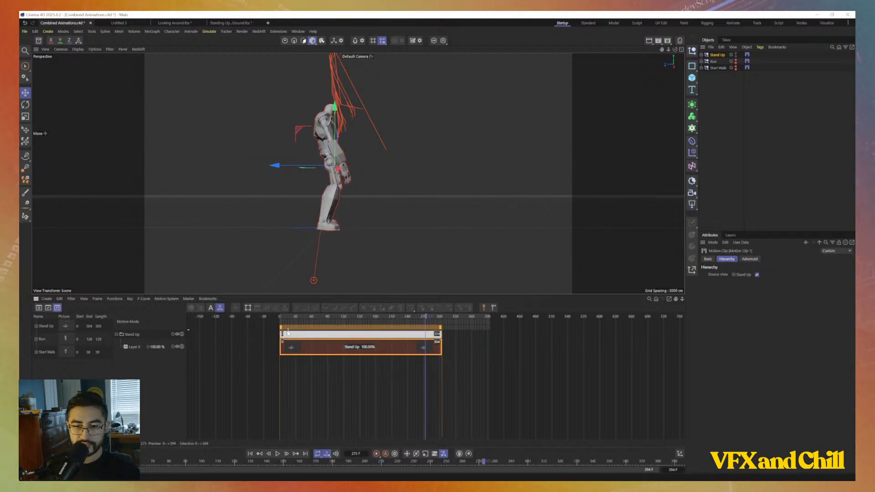
left_click(307, 317)
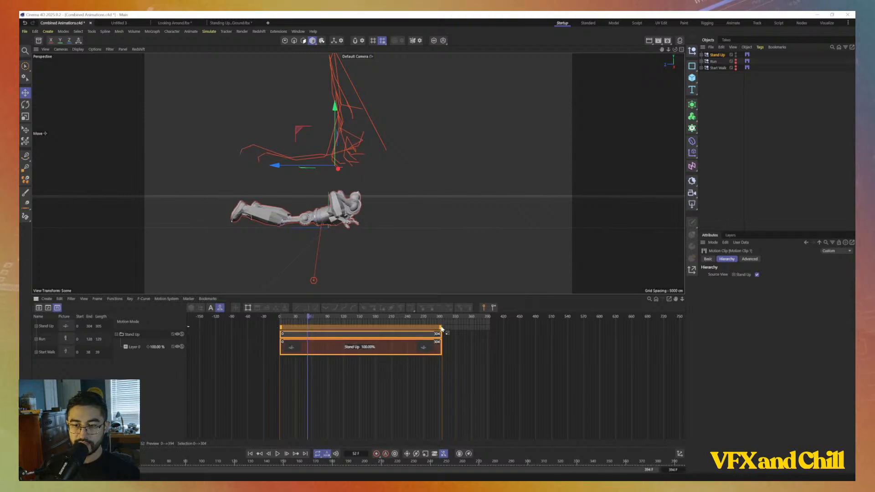
Try shortening the Stand Up motion clip to end at about frame 100, scrub through it, and undo the change
left_click_drag(441, 328, 333, 328)
left_click_drag(279, 317, 363, 329)
key("ctrl+z")
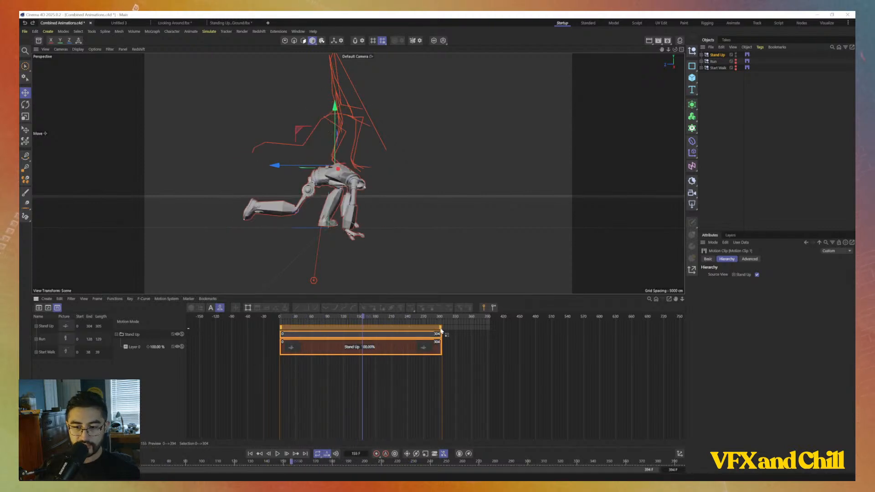
mouse_move(440, 330)
left_mouse_down()
mouse_move(295, 329)
mouse_move(440, 333)
left_mouse_up()
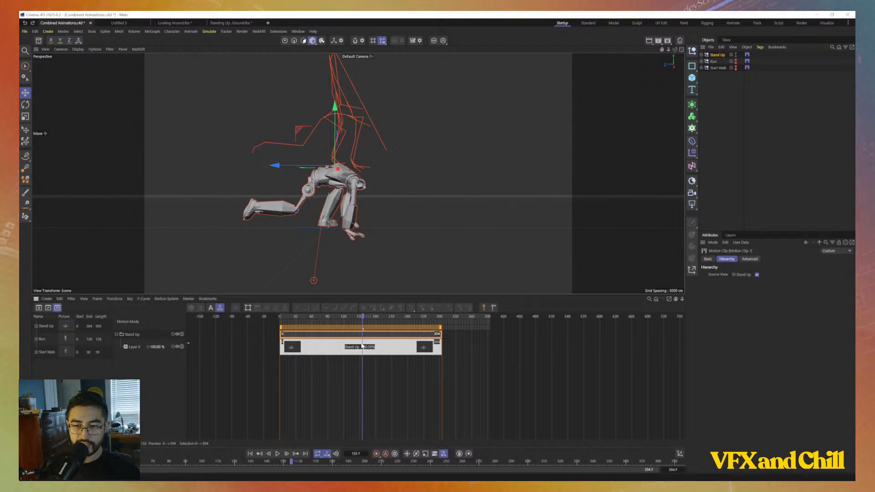
left_click(382, 365)
left_click_drag(373, 320, 332, 324)
left_click(430, 337)
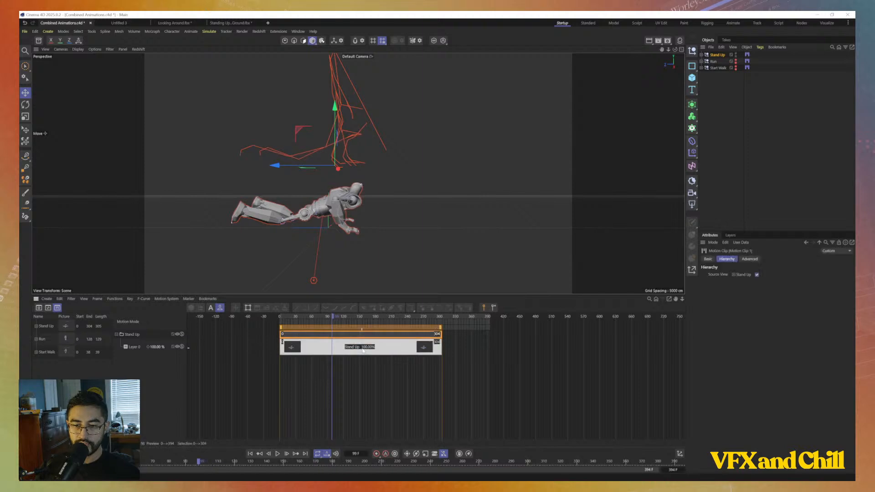
left_click_drag(441, 329, 439, 358)
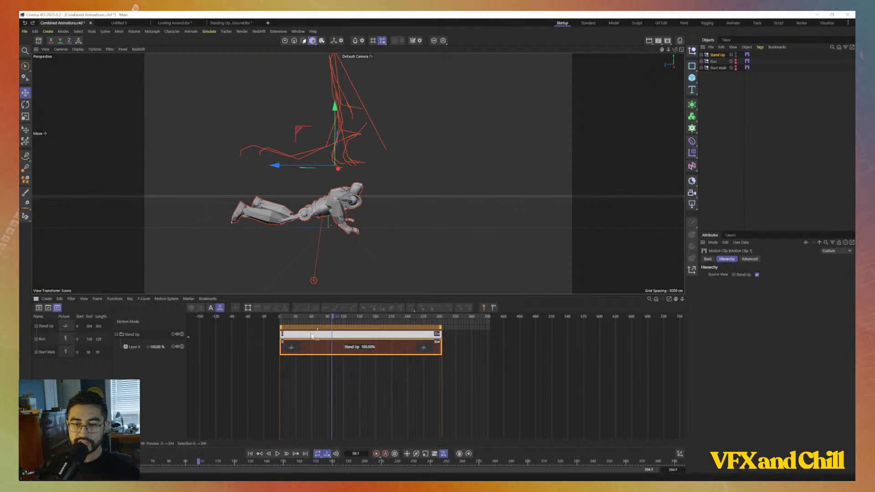
Scrub to frame 263 of the Stand Up clip and inspect the standing robot from the front
left_click_drag(305, 318, 420, 321)
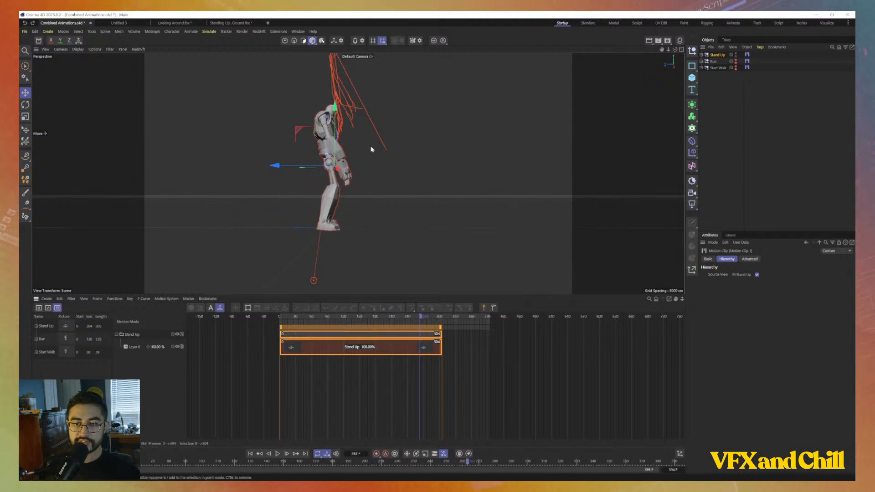
left_click_drag(362, 168, 287, 180, "alt")
scroll(390, 172, "up", 5)
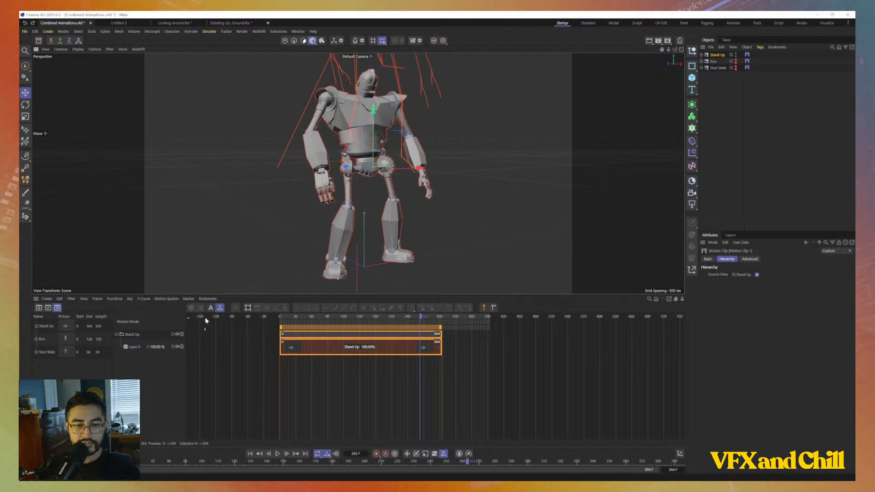
Try adding the Start Walk source as a clip at frame 360 on the Stand Up layer, preview it, and delete it
left_click(51, 327)
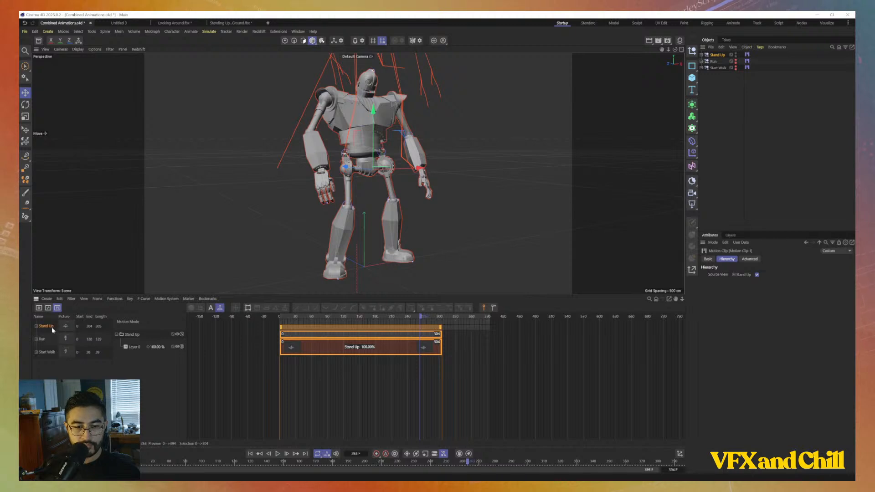
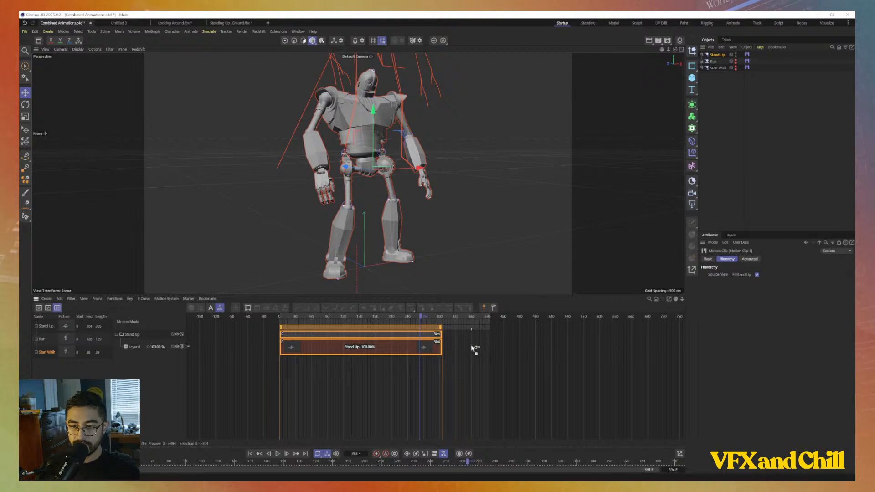
left_click_drag(474, 349, 474, 347)
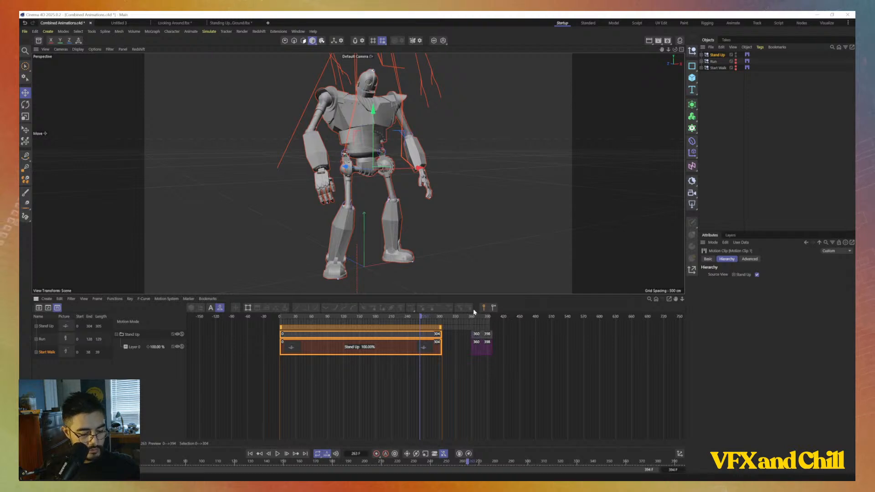
mouse_move(423, 316)
left_mouse_down()
mouse_move(390, 324)
mouse_move(413, 327)
left_mouse_up()
left_click_drag(417, 328, 477, 351)
left_click(482, 351)
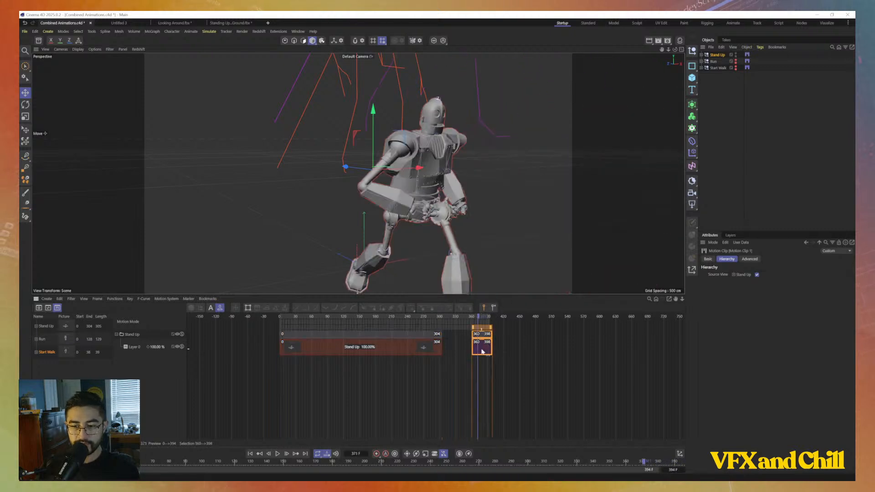
key("Delete")
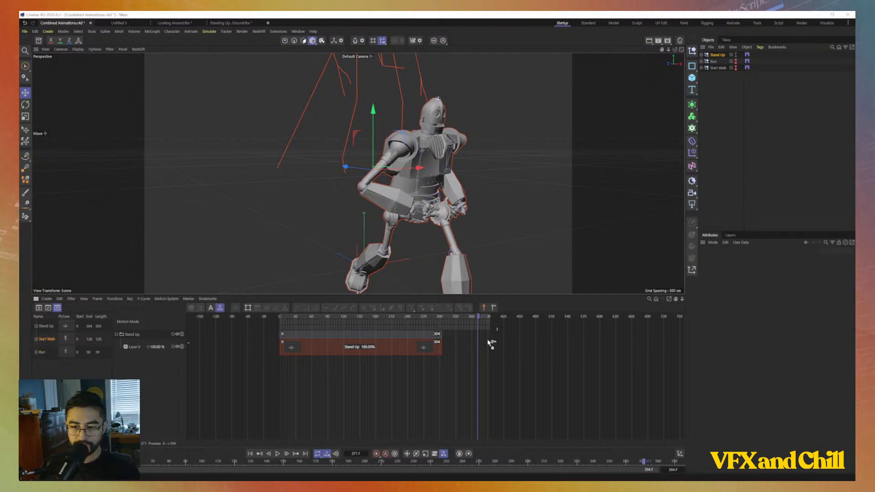
Place the 129-frame Start Walk source as a clip at frame 365 on the Stand Up layer and scrub through both clips
left_click_drag(476, 349, 478, 349)
left_click(438, 334)
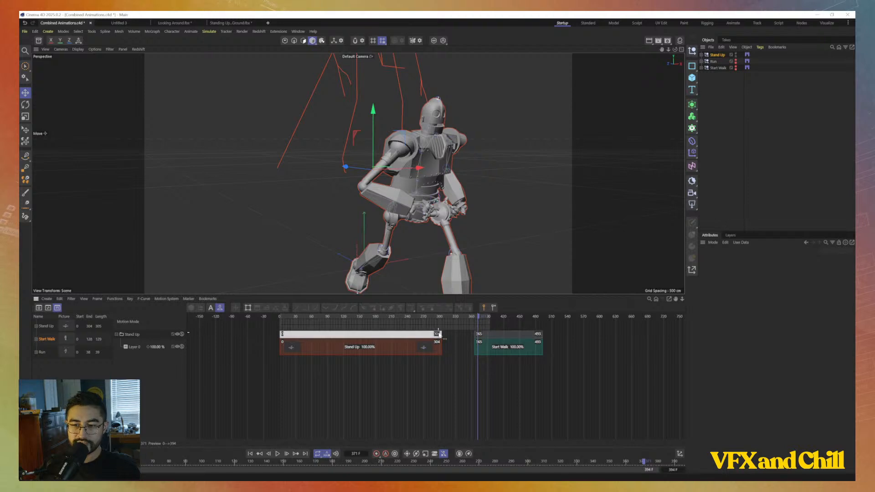
left_click_drag(416, 316, 342, 316)
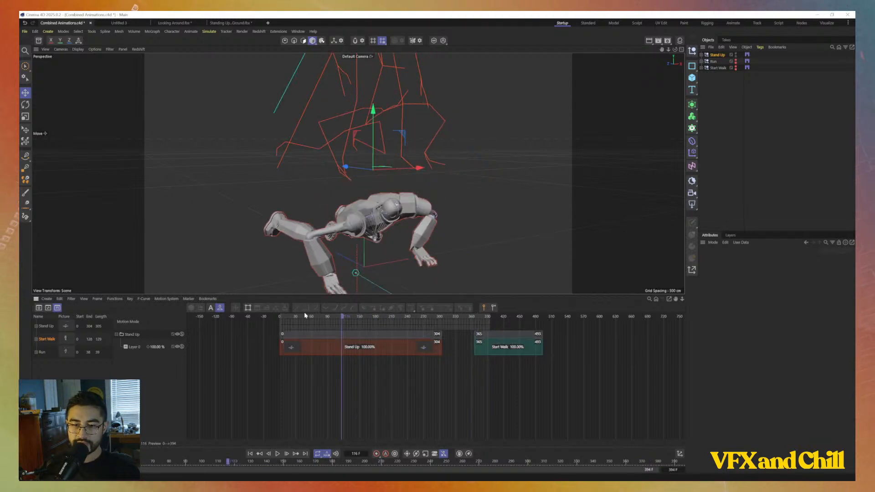
left_click(292, 318)
left_click_drag(293, 319, 504, 335)
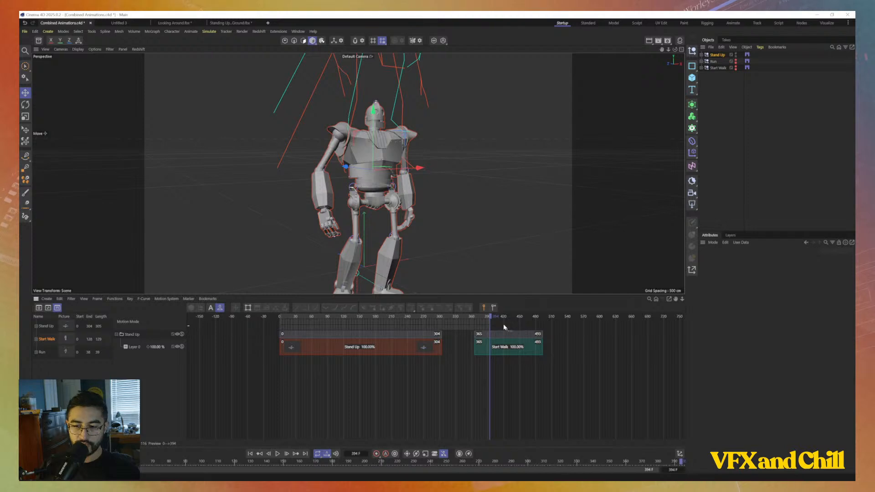
left_click(490, 319)
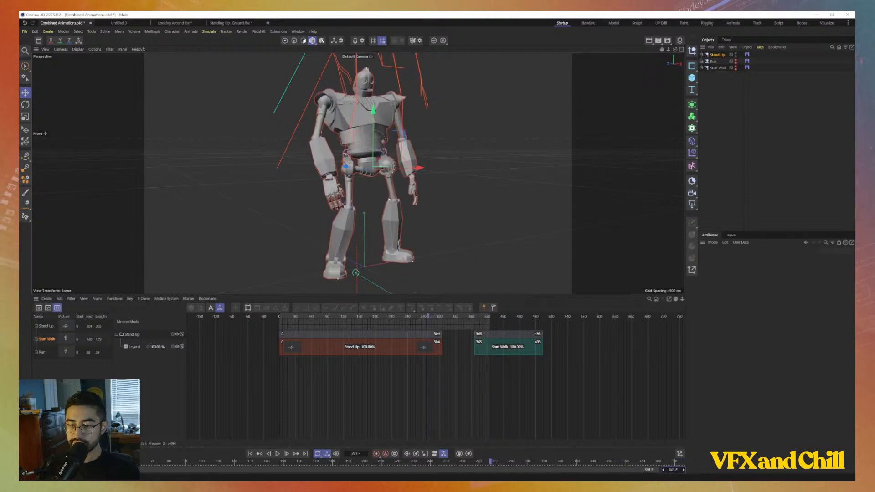
Extend the project's end to frame 491 and move the Start Walk clip to start at frame 282, overlapping the Stand Up clip's end
left_click_drag(670, 461, 608, 409)
left_click(491, 334)
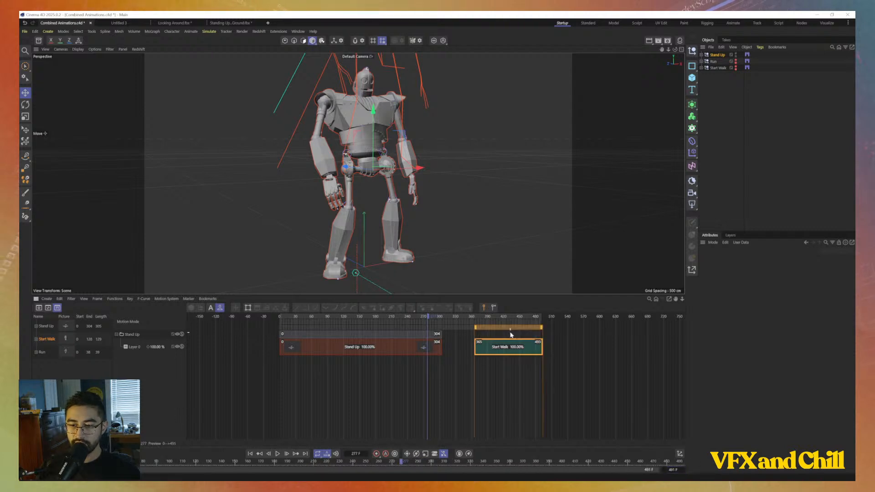
left_click_drag(510, 335, 467, 336)
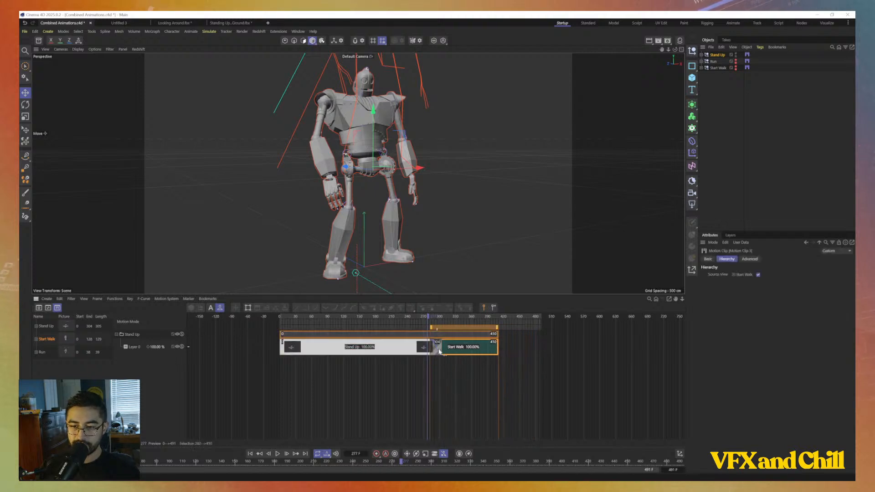
Play the animation to review the blend from the Stand Up clip into the Start Walk clip
left_click_drag(422, 318, 365, 326)
key("9")
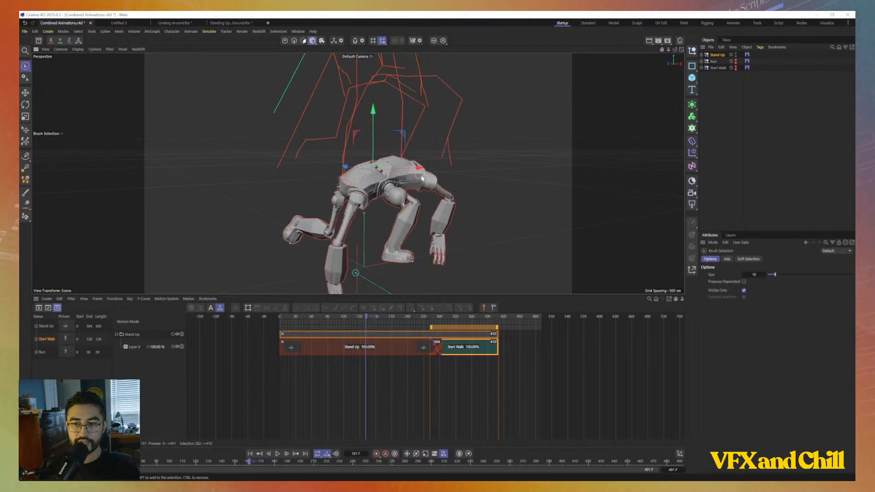
left_click(279, 454)
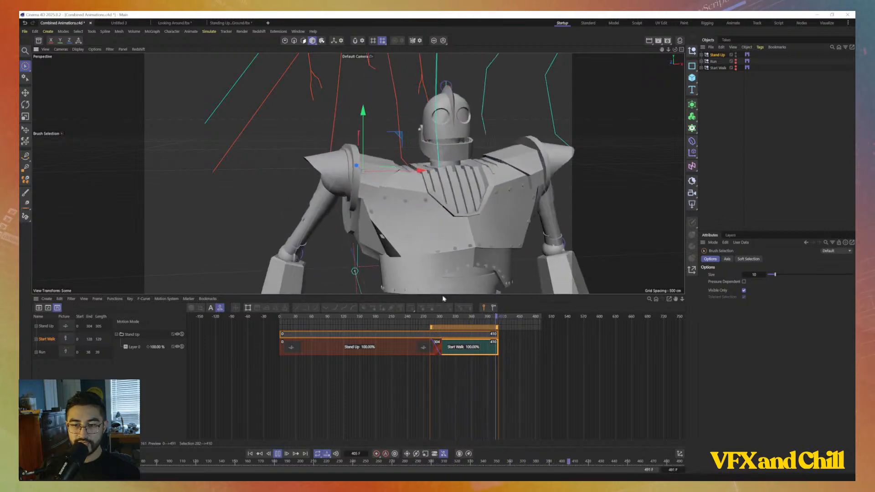
Play and scrub the transition from Stand Up into Start Walk, and examine the robot's foot height from the side near frame 306
left_click(416, 321)
left_click_drag(426, 322, 422, 328)
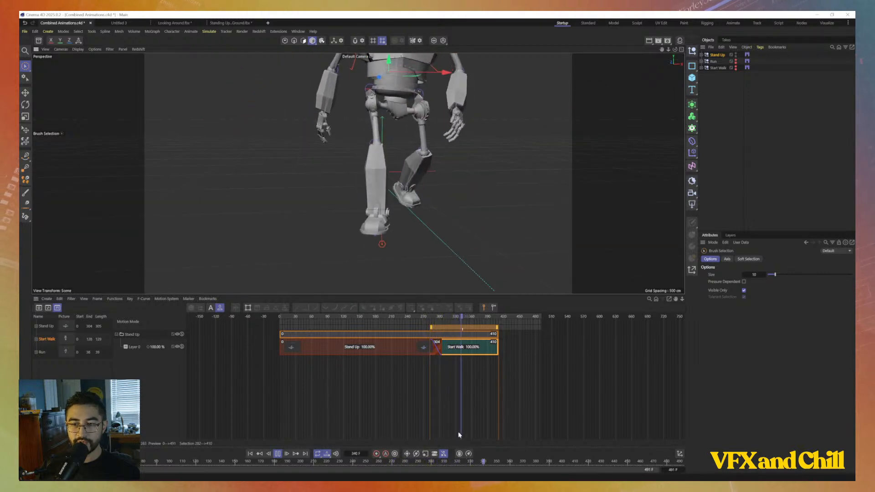
left_click(276, 454)
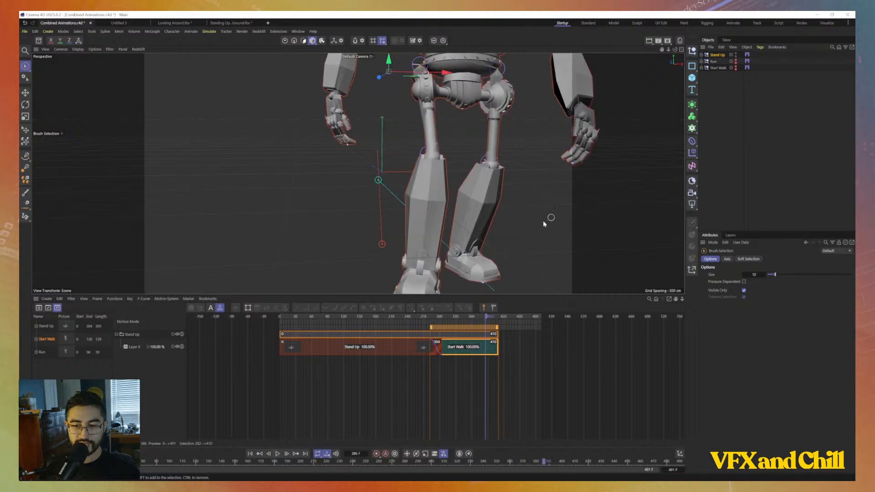
left_click_drag(415, 315, 441, 320)
left_click_drag(415, 135, 401, 197, "alt")
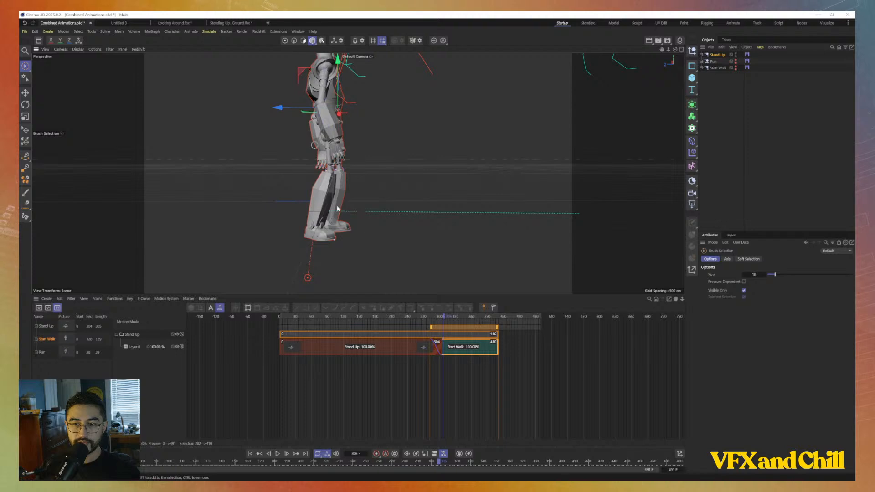
Scrub to frame 307 at the end of the overlap and create a pivot for the Start Walk clip
left_click(471, 349)
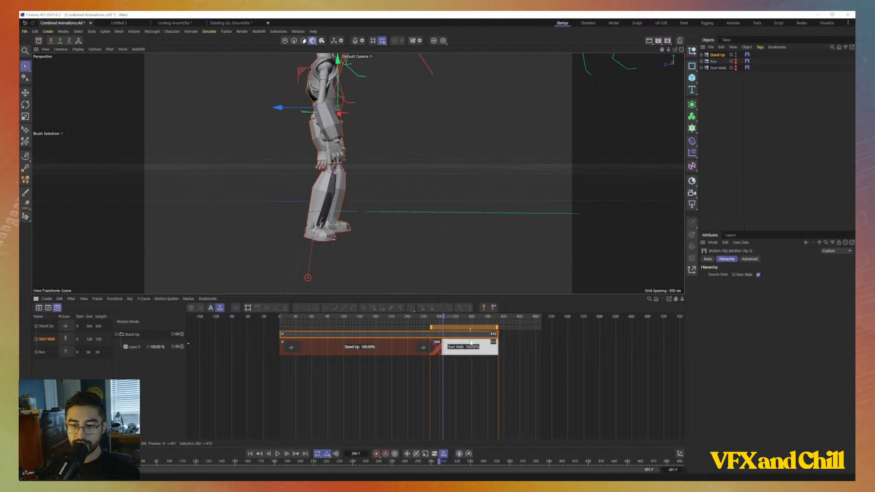
left_click_drag(445, 316, 431, 316)
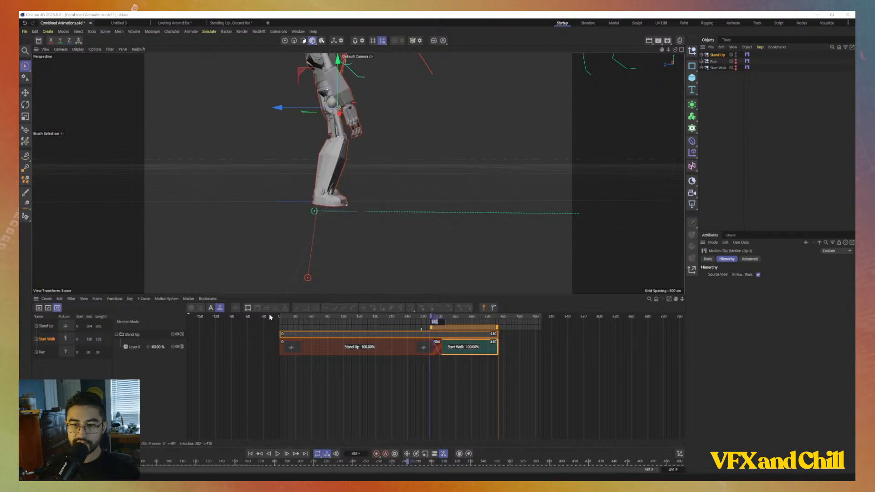
left_click_drag(299, 316, 444, 347)
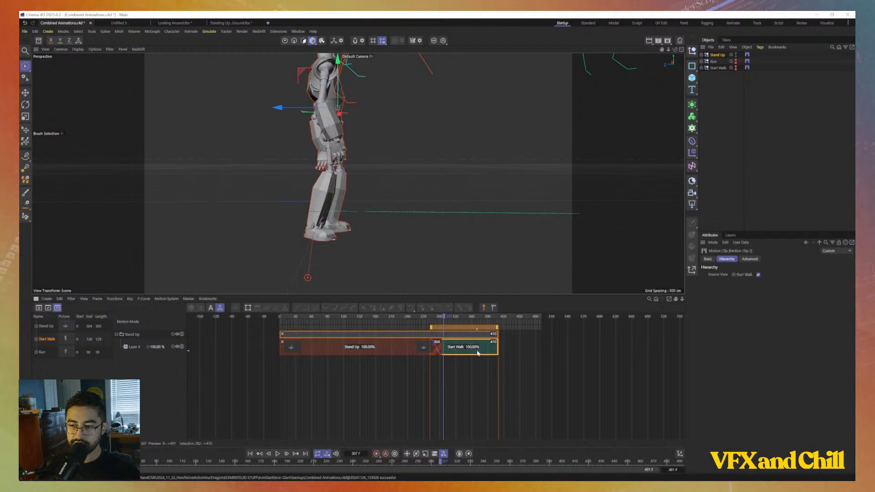
left_click(749, 259)
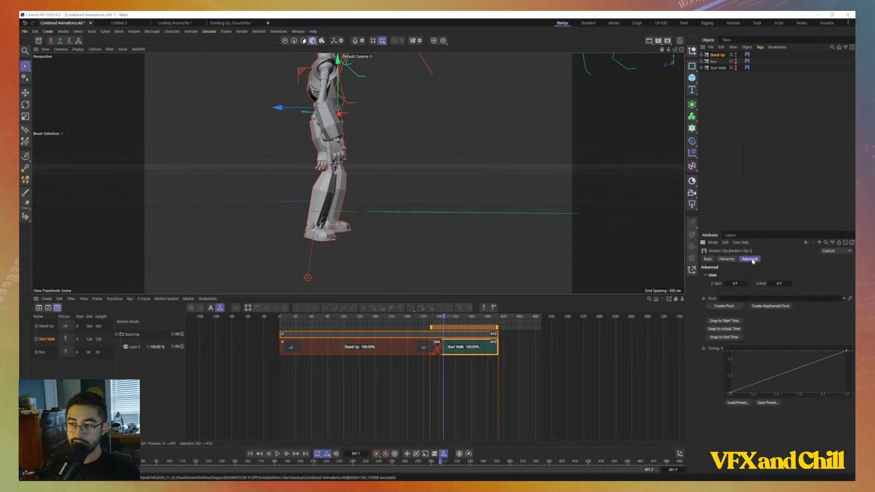
left_click(724, 306)
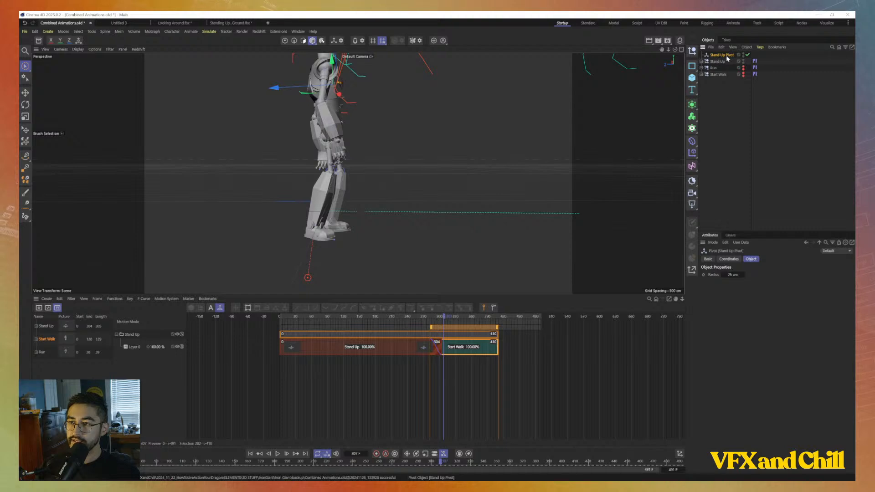
Raise the Start Walk clip's pivot vertically until the robot's feet rest on the ground, and check their height in the orthographic views
left_click_drag(339, 182, 271, 174, "alt")
middle_click_drag(370, 118, 346, 243, "alt")
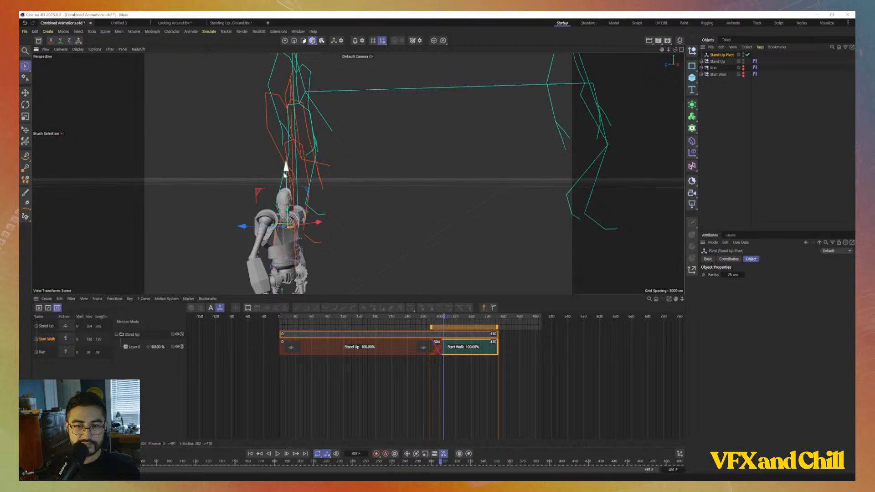
middle_click_drag(371, 227, 414, 122, "alt")
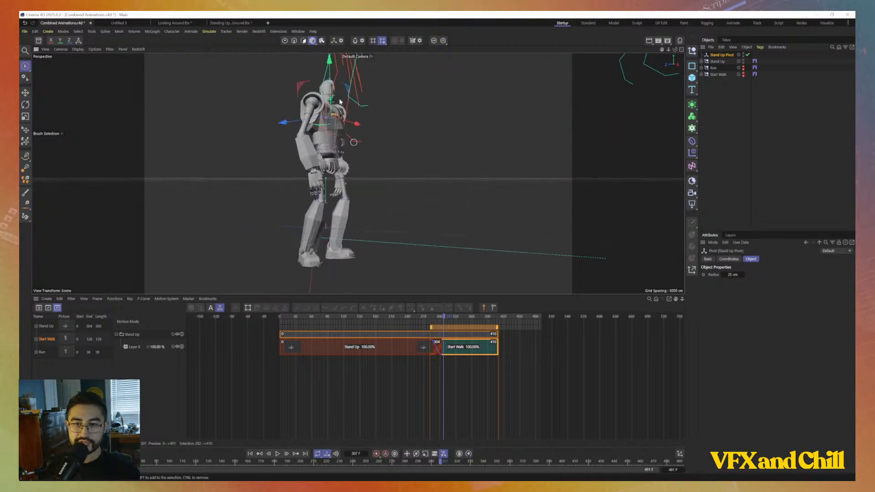
right_click_drag(441, 120, 416, 161, "alt")
middle_click_drag(415, 162, 380, 208, "alt")
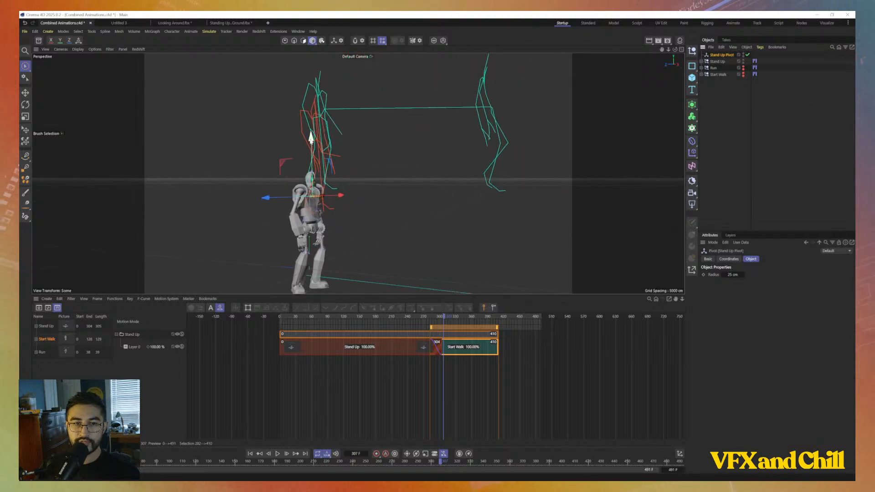
left_click(25, 92)
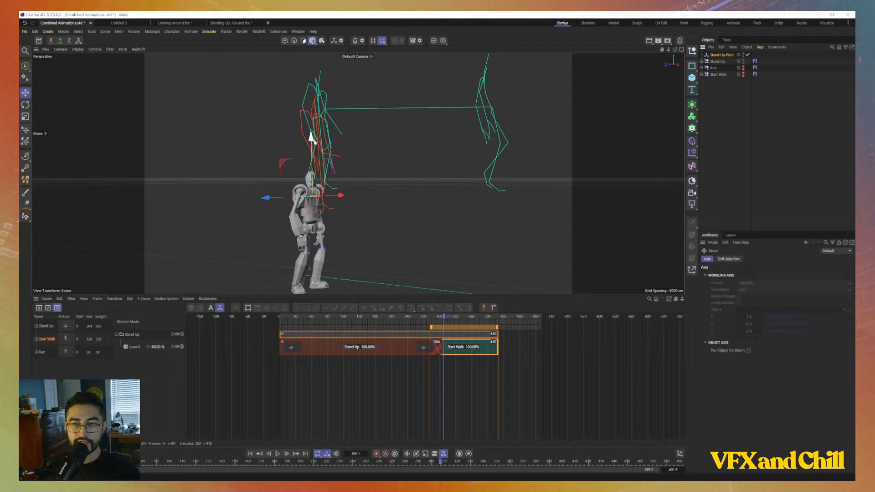
mouse_move(309, 132)
left_mouse_down()
mouse_move(314, 73)
mouse_move(306, 142)
mouse_move(308, 114)
mouse_move(314, 123)
left_mouse_up()
middle_click(399, 228)
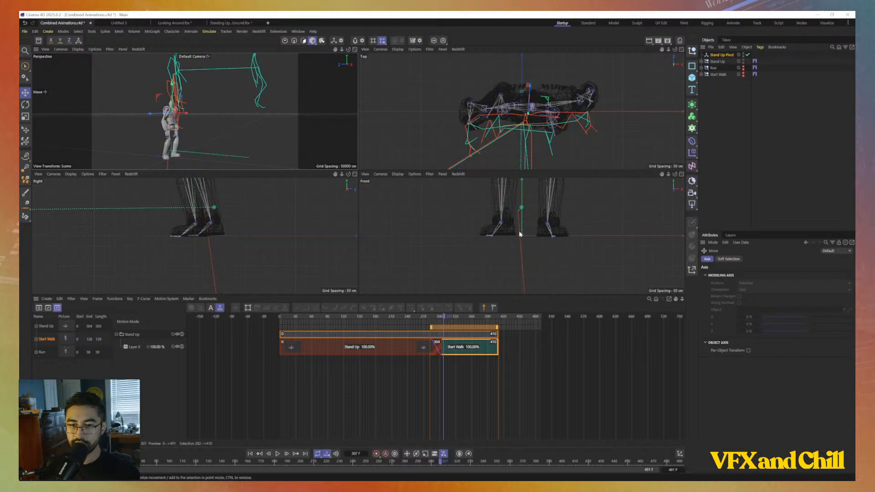
middle_click(201, 126)
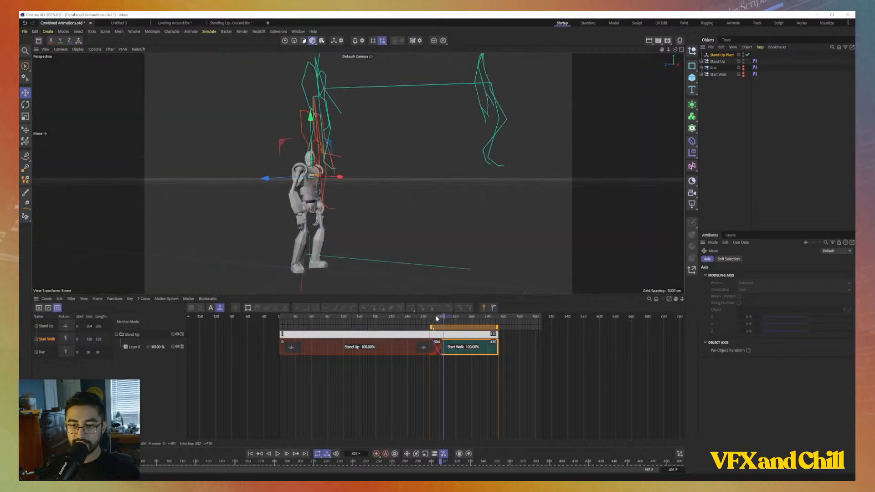
Play the animation from around frame 189 to review the pivot-corrected blend from standing up into walking
left_click_drag(446, 319, 410, 314)
right_click_drag(365, 200, 401, 196, "alt")
middle_click_drag(383, 193, 410, 170, "alt")
left_click_drag(410, 169, 326, 182, "alt")
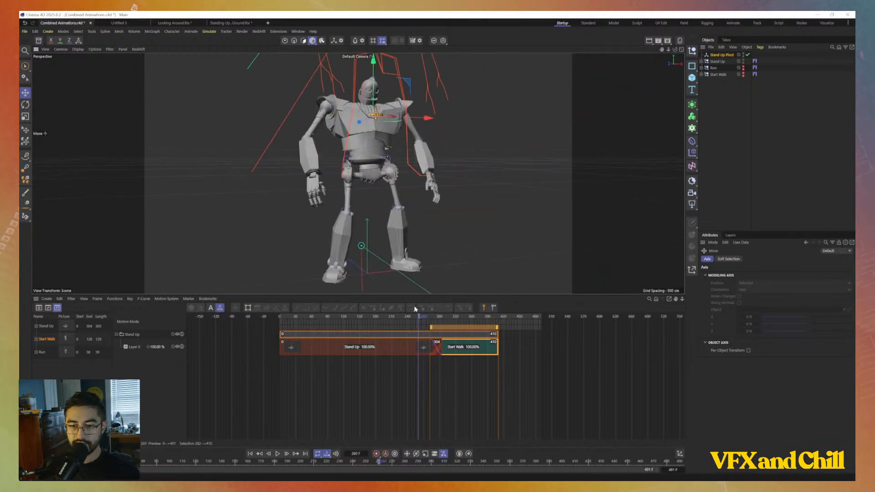
left_click_drag(415, 318, 381, 367)
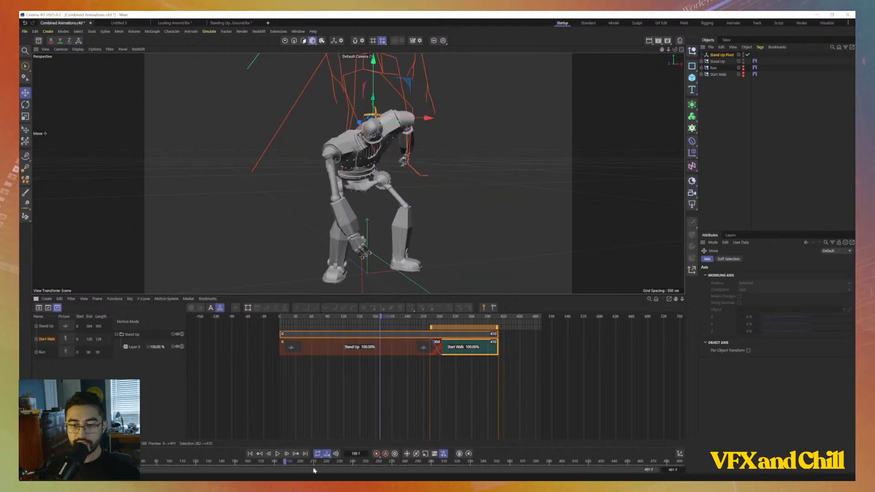
left_click(279, 454)
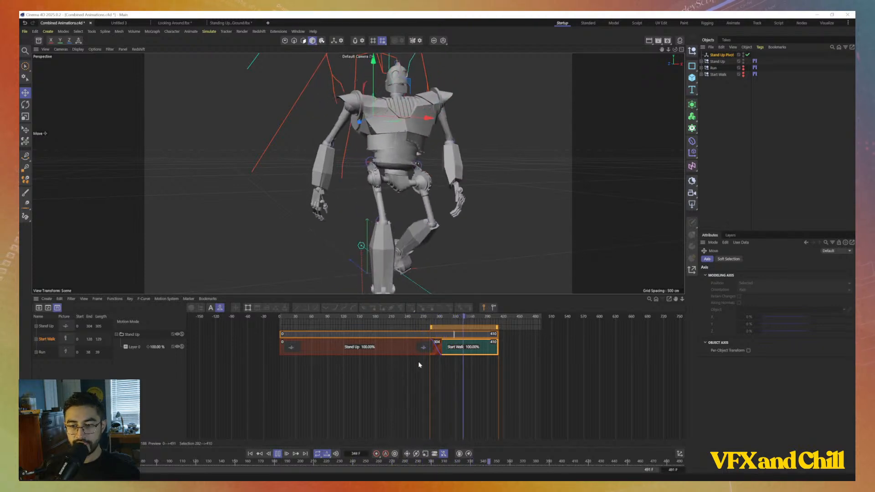
left_click(278, 455)
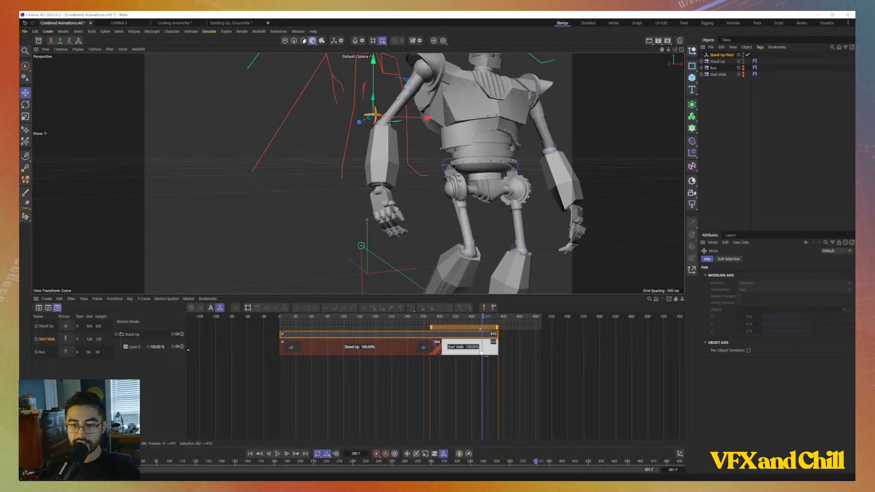
Move the Start Walk clip earlier to start at frame 234, lengthening its overlap with the Stand Up clip
left_click(482, 330)
left_click(482, 328)
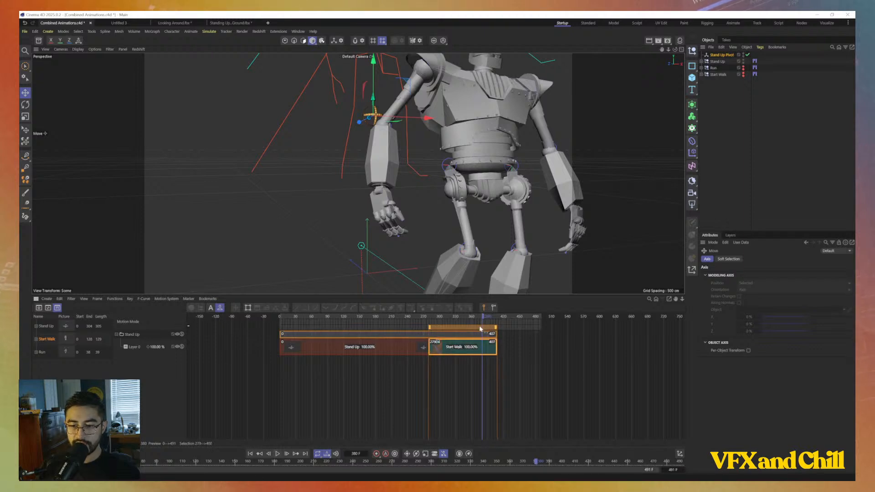
left_click_drag(466, 329, 459, 328)
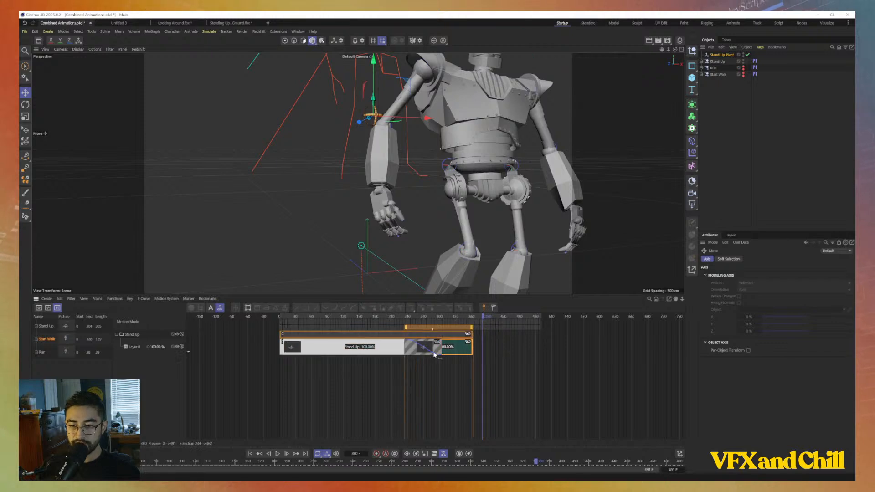
left_click(404, 342)
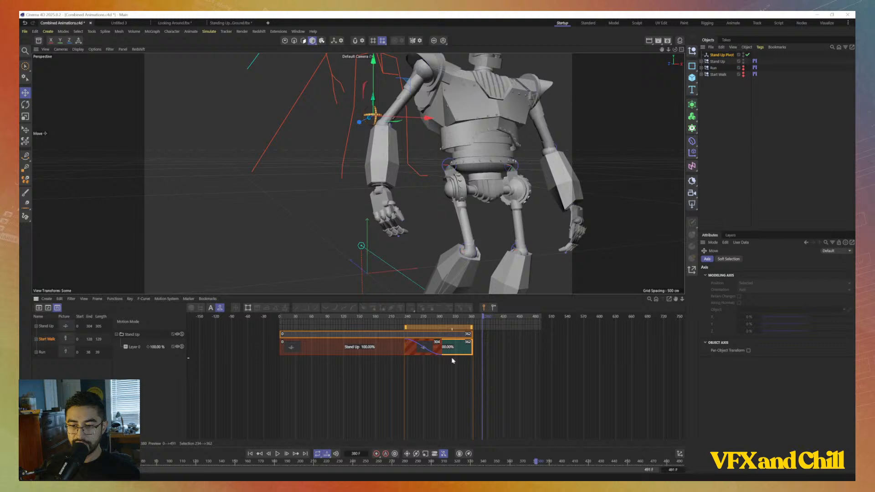
Play the longer blend between the Stand Up and Start Walk clips from around frame 193
left_click(384, 317)
left_click_drag(456, 191, 412, 212, "alt")
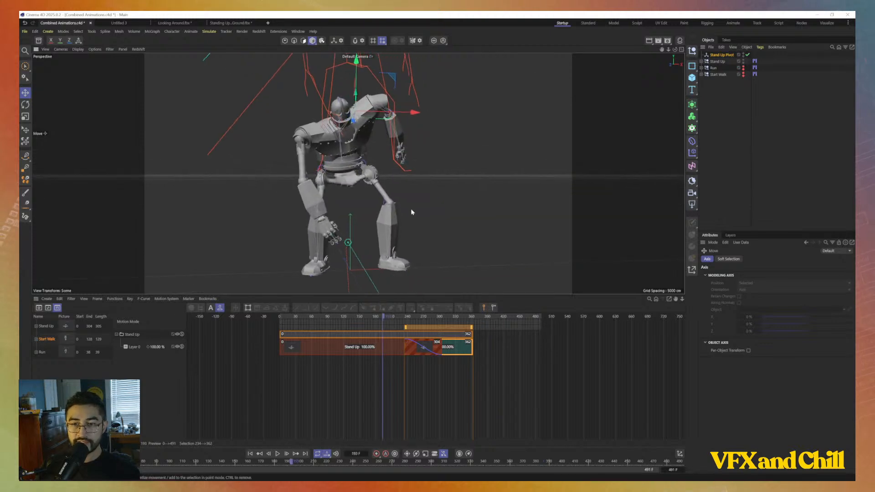
left_click(276, 454)
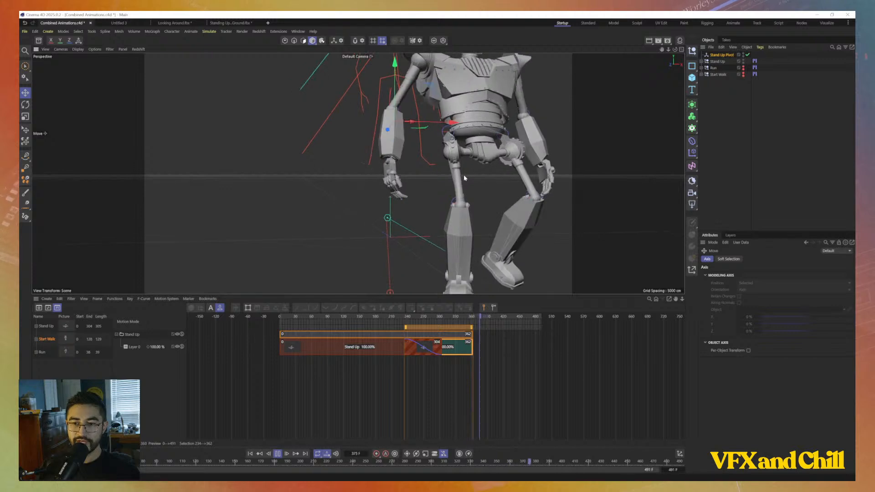
left_click(381, 321)
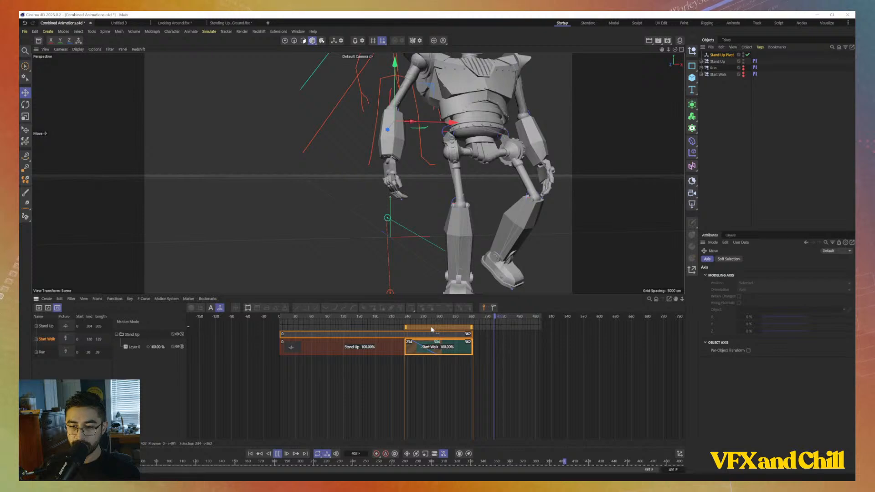
Compare playback with Start Walk separated at frame 345, move the clip back to start at frame 237, and review the blend
left_click_drag(431, 329, 490, 330)
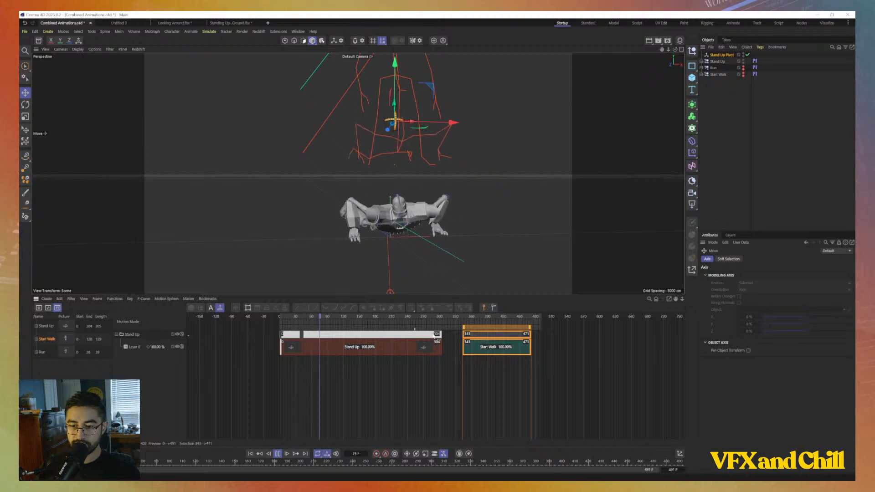
left_click_drag(485, 328, 429, 330)
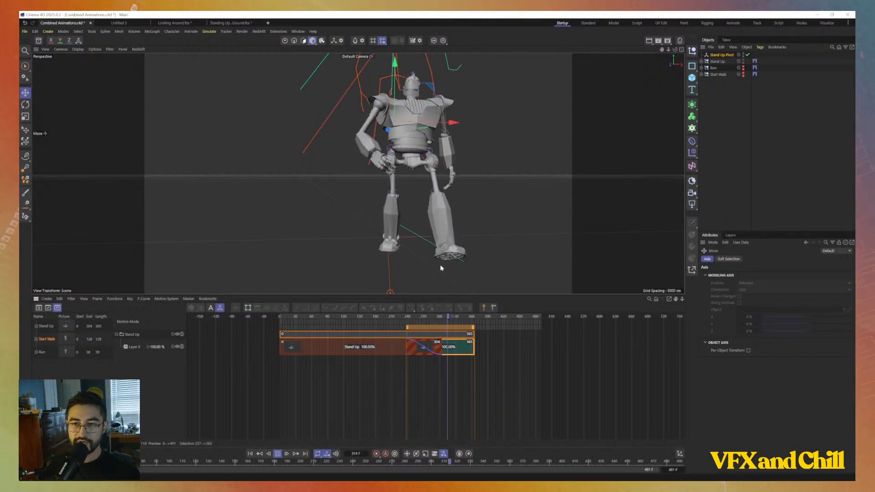
left_click(524, 347)
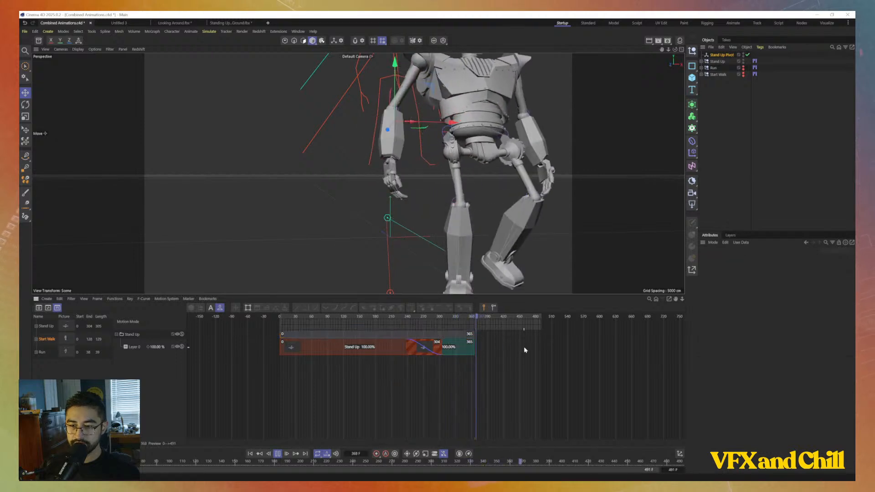
left_click(443, 317)
left_click(277, 453)
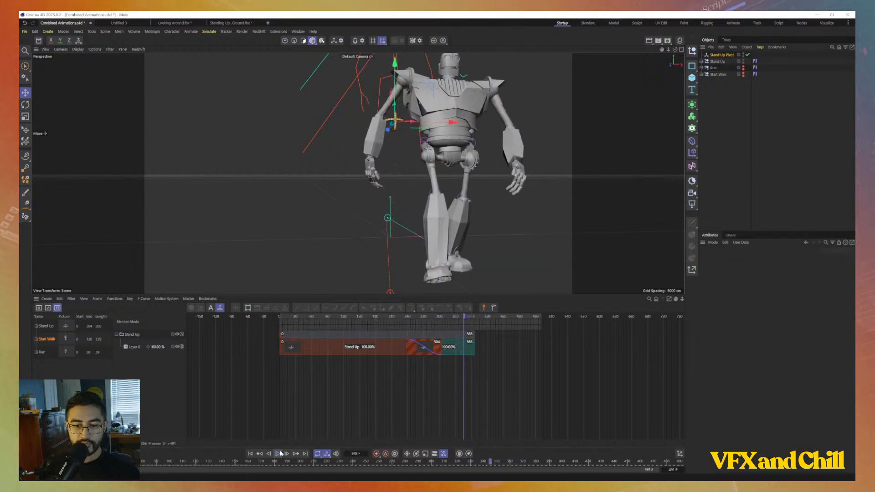
Duplicate the Start Walk clip beyond the original and trim 52 frames off the copy's start, leaving it at frames 424 to 500
left_click(468, 350)
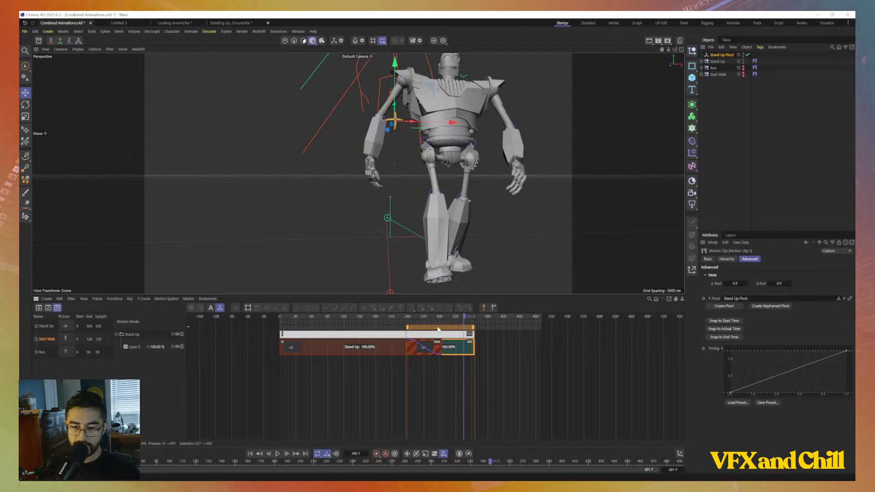
left_click_drag(437, 329, 517, 332)
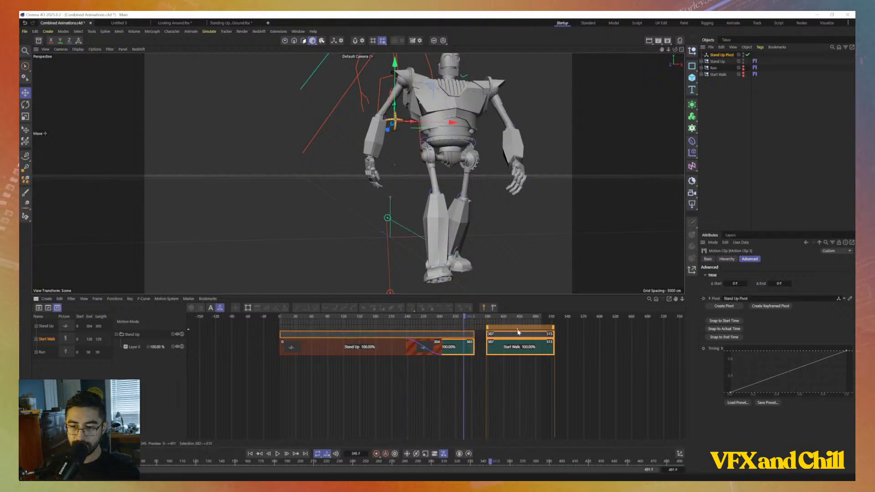
left_click(440, 316)
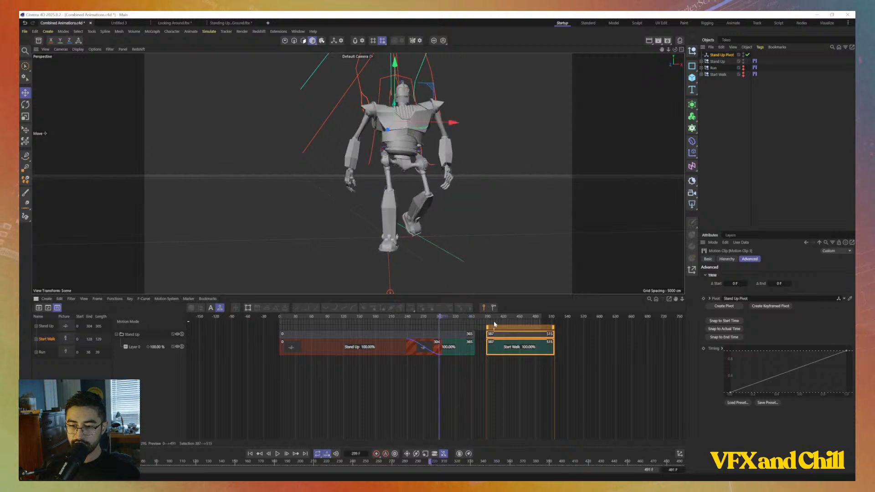
left_click_drag(508, 332, 491, 331)
left_click_drag(424, 317, 506, 325)
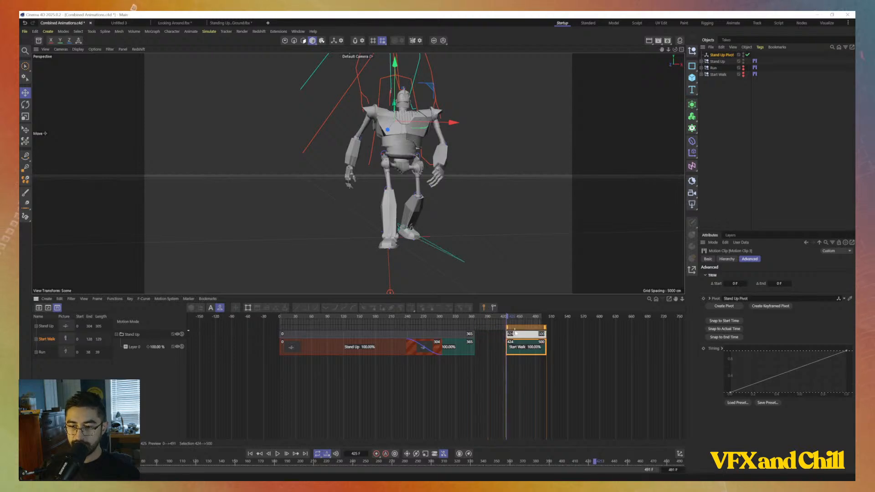
Move the trimmed Start Walk copy to start at frame 356, overlapping the first walk clip's end, and create a pivot for it
left_click_drag(455, 316, 470, 333)
left_click_drag(532, 330, 492, 331)
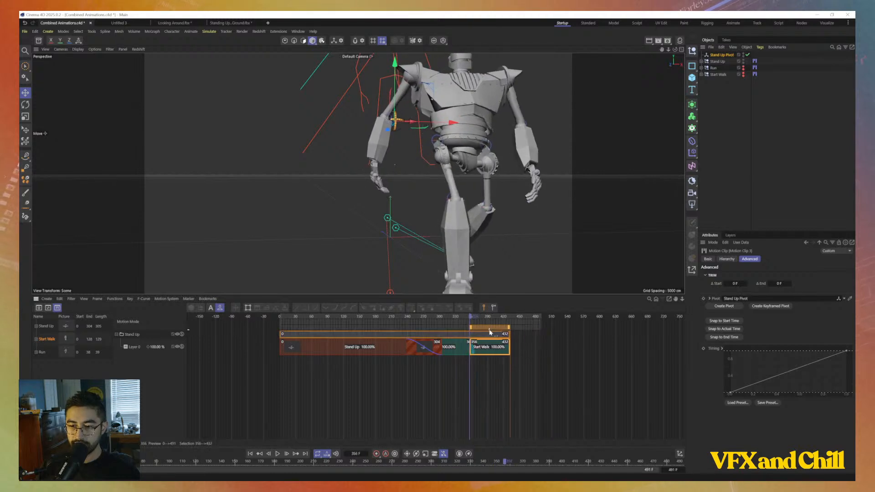
left_click_drag(489, 334, 488, 335)
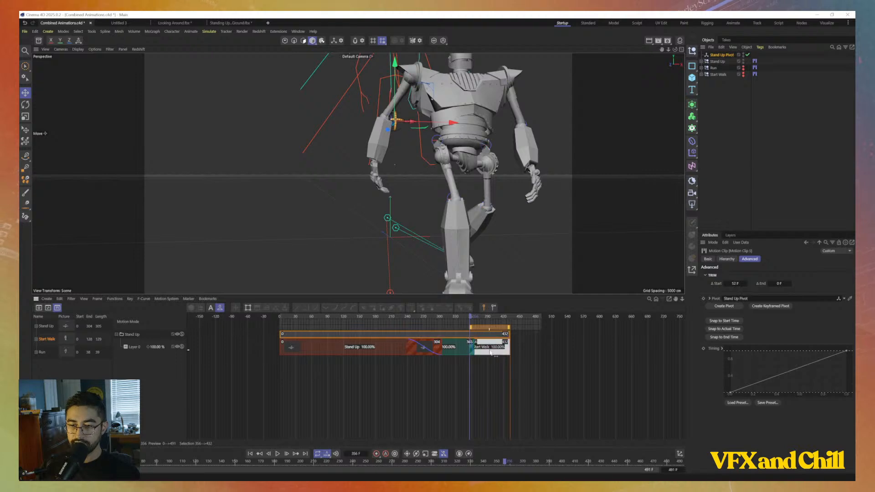
left_click(722, 306)
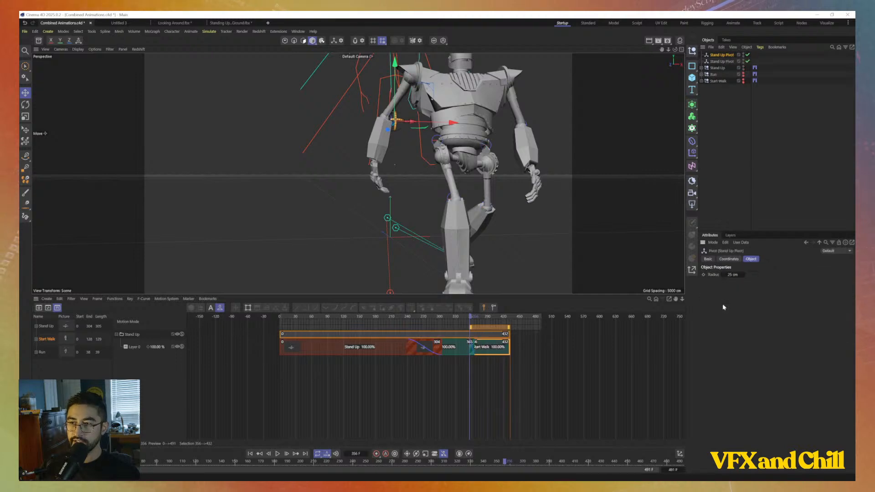
Slide the Start Walk copy's pivot forward to the end of the first walk and play through the transition between both clips
left_click_drag(423, 205, 137, 100, "alt")
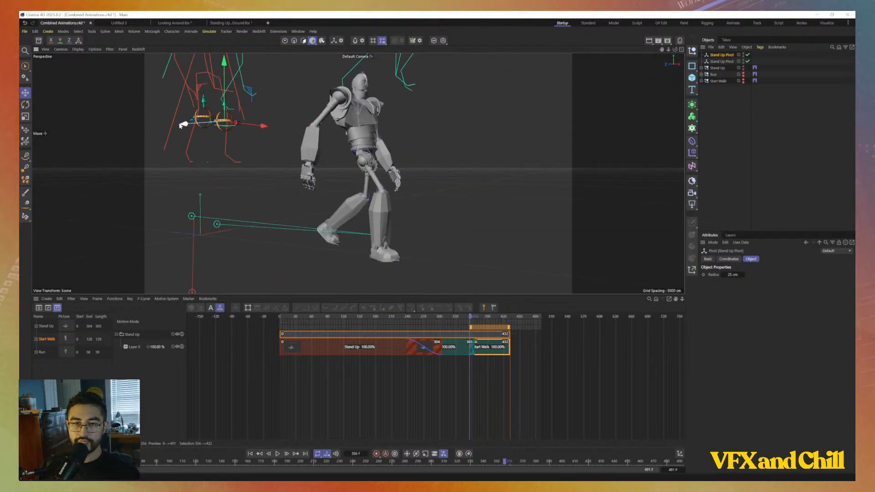
left_click_drag(222, 135, 292, 151)
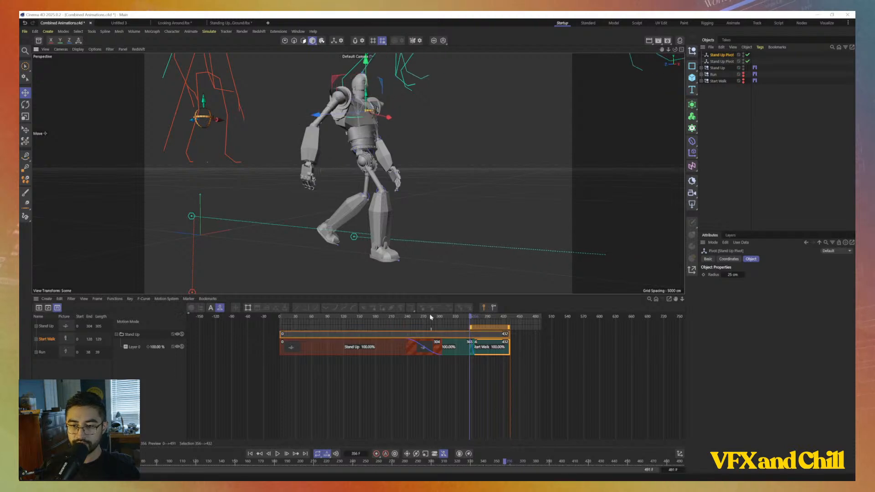
left_click_drag(419, 317, 432, 357)
key("space")
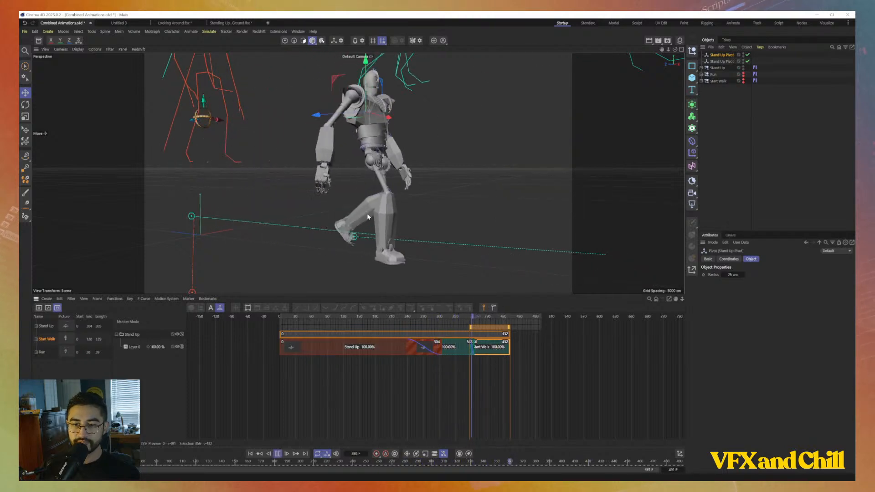
left_click_drag(455, 318, 474, 324)
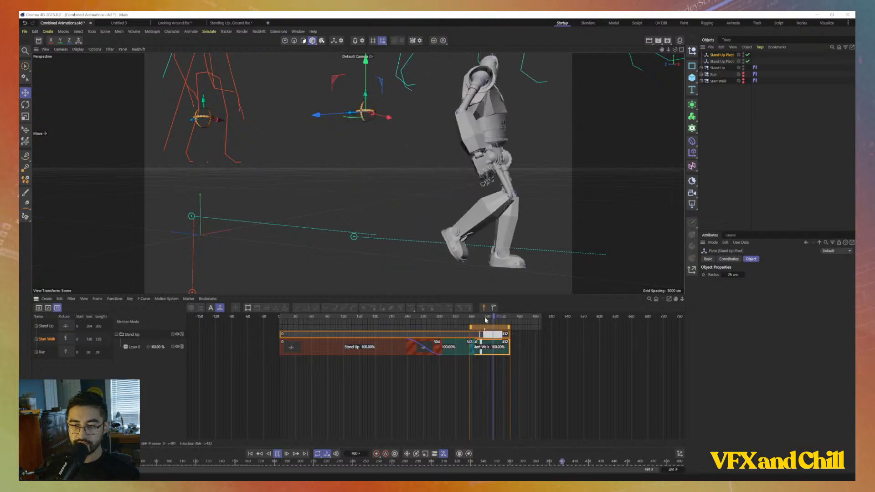
left_click(276, 454)
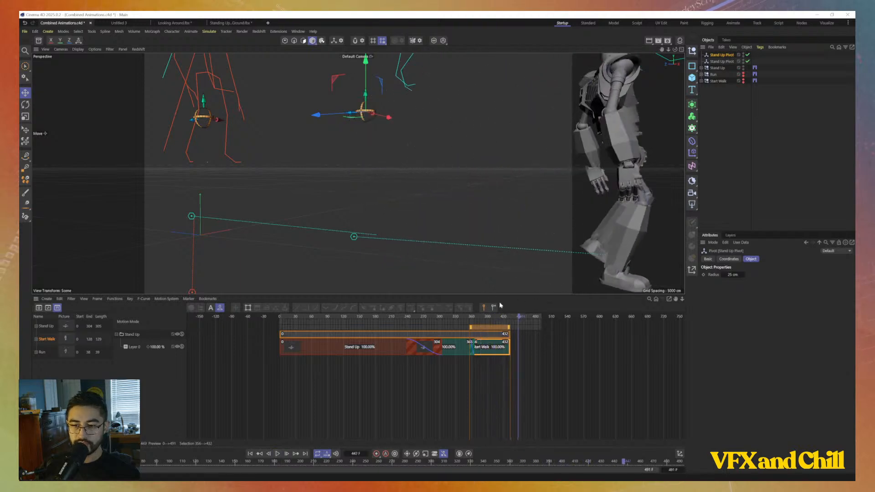
Fine-tune the Start Walk copy's pivot along the walking direction while checking the robot's pose around frame 370
left_click_drag(468, 316, 477, 317)
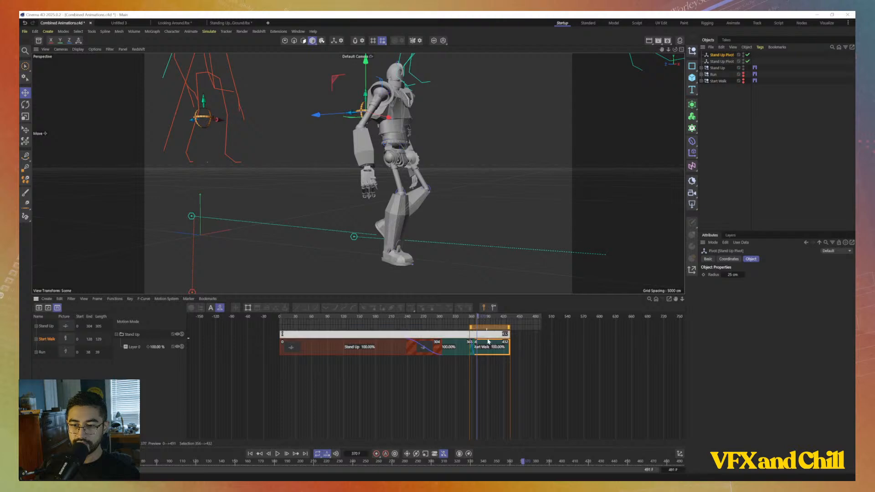
left_click_drag(363, 168, 354, 171, "alt")
left_click_drag(293, 112, 284, 116)
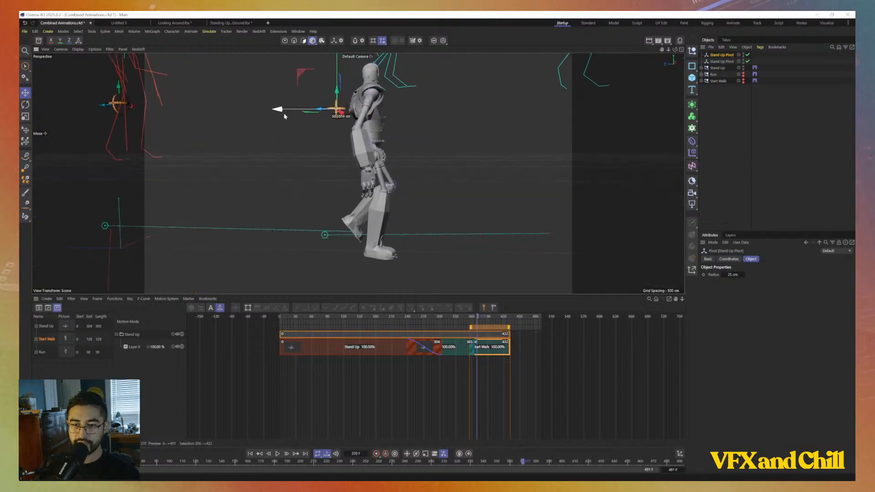
mouse_move(479, 318)
left_mouse_down()
mouse_move(460, 323)
mouse_move(479, 323)
left_mouse_up()
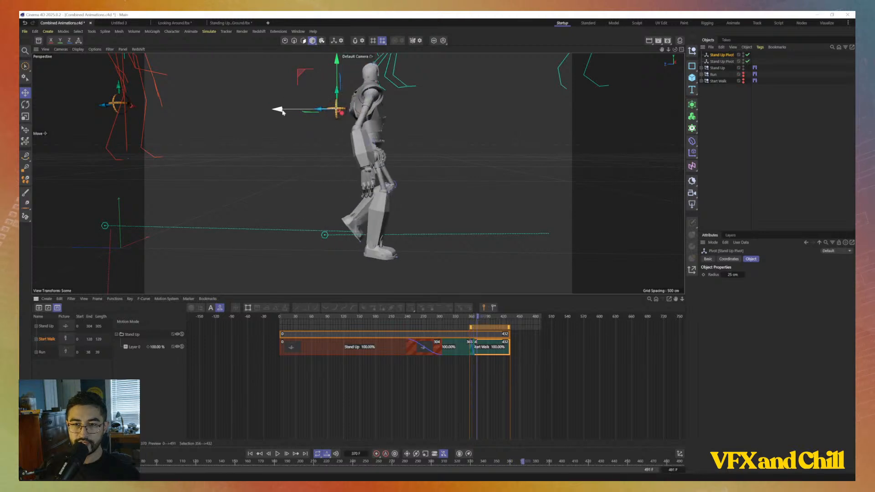
left_click_drag(283, 112, 273, 111)
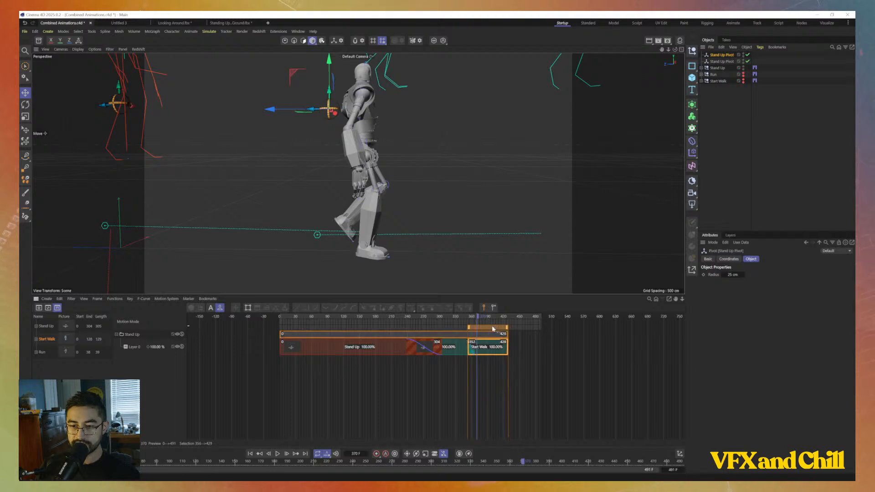
Move the Start Walk copy to frames 351 to 427 and play the animation, viewing the walk from the side and front
left_click_drag(492, 328, 441, 321)
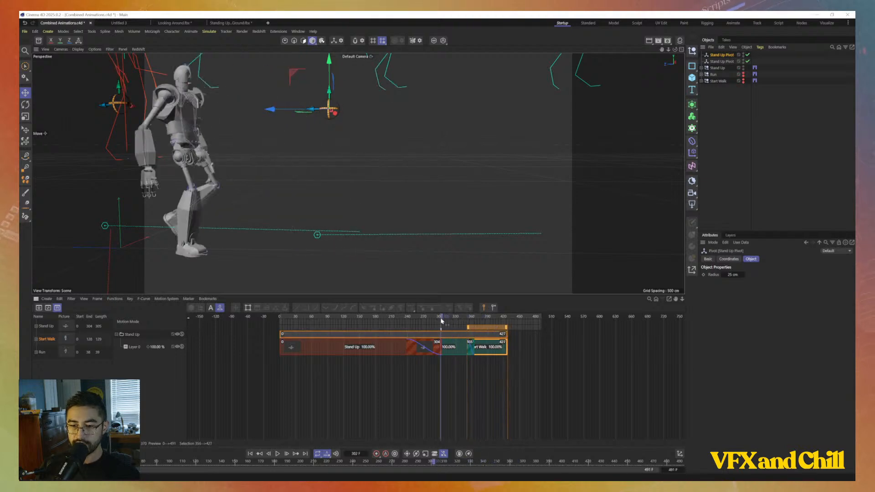
left_click(277, 453)
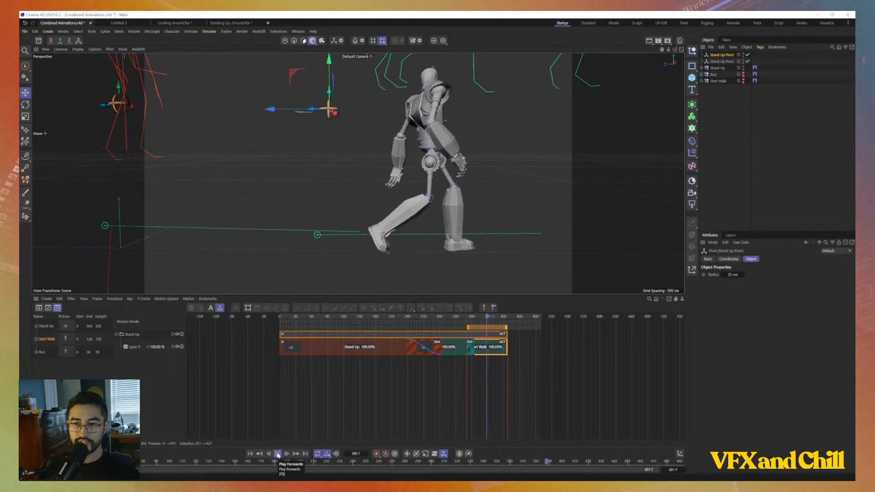
left_click_drag(559, 205, 505, 204, "alt")
right_click_drag(505, 204, 486, 204, "alt")
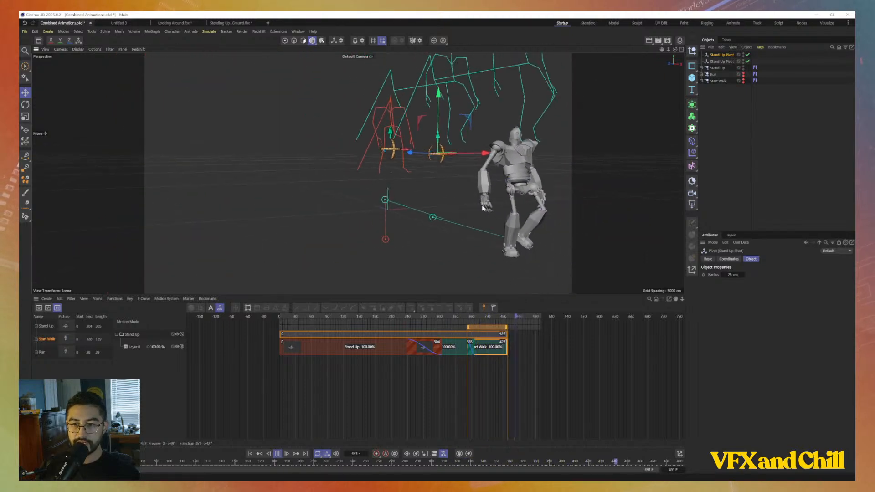
left_click_drag(486, 204, 414, 201, "alt")
middle_click_drag(522, 204, 462, 202, "alt")
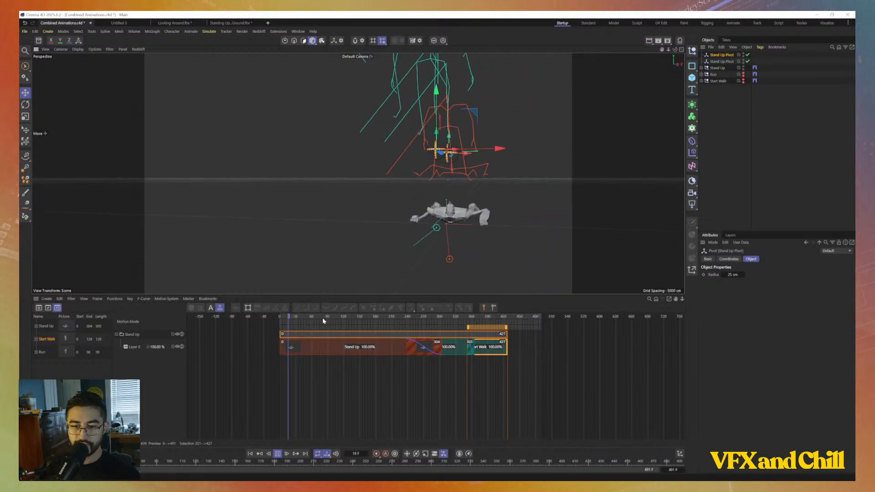
mouse_move(505, 225)
left_mouse_down("alt")
mouse_move(468, 225)
mouse_move(488, 230)
left_mouse_up("alt")
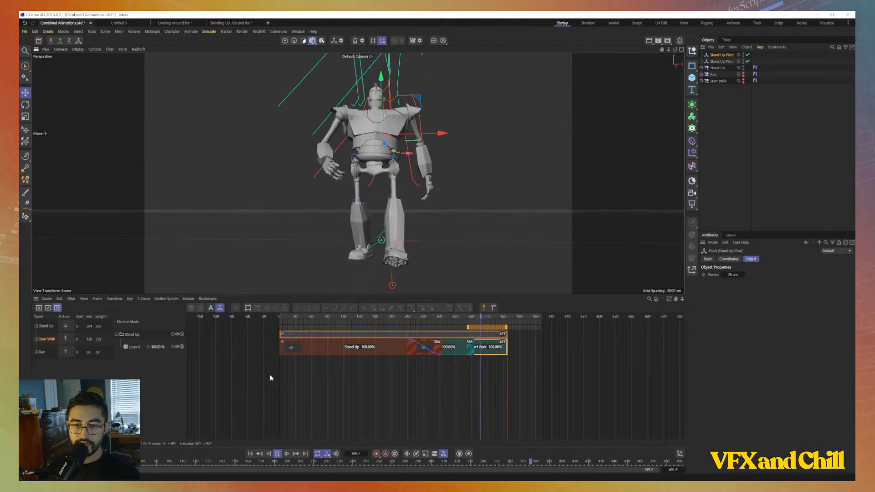
key("F8")
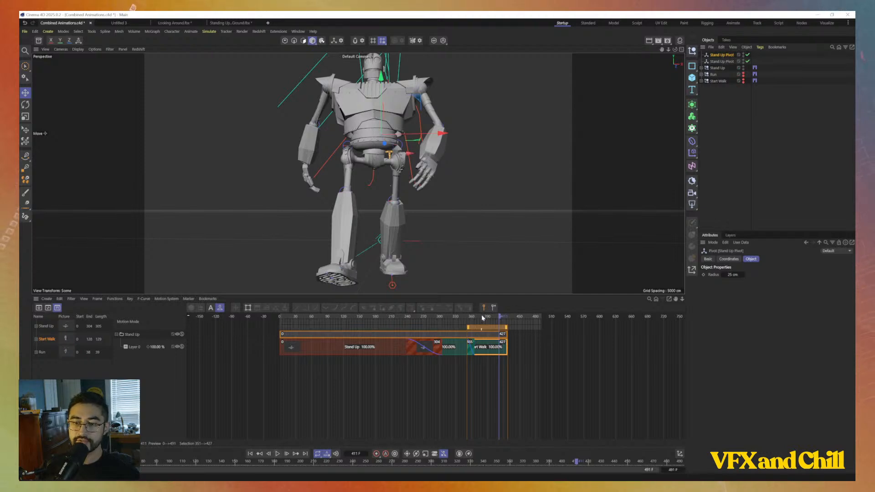
Compress the Start Walk copy to end at frame 407, at 73.68% of its length, and play the faster walk
left_click_drag(482, 318, 469, 364)
left_click(493, 354)
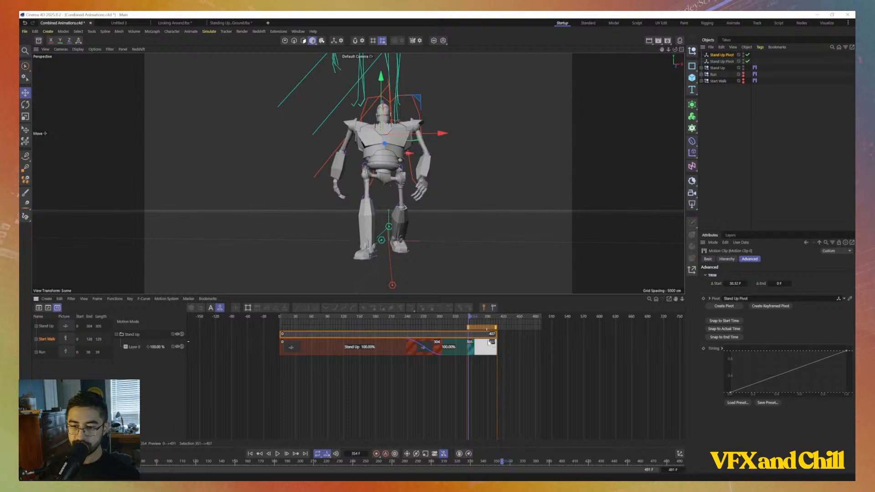
left_click_drag(682, 299, 720, 299)
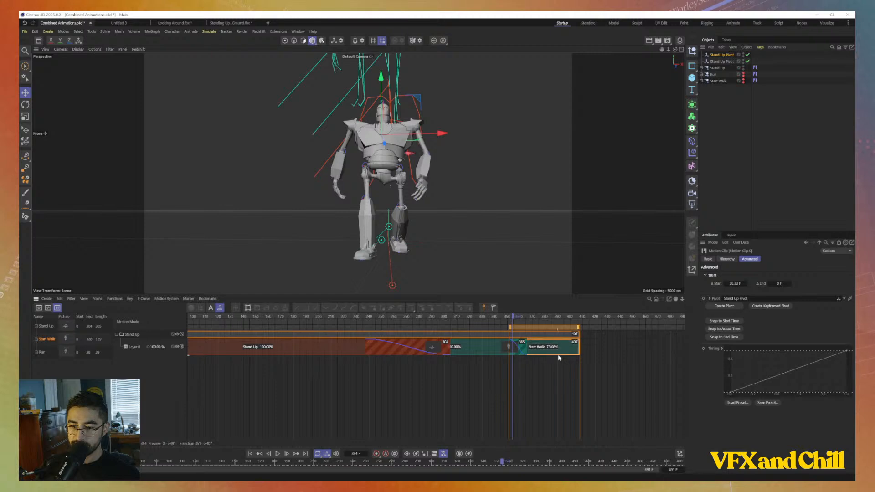
left_click_drag(521, 320, 445, 343)
left_click(278, 454)
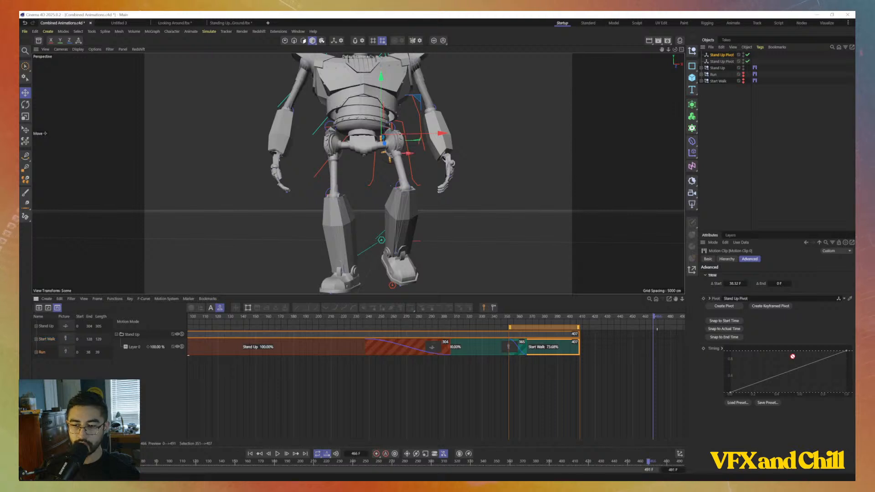
Add the Run clip at frames 400 to 438, overlapping the second walk's end, and check the transition from the side
left_click_drag(643, 339, 595, 341)
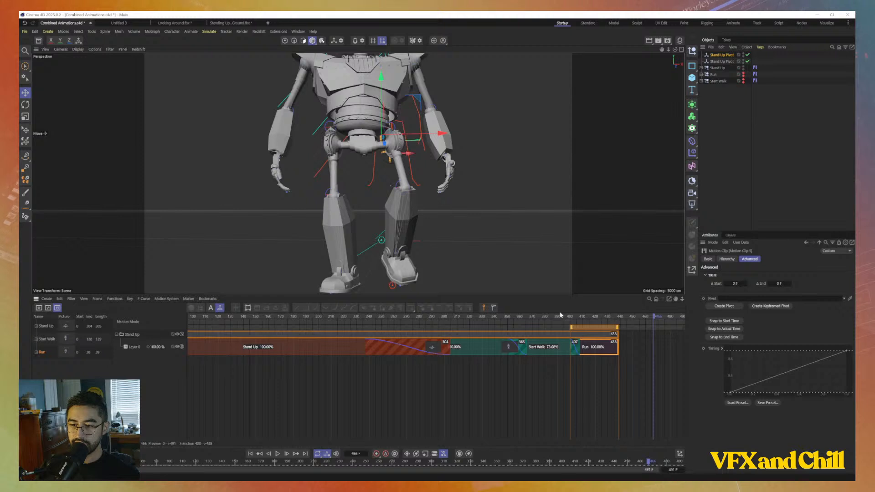
left_click_drag(561, 315, 583, 320)
scroll(426, 144, "down", 6)
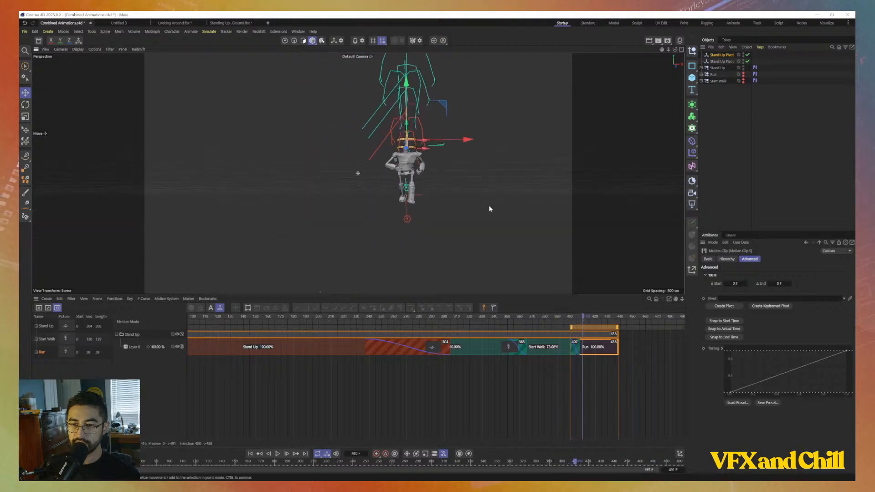
left_click_drag(490, 208, 561, 212, "alt")
middle_click_drag(472, 204, 416, 195, "alt")
scroll(416, 195, "up", 3)
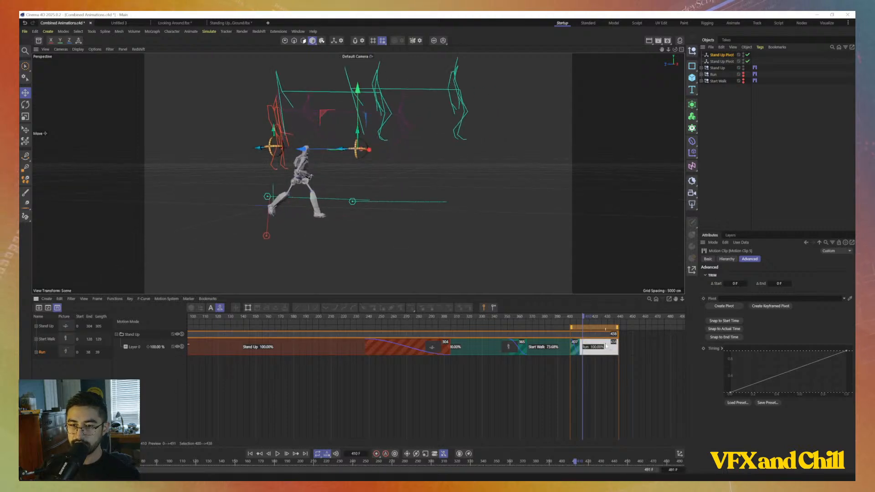
Create a pivot for the Run clip at frame 419
mouse_move(578, 320)
left_mouse_down()
mouse_move(567, 320)
mouse_move(594, 321)
left_mouse_up()
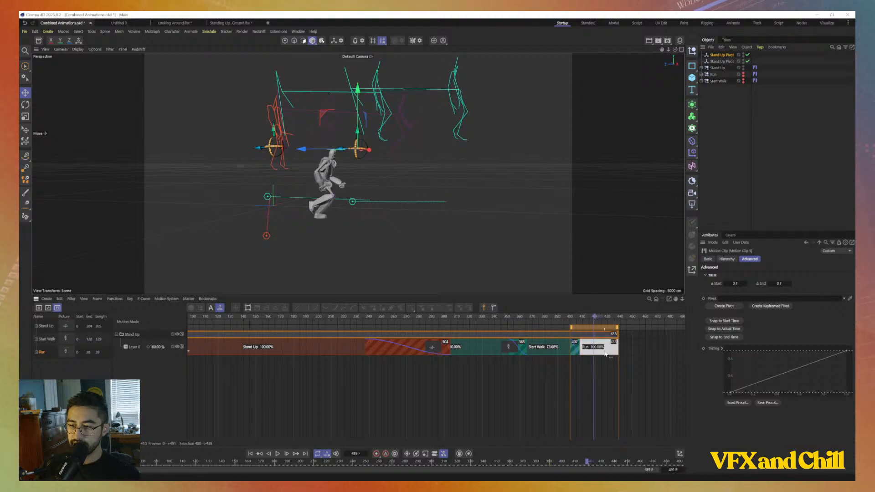
left_click_drag(605, 353, 613, 353)
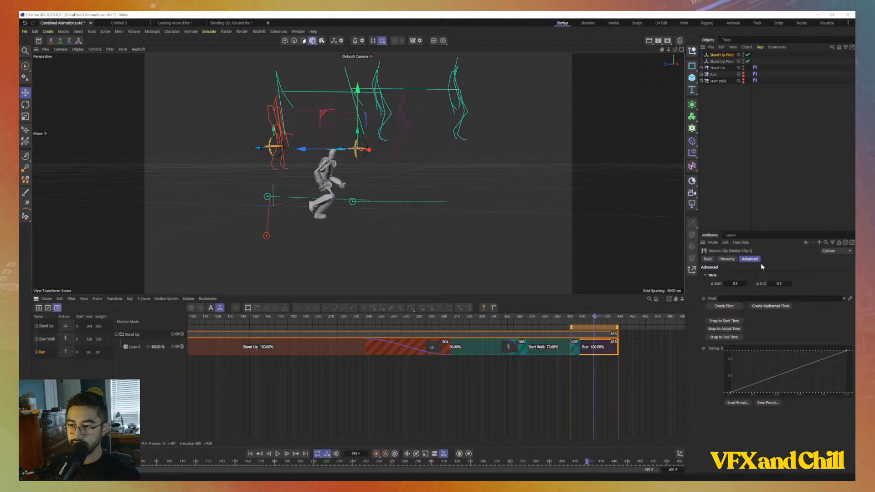
left_click(725, 306)
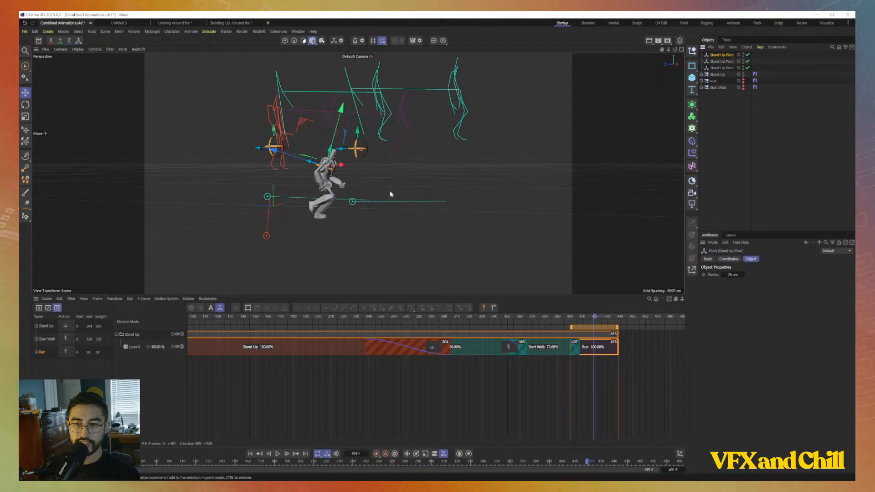
left_click_drag(390, 194, 404, 197, "alt")
left_click_drag(305, 180, 313, 176, "alt")
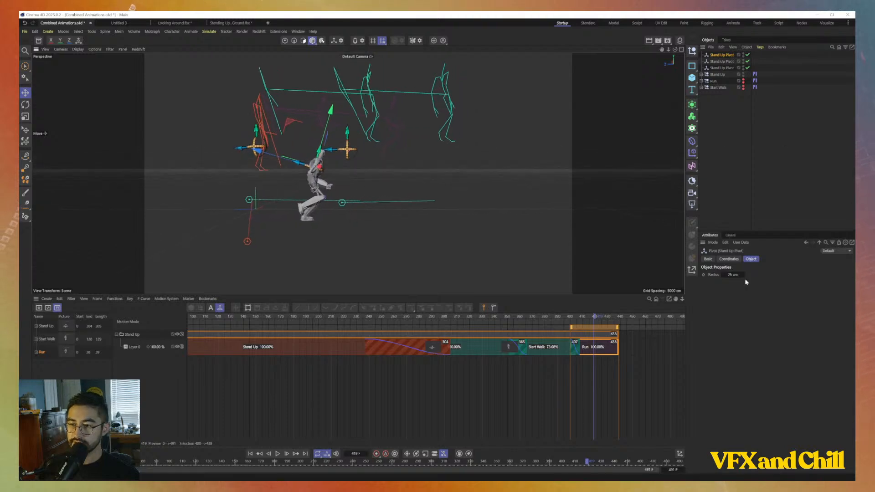
Move the Run clip's pivot forward to about -3487.78 cm in Z and raise it to about 778.17 cm in Y
left_click(729, 258)
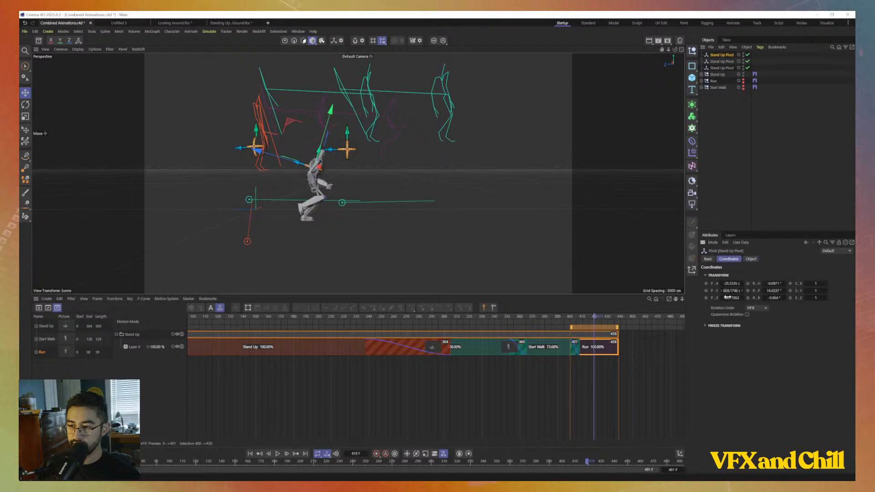
left_click_drag(731, 297, 711, 297)
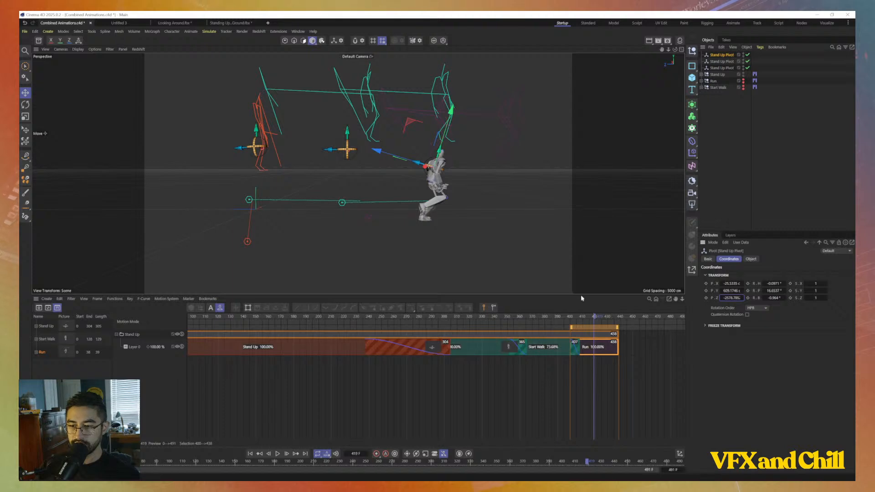
mouse_move(585, 316)
left_mouse_down()
mouse_move(553, 321)
mouse_move(583, 323)
left_mouse_up()
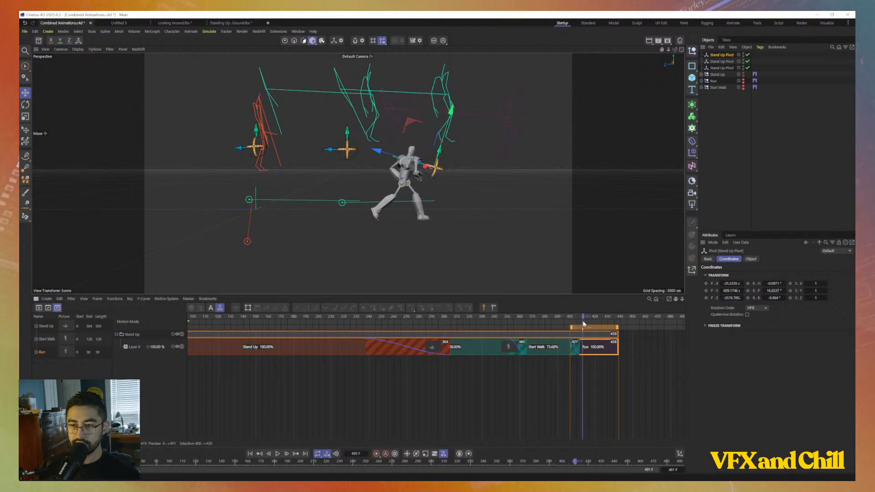
left_click_drag(731, 298, 705, 286)
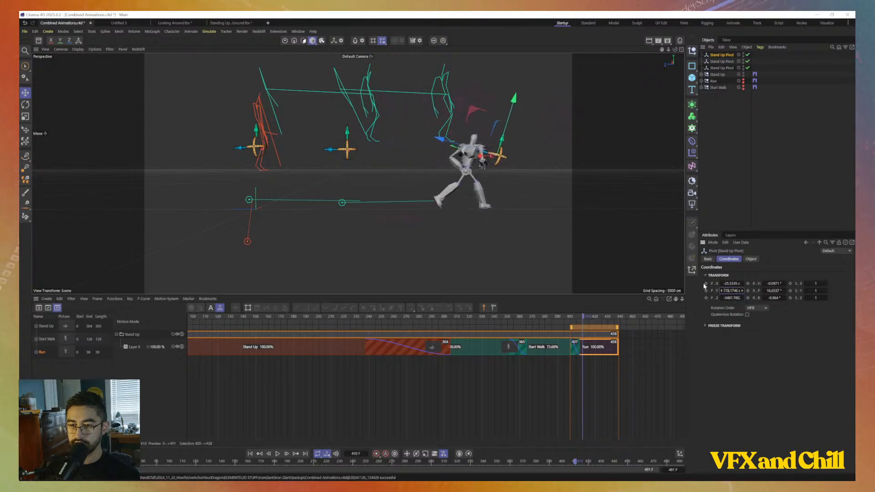
Raise the Run pivot's Y position to about 782.17 cm, using the front view to check the feet against the ground
middle_click(359, 176)
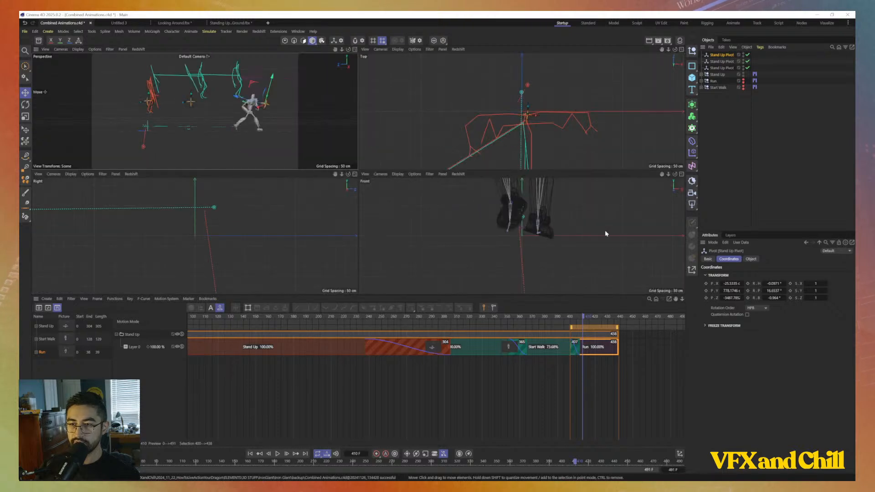
left_click_drag(585, 317, 596, 317)
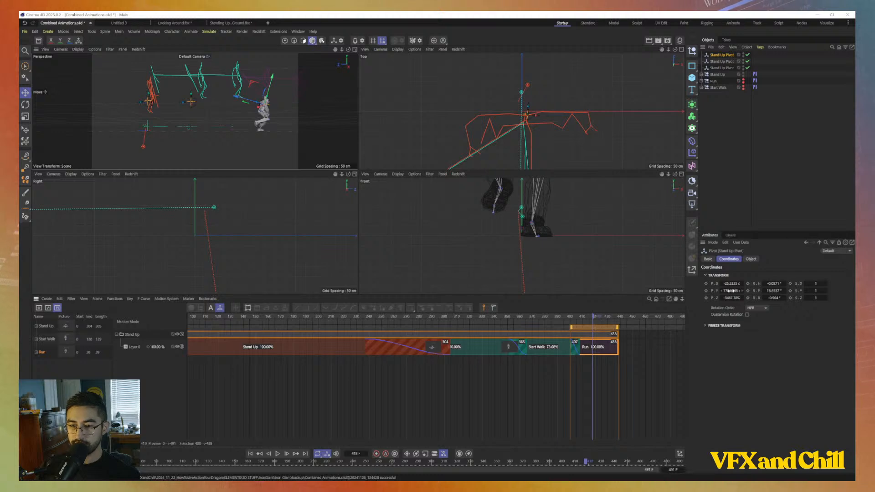
left_click(730, 291)
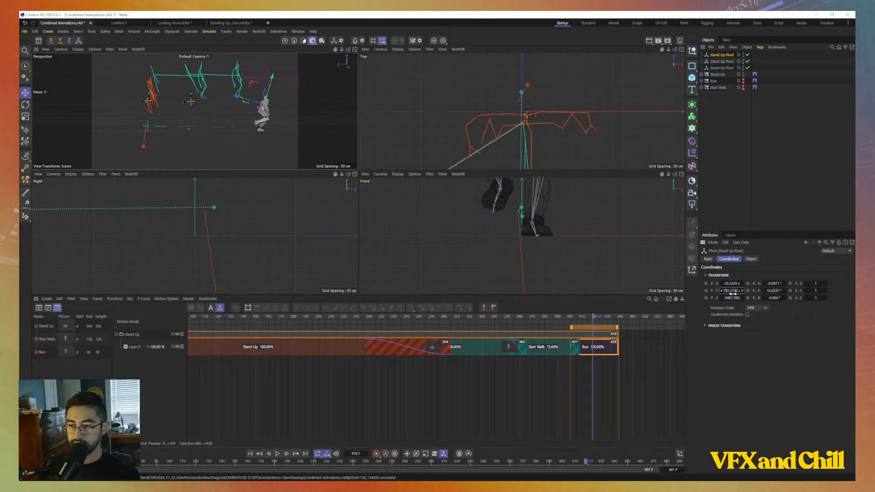
mouse_move(592, 317)
left_mouse_down()
mouse_move(560, 322)
mouse_move(579, 327)
left_mouse_up()
middle_click(246, 114)
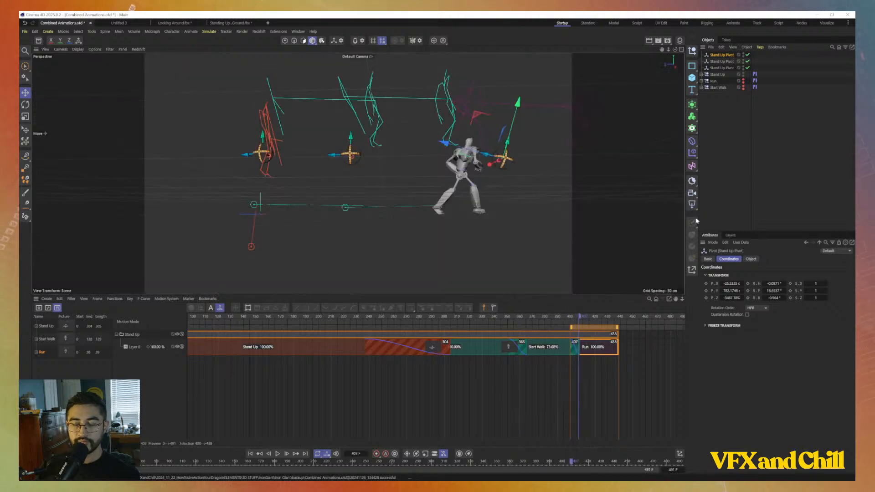
Move the Run clip earlier to frames 393 to 431 for a longer overlap with the walk, and return to just before the blend
left_click_drag(565, 237, 479, 228, "alt")
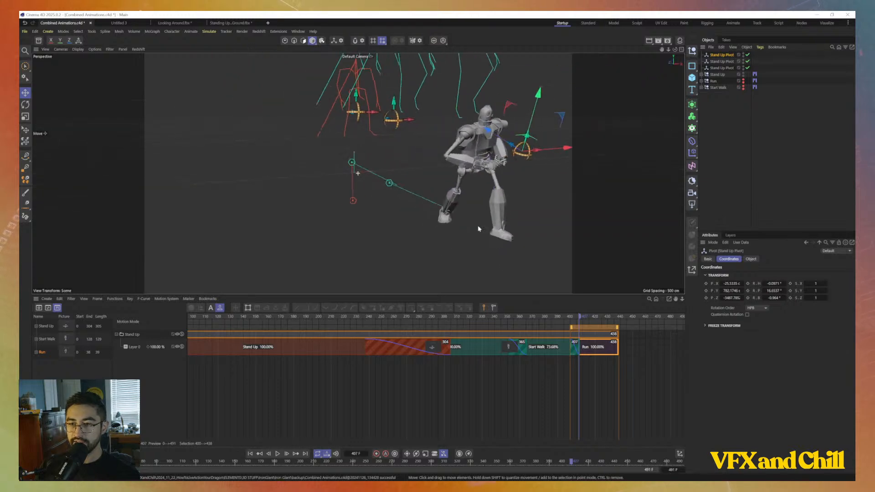
mouse_move(581, 323)
left_mouse_down()
mouse_move(547, 322)
mouse_move(591, 325)
mouse_move(555, 334)
mouse_move(587, 327)
left_mouse_up()
left_click(556, 334)
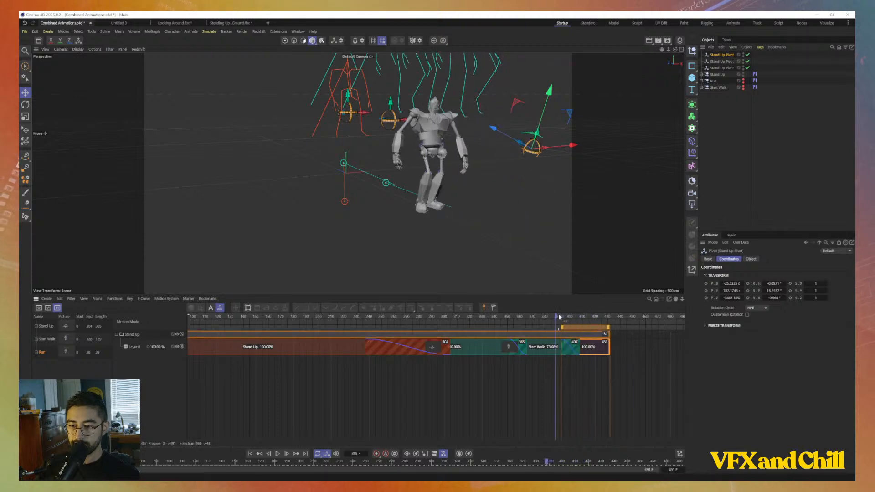
Play back the walk-to-run transition from just before the blend
left_click(278, 454)
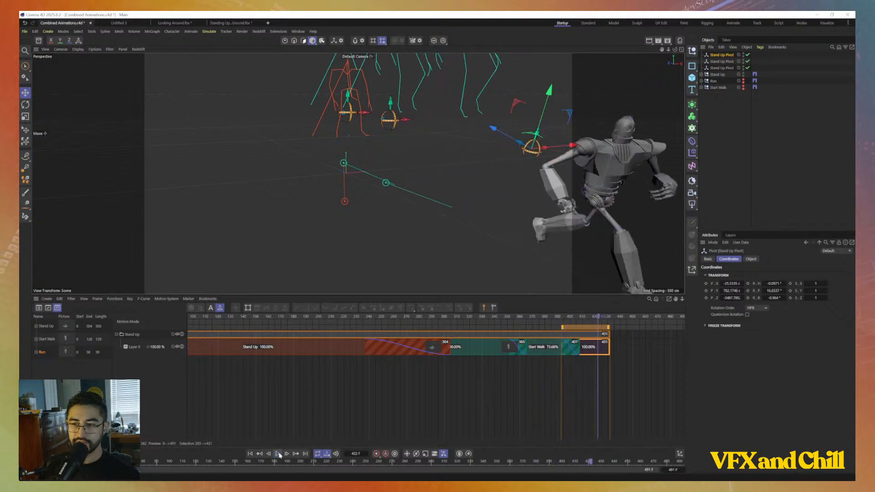
left_click_drag(560, 318, 546, 319)
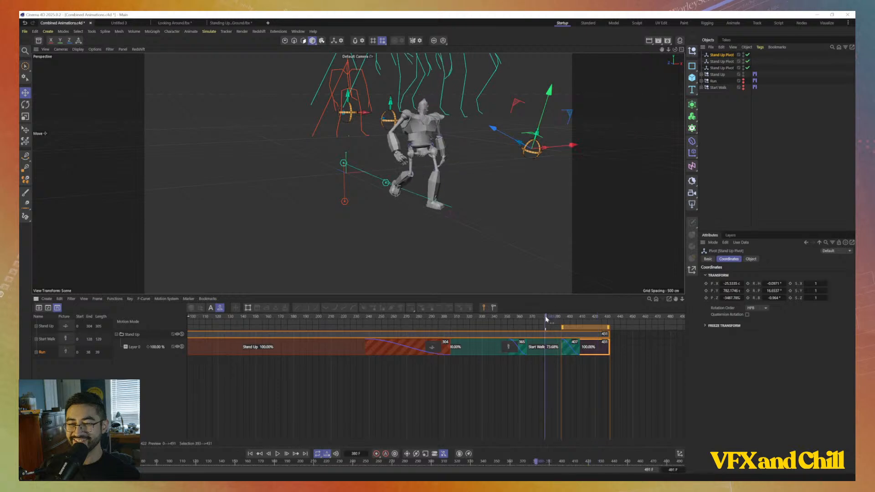
left_click(277, 454)
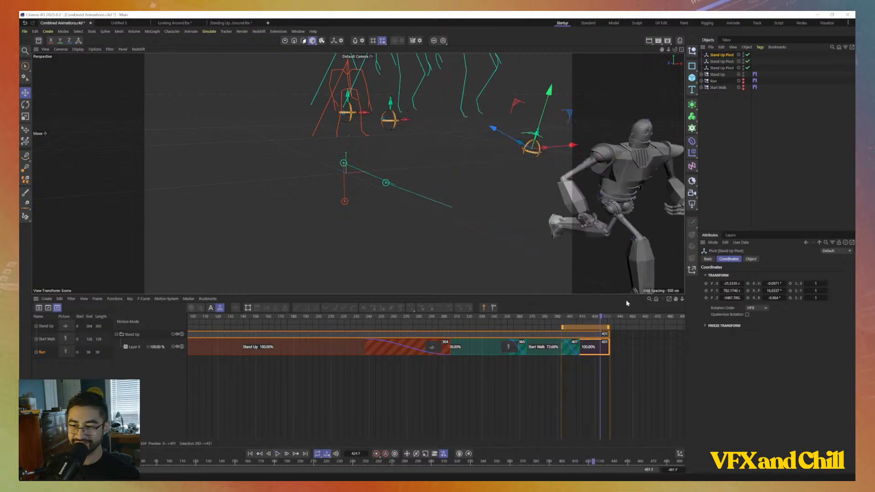
Extend the end of the Run clip to frame 456 and play back the longer run
left_click_drag(555, 317, 641, 335)
left_click_drag(575, 319, 528, 325)
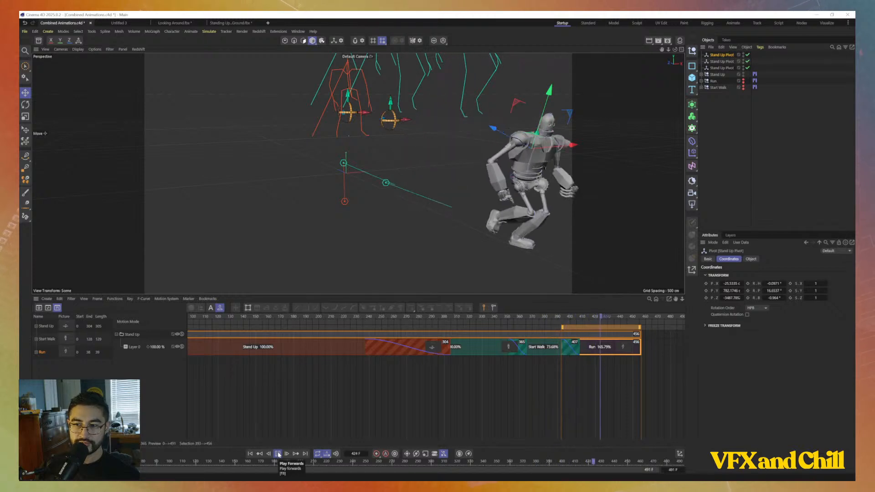
left_click(278, 454)
scroll(479, 191, "down", 2)
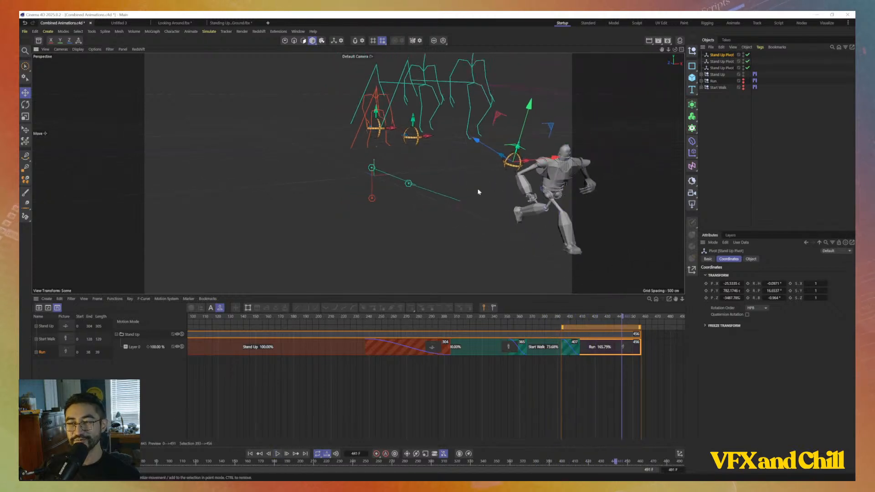
left_click_drag(478, 192, 463, 247, "alt")
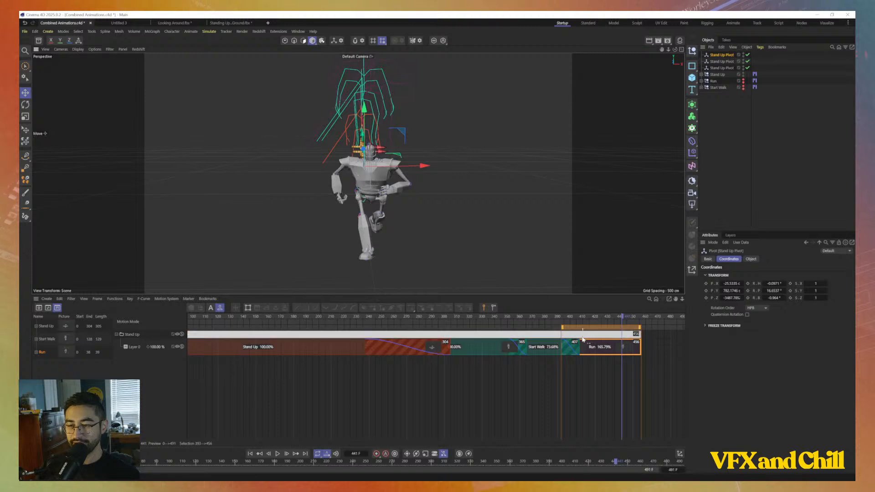
Scrub back through the combined animation to frame 0 and save the scene as incremental version 0002
left_click_drag(545, 320, 120, 328)
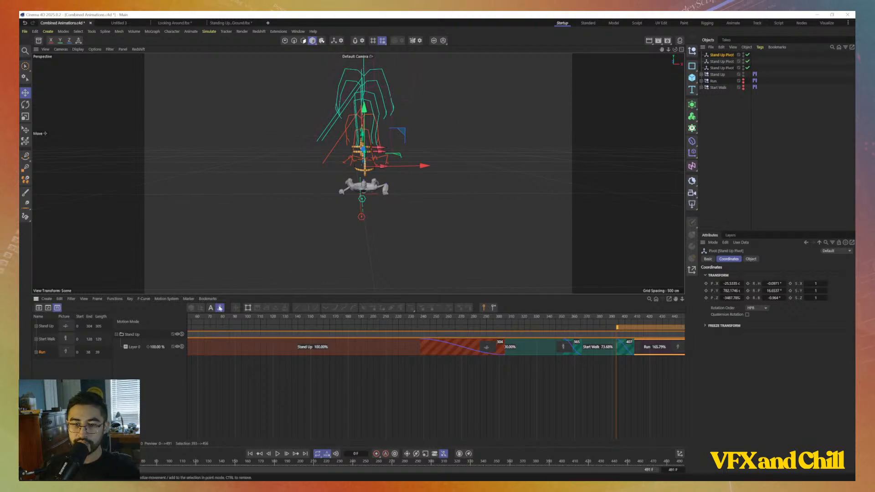
left_click_drag(274, 317, 102, 357)
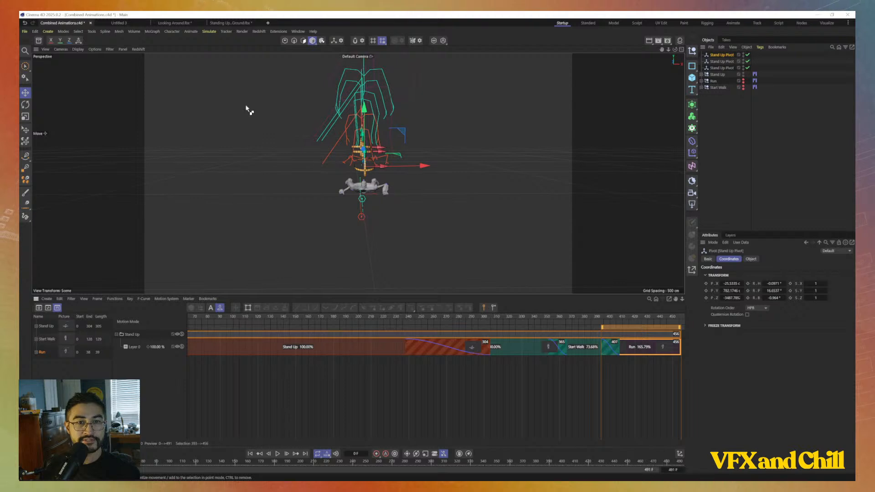
key("ctrl+alt+s")
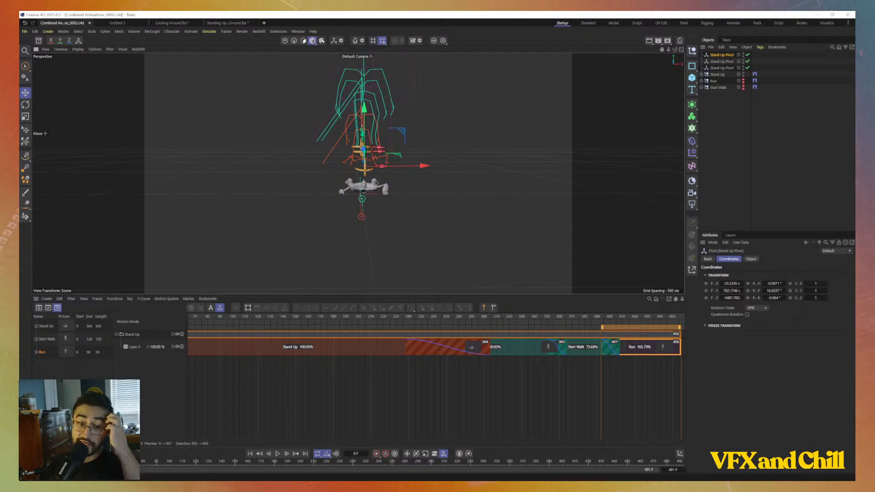
left_click(115, 299)
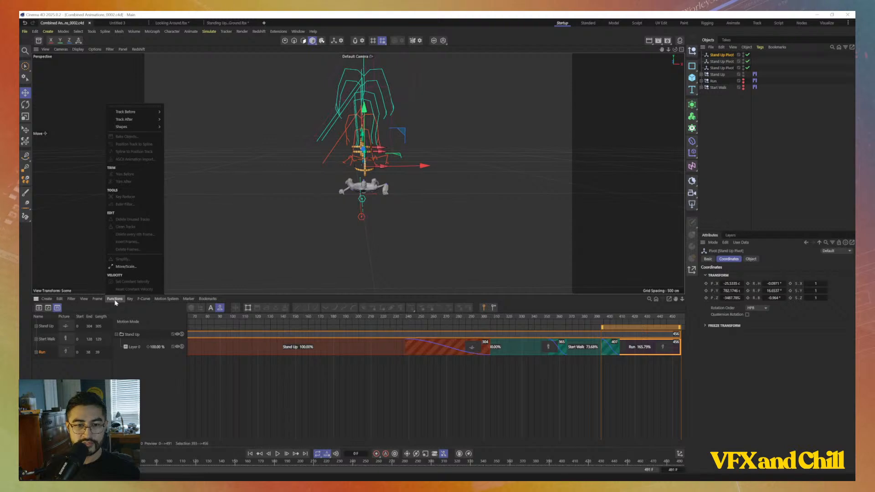
left_click(115, 302)
left_click(363, 437)
key("ctrl+a")
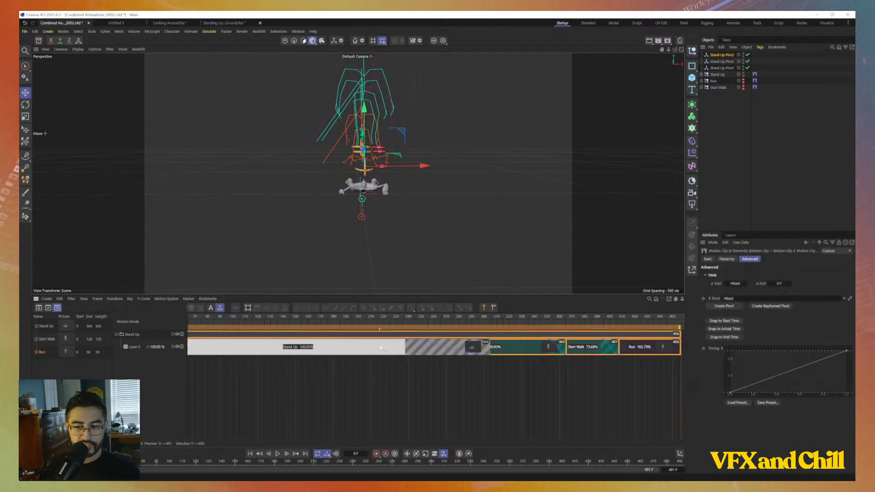
left_click(115, 300)
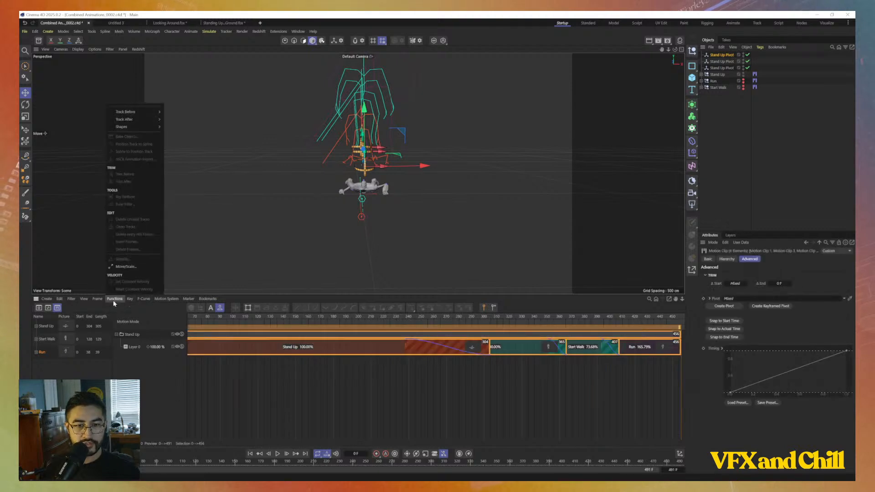
left_click(92, 299)
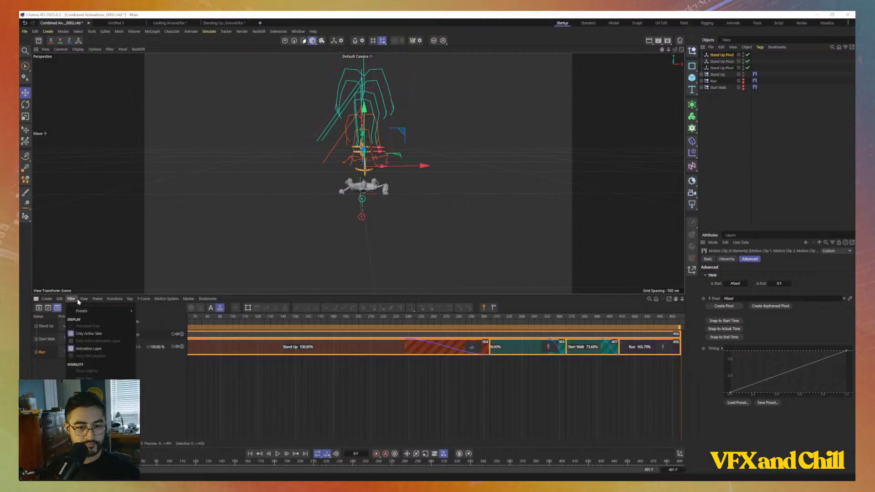
left_click(60, 299)
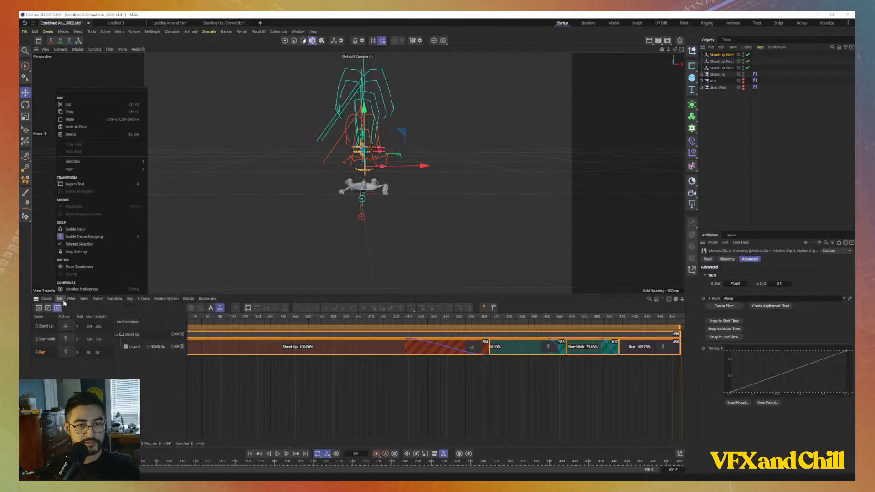
mouse_move(78, 302)
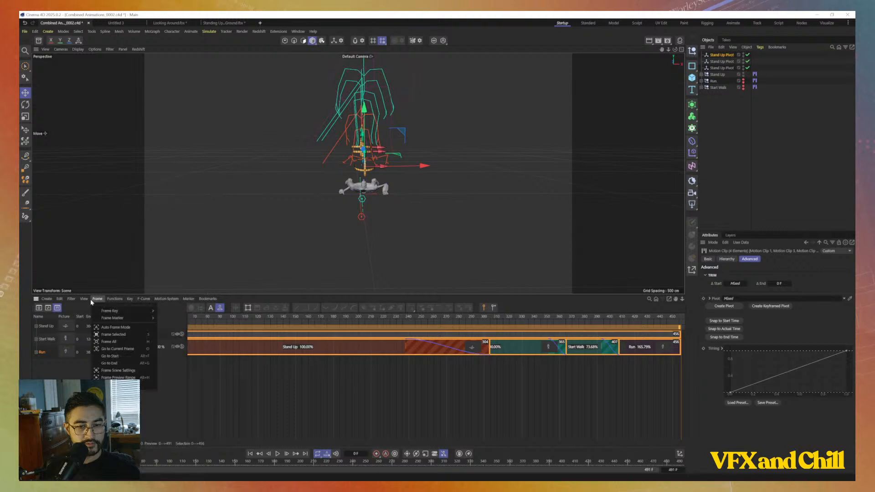
mouse_move(108, 300)
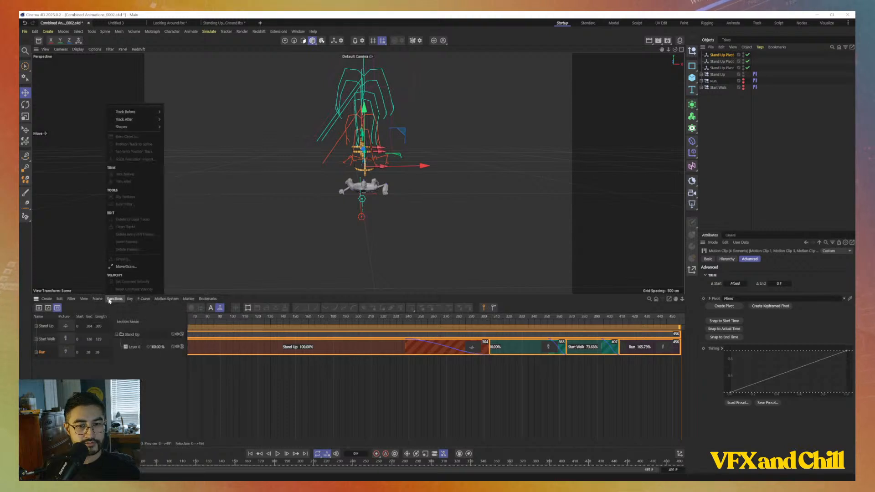
left_click(124, 342)
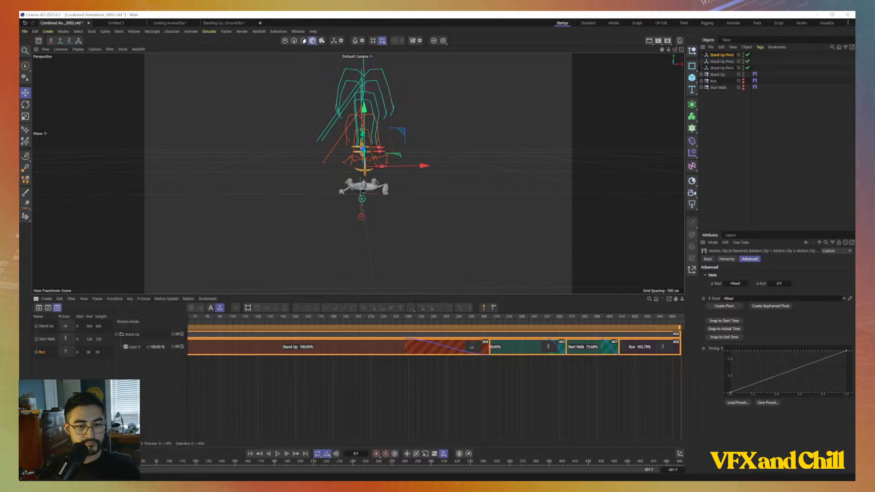
left_click(130, 346)
left_click(166, 299)
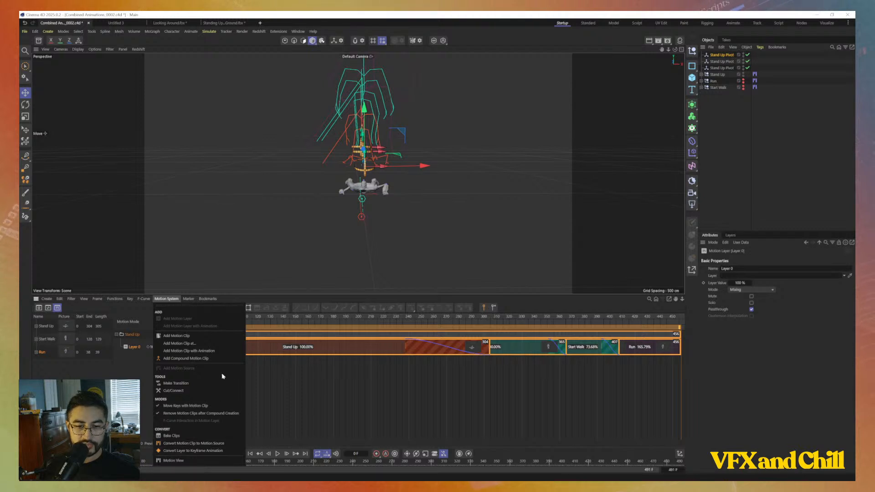
Delete the Run clip from the Stand Up rig's motion layer
left_click(797, 411)
left_click(631, 346)
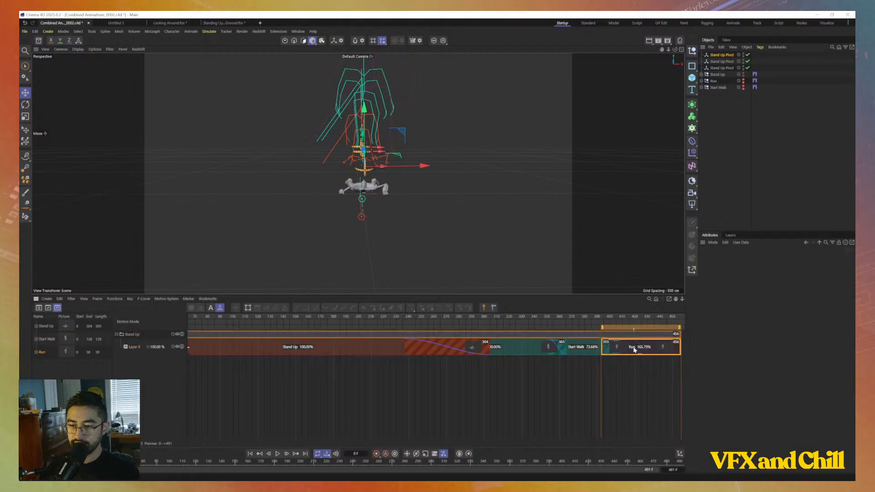
key("Delete")
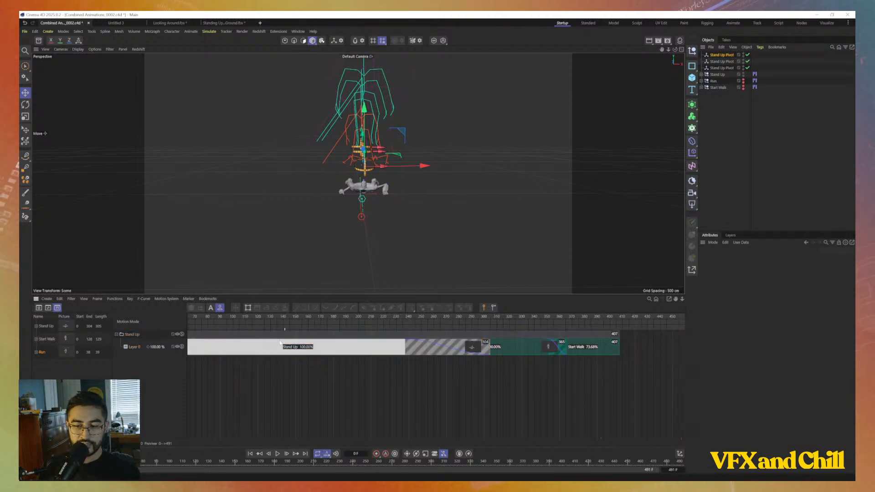
Convert the motion layer with the remaining Stand Up and Start Walk clips to keyframe animation
left_click(577, 333)
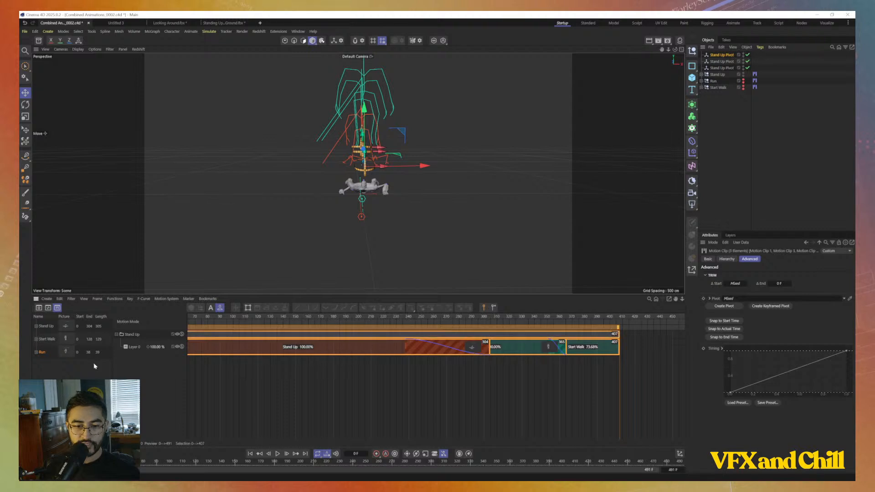
left_click(156, 300)
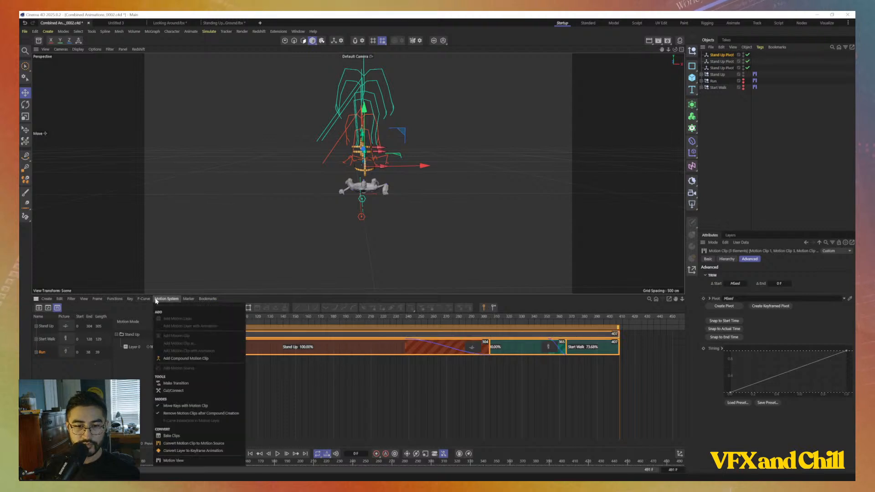
left_click(217, 451)
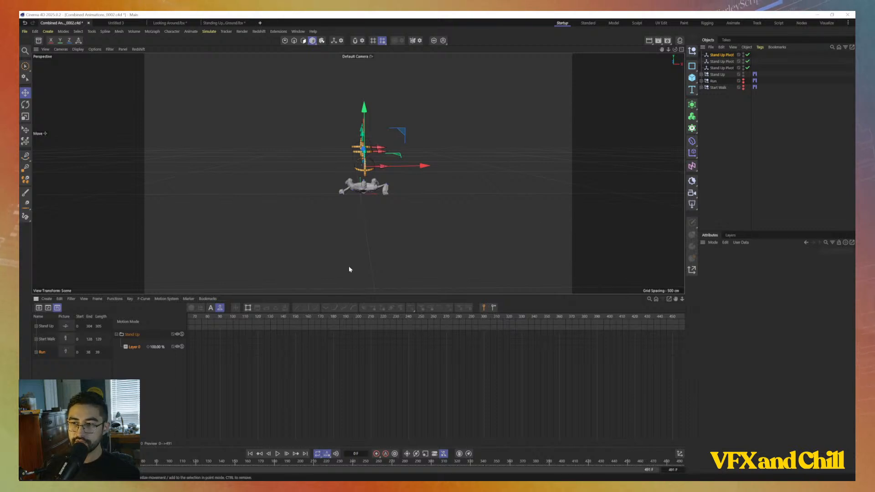
Delete the three Stand Up Pivot objects and the Run and Start Walk rigs, keeping only the Stand Up rig
left_click_drag(358, 174, 486, 218, "alt")
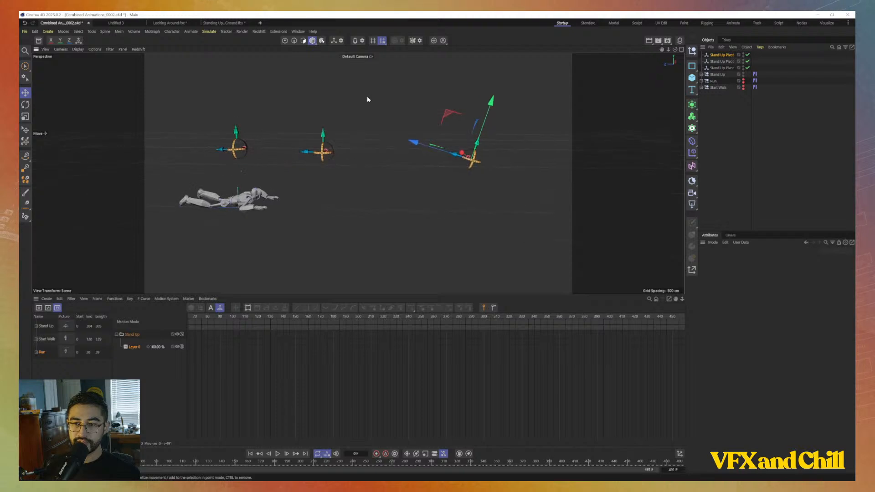
left_click(357, 195)
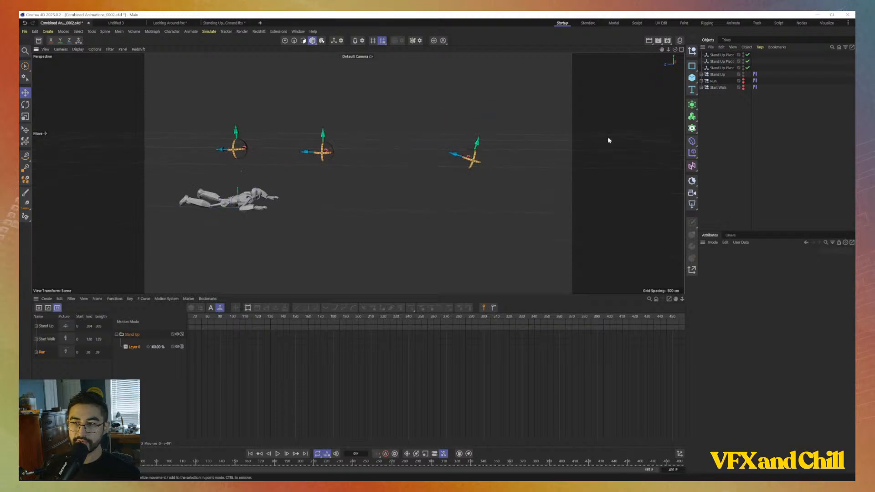
left_click(720, 55)
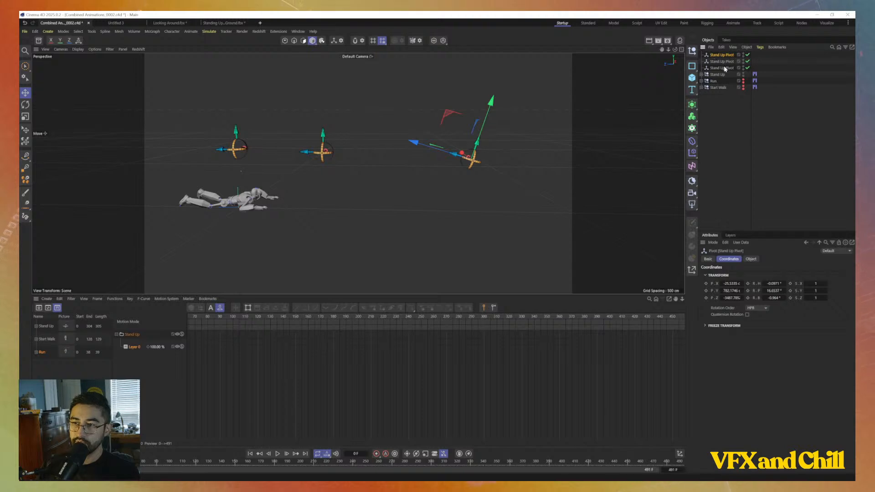
left_click(714, 82, "ctrl")
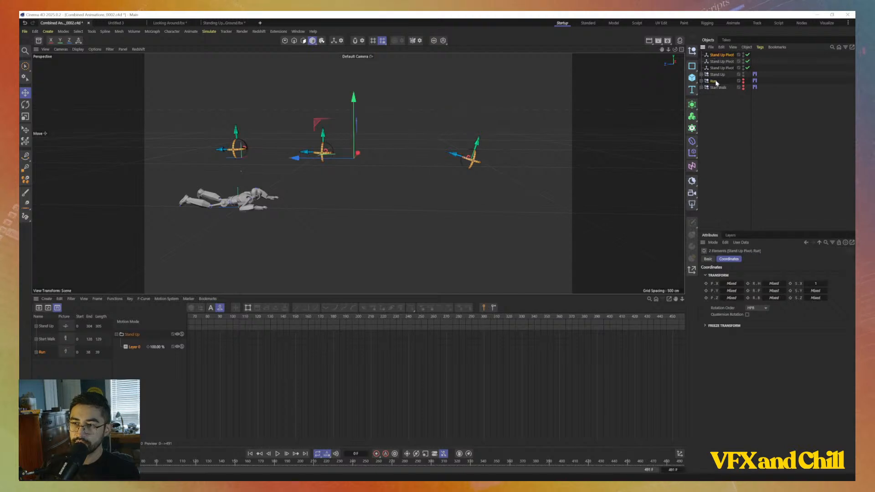
left_click(719, 87, "ctrl")
left_click(723, 61, "ctrl")
left_click(728, 68, "ctrl")
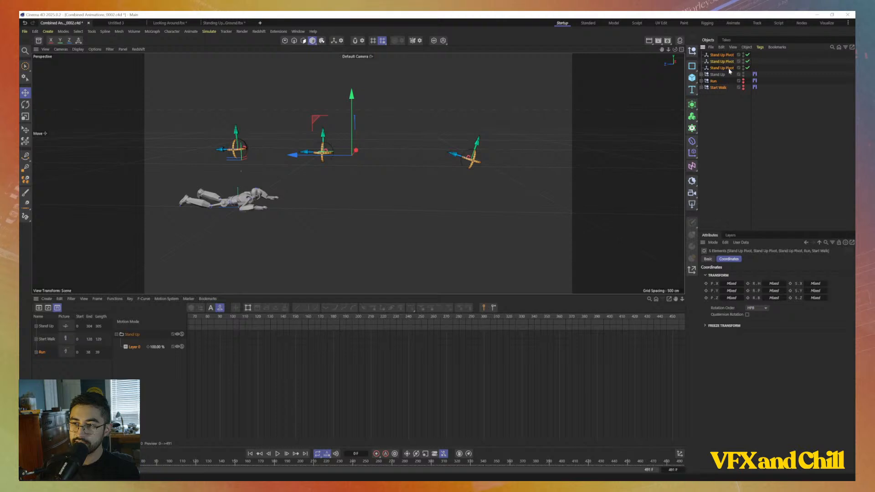
key("Delete")
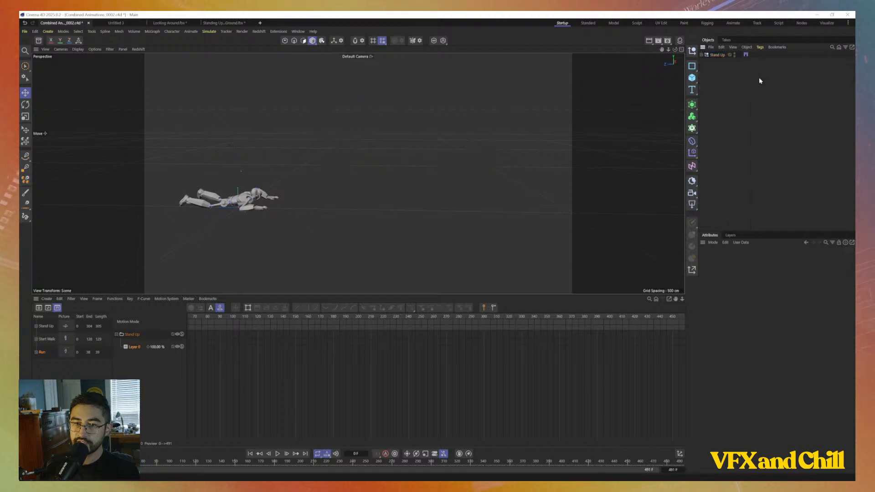
Delete the Motion System tag from the Stand Up null and expand the null's hierarchy
left_click(719, 55)
left_click(745, 55)
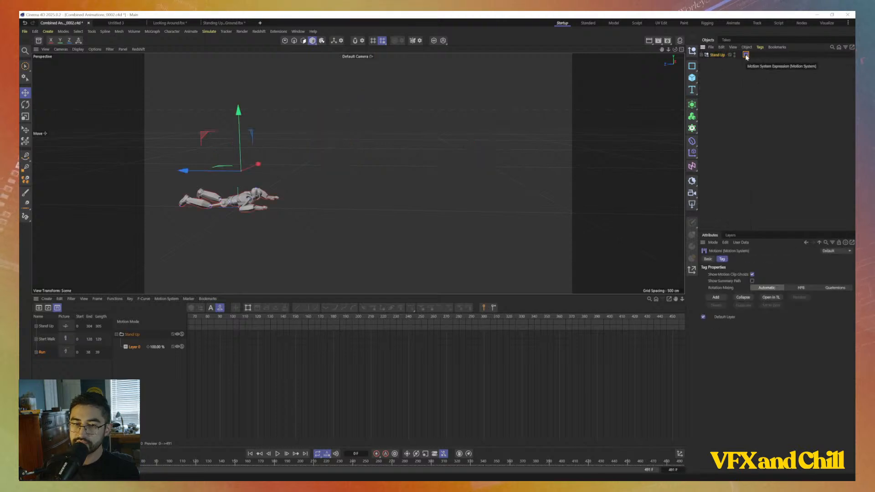
key("Delete")
left_click(719, 55)
left_click(703, 55)
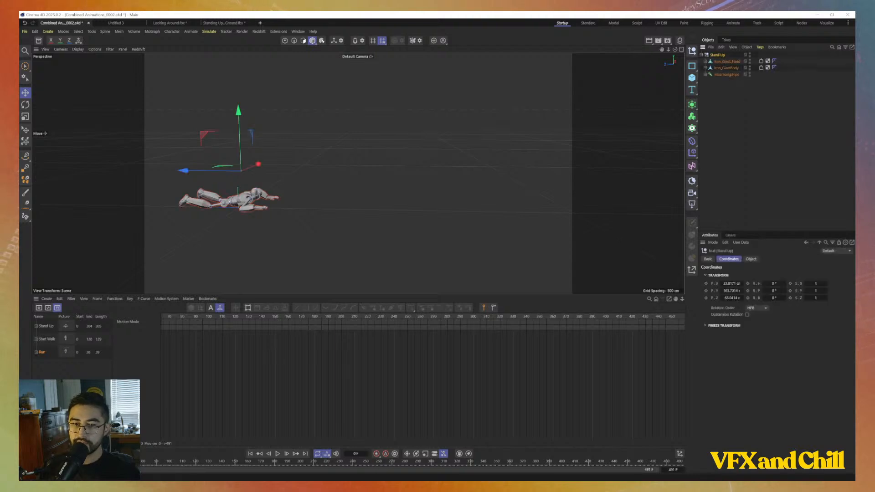
Play the animation with the timeline in Dope Sheet mode and examine the mixamorigHips joint's motion path
left_click(278, 453)
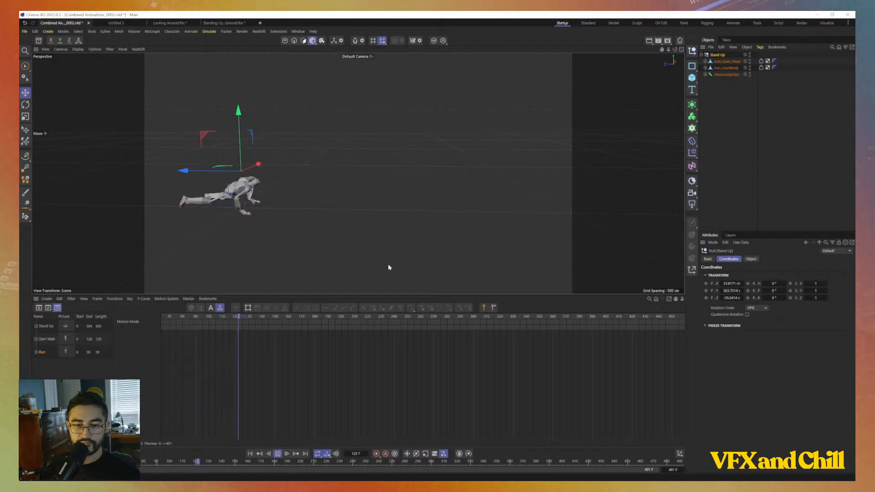
left_click(38, 308)
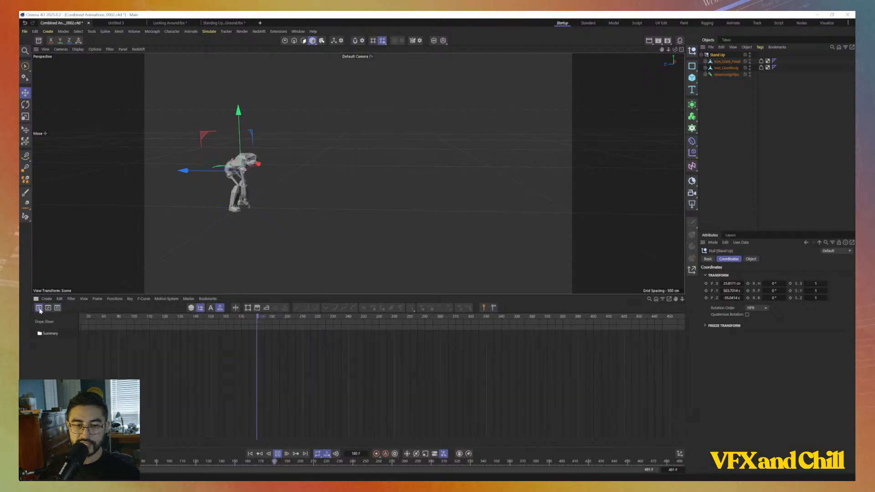
left_click(705, 75)
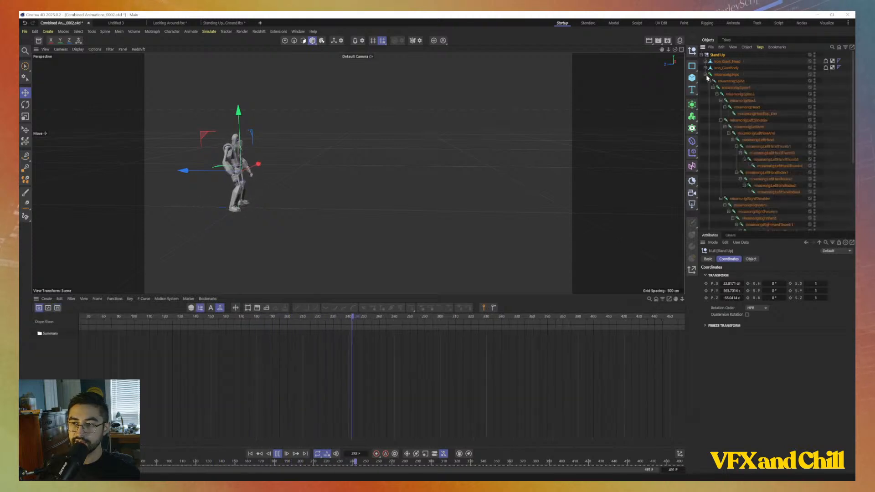
left_click(726, 74)
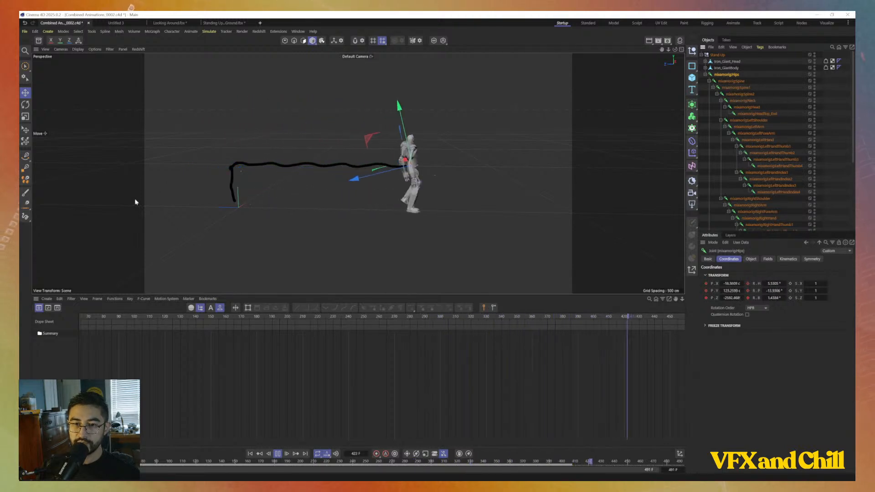
left_click(277, 453)
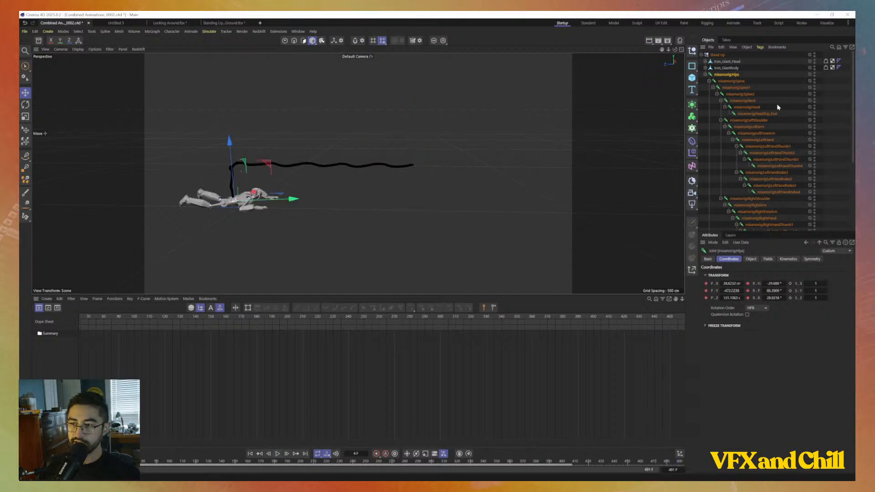
Inspect the mixamorigSpine1 joint's keyframes on the lying robot and return the playhead to frame 0
scroll(283, 193, "up", 2)
scroll(272, 189, "up", 5)
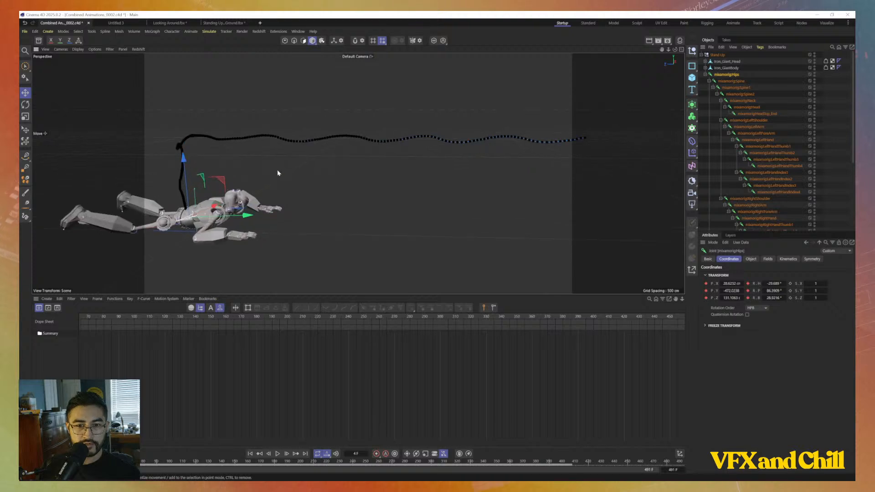
left_click_drag(277, 170, 294, 164, "alt")
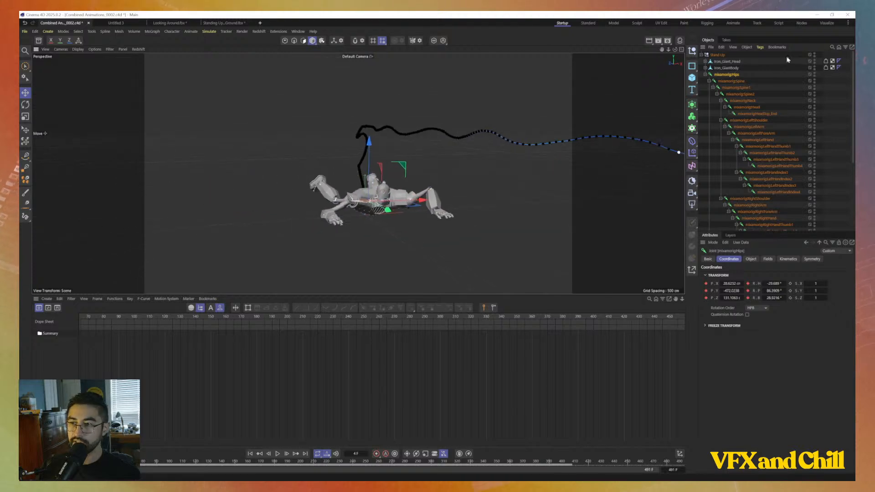
left_click(738, 87)
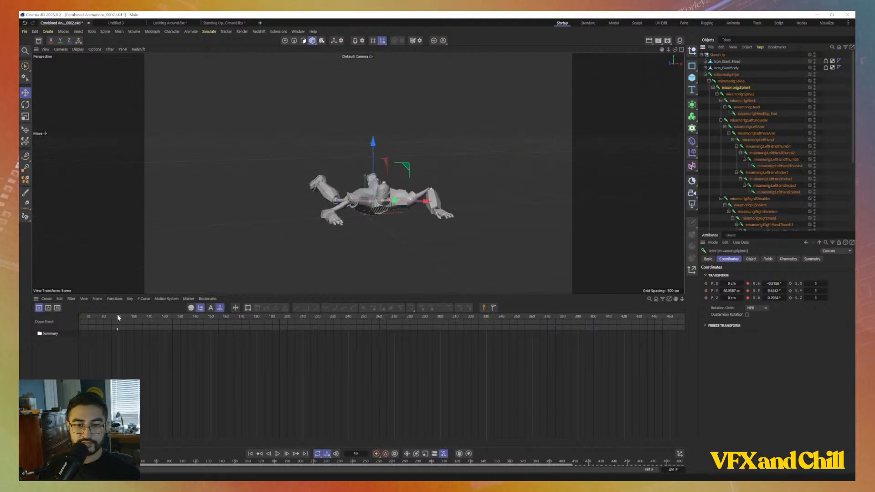
mouse_move(118, 318)
left_mouse_down()
mouse_move(612, 318)
mouse_move(110, 317)
left_mouse_up()
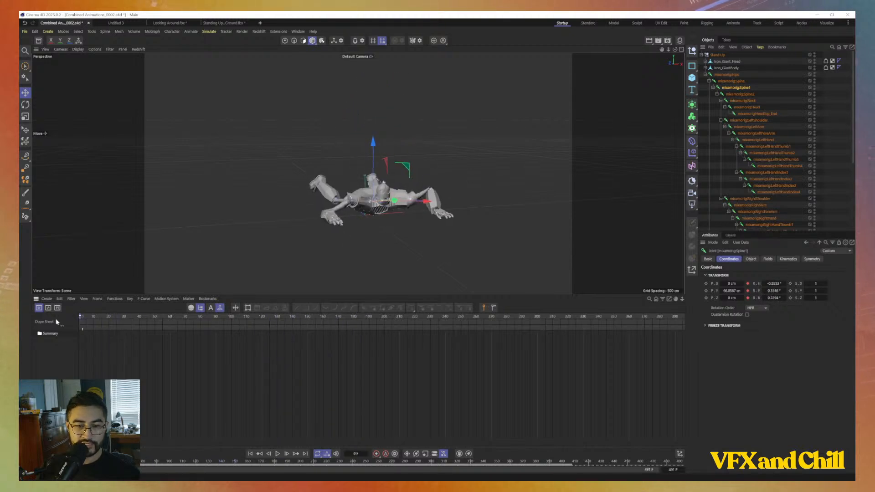
left_click_drag(111, 318, 81, 319)
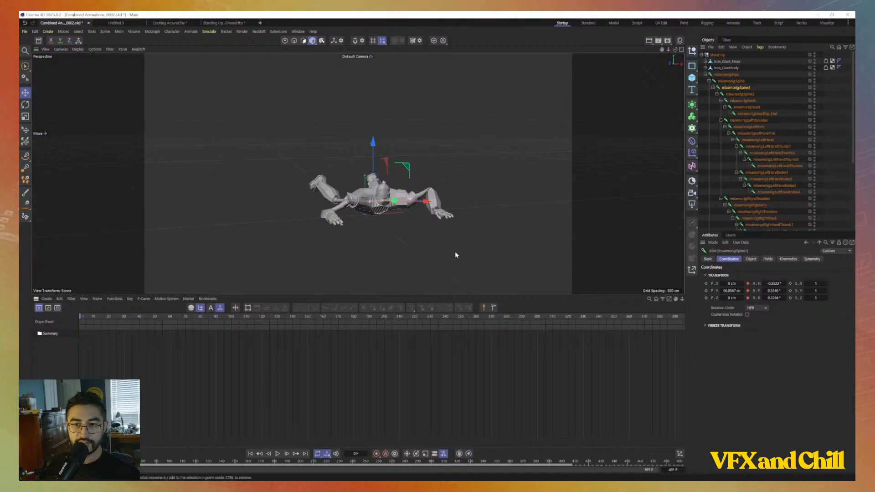
Collapse the mixamorigHips hierarchy, save an incremental version of the project, and select the Stand Up null
left_click(705, 75)
key("ctrl+alt+s")
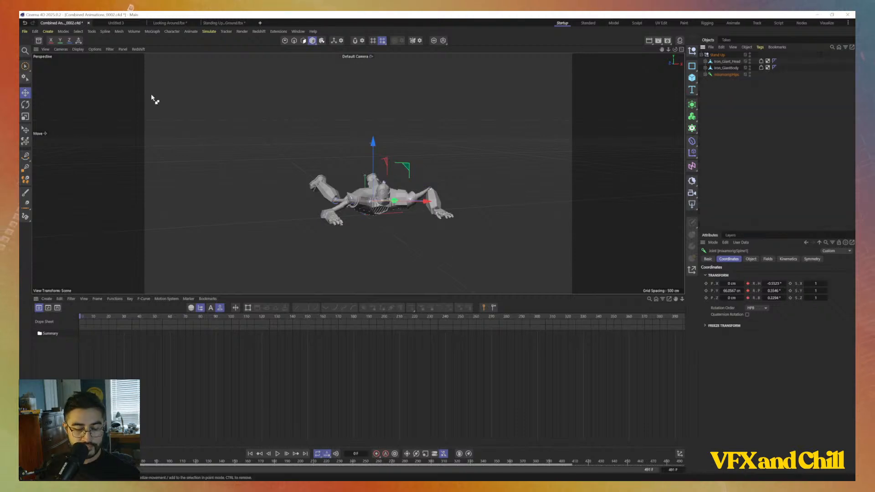
left_click_drag(366, 241, 374, 230, "alt")
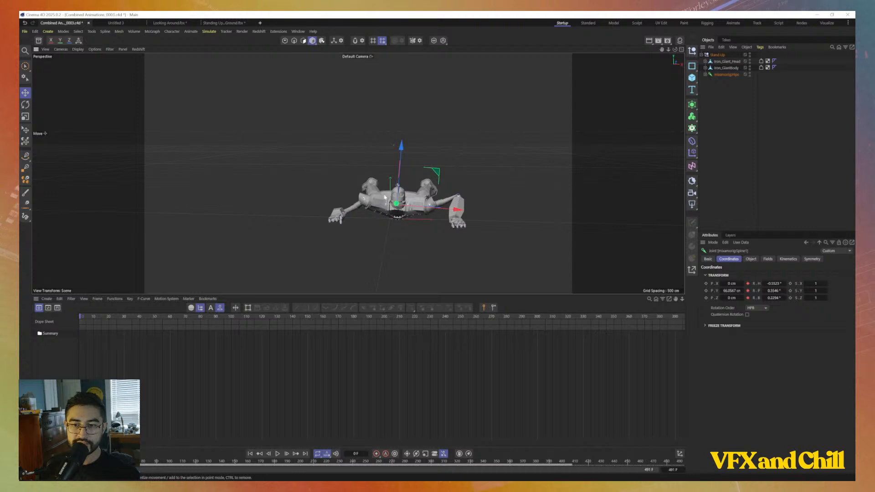
left_click(717, 55)
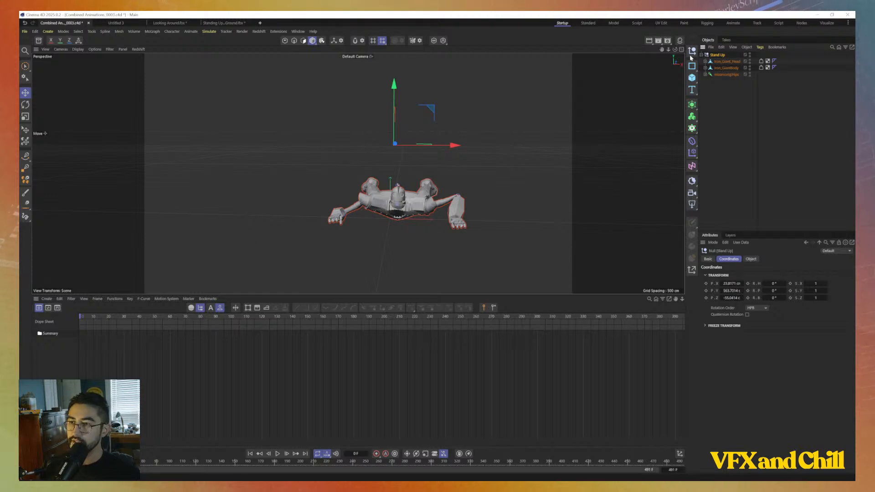
left_click(725, 56)
left_click(715, 55)
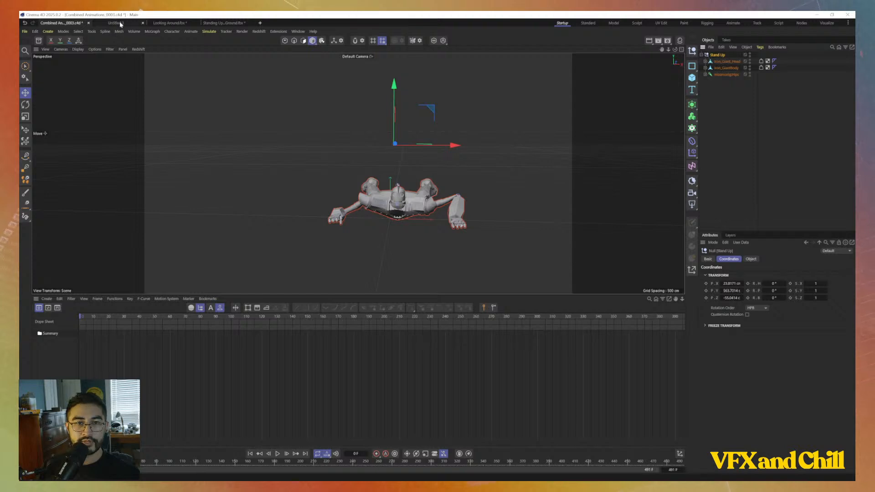
Open the recent project Forest Floor Reveal_0005.c4d
left_click(24, 31)
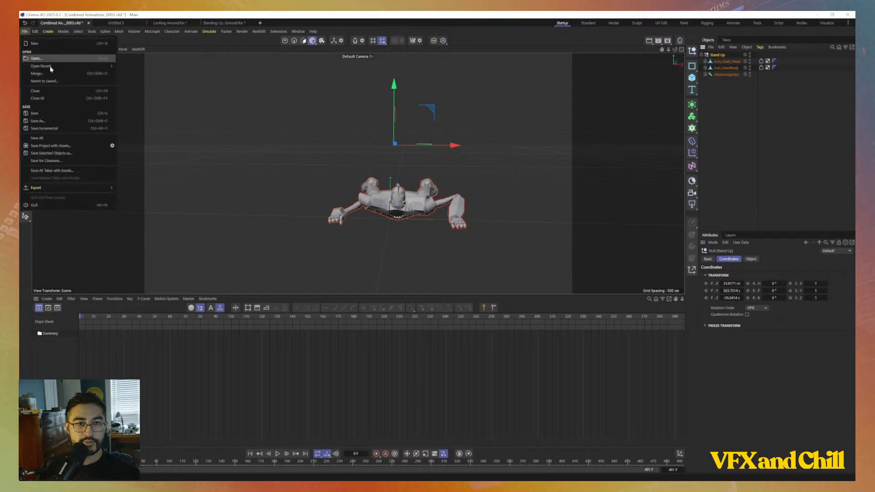
mouse_move(58, 66)
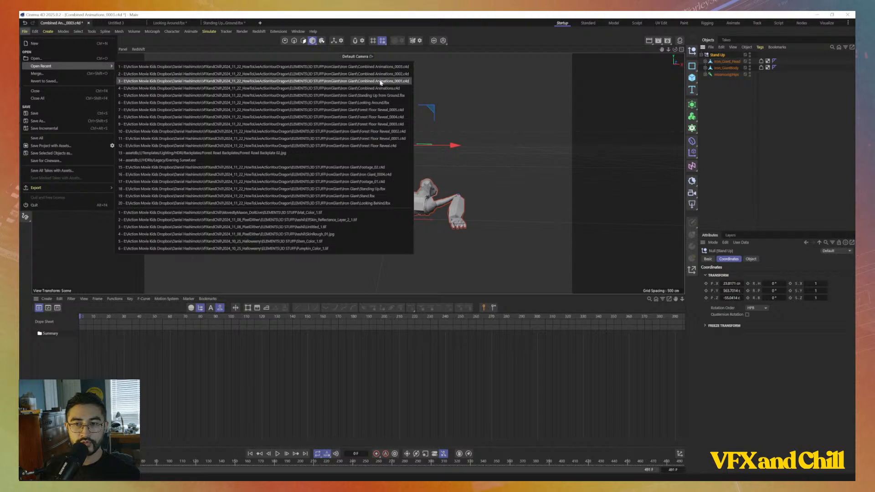
left_click(393, 111)
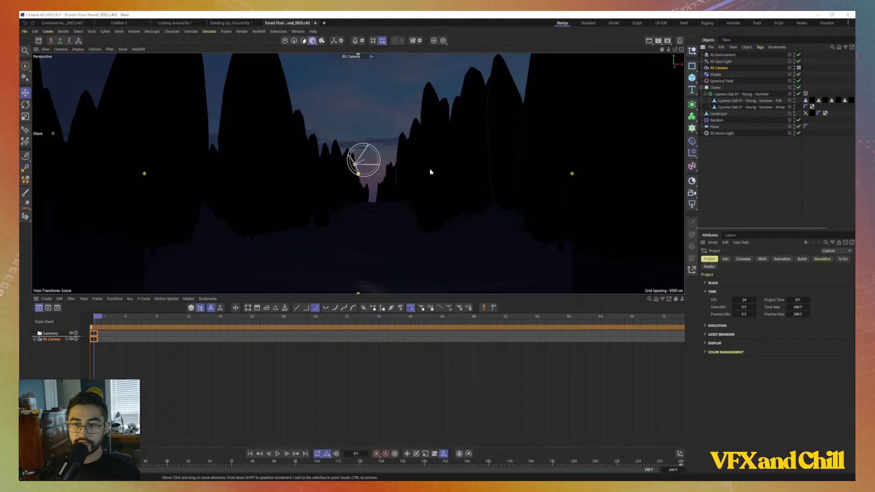
Review the Cypress Oak tree object and the Shader effector's Shading settings in the forest scene
left_click(464, 164)
left_click(814, 165)
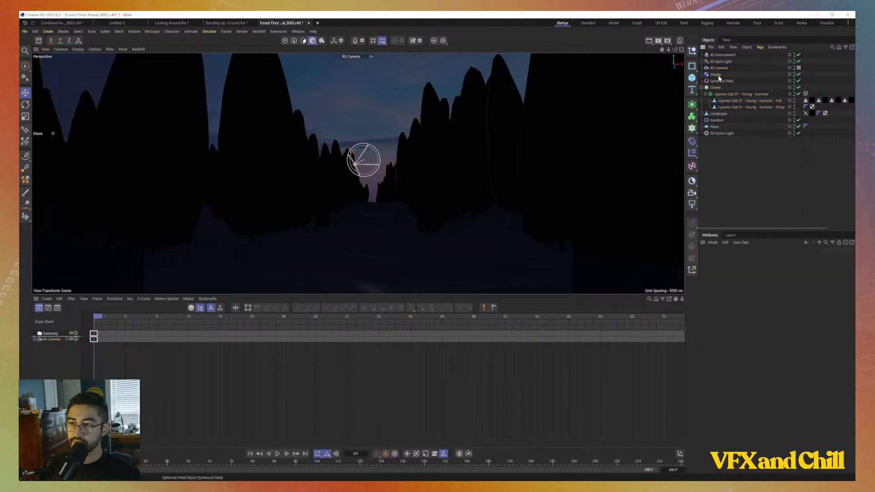
left_click(734, 94)
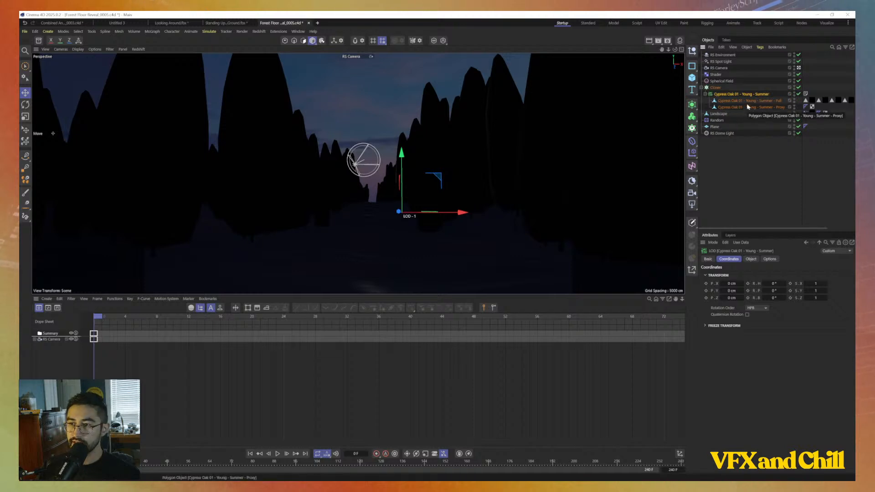
left_click(719, 74)
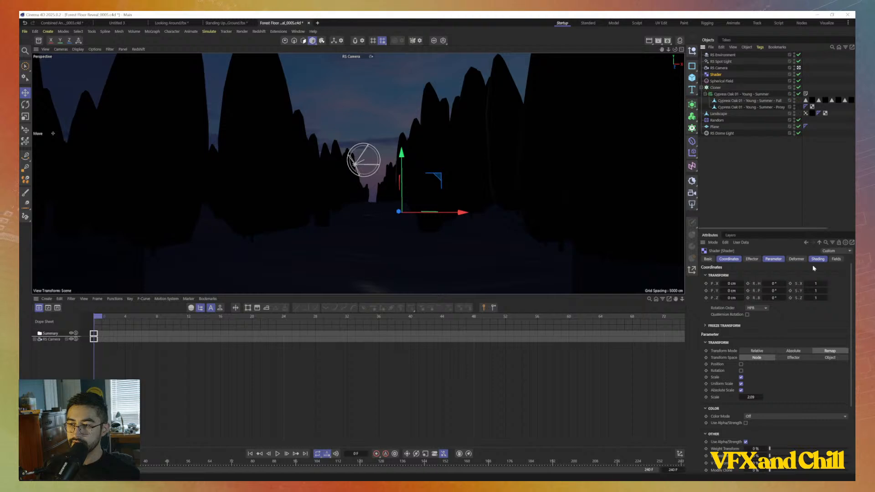
left_click(841, 261)
left_click(818, 259)
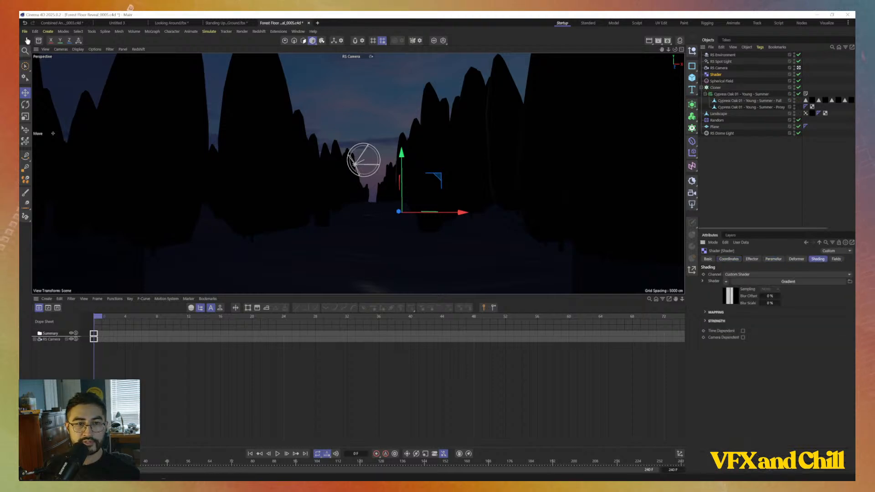
Search the Asset Browser for "tree" and browse the tree models
left_click(40, 41)
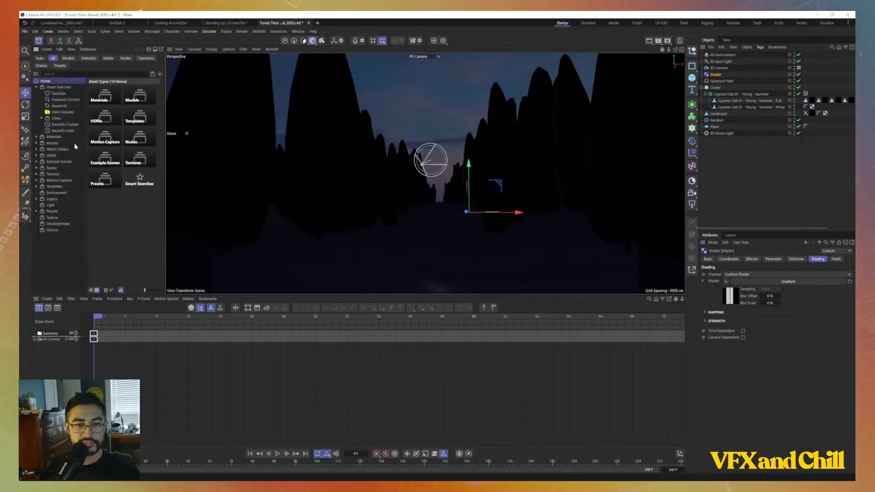
left_click(86, 74)
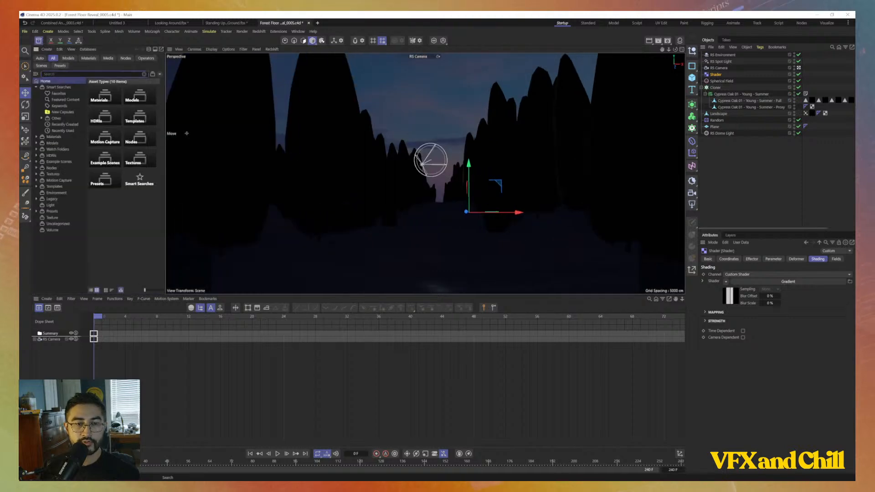
type("tree")
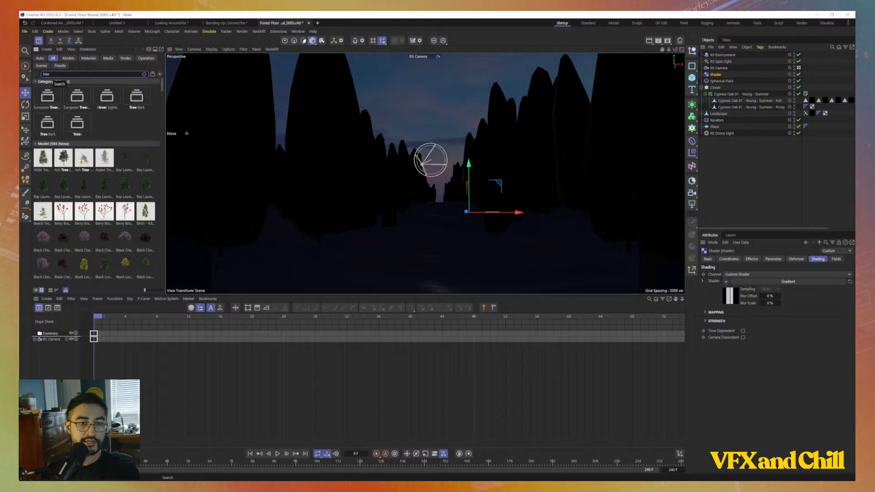
scroll(79, 190, "down", 10)
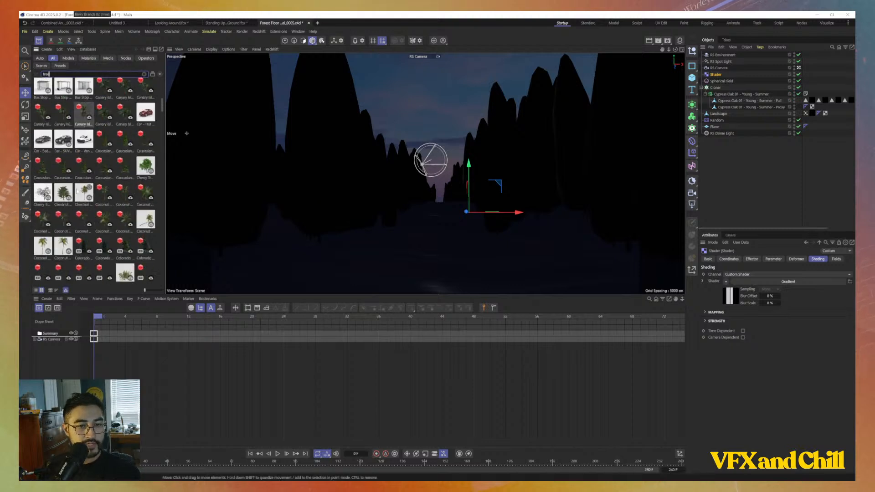
scroll(79, 191, "down", 2)
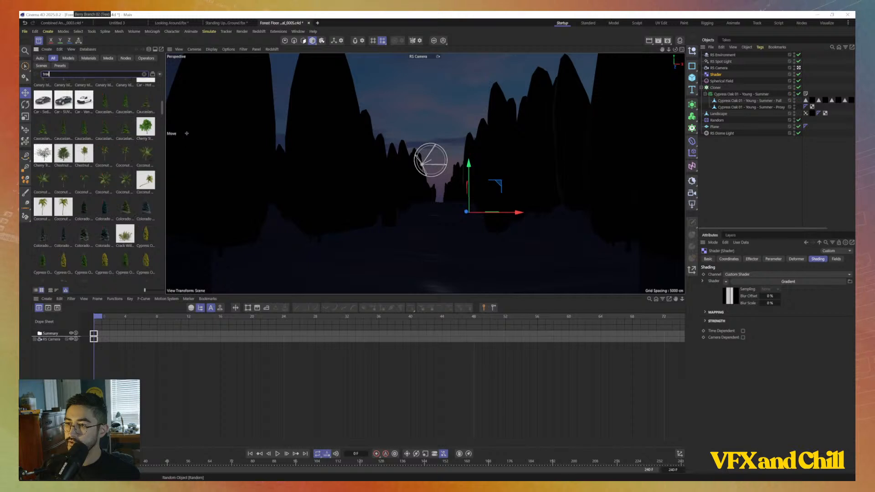
Try to replace the Cypress Oak inside the Cloner with the Caucasian Fir 02 - Young - Summer tree asset
left_click(728, 94)
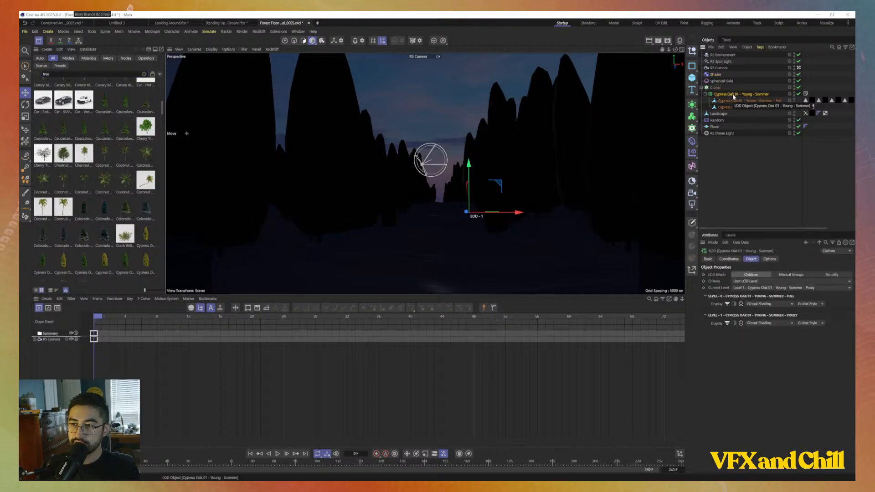
key("Delete")
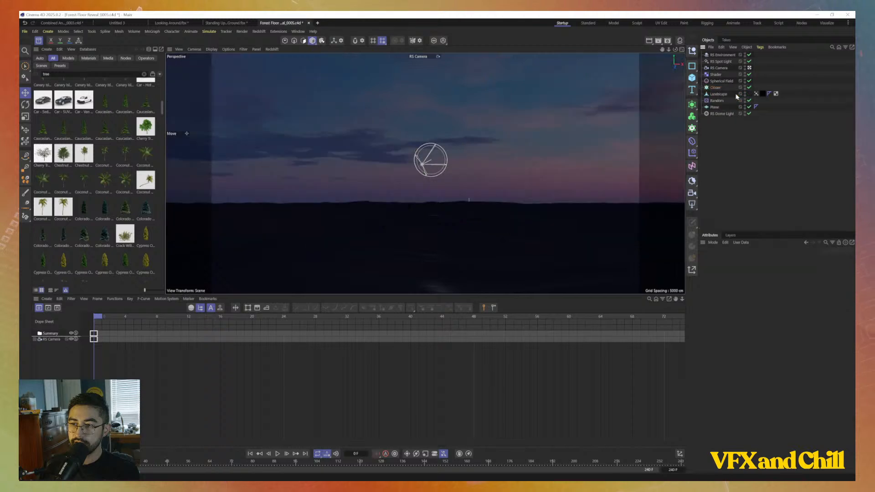
left_click(714, 88)
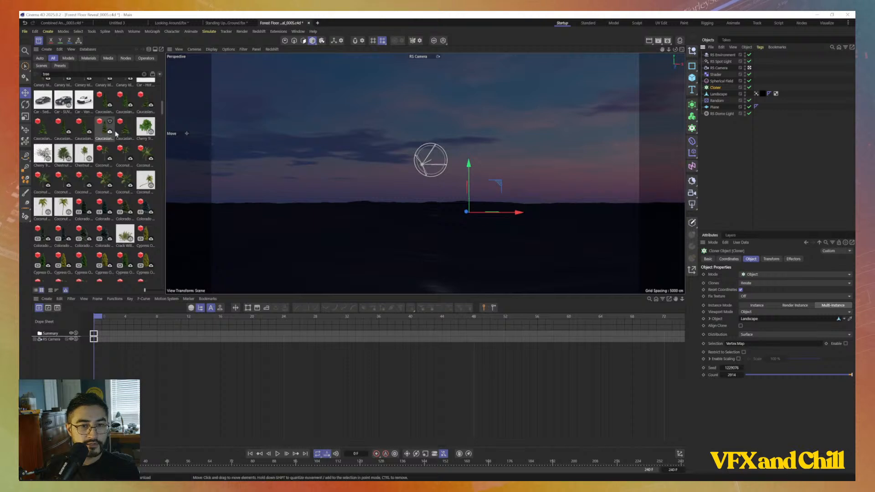
left_click(125, 134)
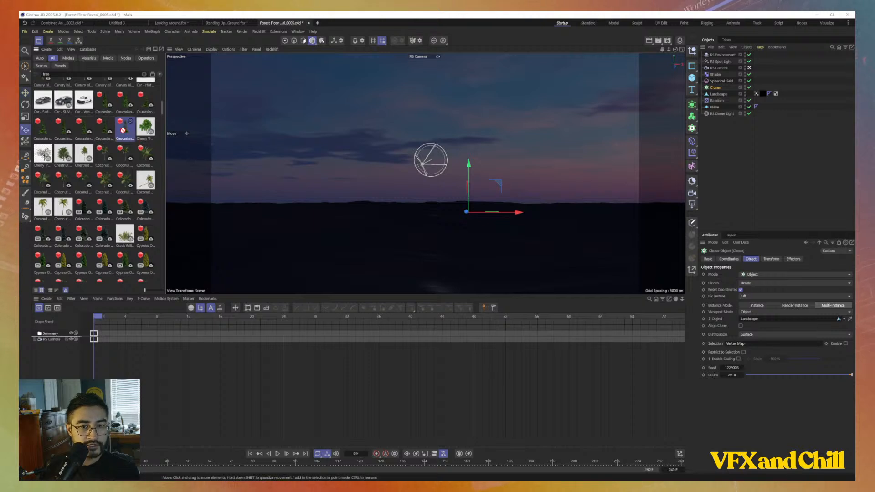
left_click_drag(730, 79, 715, 88)
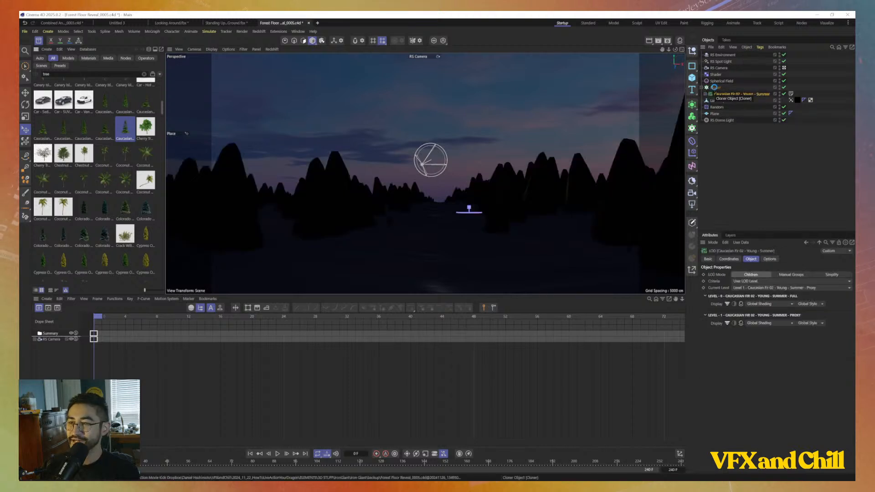
left_click(714, 87)
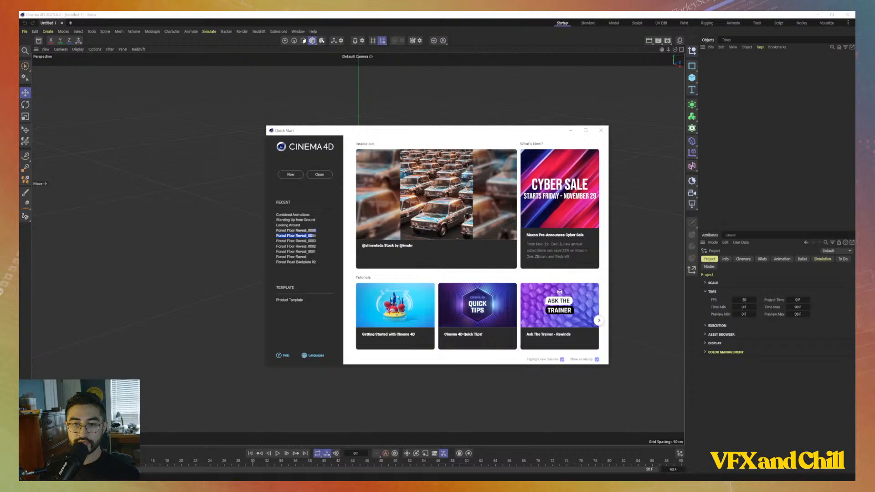
Dismiss the Quick Start window and reopen the Forest Floor Reveal_0005 project
key("Escape")
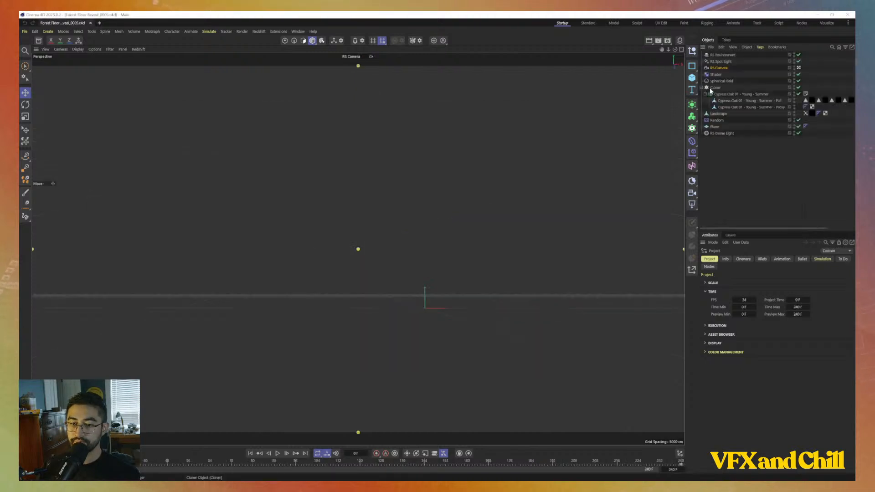
Delete the Cypress Oak 01 - Young - Summer tree from the Cloner and select the empty Cloner
left_click(742, 94)
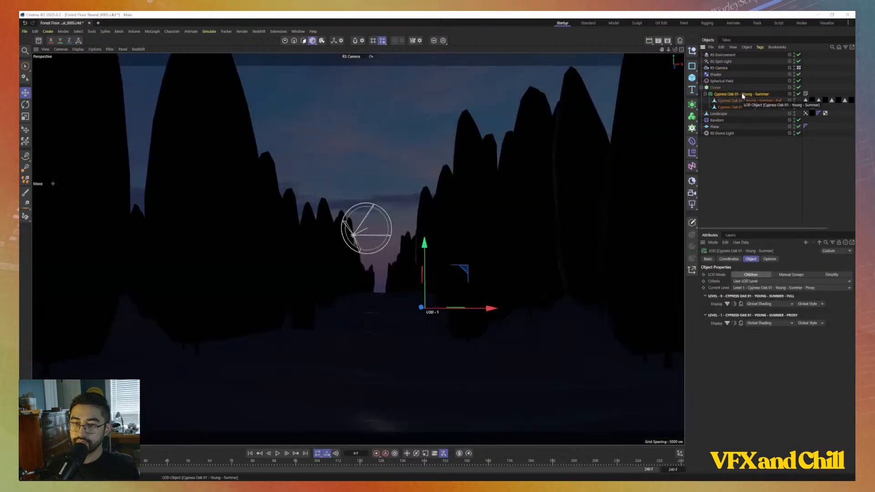
key("Delete")
left_click(716, 87)
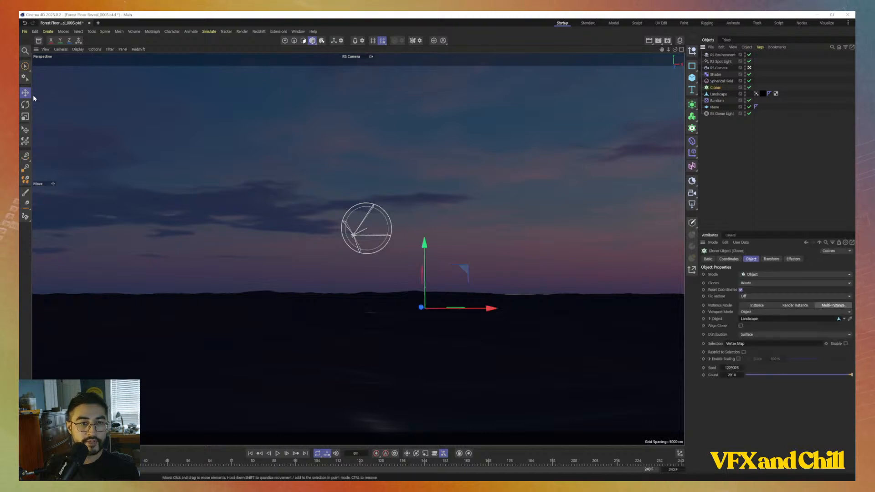
Search the Asset Browser for "tree" and add the Caucasian Fir 02 - Young - Fall model to the scene
left_click(38, 40)
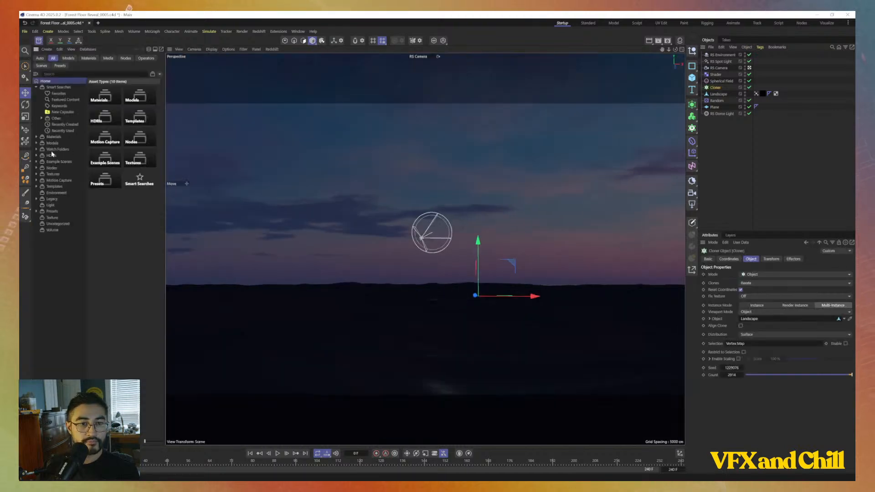
left_click(68, 74)
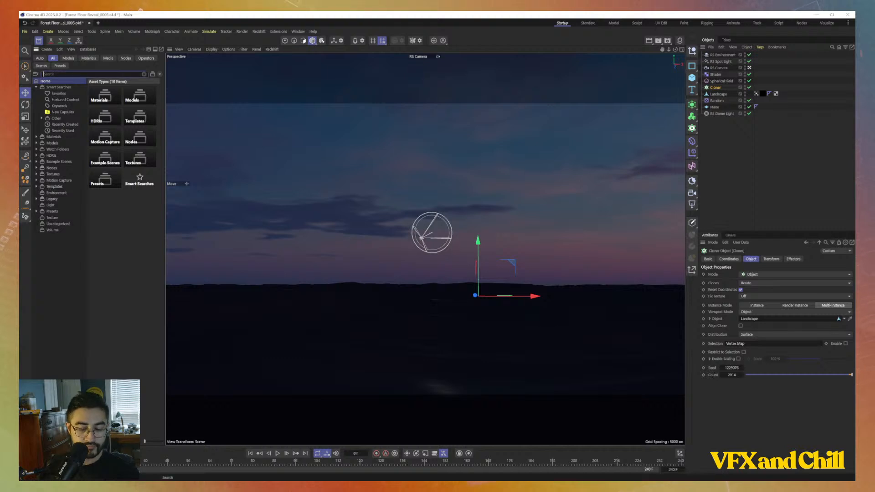
type("tri")
type("ee")
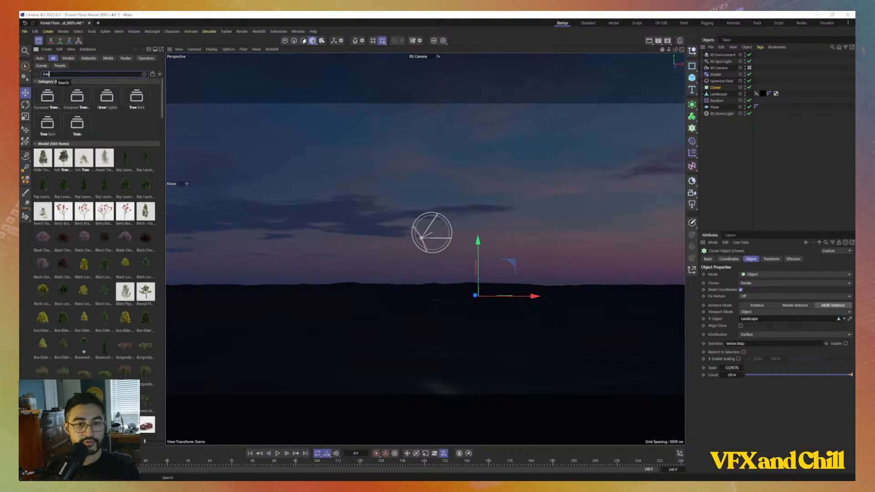
scroll(130, 364, "down", 3)
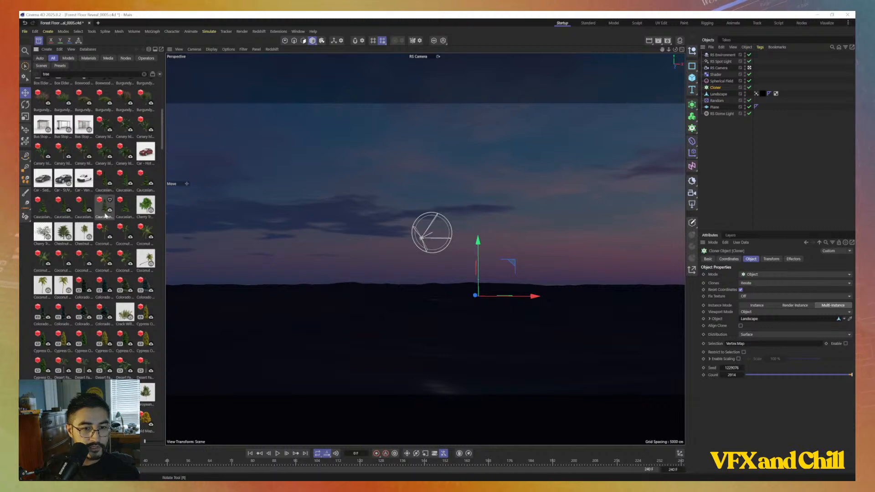
left_click(109, 210)
left_click_drag(109, 210, 728, 126)
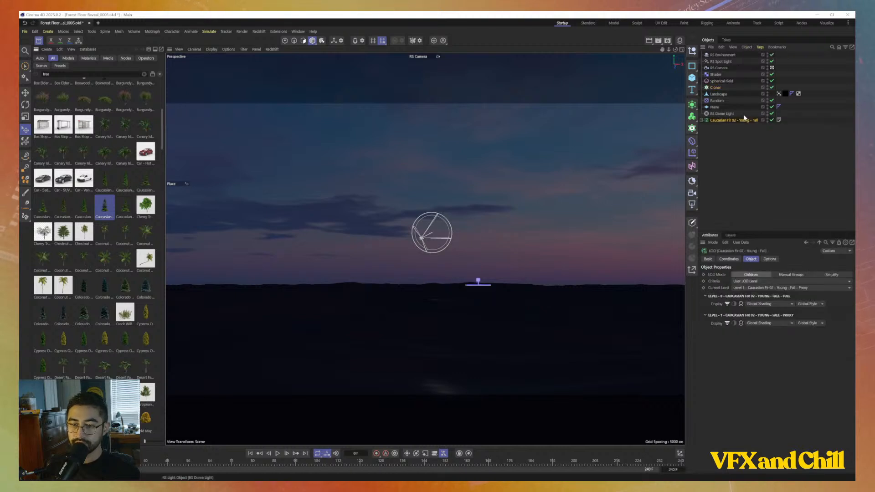
Make the Caucasian Fir 02 - Young - Fall tree a child of the Cloner
left_click(701, 120)
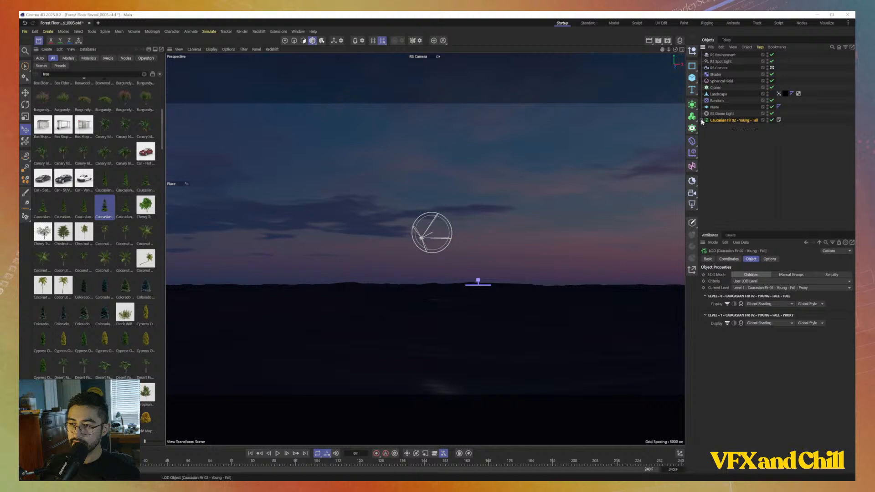
left_click(701, 121)
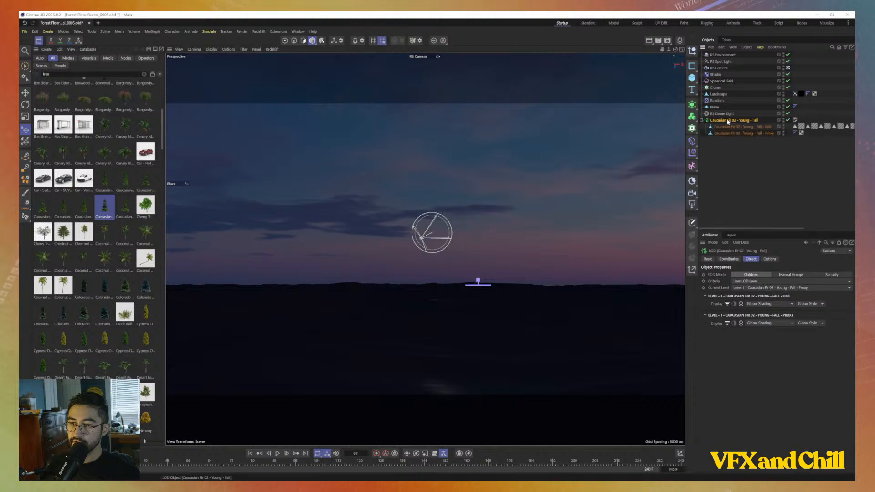
mouse_move(737, 126)
left_mouse_down()
mouse_move(711, 78)
mouse_move(713, 133)
mouse_move(727, 89)
left_mouse_up()
left_click(727, 88)
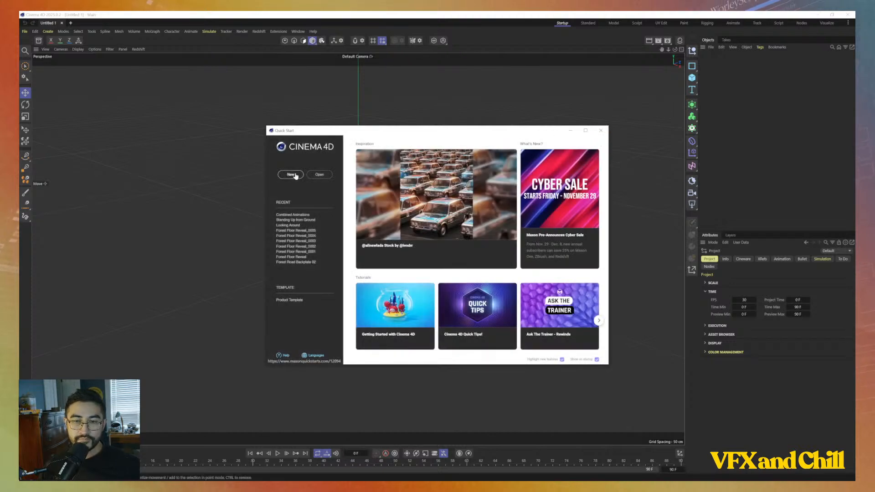
left_click(300, 220)
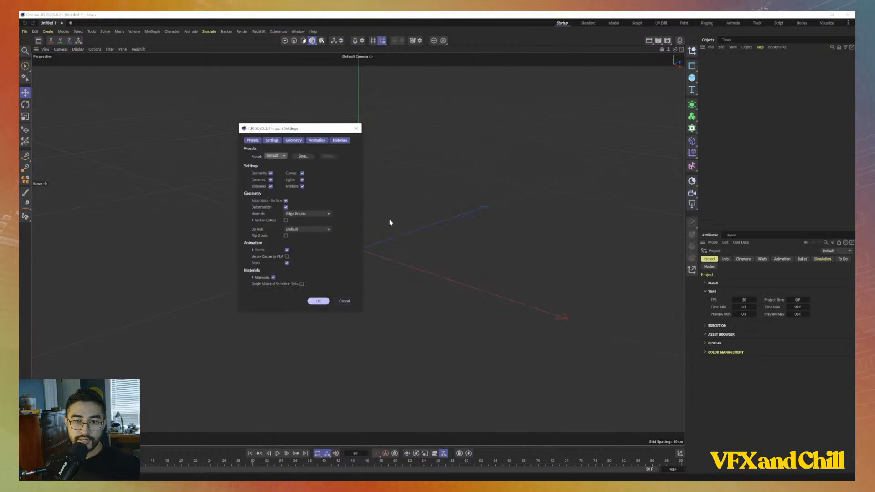
left_click(324, 303)
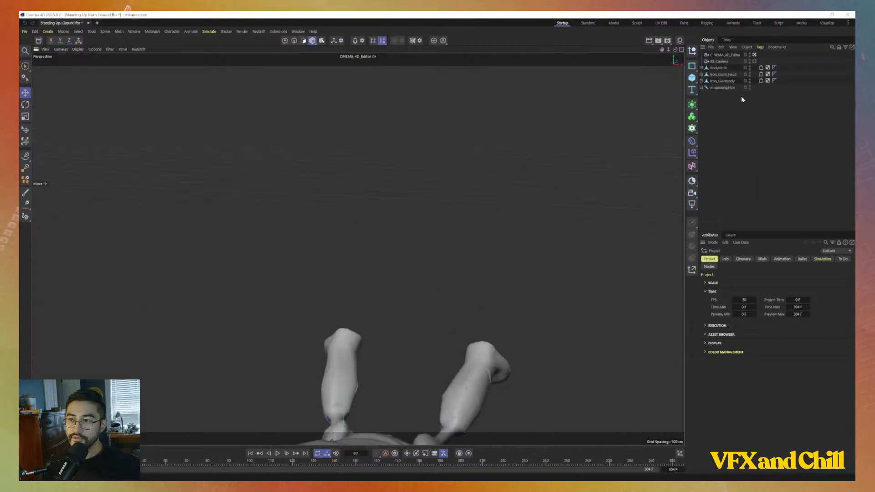
left_click(24, 31)
mouse_move(68, 66)
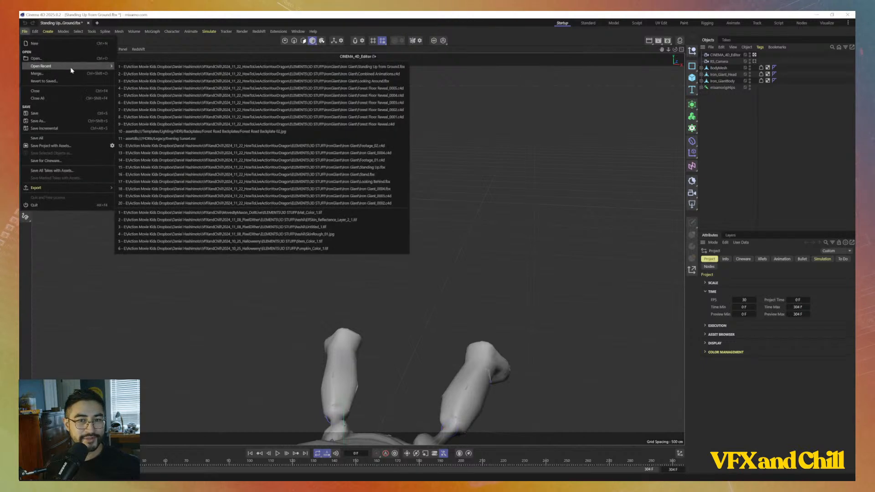
left_click(265, 74)
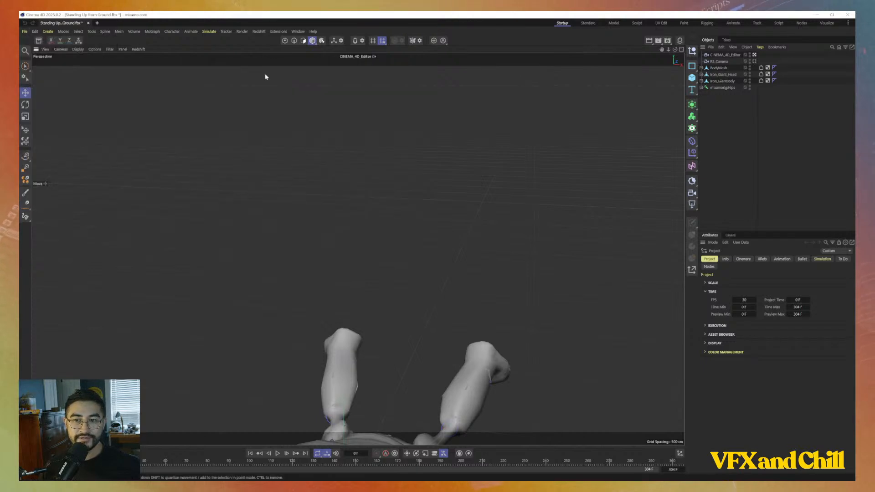
left_click(88, 22)
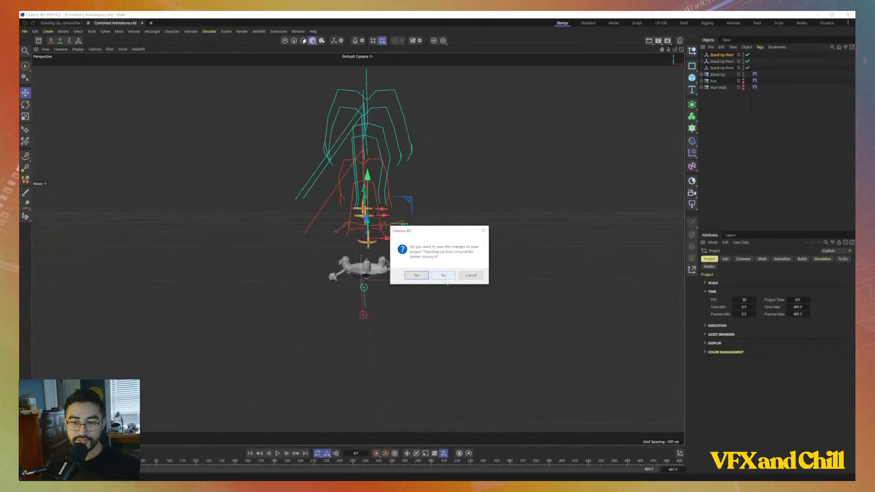
left_click(444, 276)
left_click(88, 23)
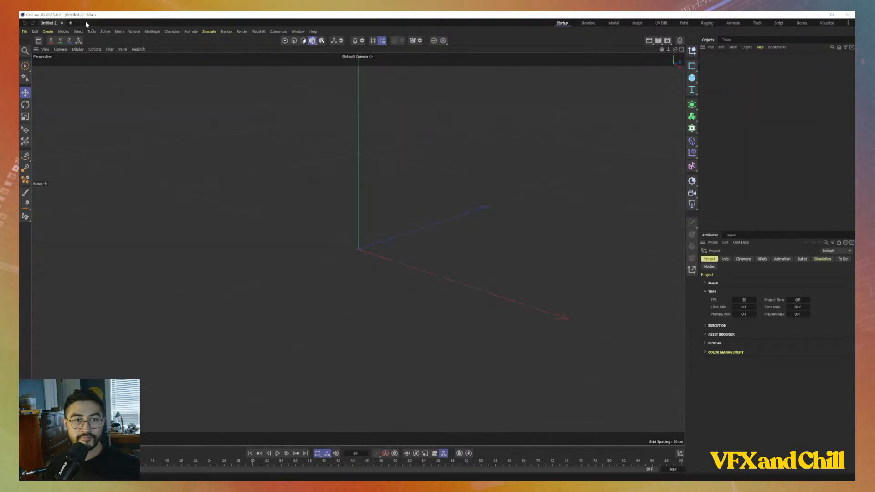
Open the Combined Animations_0003.c4d project
left_click(24, 31)
left_click(62, 58)
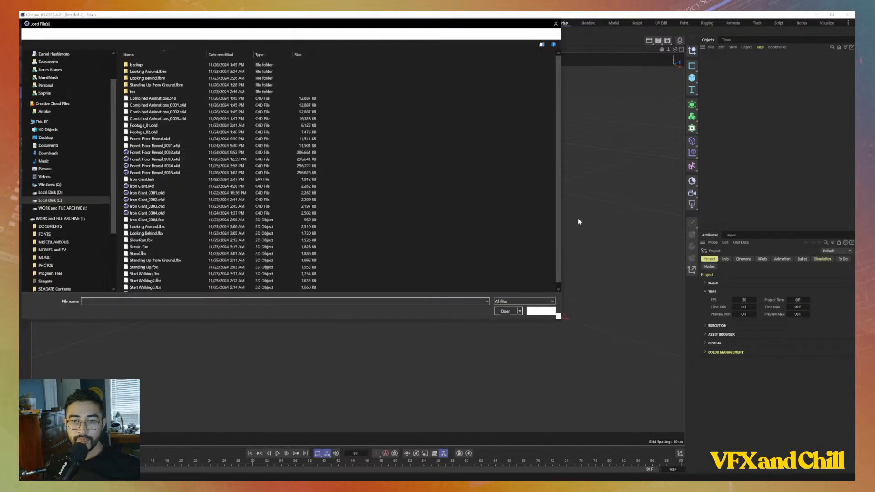
double_click(190, 118)
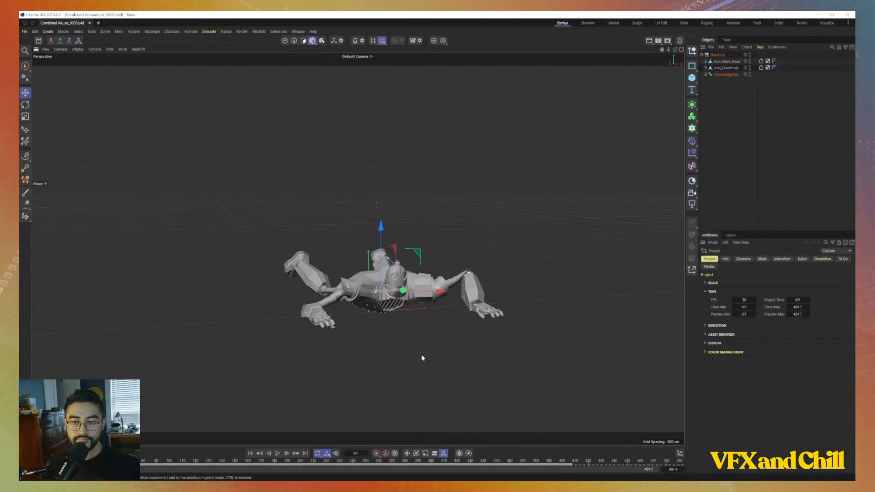
Add a Landscape primitive to the scene with the lying robot
scroll(393, 351, "down", 1)
left_click_drag(394, 341, 385, 261, "alt")
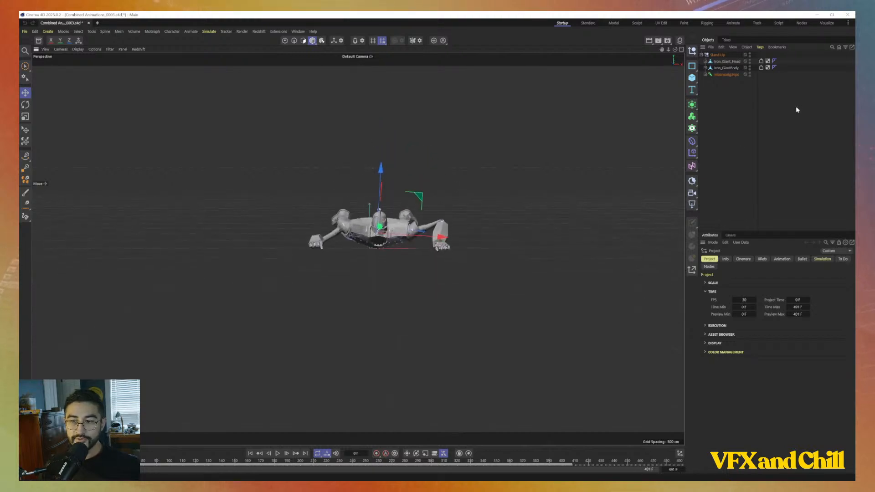
left_click(692, 79)
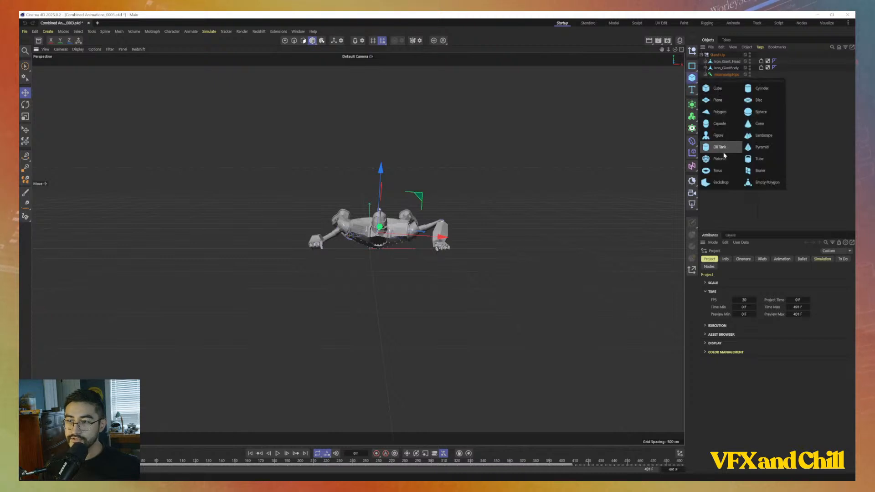
left_click(765, 135)
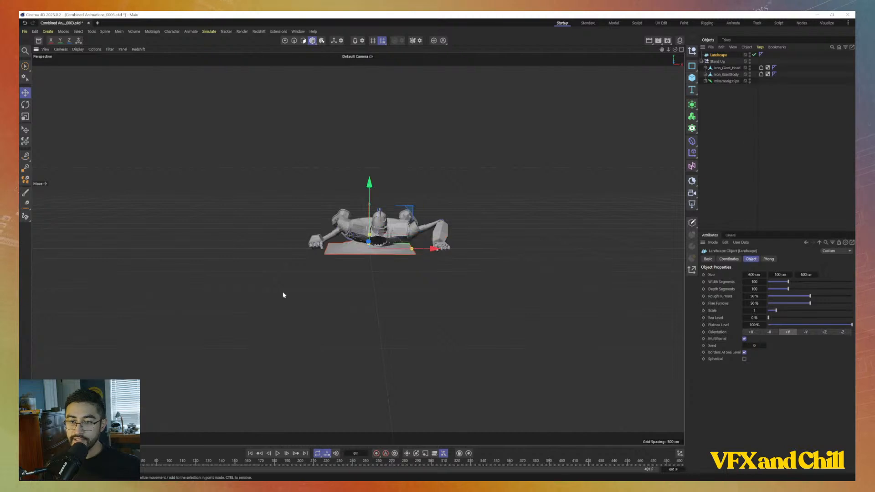
Add a Figure primitive at the robot's position as a scale reference and isolate it with Viewport Solo
left_click_drag(412, 250, 378, 281, "alt")
scroll(379, 299, "down", 5)
scroll(379, 281, "up", 3)
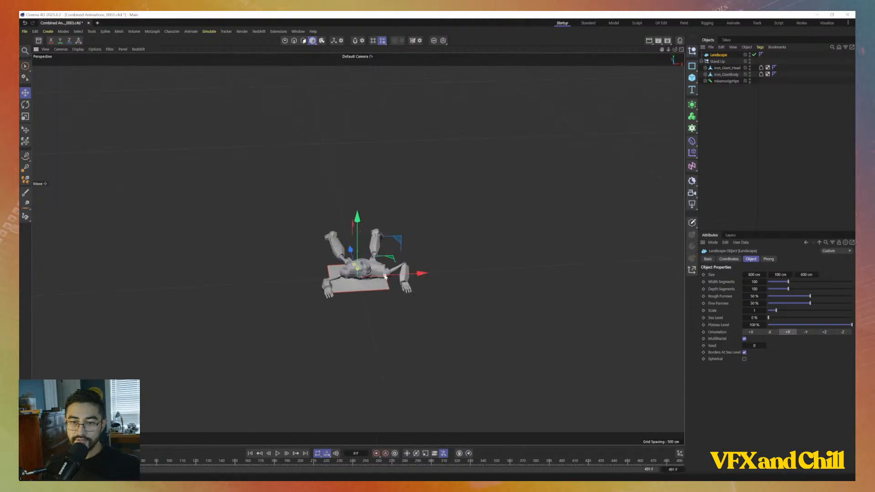
left_click(692, 65)
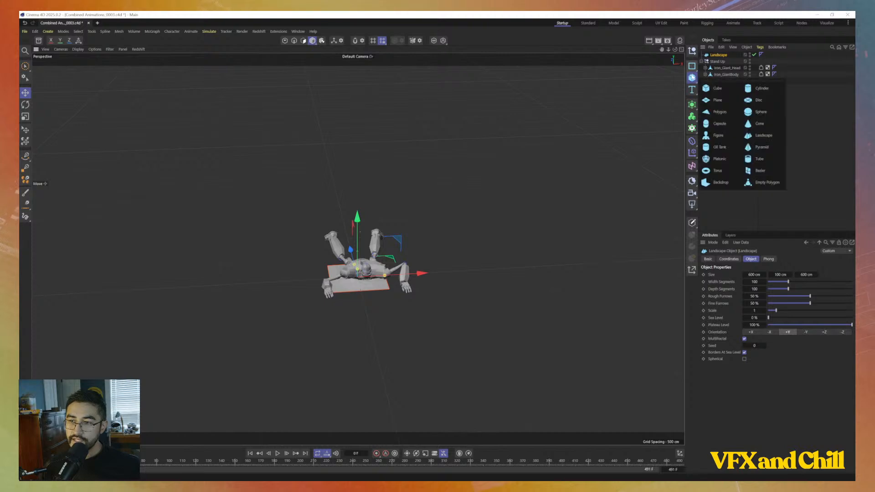
left_click(711, 136)
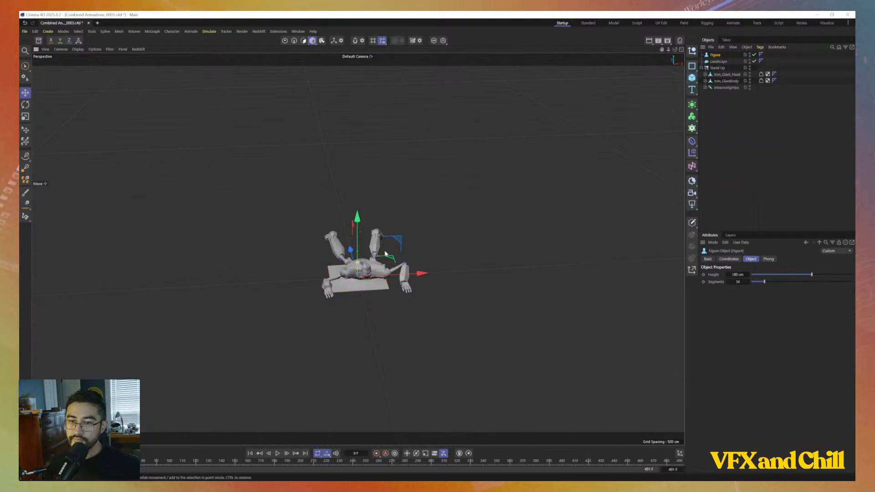
scroll(456, 196, "down", 1)
scroll(376, 242, "up", 8)
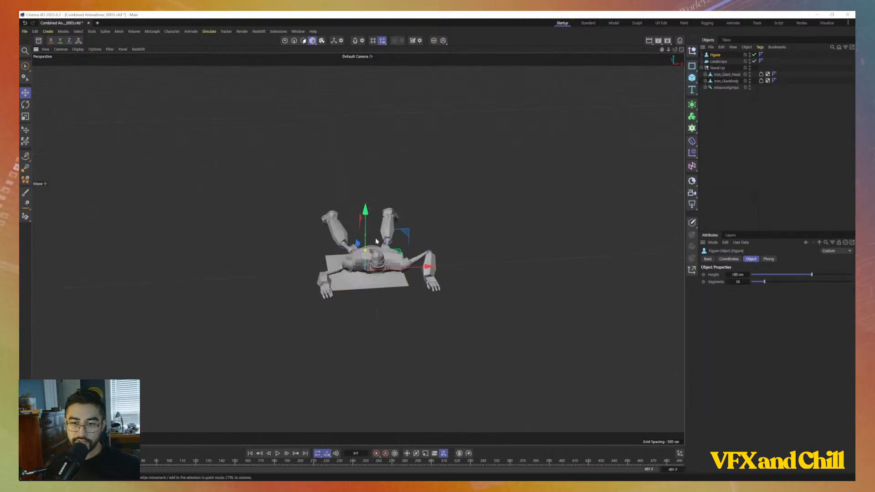
left_click(444, 41)
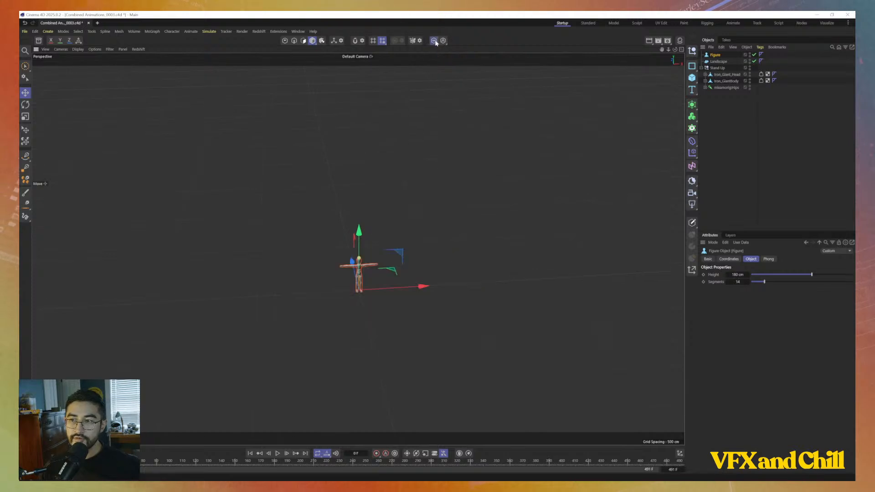
Delete the Figure primitive and turn off Viewport Solo
left_click(716, 67)
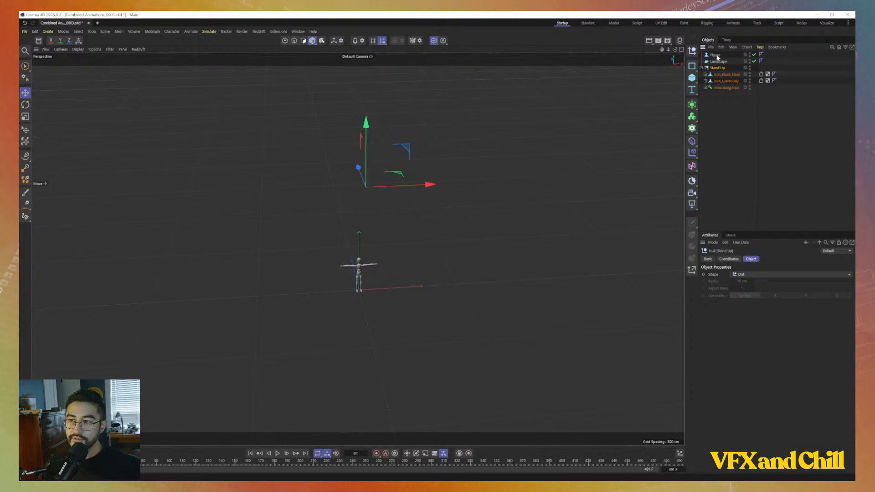
left_click(715, 55)
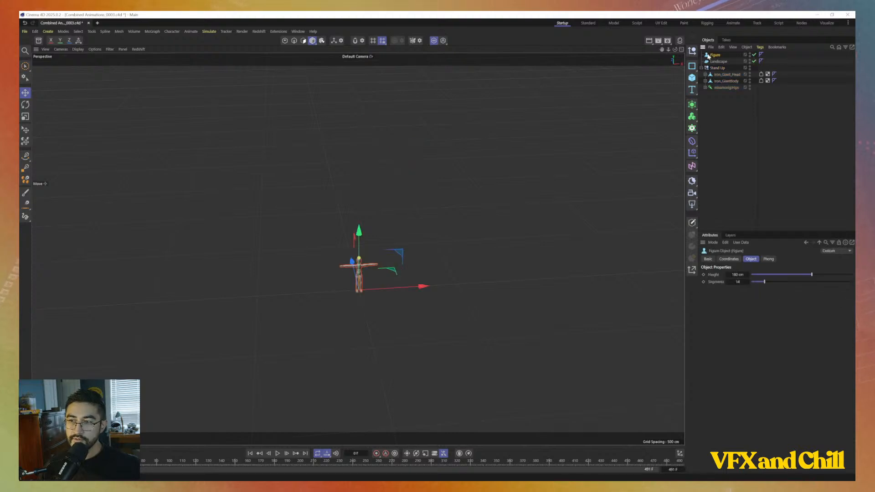
key("Delete")
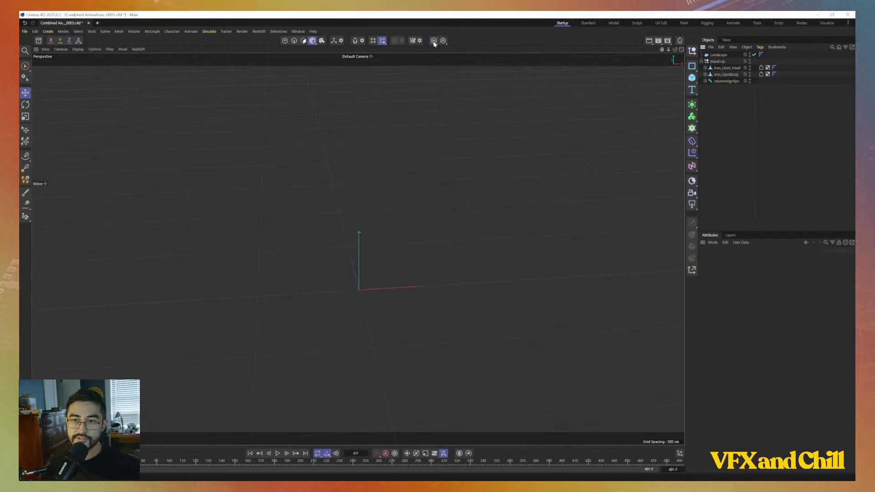
left_click(434, 41)
Collapse the Stand Up hierarchy and examine the robot against the Landscape from a low side view
left_click(387, 308)
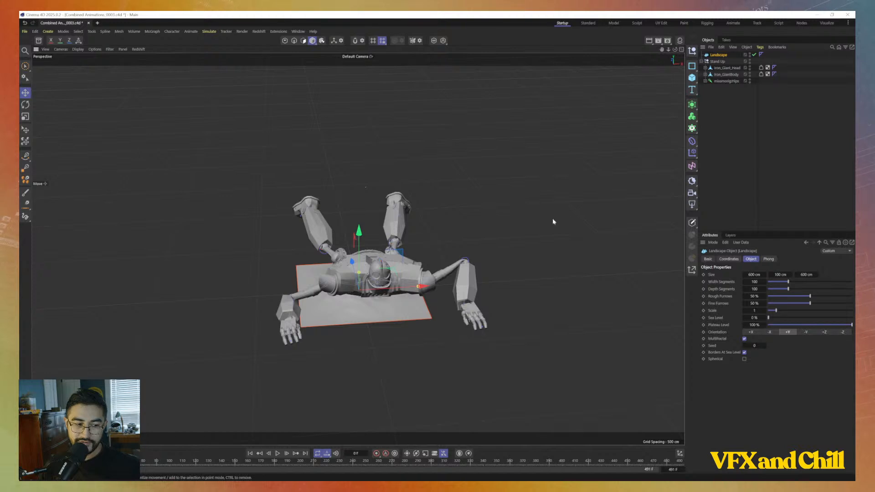
left_click(718, 61)
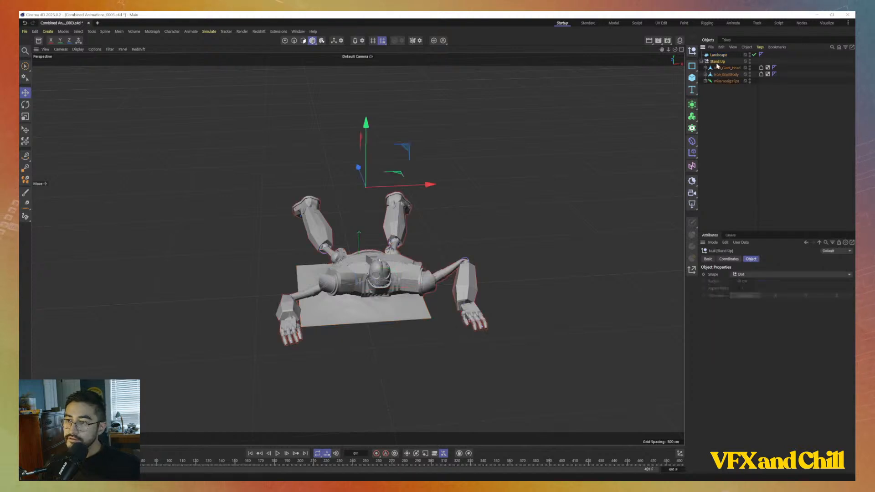
left_click(704, 61)
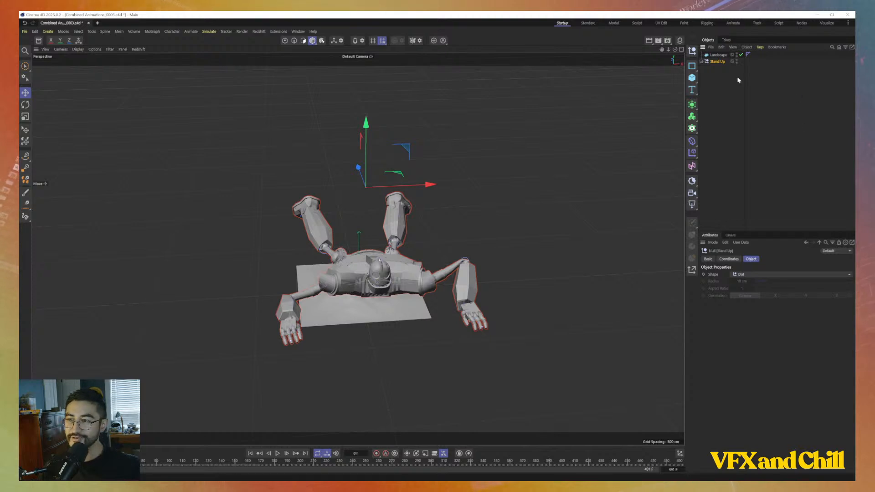
left_click(718, 55)
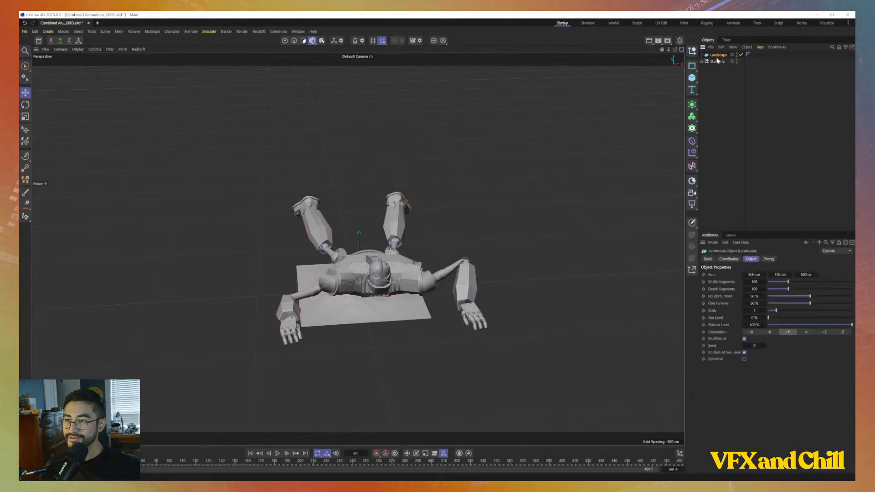
left_click(715, 62)
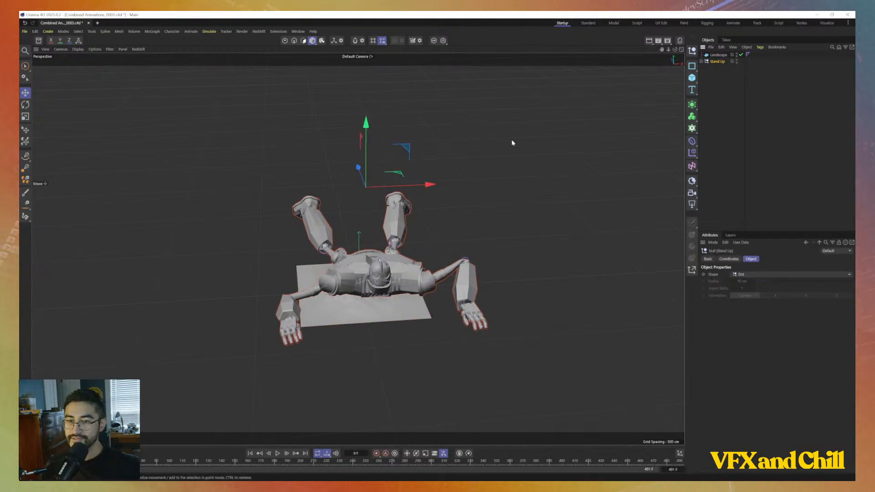
left_click_drag(511, 139, 469, 241, "alt")
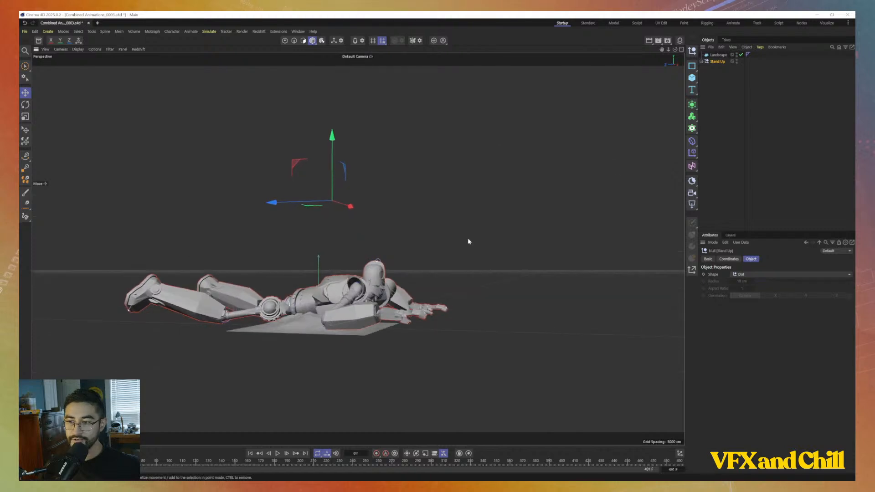
Parent Stand Up under a new Null and scale the Null down in Animation mode until the robot fits on the Landscape
left_click(692, 51)
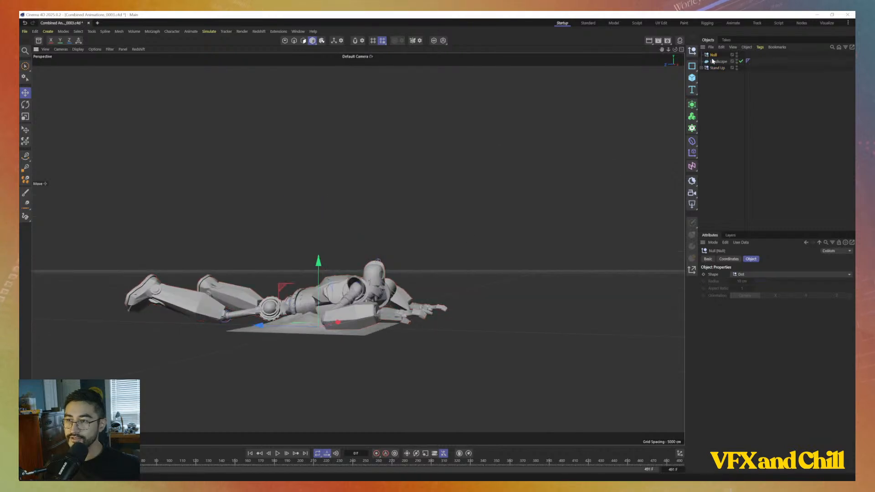
left_click_drag(717, 68, 713, 57)
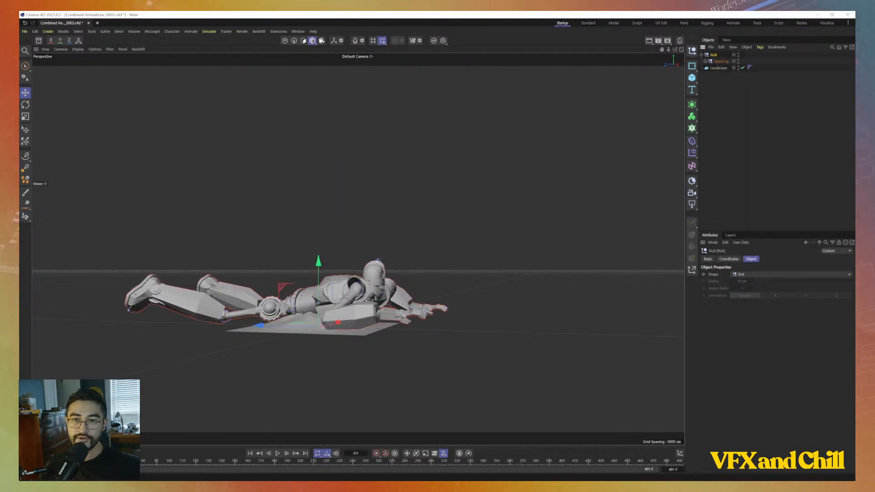
left_click(312, 41)
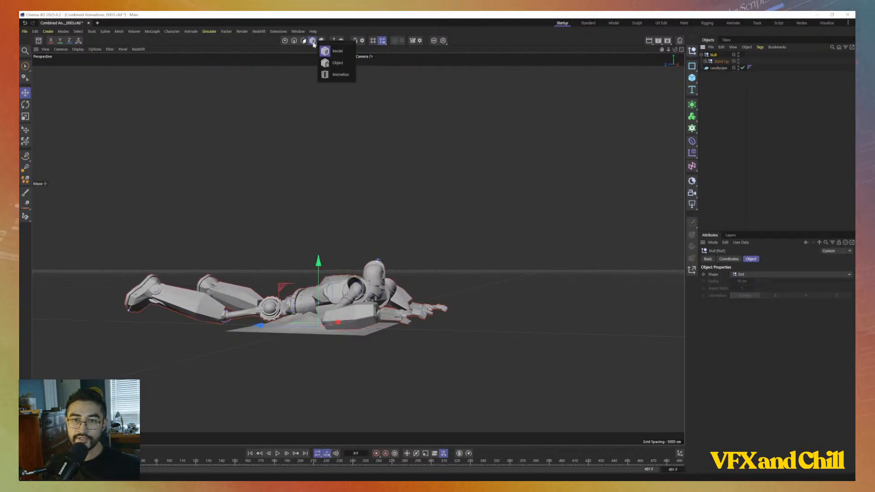
left_click(338, 75)
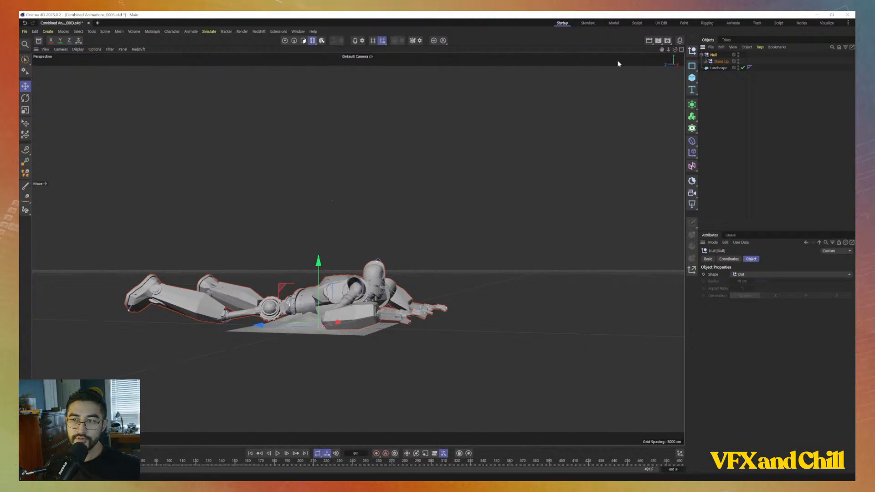
left_click(24, 108)
left_click_drag(524, 242, 332, 364)
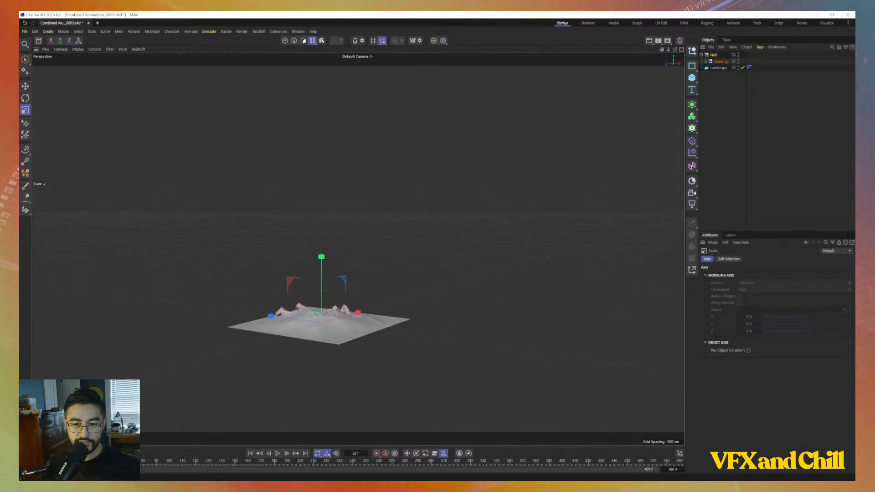
left_click_drag(80, 461, 38, 449)
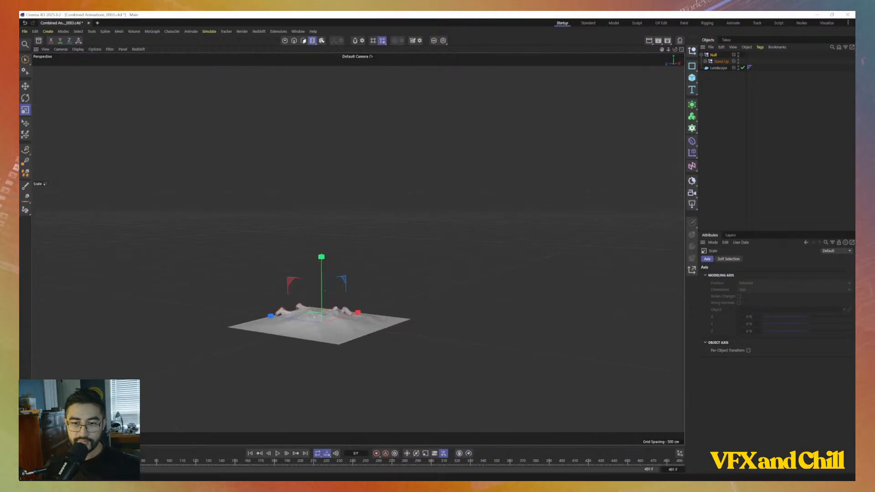
Scale the Landscape up along its X and Z axes to make a large ground around the robot
left_click(711, 67)
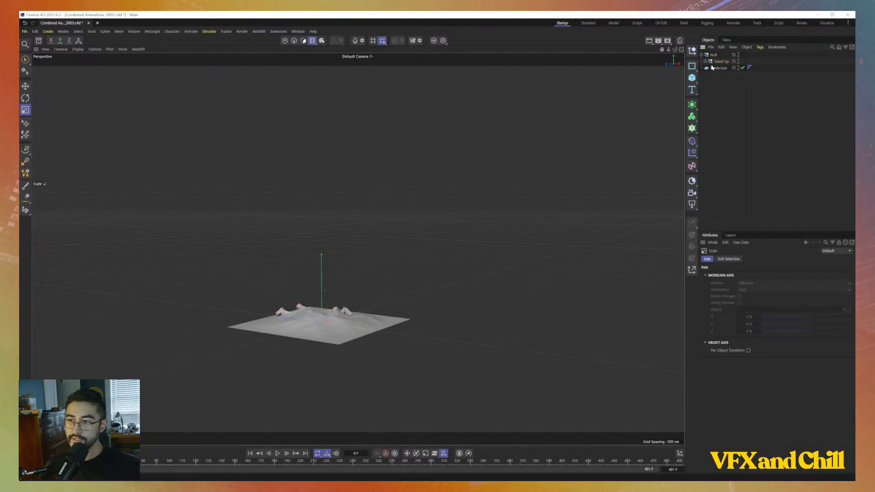
left_click_drag(439, 289, 469, 256, "alt")
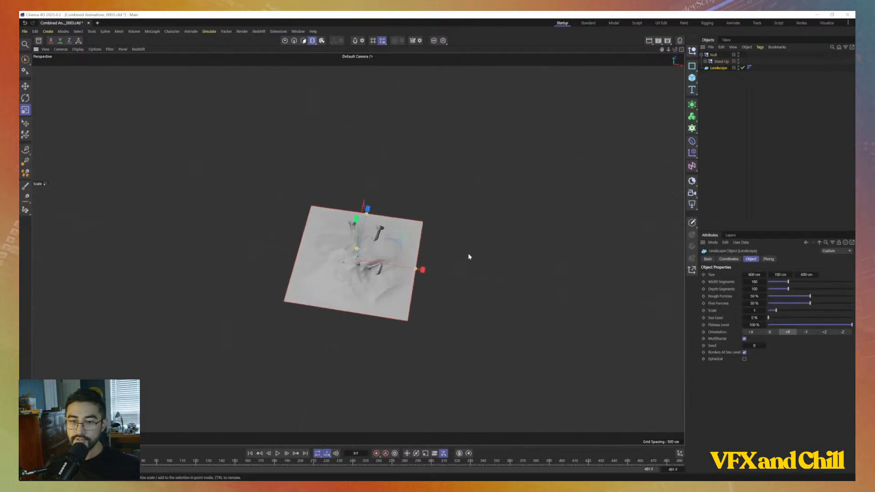
left_click_drag(416, 268, 630, 299)
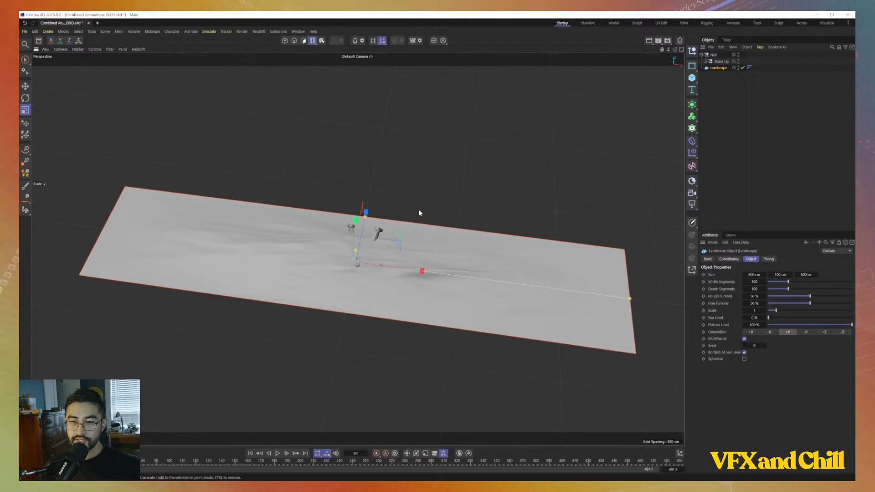
left_click_drag(366, 212, 397, 55)
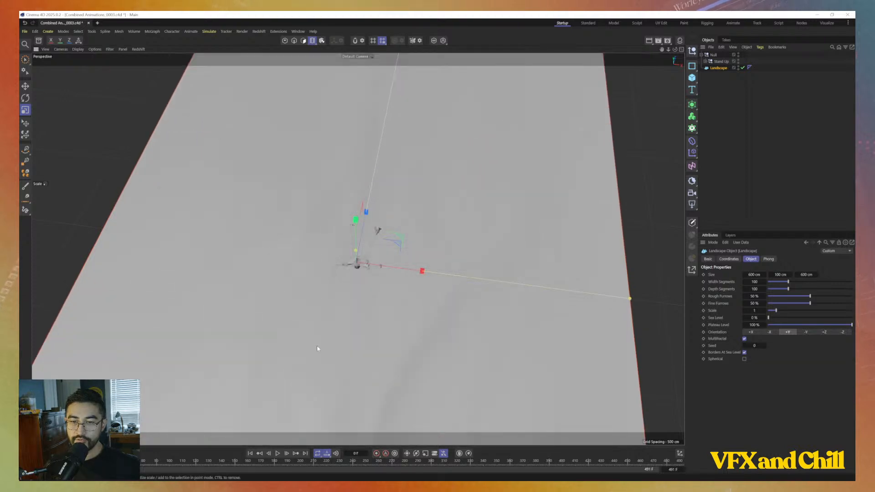
Add a Redshift camera from a low viewpoint facing the robot across the Landscape
scroll(404, 352, "down", 2)
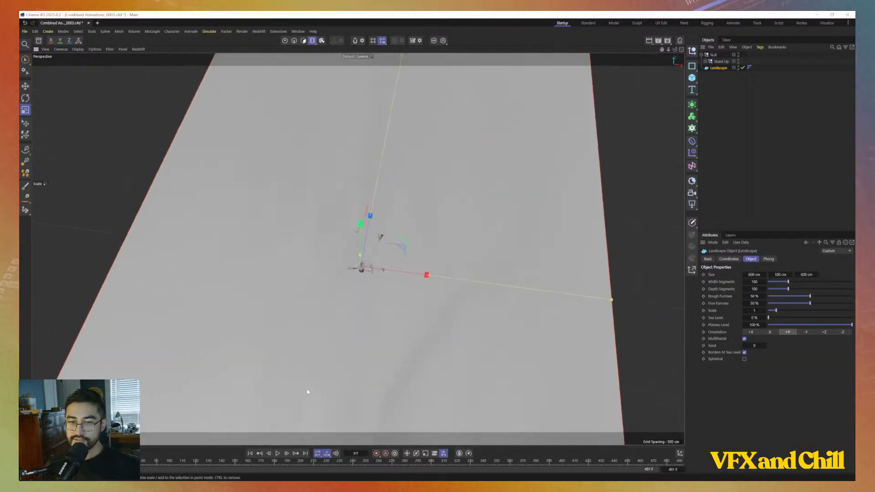
left_click_drag(306, 395, 414, 234, "alt")
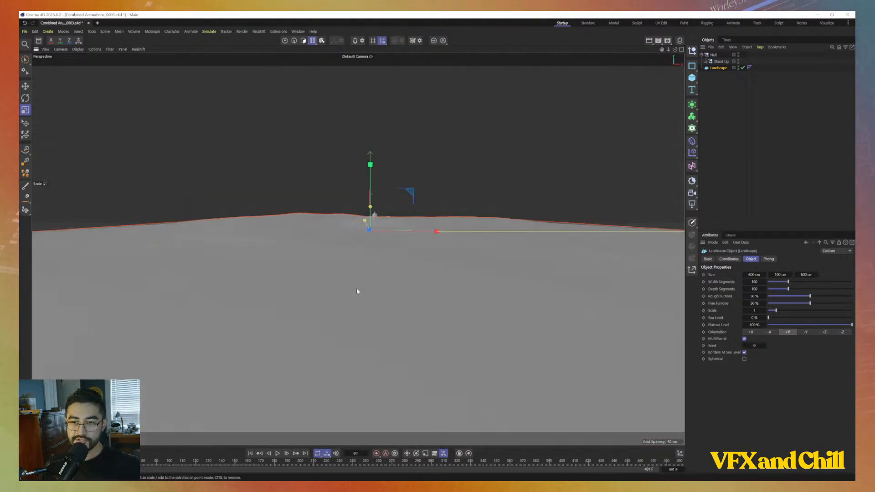
left_click(695, 194)
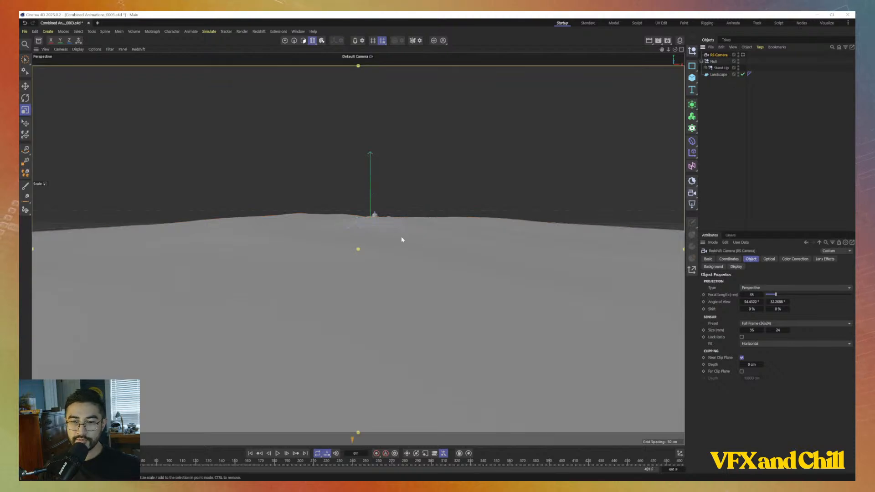
scroll(394, 217, "up", 1)
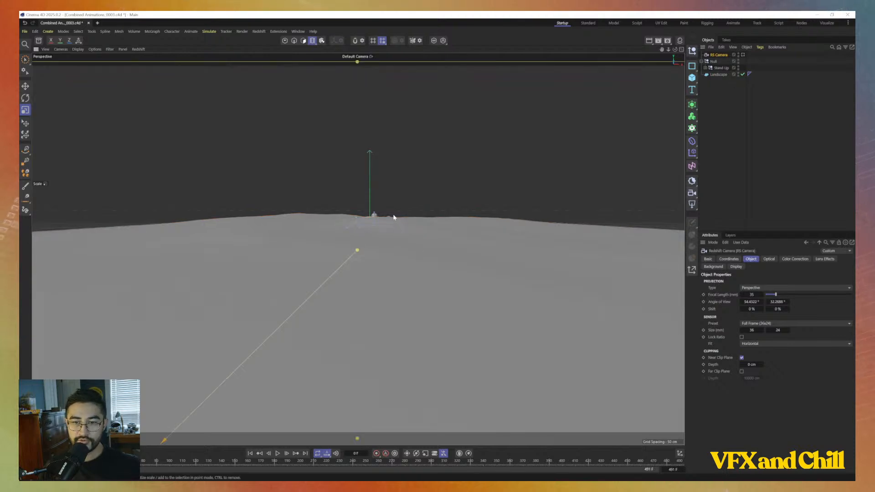
left_click(744, 54)
left_click(743, 55)
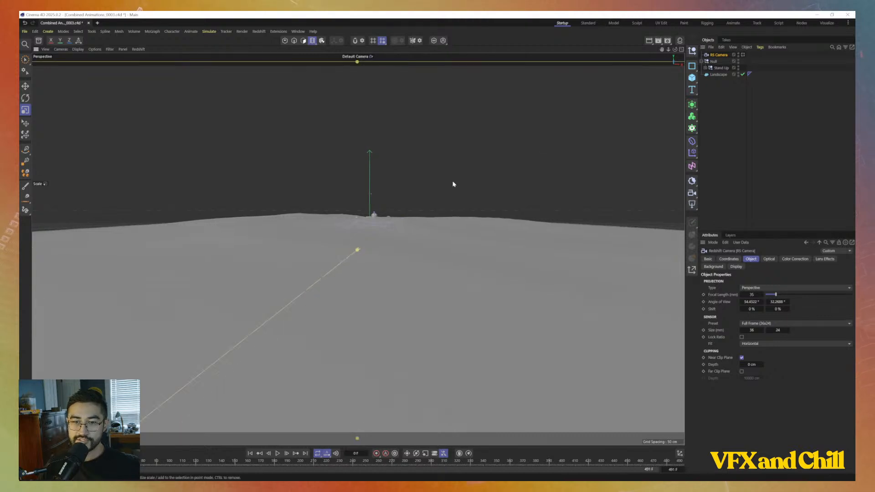
middle_click_drag(453, 182, 442, 180, "alt")
left_click_drag(442, 180, 444, 182, "alt")
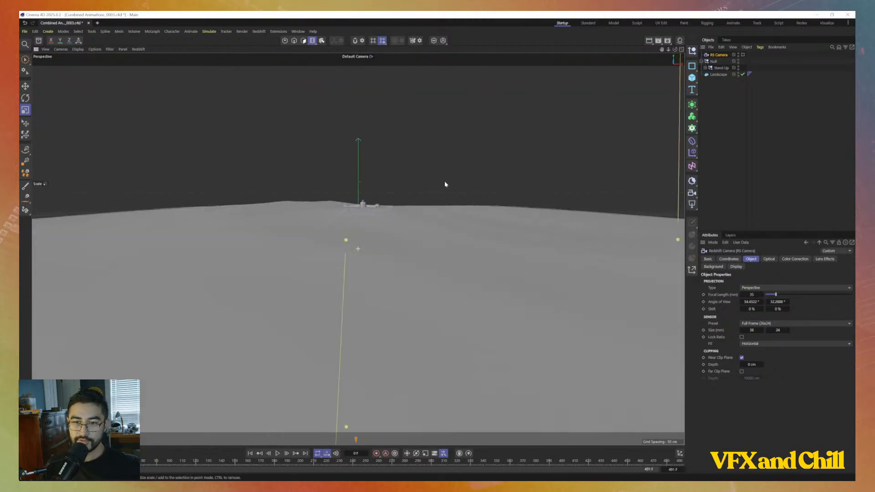
Turn off the Landscape's Borders At Sea Level, reduce its height, and set Rough Furrows to 60% and Fine Furrows to 78%
left_click(719, 75)
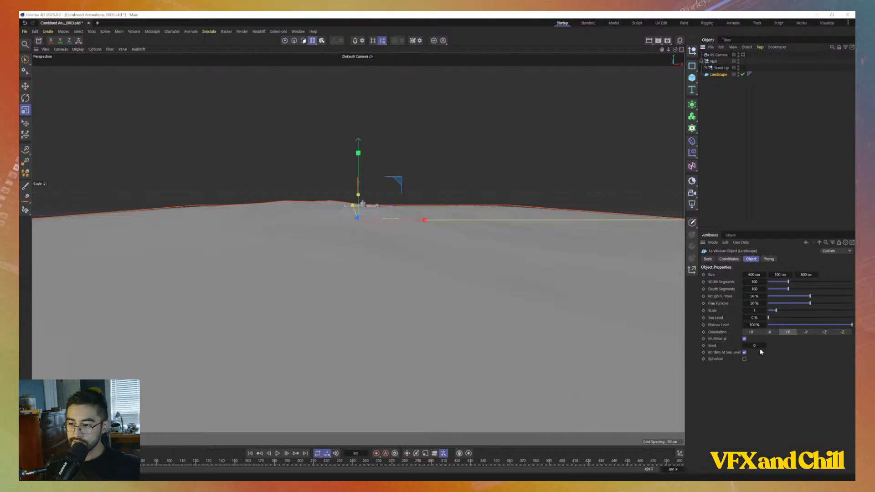
left_click(744, 353)
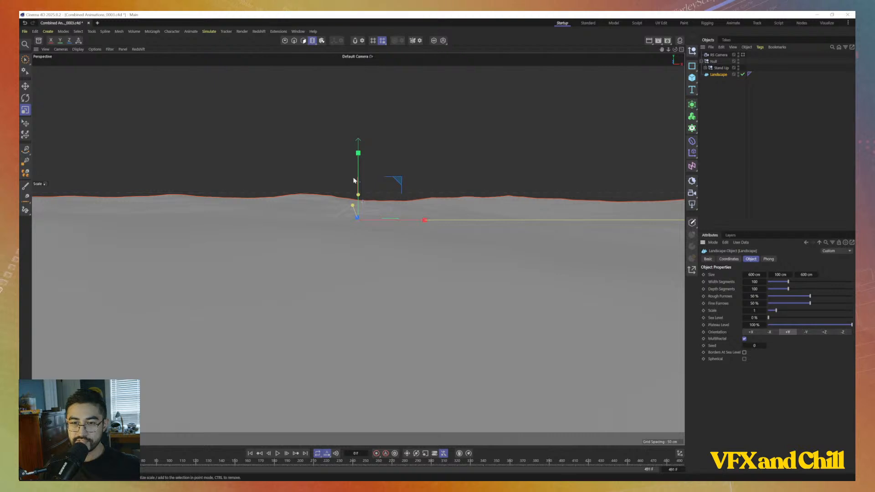
left_click_drag(360, 195, 373, 209)
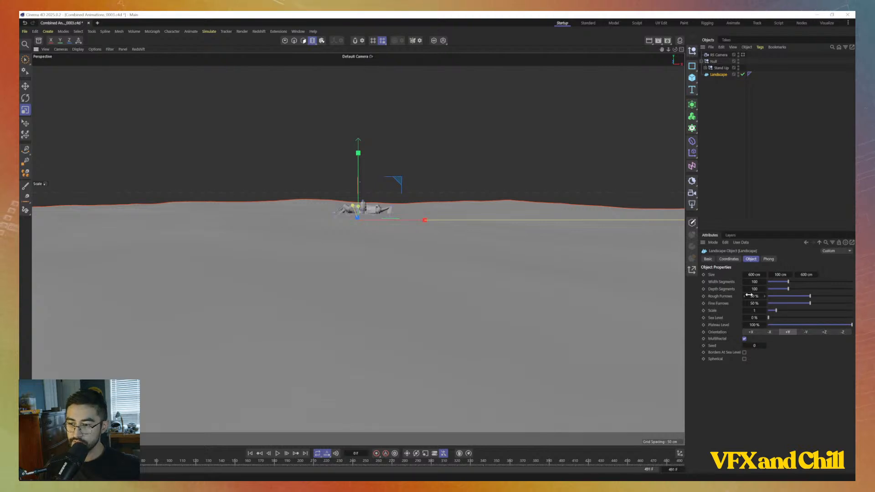
left_click_drag(749, 296, 774, 303)
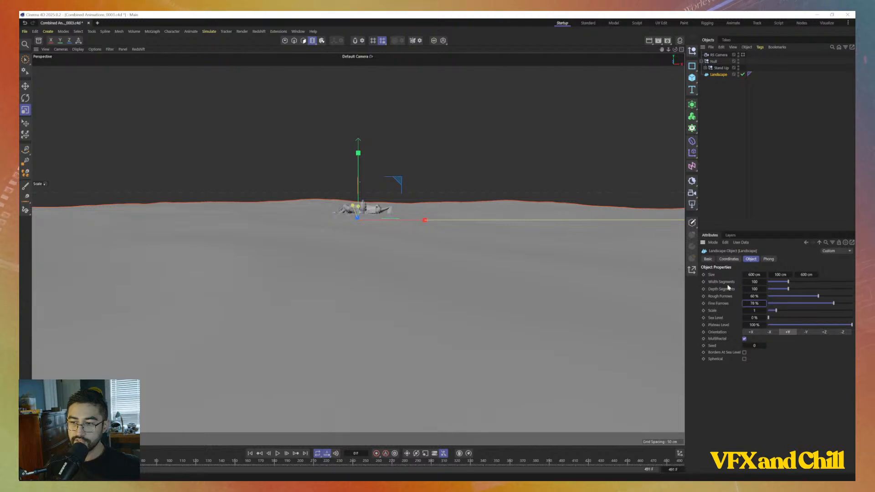
Look through the RS Camera and reframe it on the robot lying at the Landscape's horizon
mouse_move(428, 253)
left_mouse_down("alt")
mouse_move(424, 273)
mouse_move(426, 253)
left_mouse_up("alt")
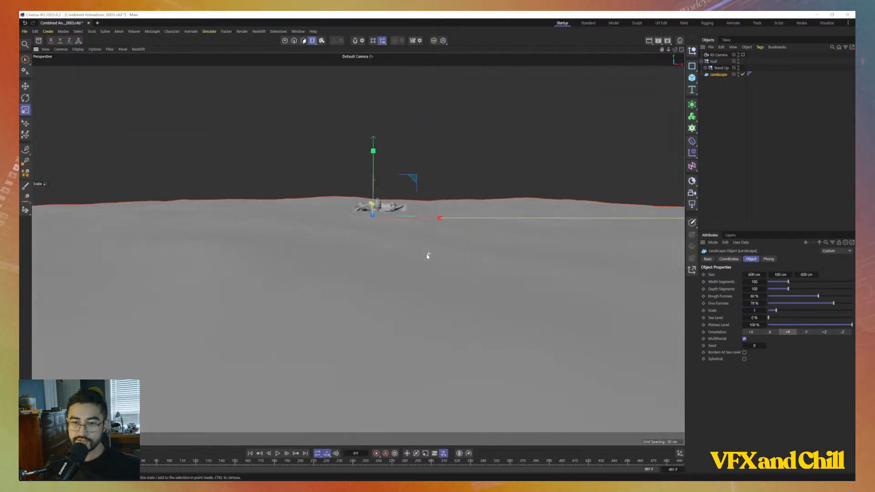
middle_click_drag(373, 219, 368, 236, "alt")
left_click_drag(368, 237, 393, 251, "alt")
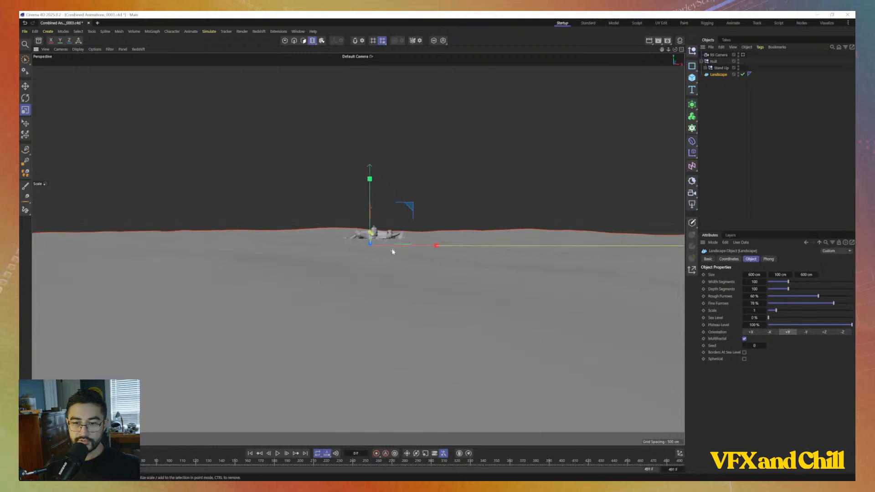
scroll(388, 249, "down", 5)
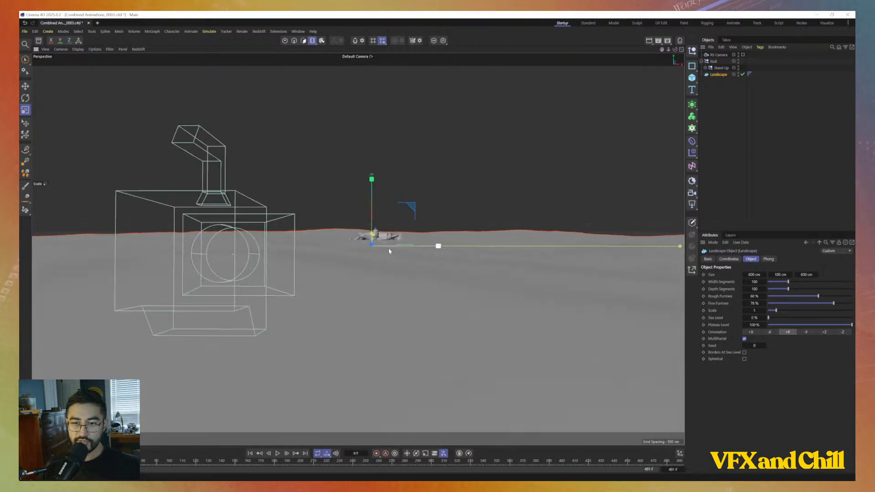
left_click(743, 54)
mouse_move(358, 249)
left_mouse_down("alt")
mouse_move(394, 265)
mouse_move(374, 233)
mouse_move(362, 239)
left_mouse_up("alt")
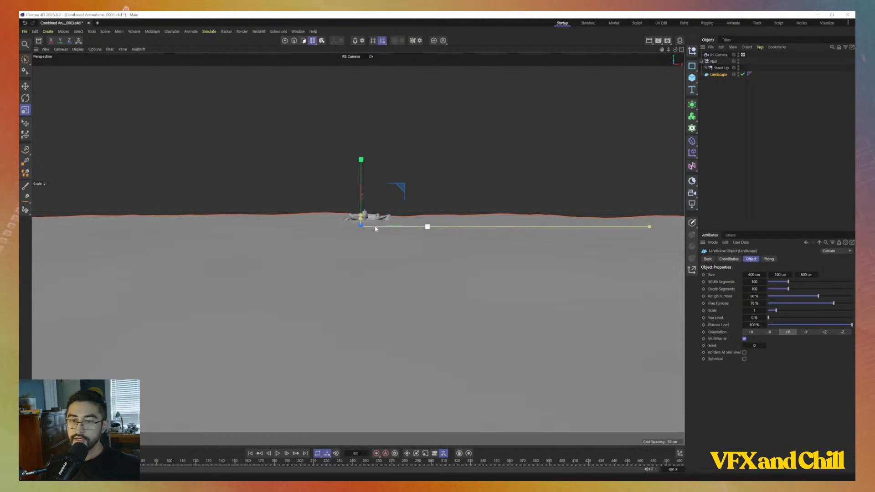
Return to the default camera and examine the whole Landscape, robot and RS Camera from above
left_click(369, 56)
left_click(376, 60)
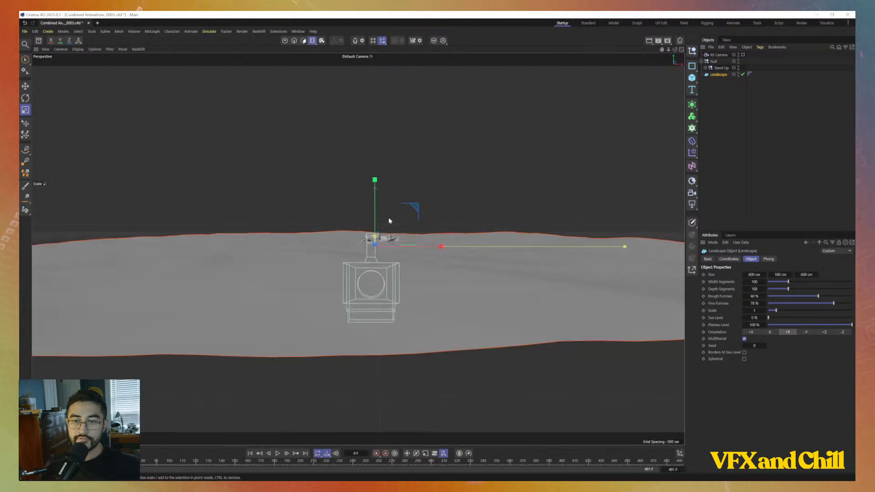
scroll(385, 258, "down", 2)
left_click_drag(384, 259, 385, 278, "alt")
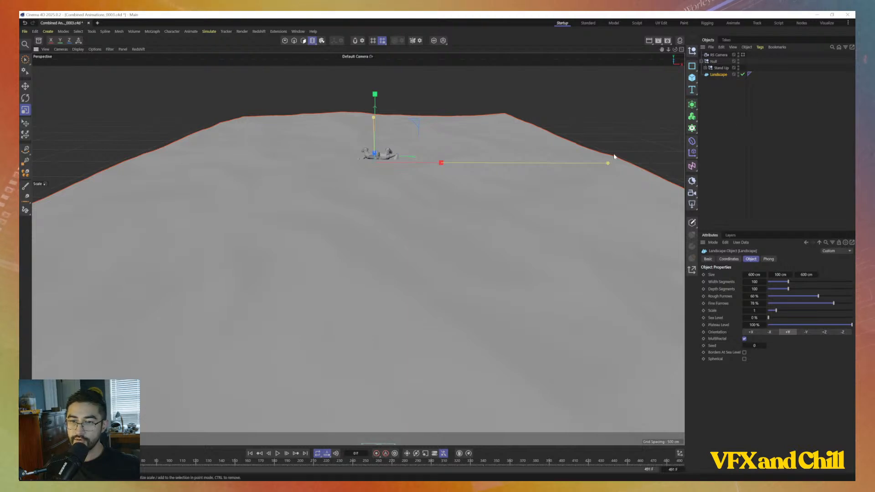
scroll(371, 219, "down", 4)
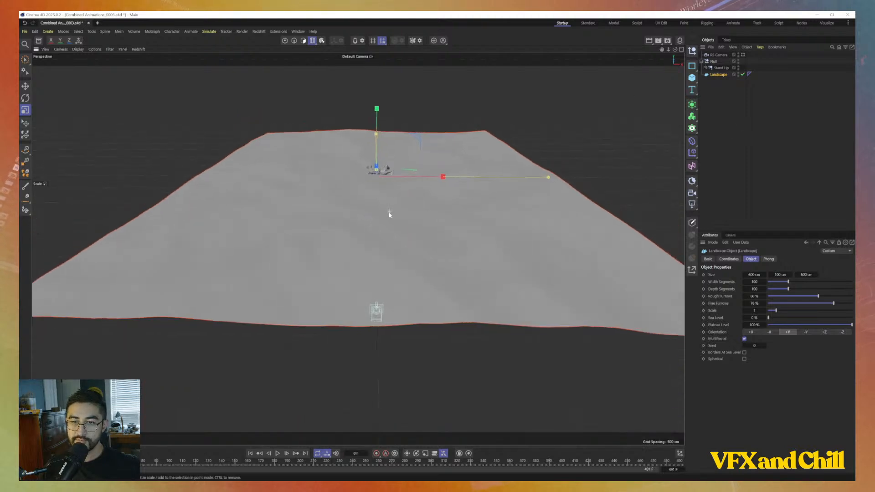
left_click_drag(390, 215, 419, 214, "alt")
scroll(387, 230, "down", 4)
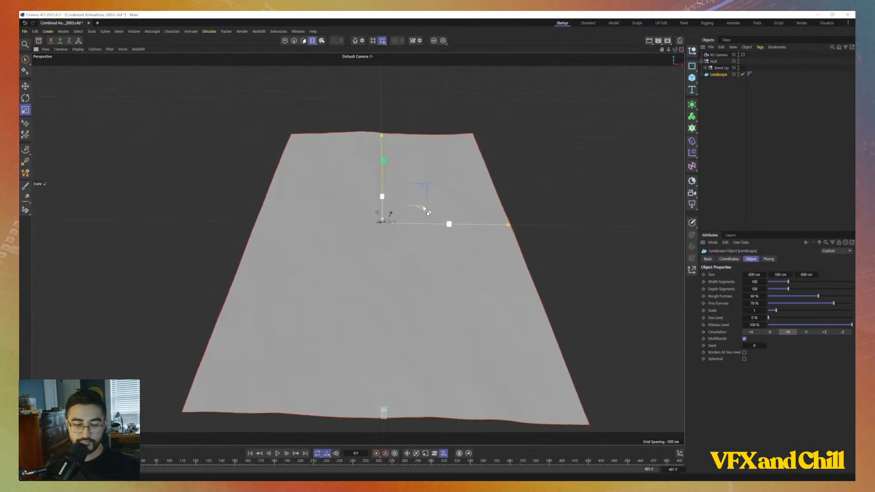
Save the project under the new file name "Forest Scene _01" in the Iron Giant folder
left_click(24, 31)
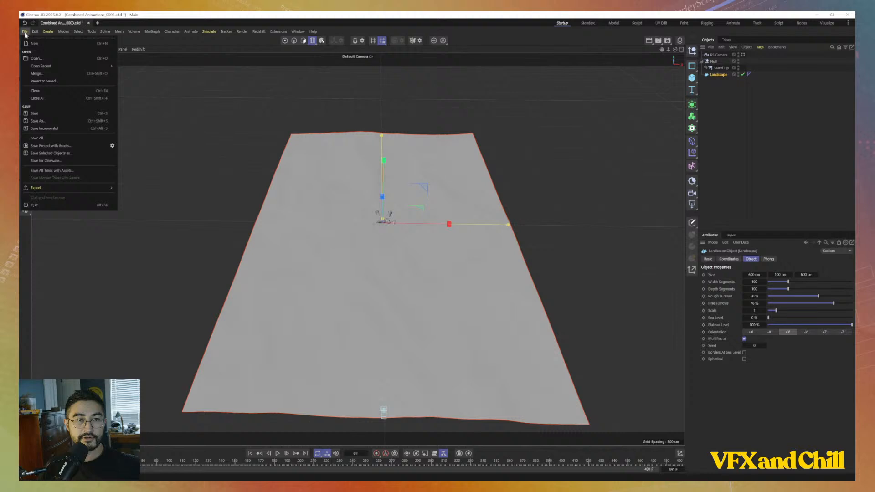
left_click(69, 122)
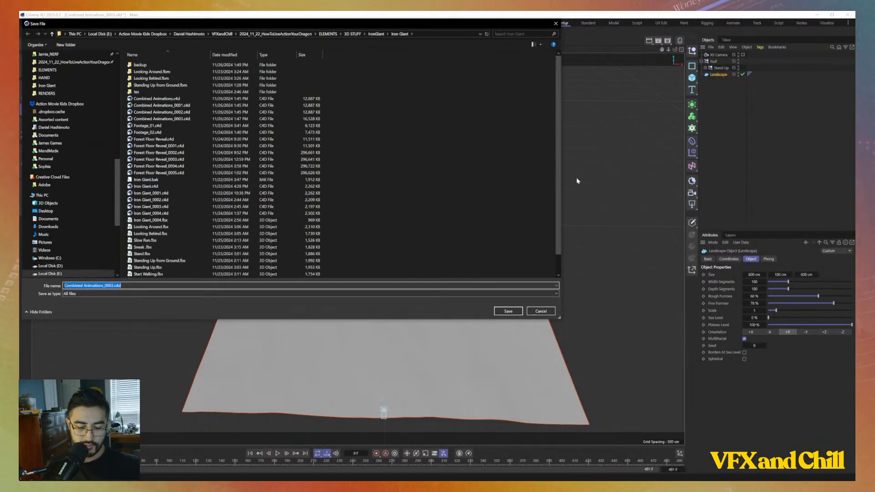
type("Forest Scene")
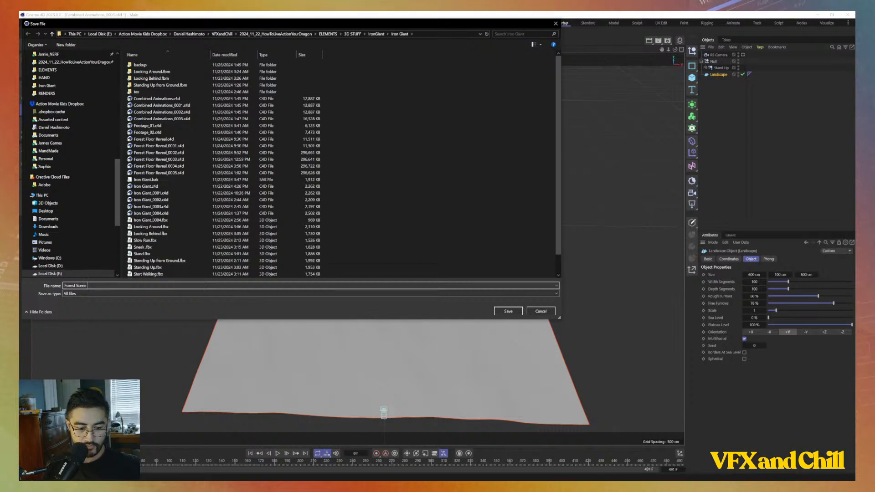
type("_01")
key("Return")
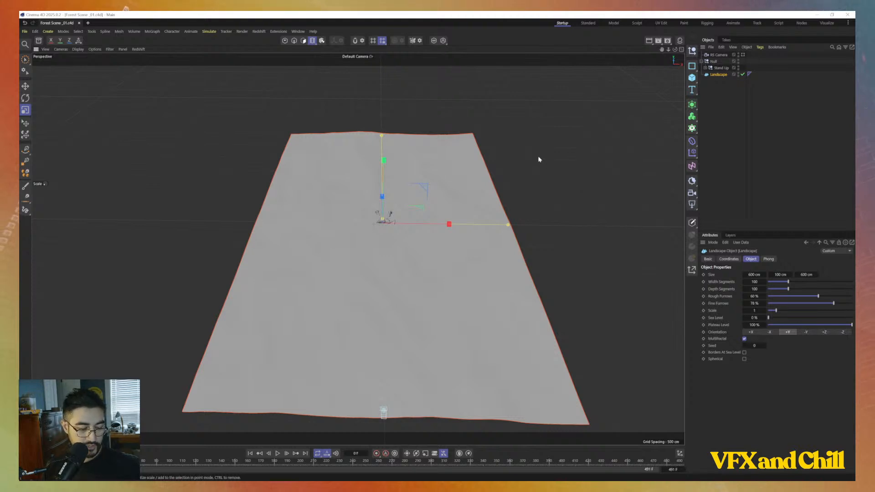
Open the Asset Browser and search for "fir" to look for tree models
left_click(726, 143)
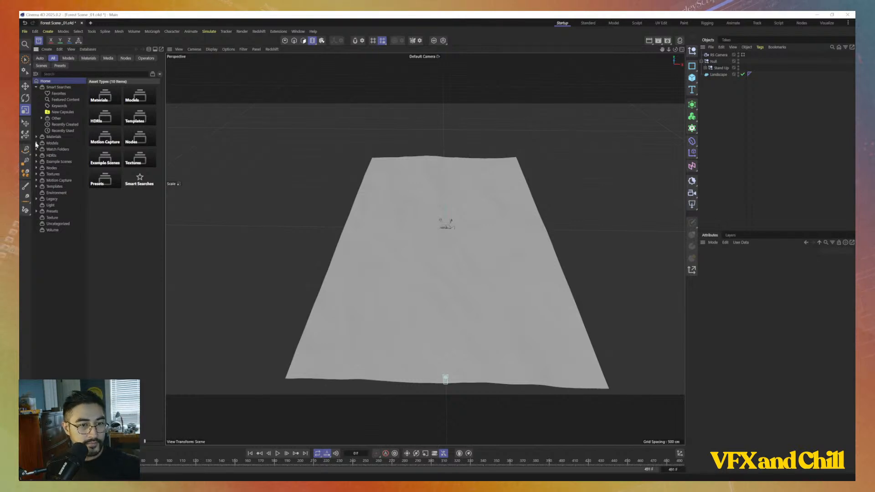
left_click(68, 74)
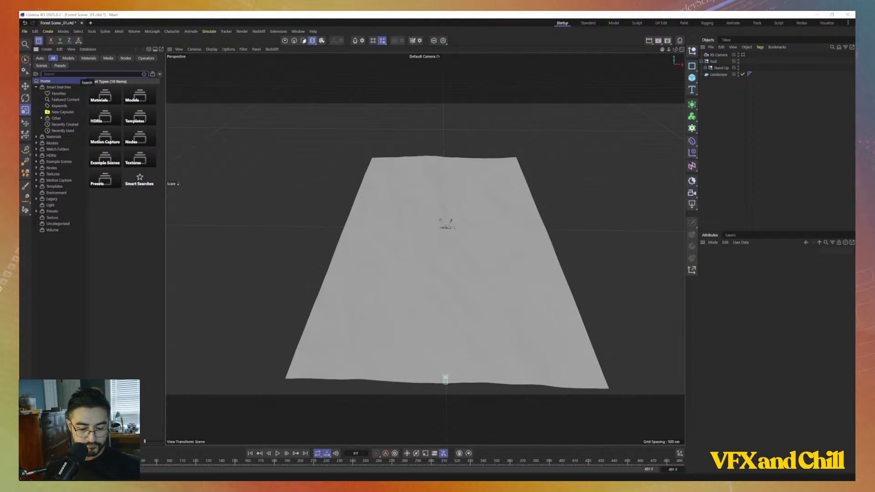
type("fir")
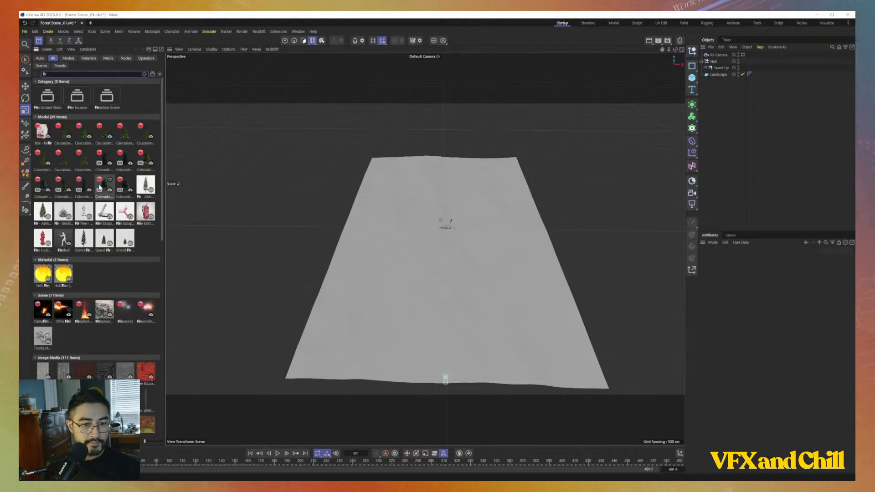
Place the Caucasian Fir 02 - Young - Summer model from the "fir" search results onto the Landscape beside the robot
key("BackSpace")
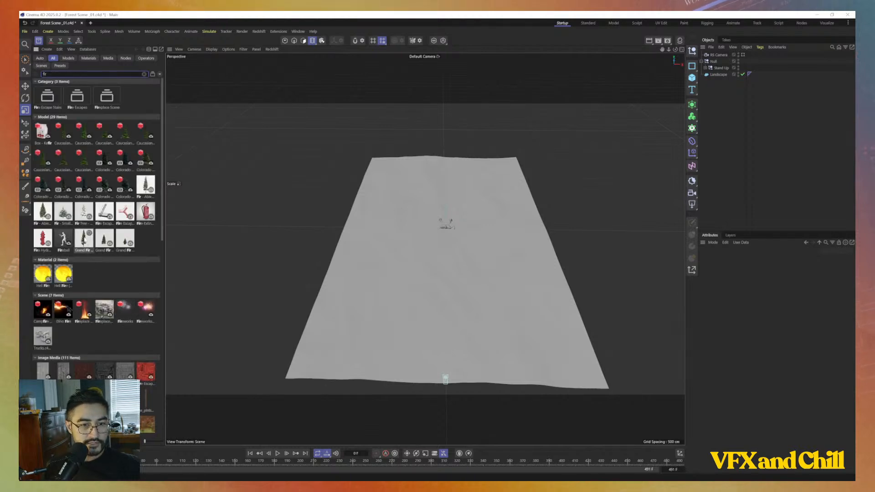
type("r")
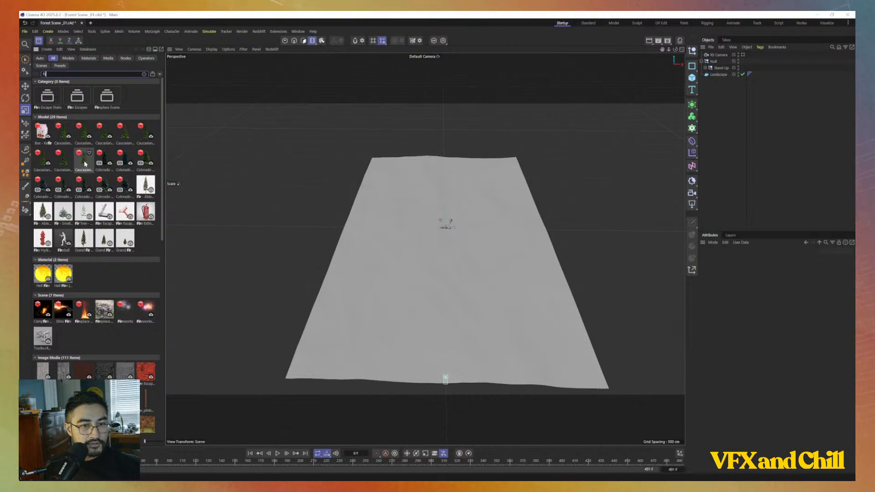
left_click_drag(84, 164, 426, 226)
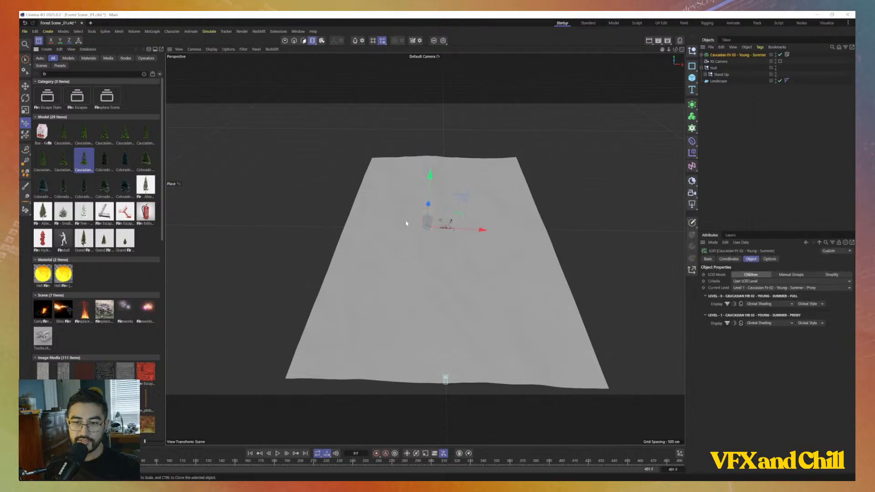
scroll(449, 243, "up", 3)
scroll(457, 245, "up", 3)
left_click_drag(450, 237, 415, 227, "alt")
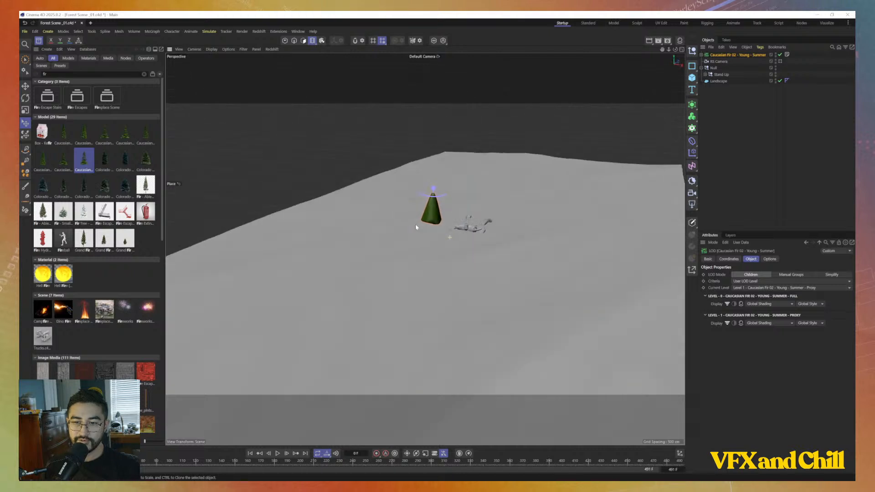
scroll(415, 227, "up", 8)
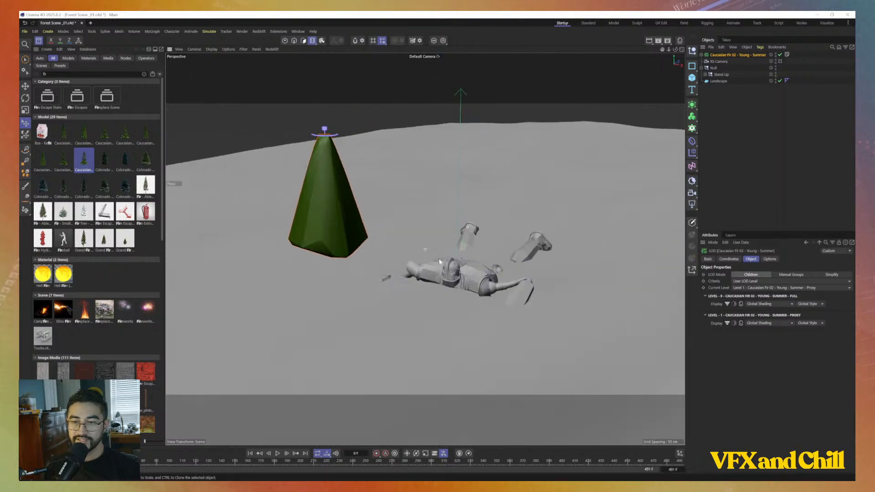
left_click_drag(440, 261, 438, 238, "alt")
left_click_drag(576, 269, 605, 311, "alt")
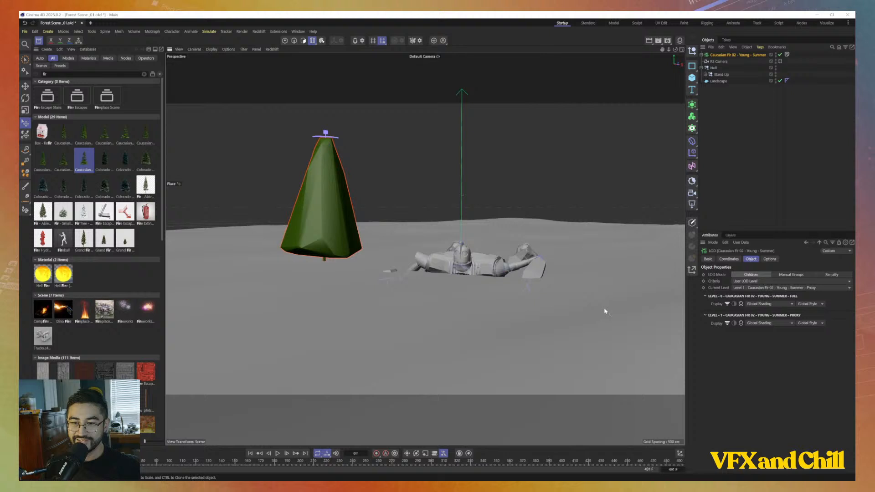
Switch the fir's current LOD level to Level 0 - Full and examine its branches and size against the robot
left_click(819, 288)
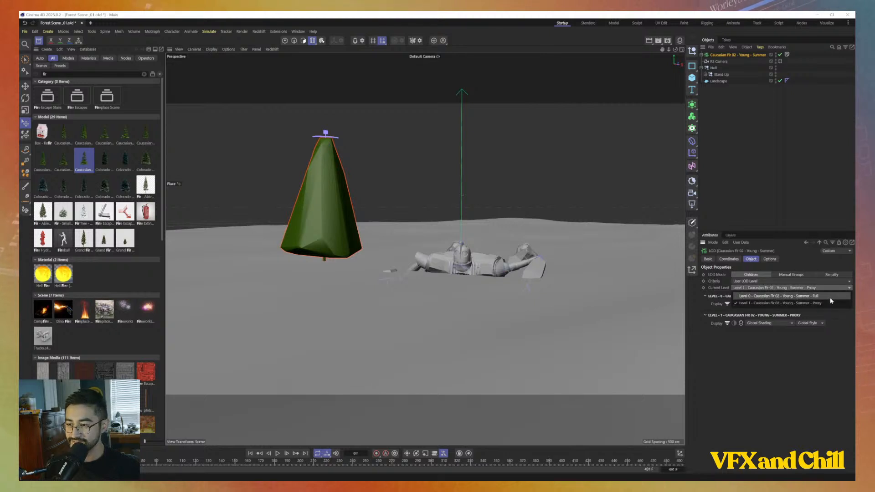
left_click(804, 296)
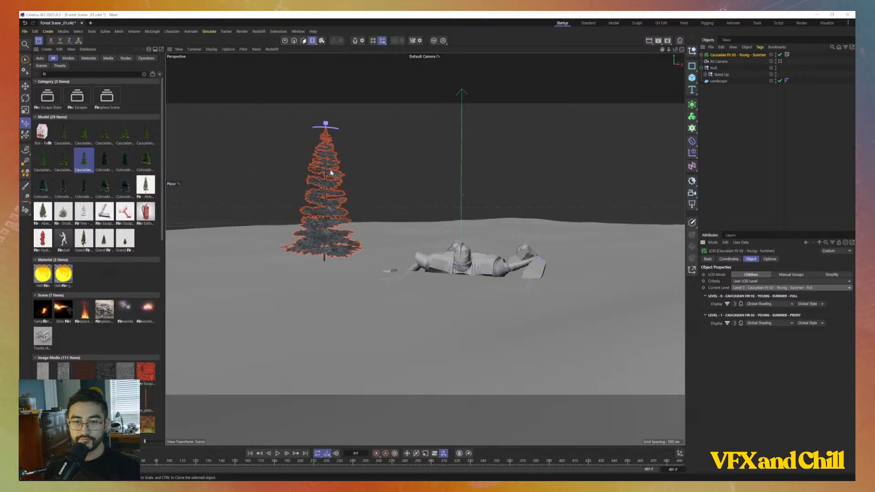
scroll(351, 234, "up", 6)
left_click_drag(332, 227, 529, 218, "alt")
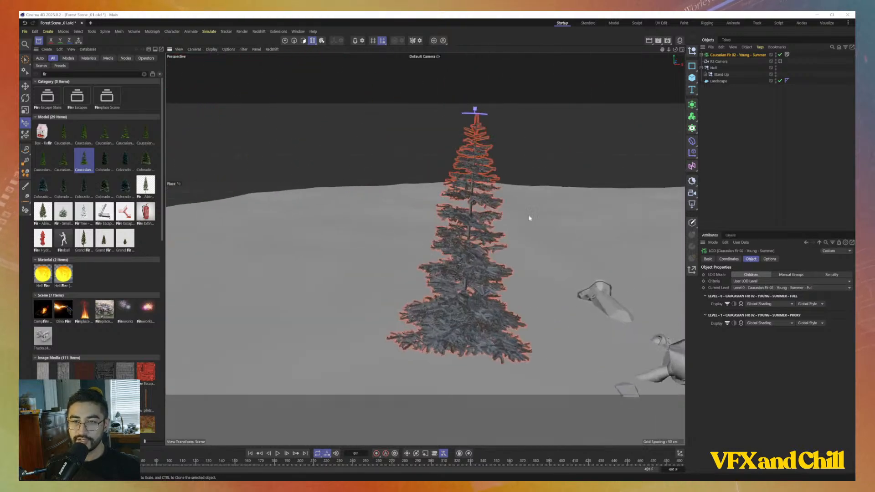
scroll(530, 219, "up", 5)
scroll(510, 189, "down", 2)
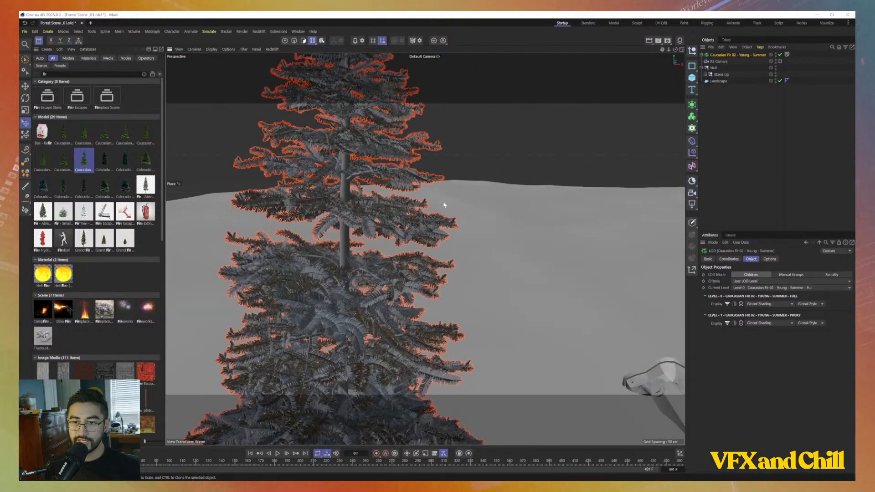
scroll(396, 167, "down", 2)
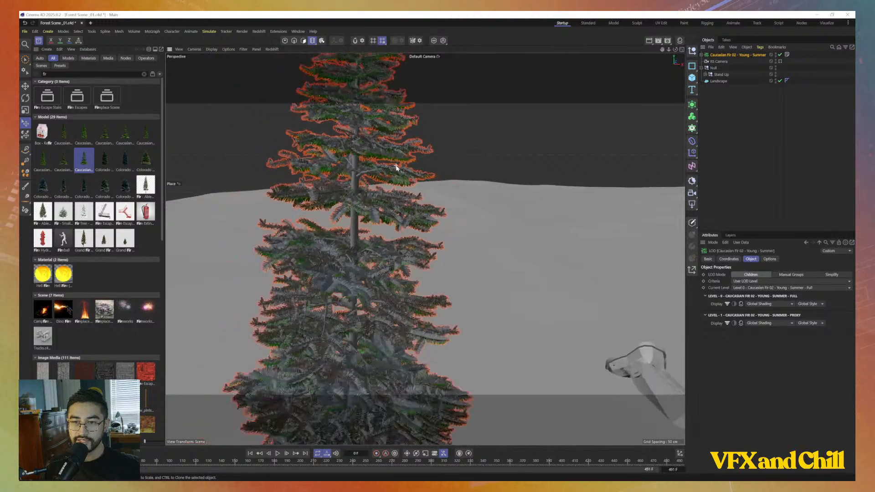
scroll(396, 167, "down", 6)
left_click_drag(563, 256, 476, 199, "alt")
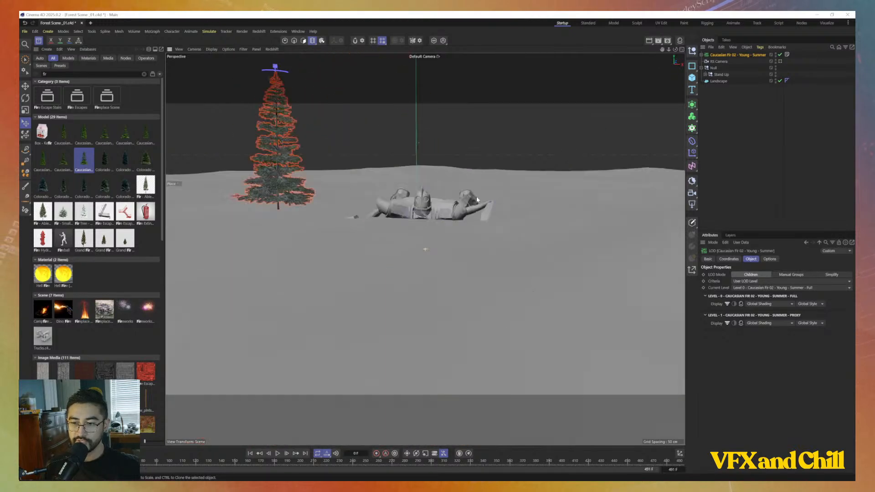
left_click_drag(412, 212, 431, 224, "alt")
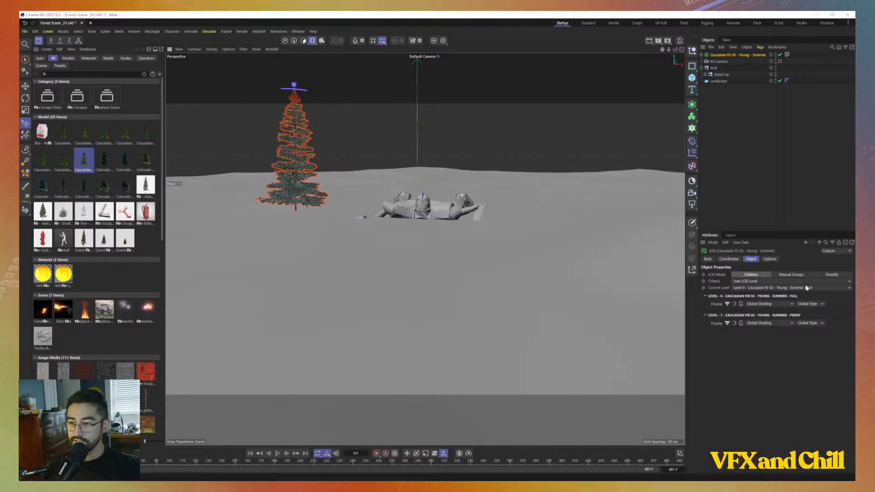
Set the fir's current LOD level to Level 1 - Proxy and close the Asset Browser
left_click(775, 288)
left_click(819, 304)
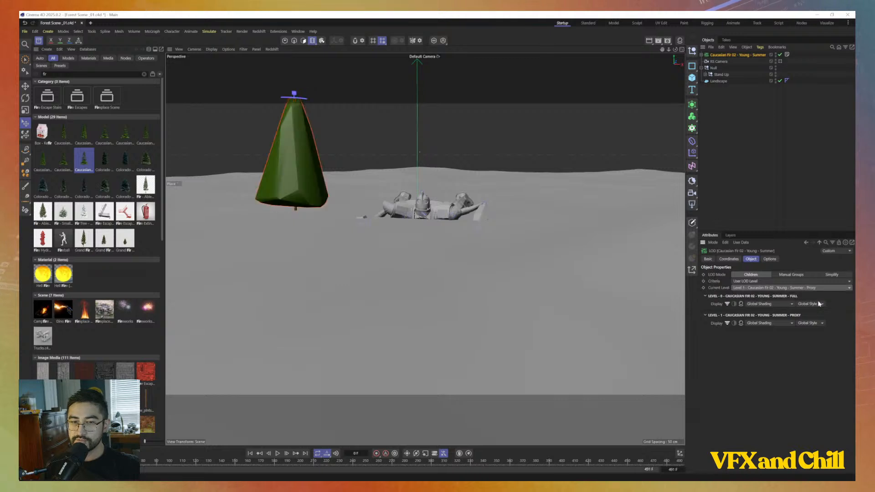
left_click_drag(321, 139, 412, 292, "alt")
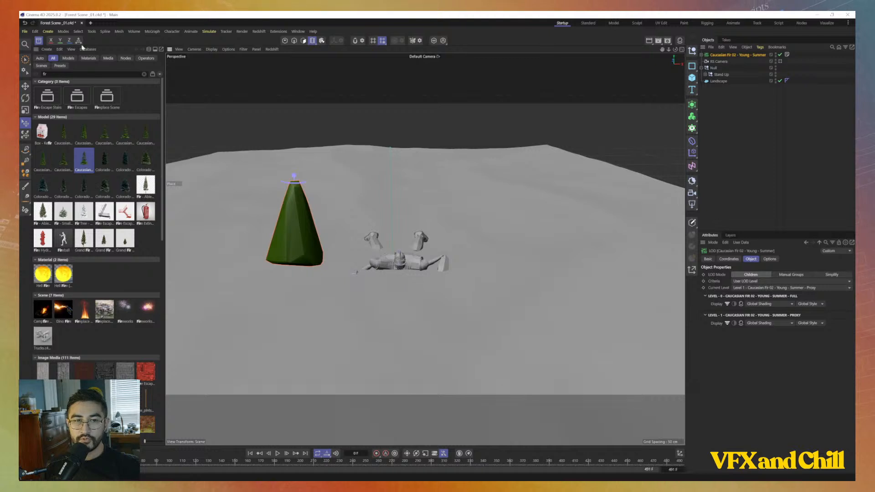
left_click(40, 42)
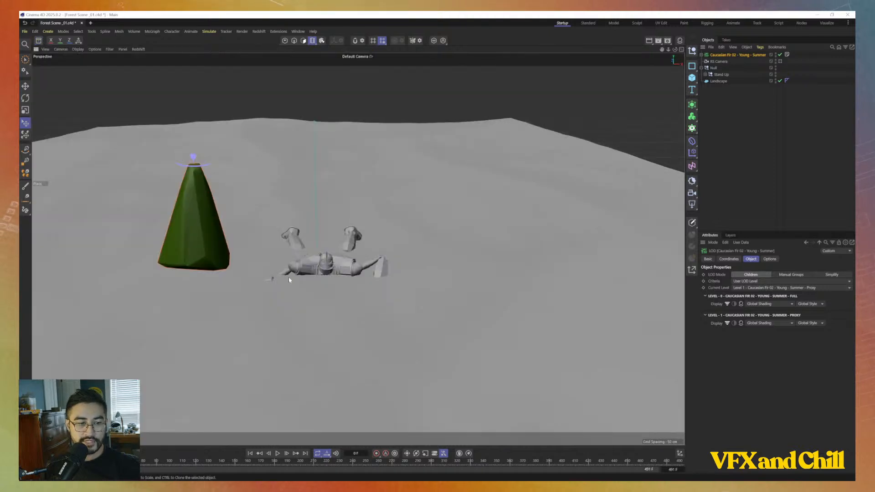
Add a Cloner and make the Caucasian fir its child
scroll(353, 233, "down", 6)
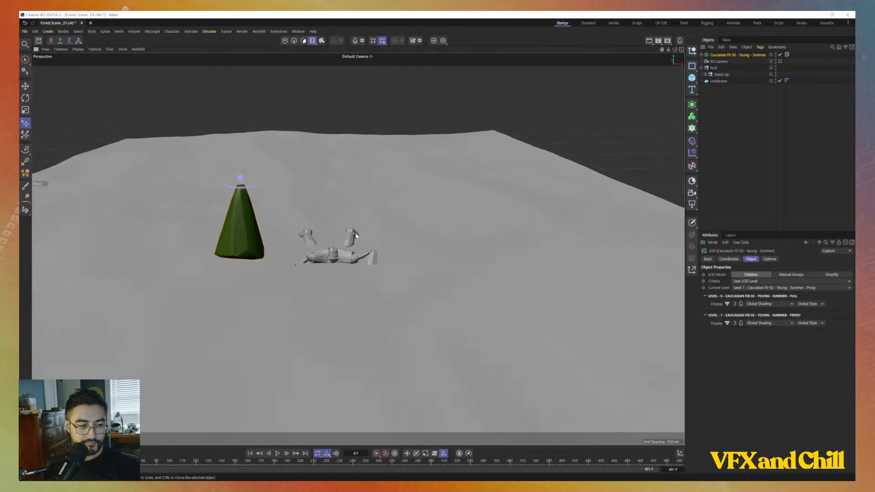
middle_click_drag(385, 254, 404, 176, "alt")
left_click_drag(404, 176, 391, 237, "alt")
scroll(381, 186, "down", 8)
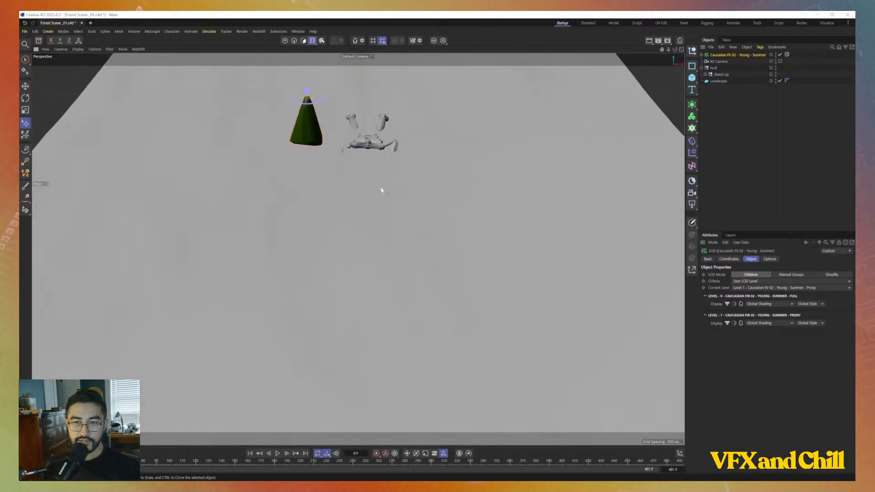
scroll(381, 186, "down", 6)
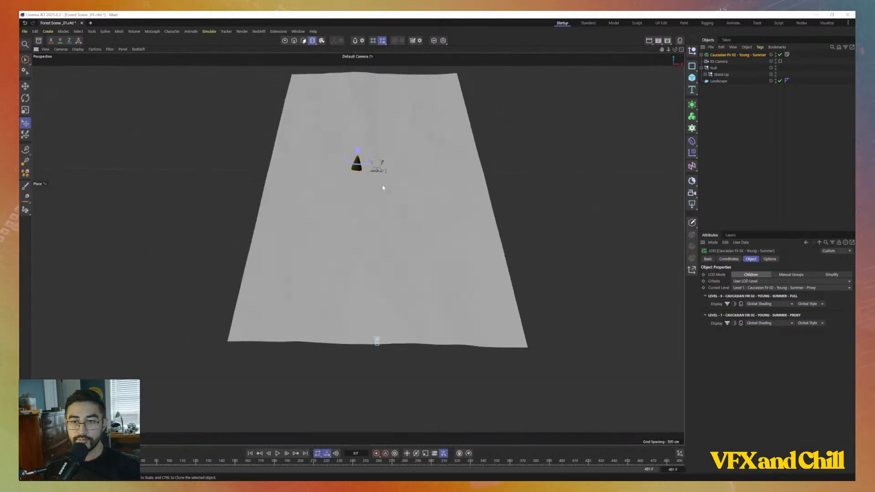
left_click(691, 104)
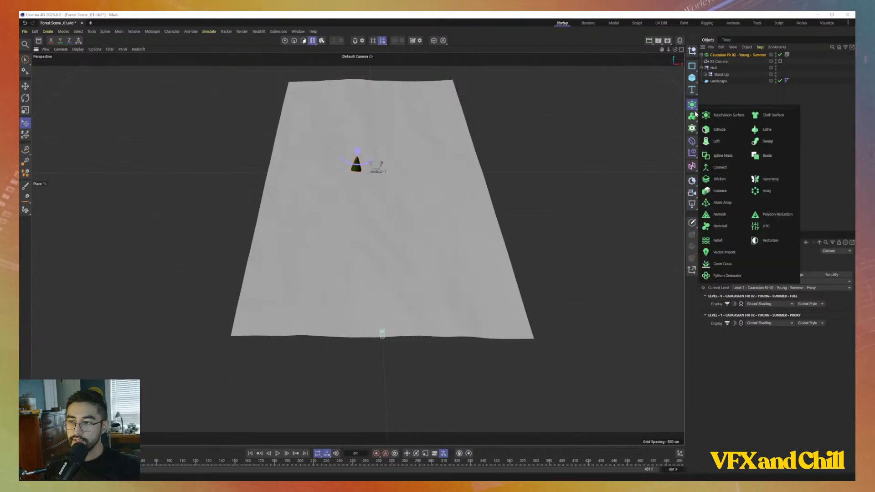
left_click(692, 128)
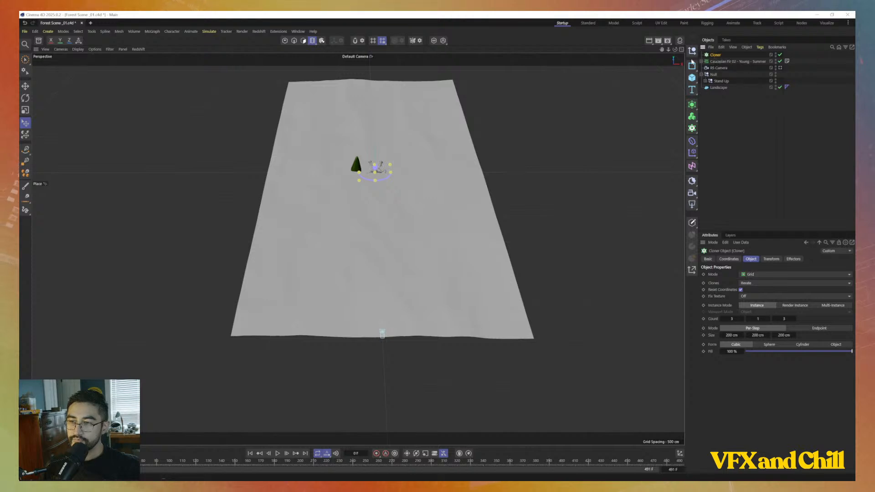
left_click(714, 62)
left_click_drag(717, 59, 714, 55)
left_click(711, 56)
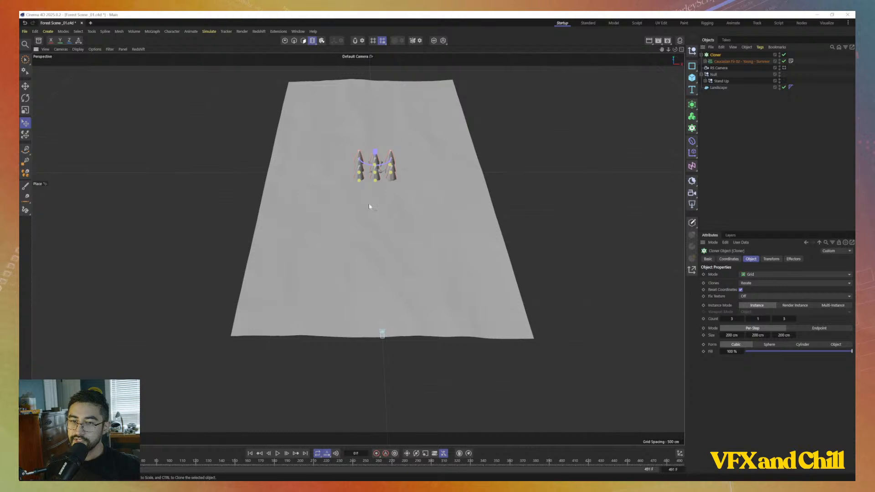
Set the Cloner's mode to Object and assign the Landscape as its distribution object
scroll(369, 205, "up", 6)
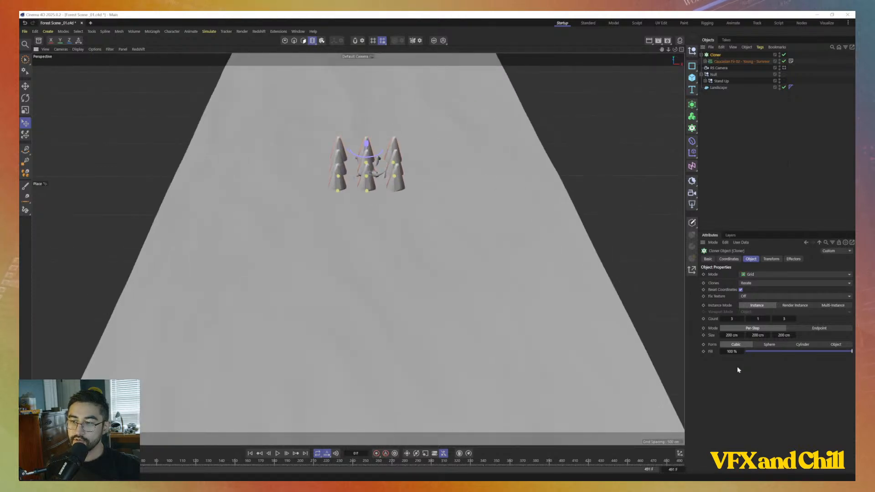
left_click(752, 275)
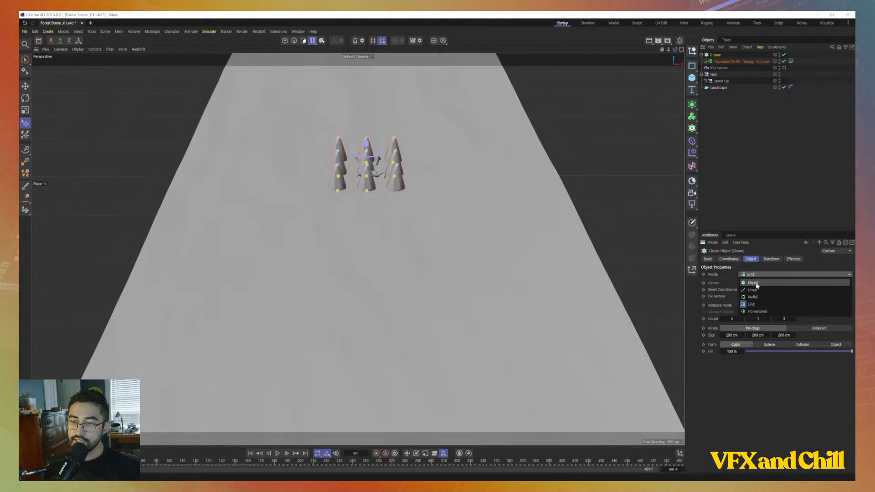
left_click(751, 283)
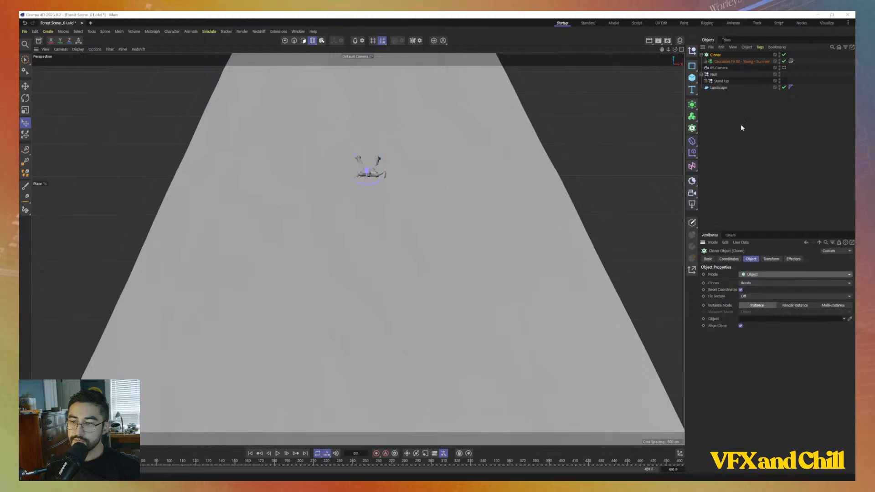
left_click_drag(718, 87, 776, 320)
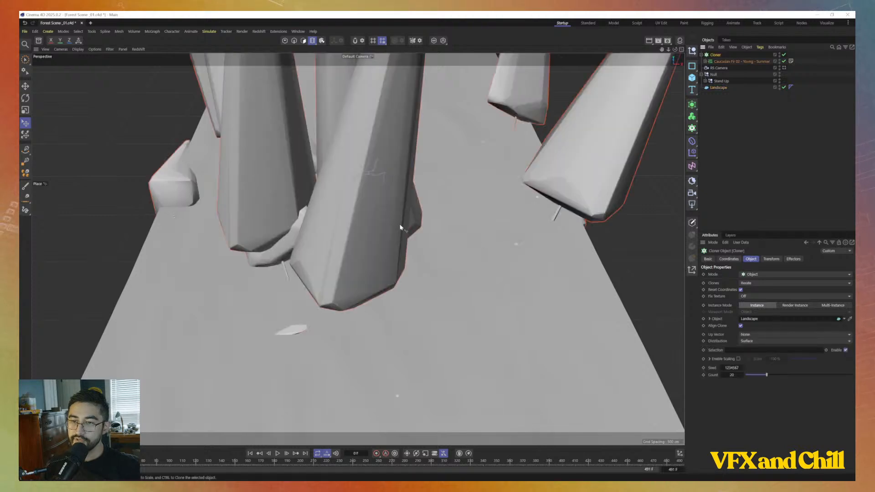
scroll(400, 230, "down", 10)
left_click_drag(392, 277, 349, 263, "alt")
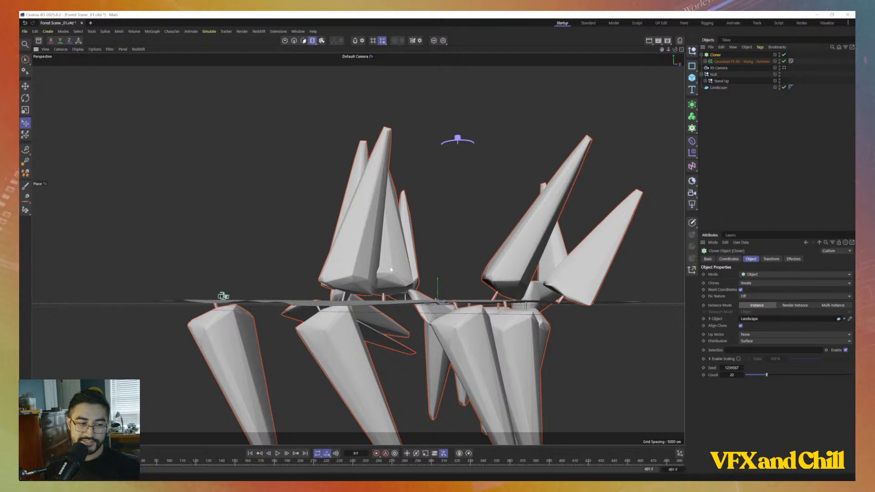
left_click_drag(348, 261, 437, 294, "alt")
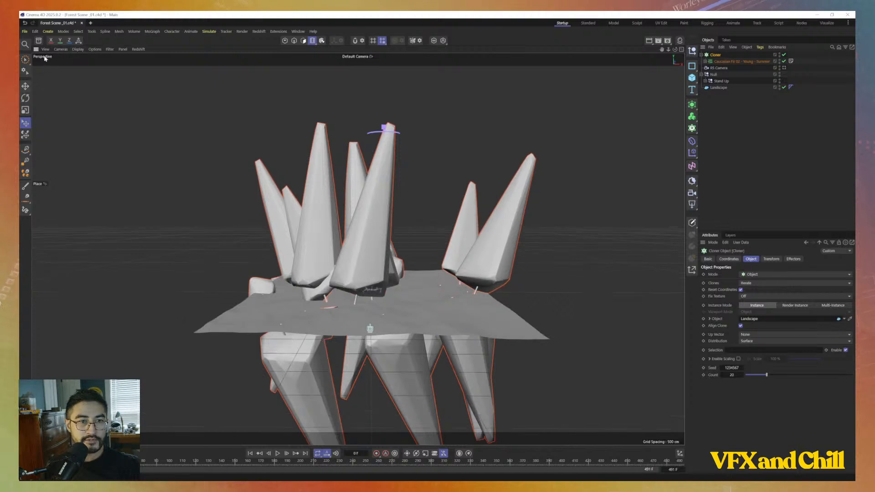
left_click(138, 49)
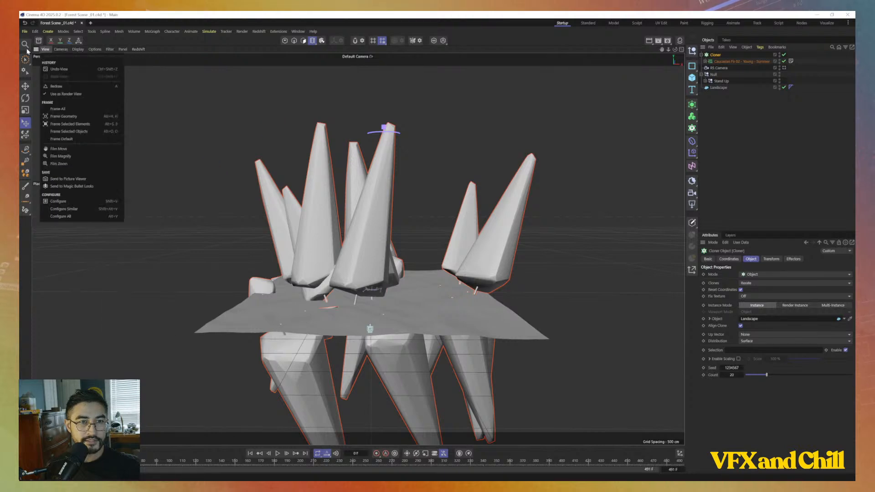
mouse_move(138, 50)
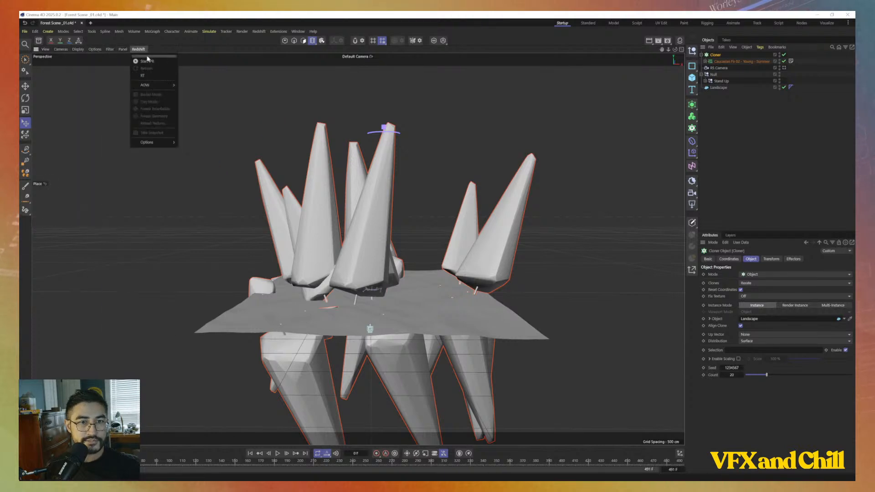
mouse_move(168, 88)
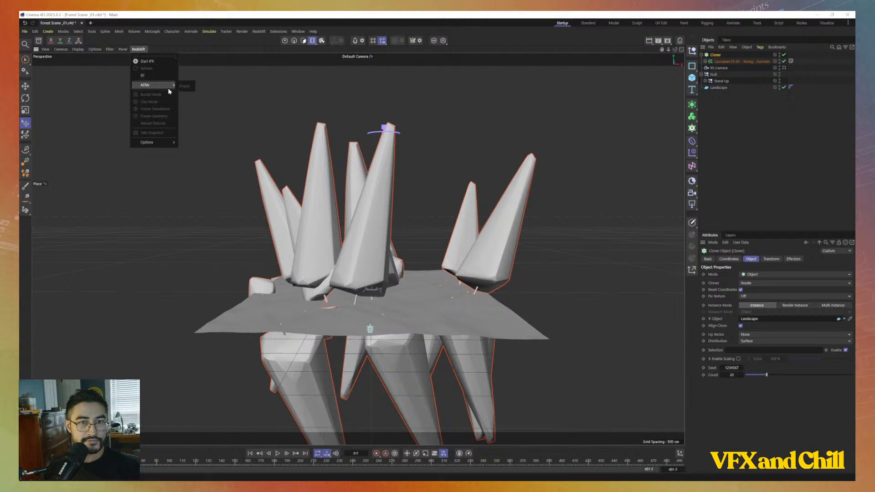
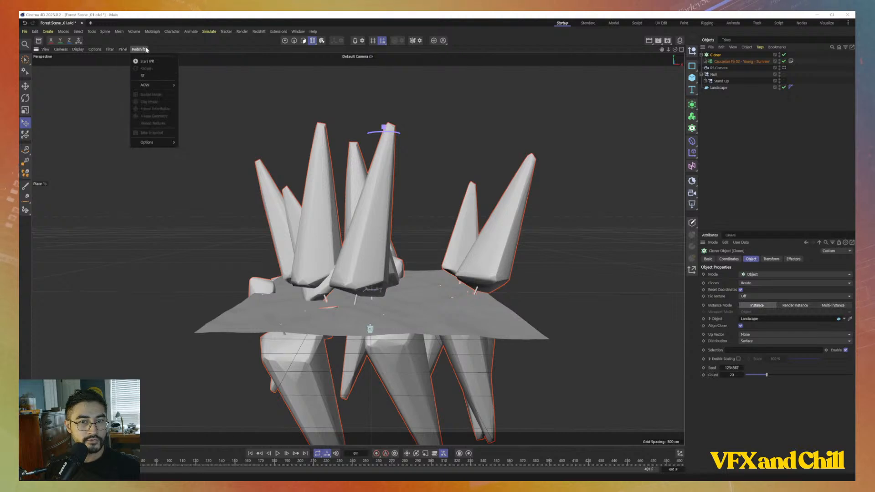
left_click(762, 143)
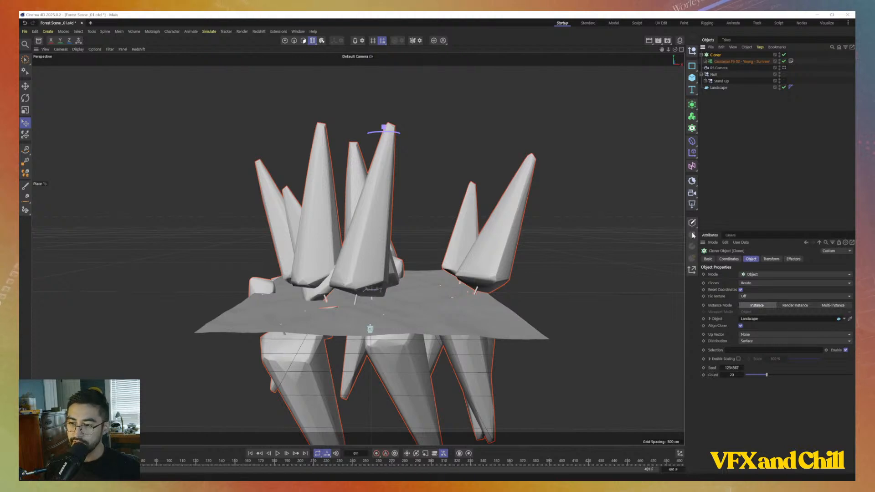
Turn off Align Clone on the Cloner and inspect the cloned firs across the Landscape
left_click(740, 327)
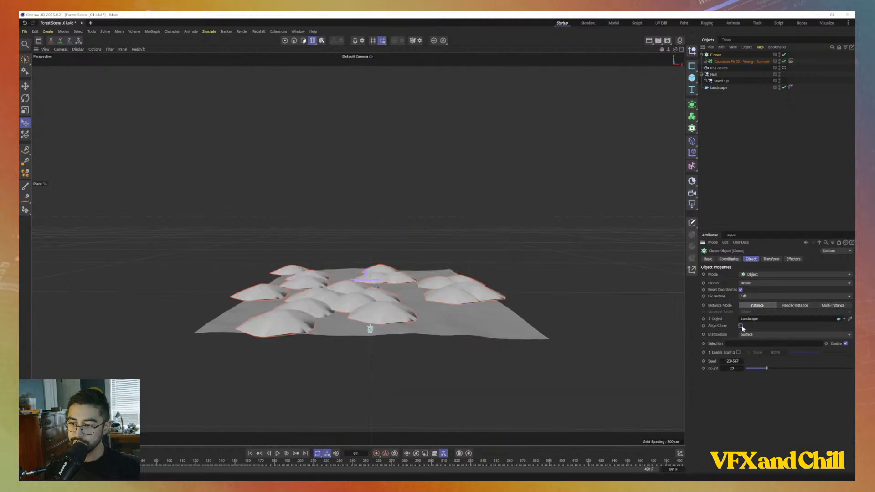
mouse_move(364, 293)
left_mouse_down("alt")
mouse_move(359, 268)
mouse_move(359, 284)
left_mouse_up("alt")
scroll(409, 296, "up", 5)
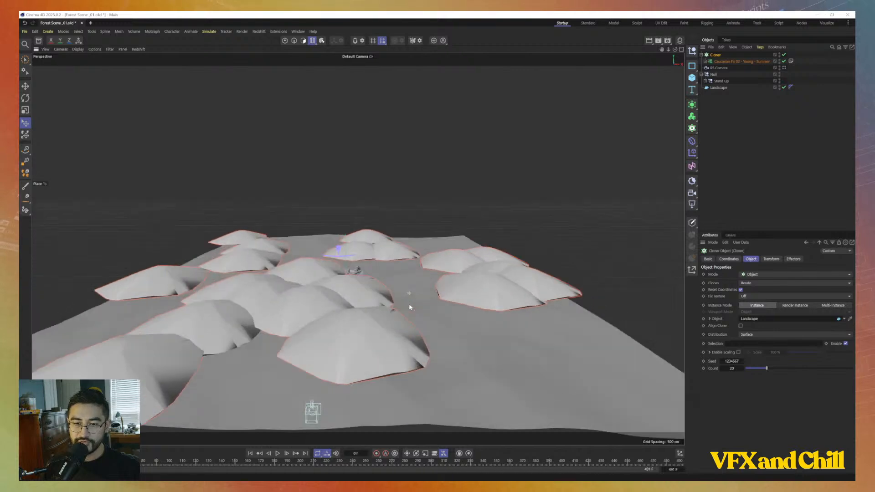
Reset the Landscape's scale to 1 on all axes and enlarge its size to 2121 cm wide and 6243 cm deep
left_click(718, 87)
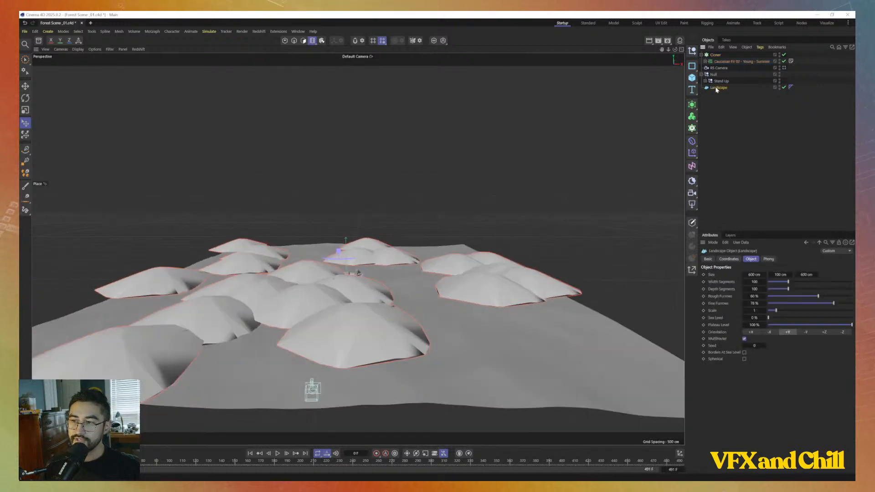
left_click(729, 259)
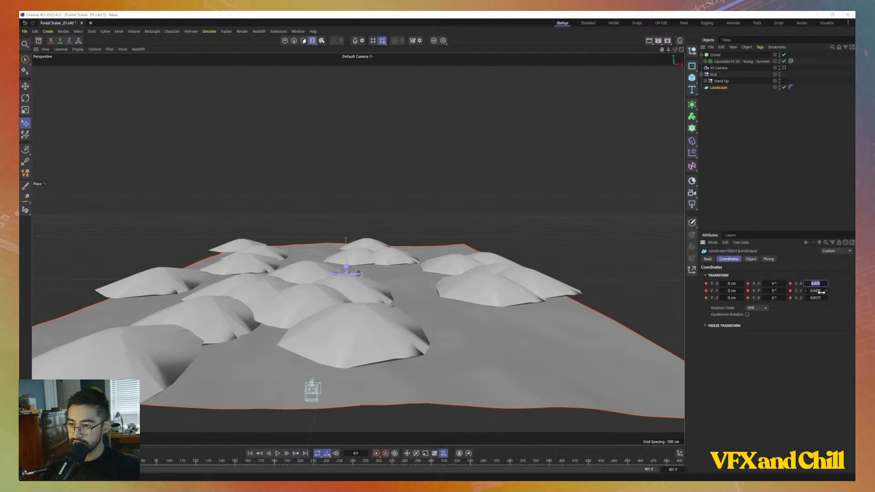
type("1")
key("Tab")
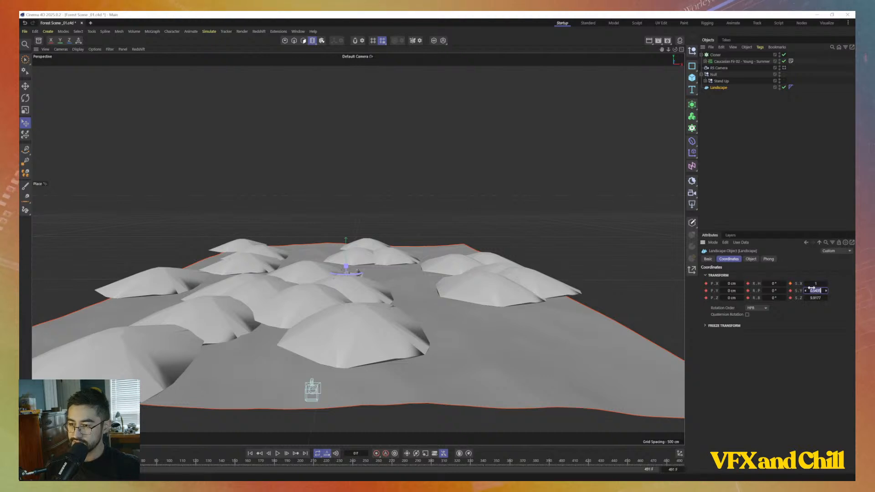
type("1")
key("Tab")
type("1")
key("Return")
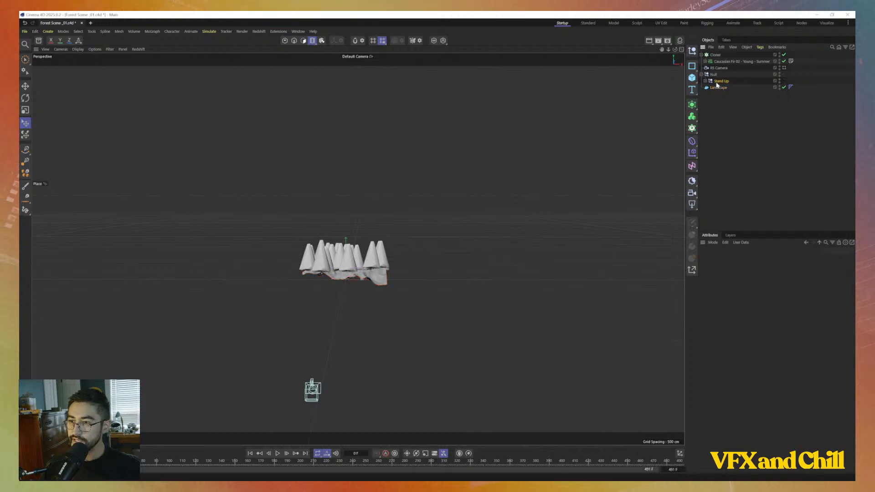
left_click(751, 259)
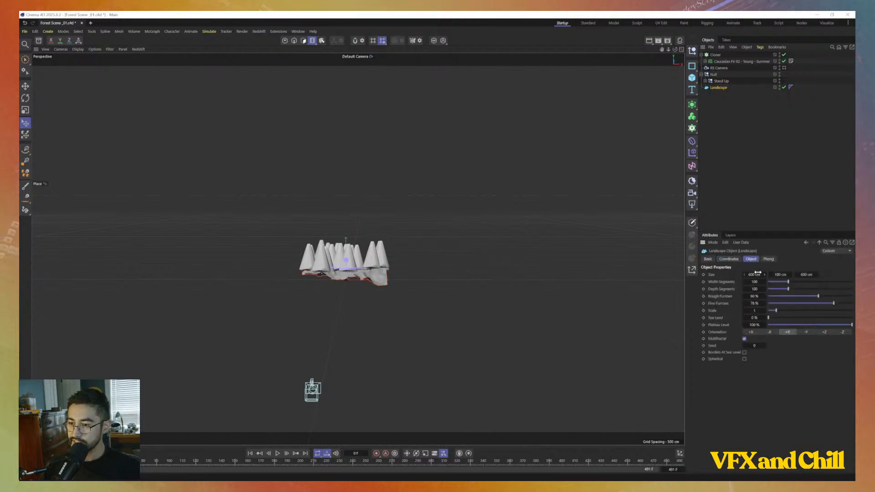
left_click_drag(752, 275, 800, 270)
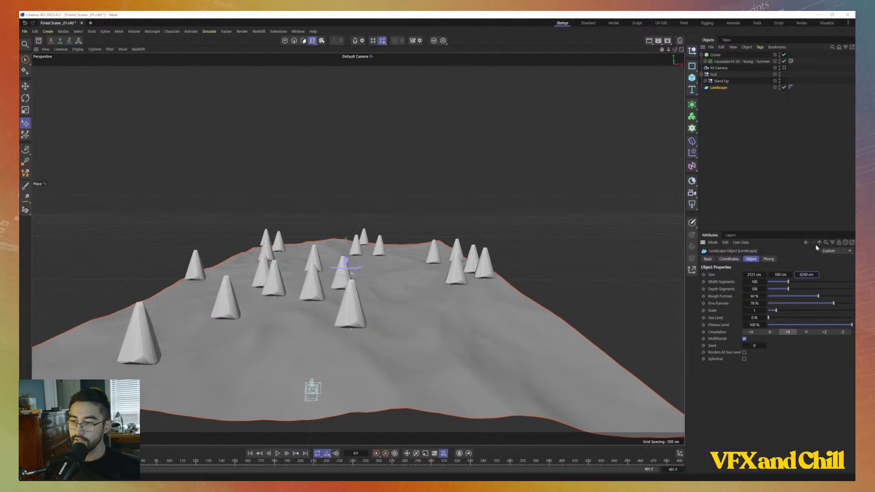
Raise the Cloner's count to 1187 so the firs densely cover the Landscape
left_click(716, 55)
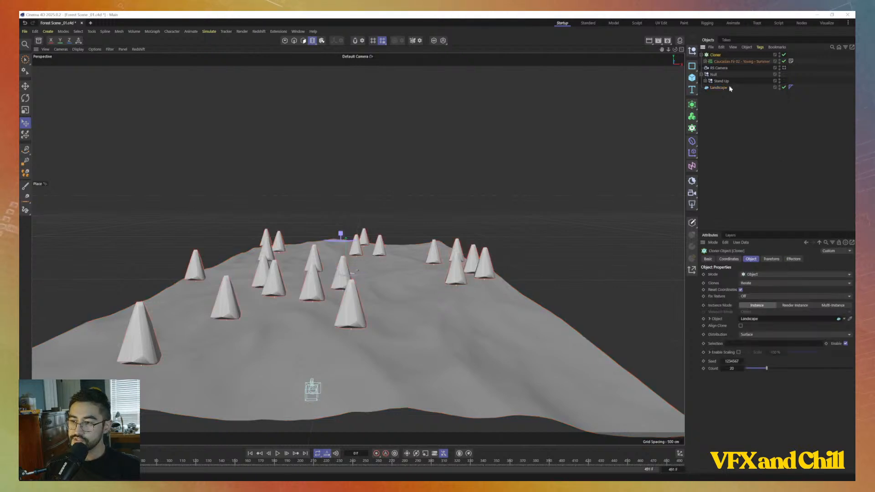
mouse_move(311, 313)
left_mouse_down("alt")
mouse_move(209, 314)
mouse_move(315, 318)
left_mouse_up("alt")
scroll(314, 319, "down", 6)
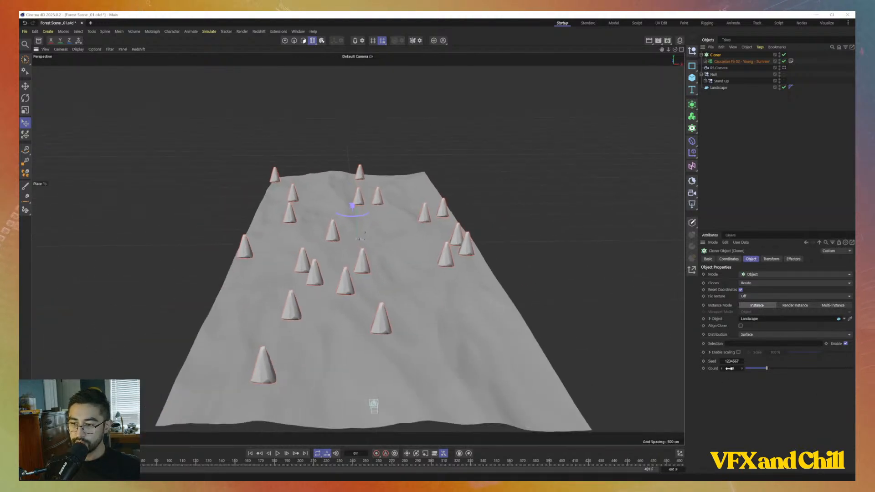
left_click_drag(729, 368, 835, 369)
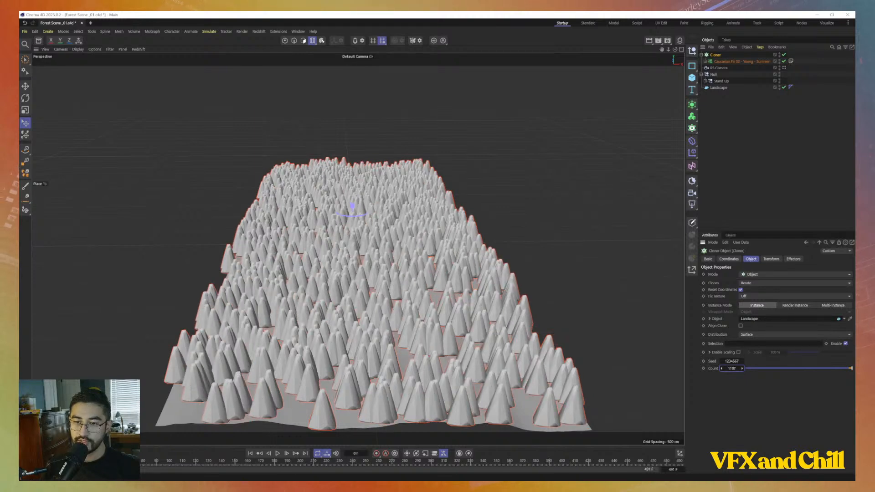
left_click_drag(314, 296, 332, 233, "alt")
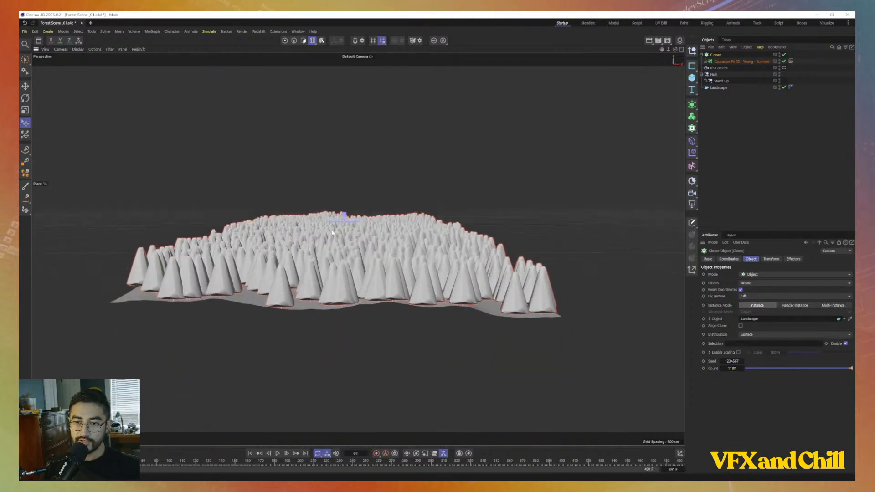
scroll(332, 233, "up", 10)
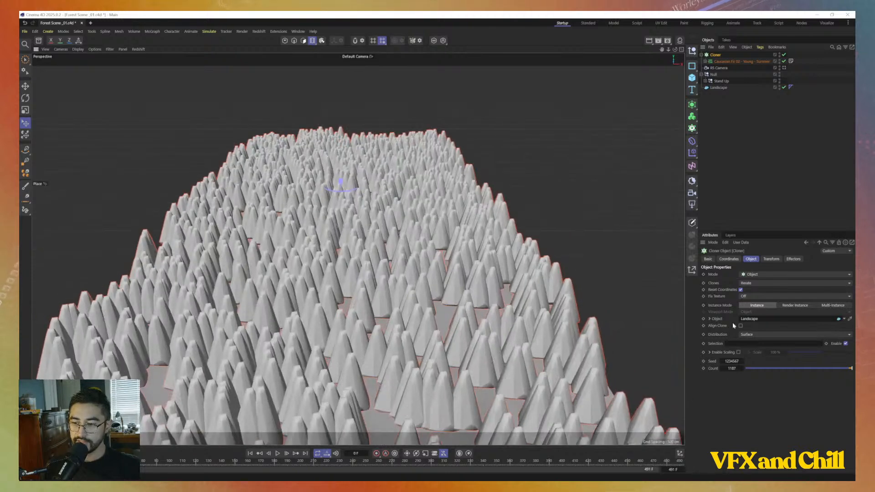
Add a Random effector to the Cloner and turn off its Position parameter
left_click(692, 153)
left_click(768, 199)
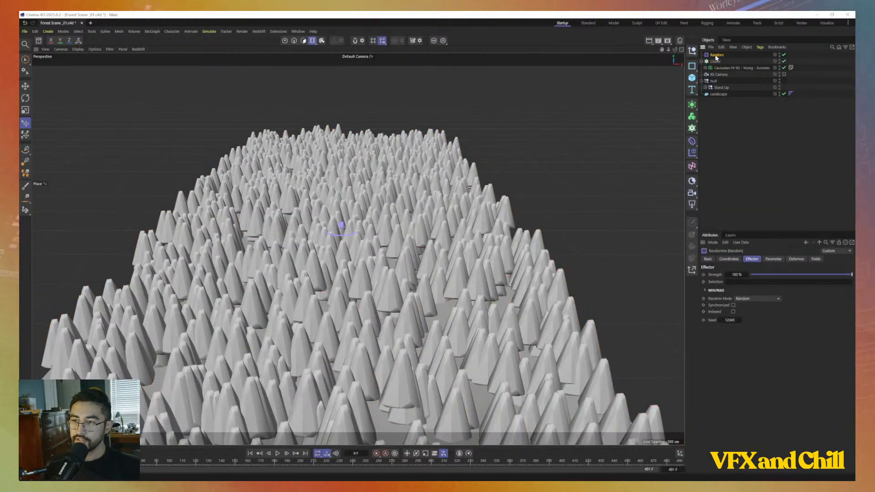
left_click(774, 260)
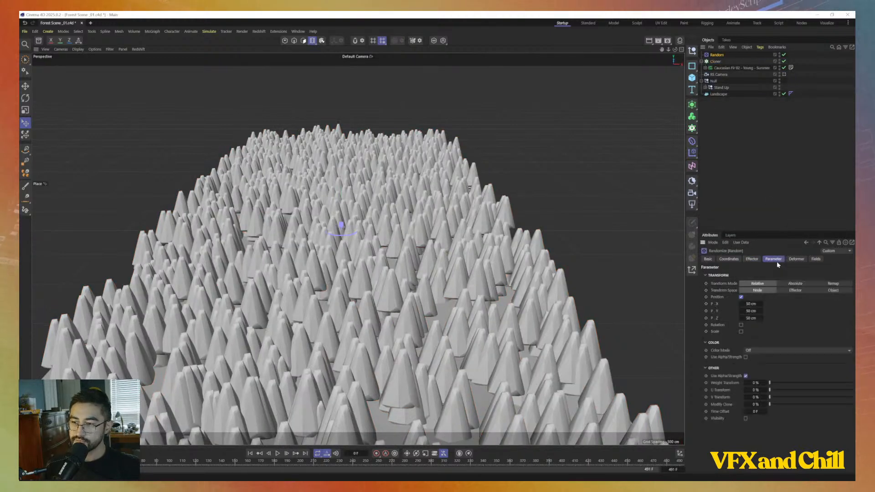
left_click(741, 297)
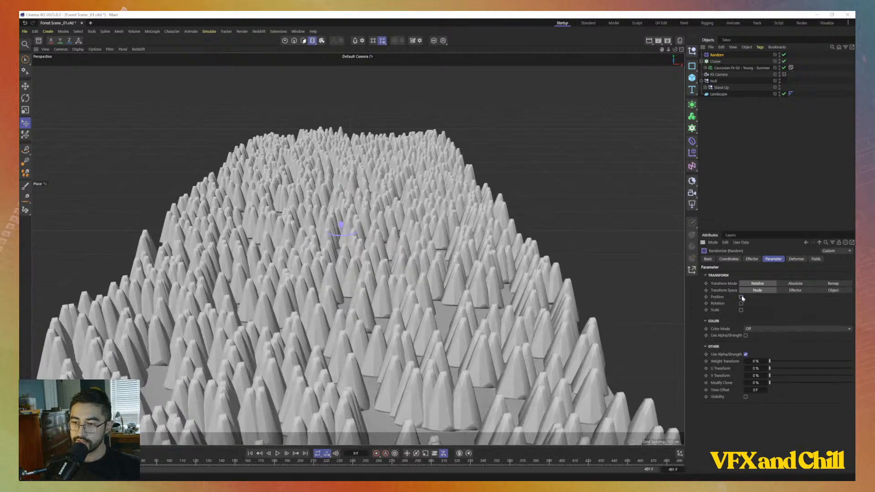
Try randomizing the firs' heading rotation by 579° with the Random effector, undo a pitch change, and turn Rotation off again
left_click(741, 304)
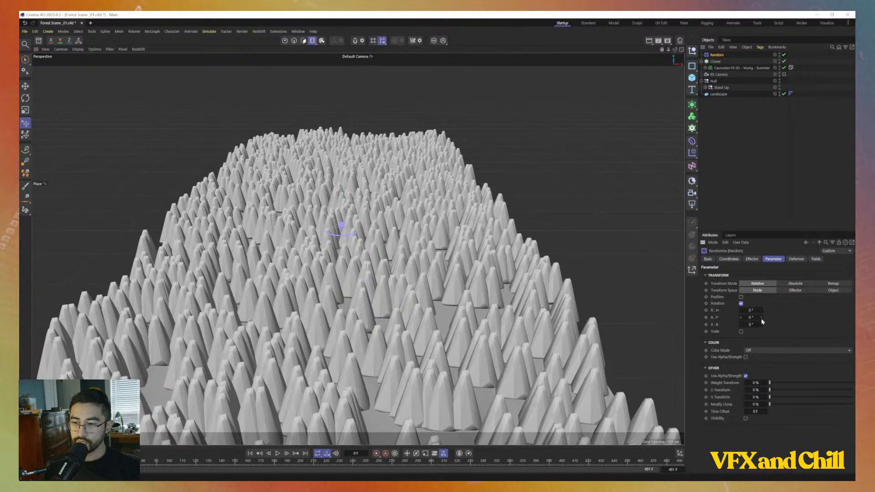
mouse_move(751, 310)
left_mouse_down()
mouse_move(773, 311)
mouse_move(750, 320)
left_mouse_up()
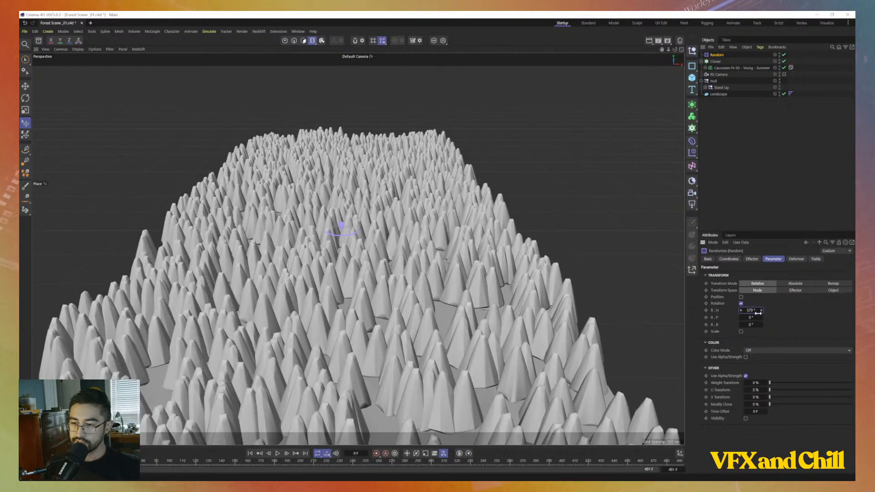
left_click_drag(749, 316, 755, 316)
key("ctrl+z")
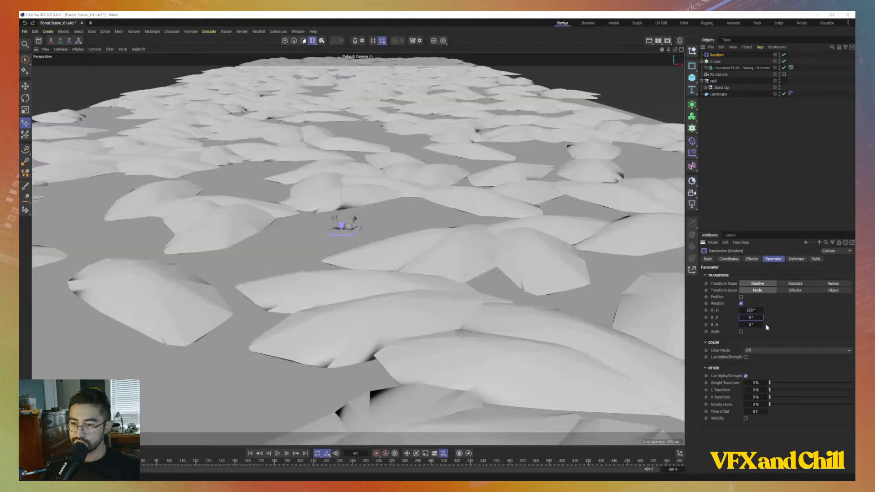
left_click(749, 310)
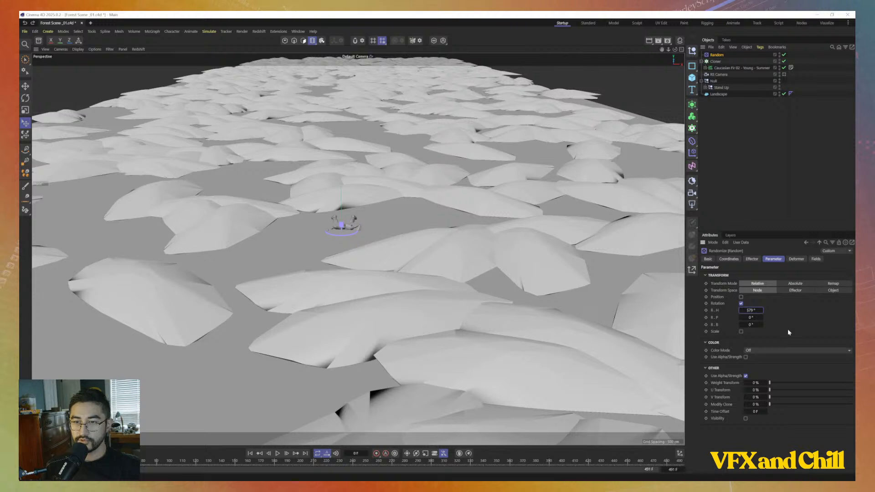
left_click(740, 303)
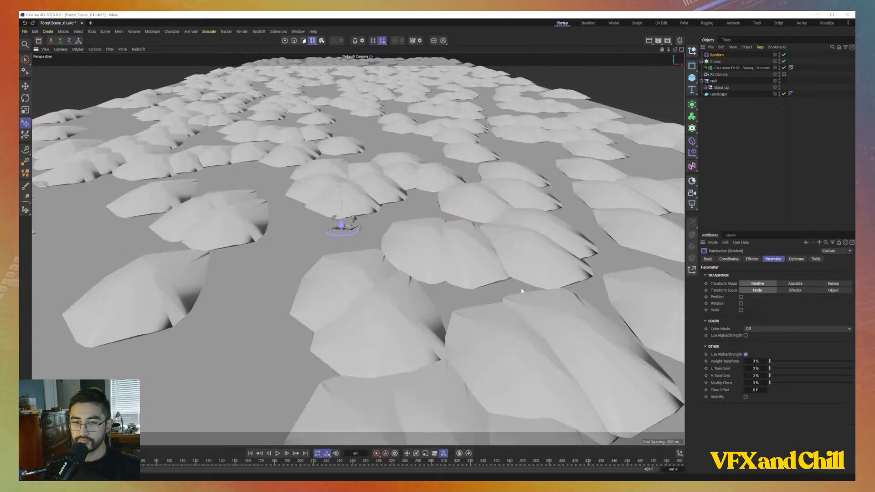
Remove the Landscape's position, rotation and scale keyframes
left_click(789, 125)
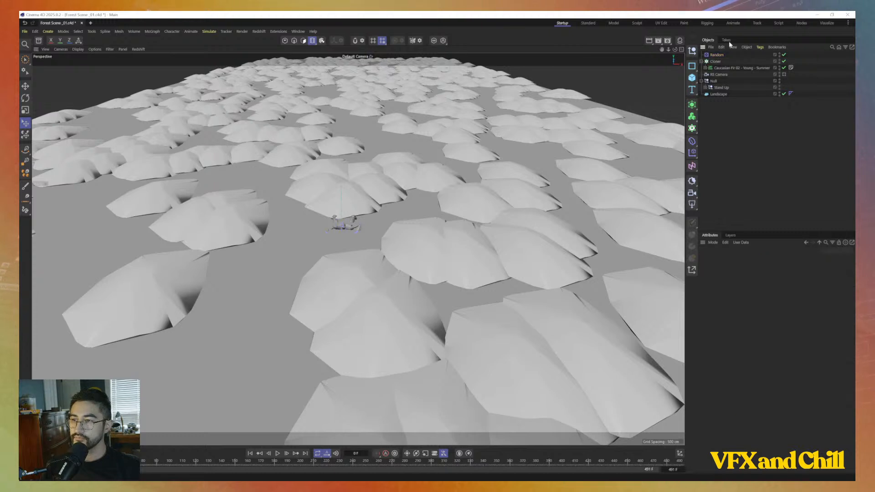
left_click(716, 61)
left_click(718, 68)
left_click(718, 82)
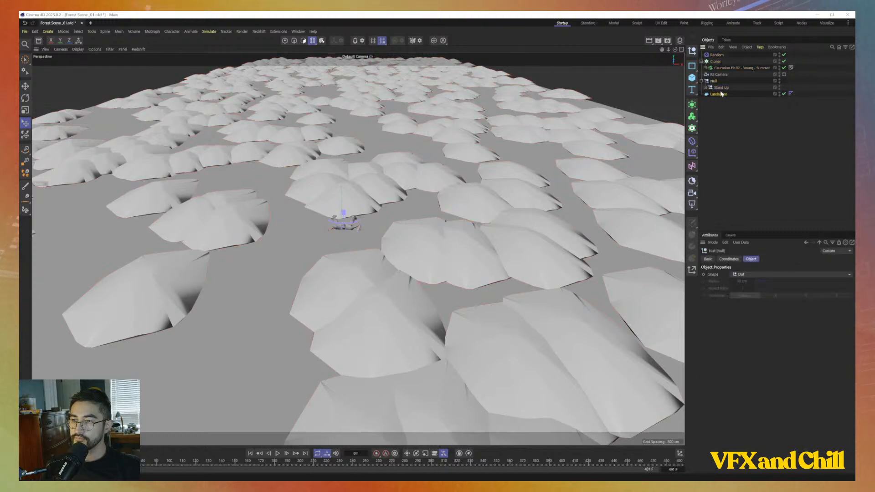
left_click(718, 68)
left_click(716, 61)
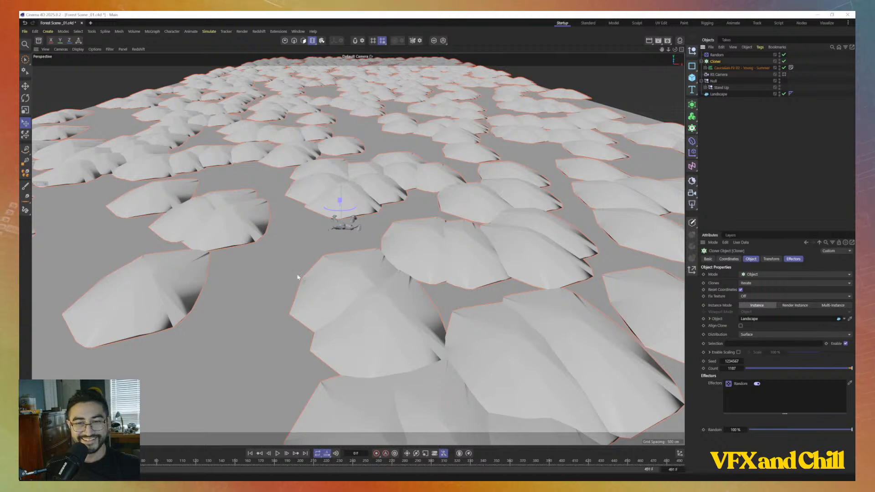
left_click(718, 93)
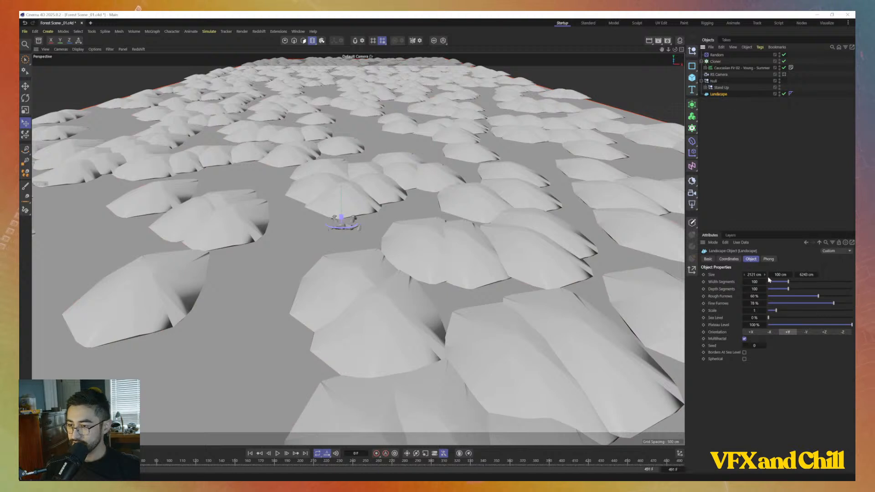
left_click(737, 258)
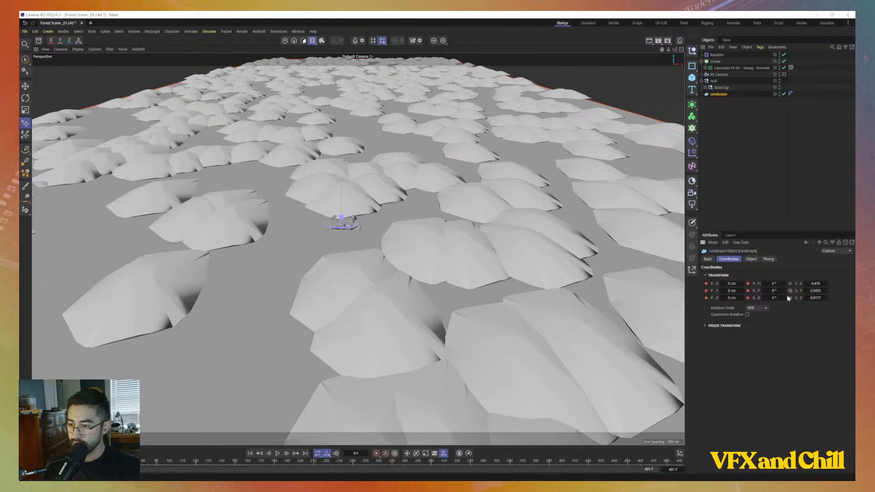
right_click(705, 283)
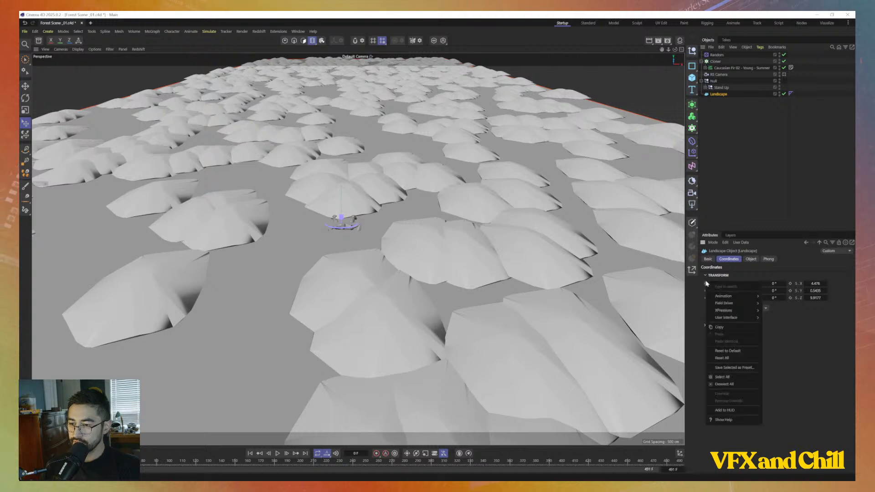
mouse_move(733, 299)
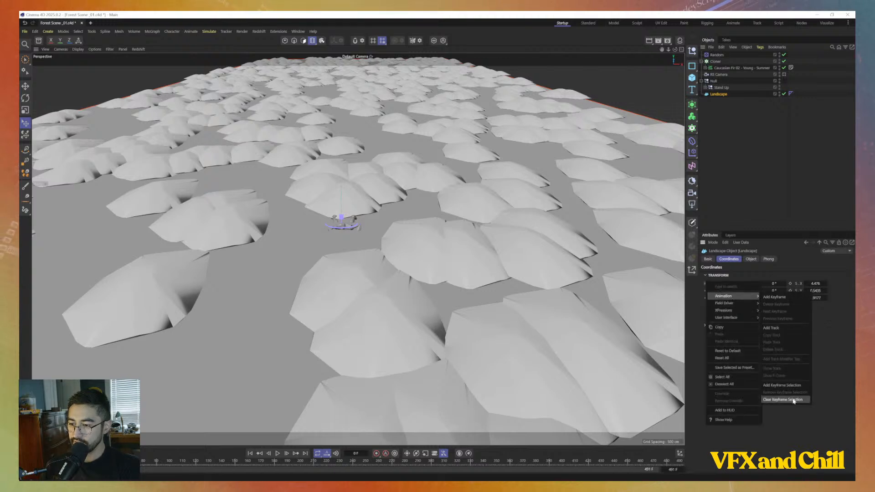
left_click(853, 341)
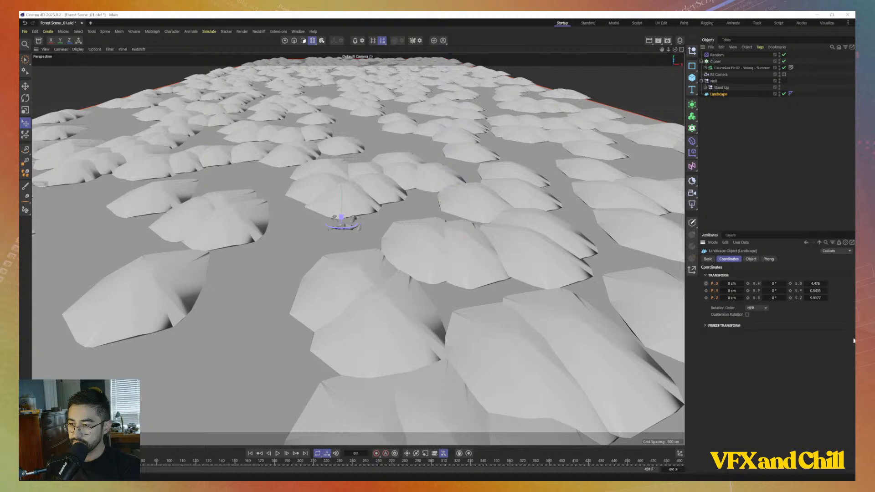
Set the Landscape's scale to 1 on X, Y and Z, and save the scene
left_click(813, 284)
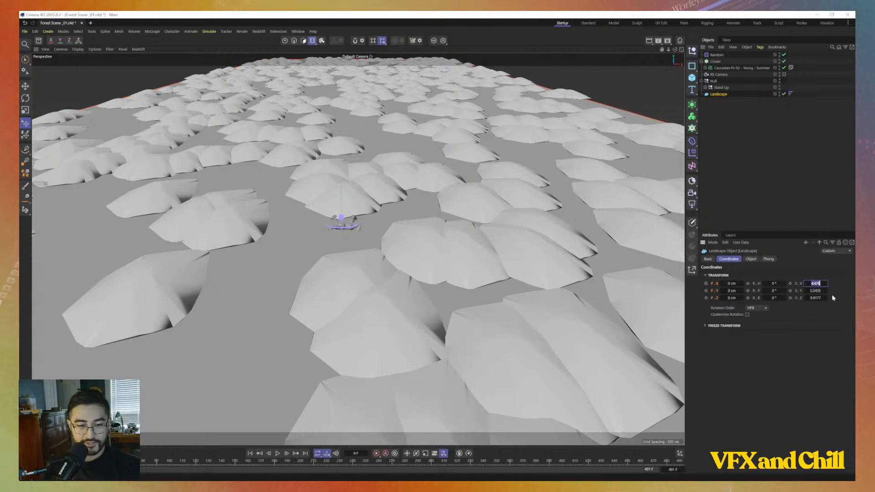
type("1")
key("Tab")
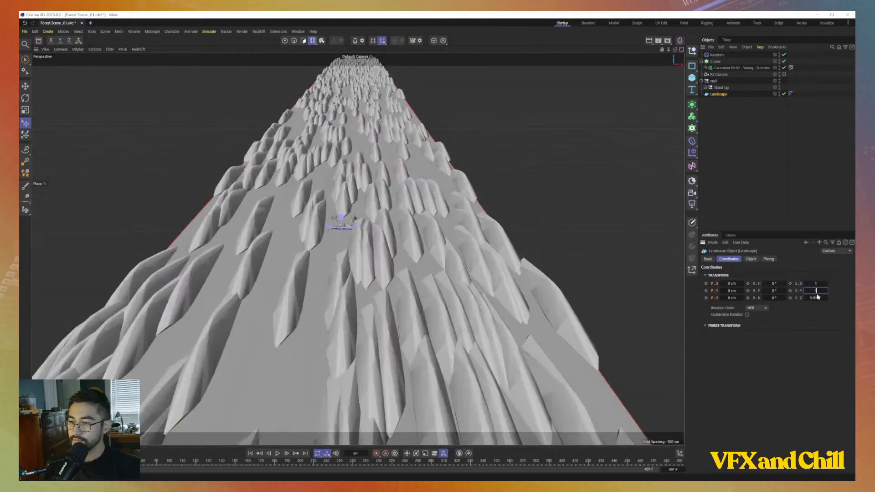
key("Tab")
type("1")
key("Return")
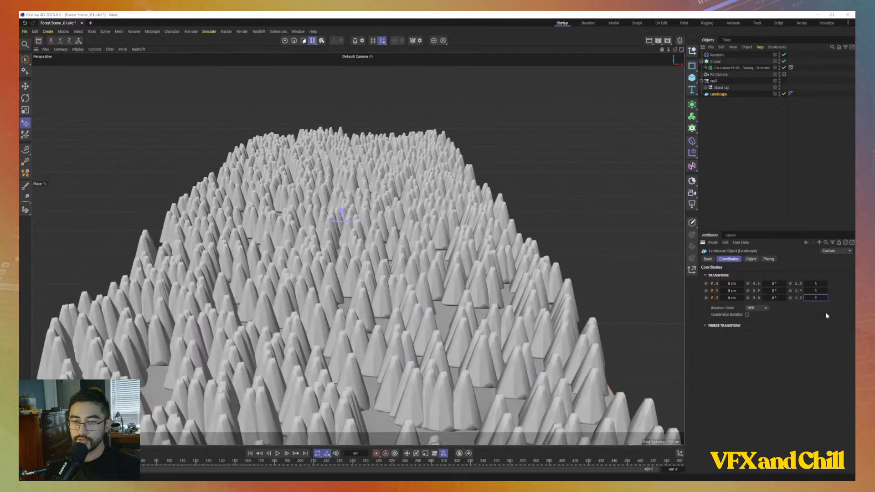
left_click(792, 190)
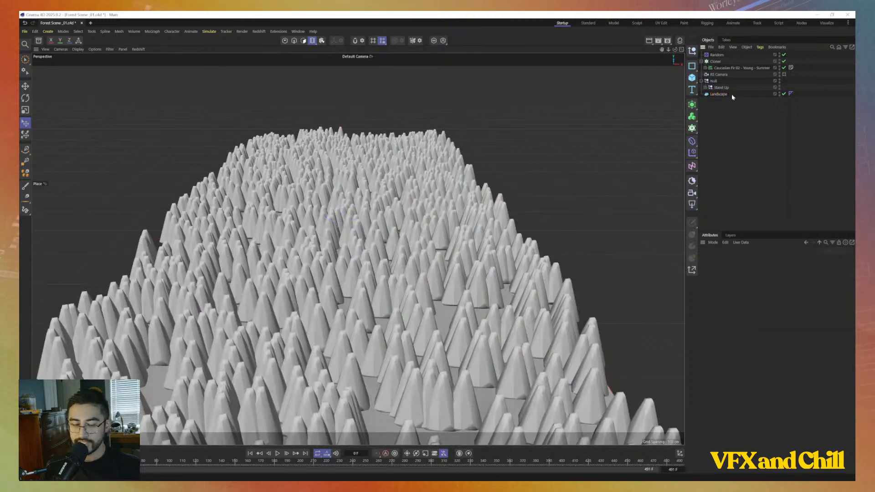
key("ctrl+s")
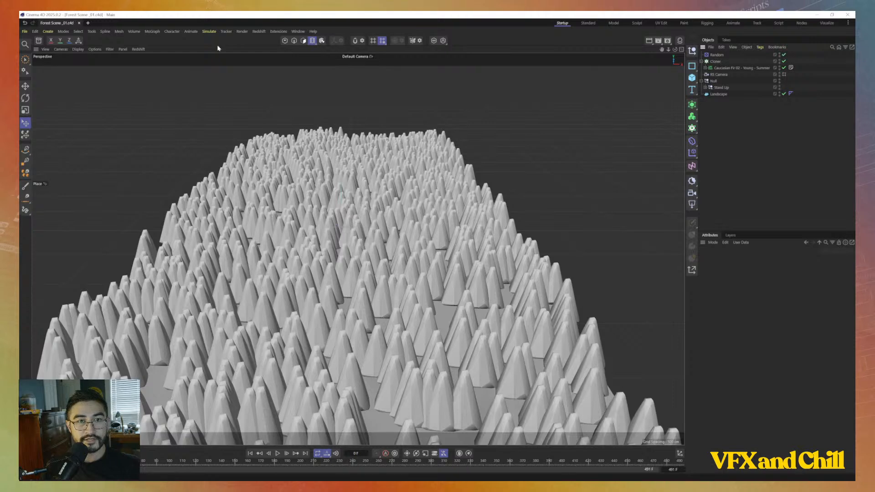
Examine the Random effector's Parameter, Deformer and Effector settings, including its random mode options
middle_click_drag(455, 273, 480, 210, "alt")
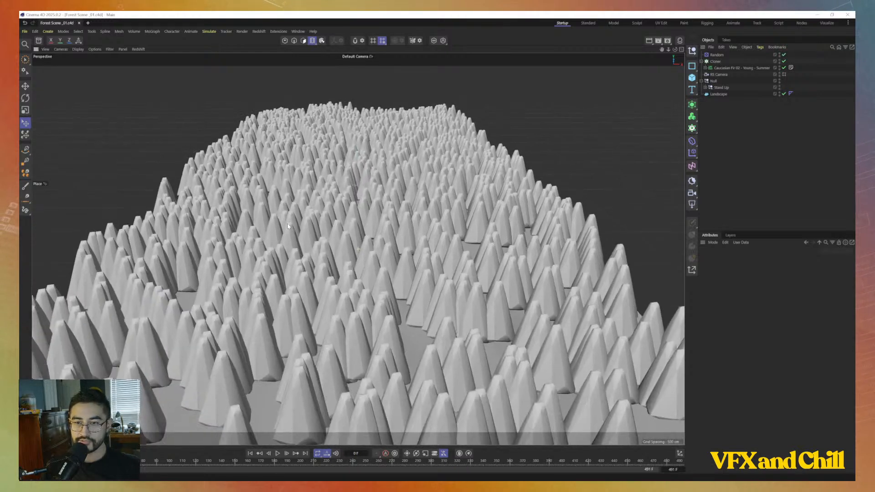
left_click(720, 55)
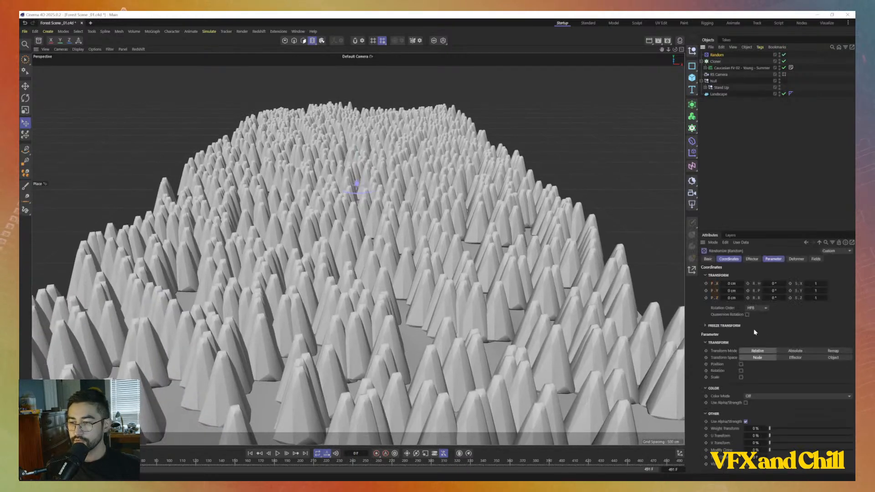
left_click(749, 259)
left_click(773, 260)
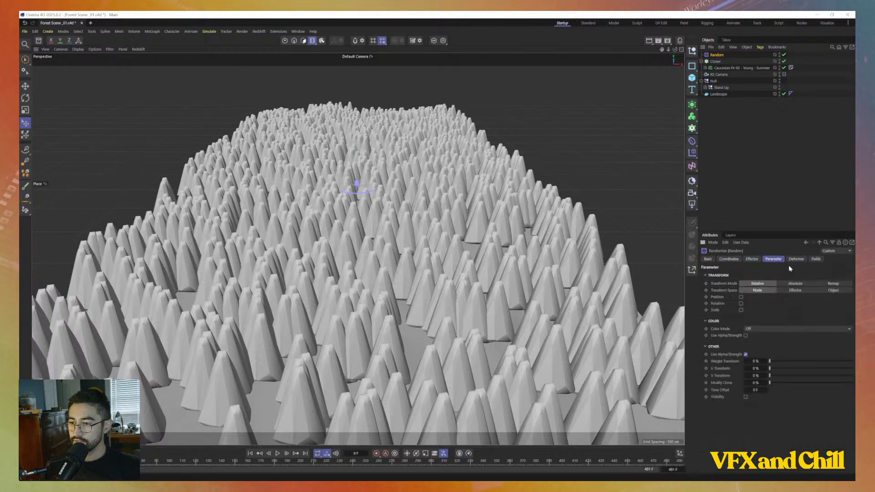
left_click(797, 260)
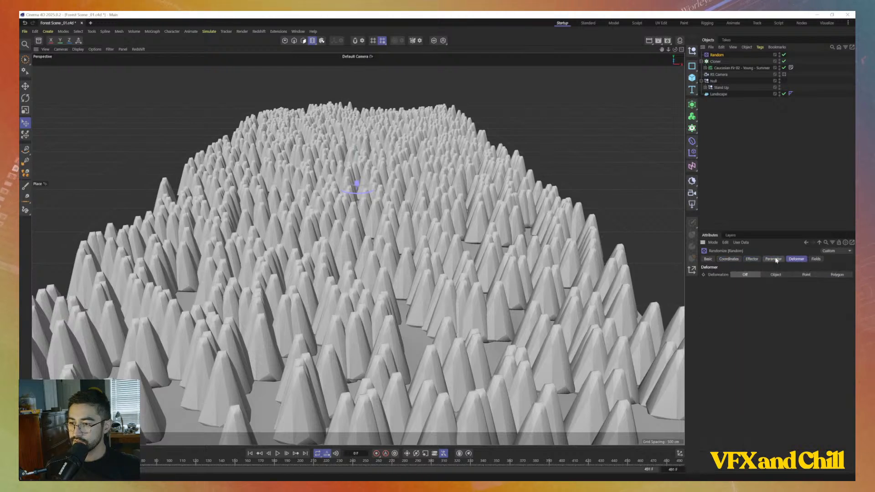
left_click(750, 259)
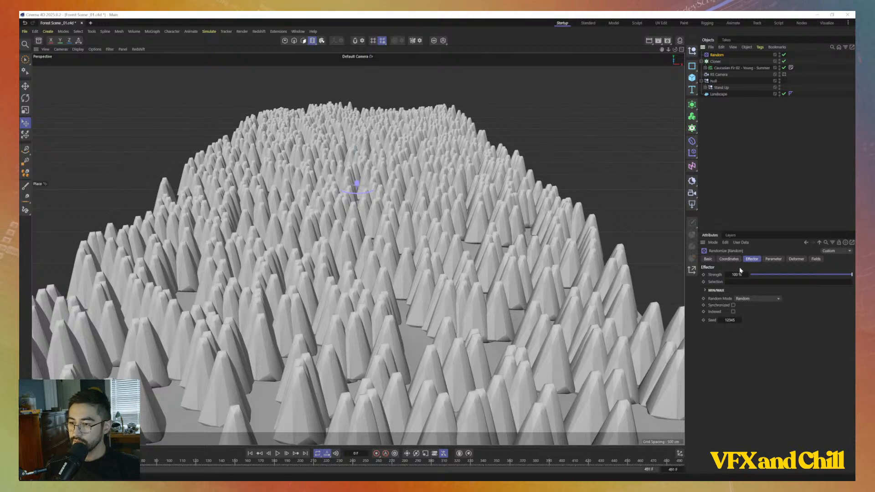
left_click(754, 299)
left_click(759, 297)
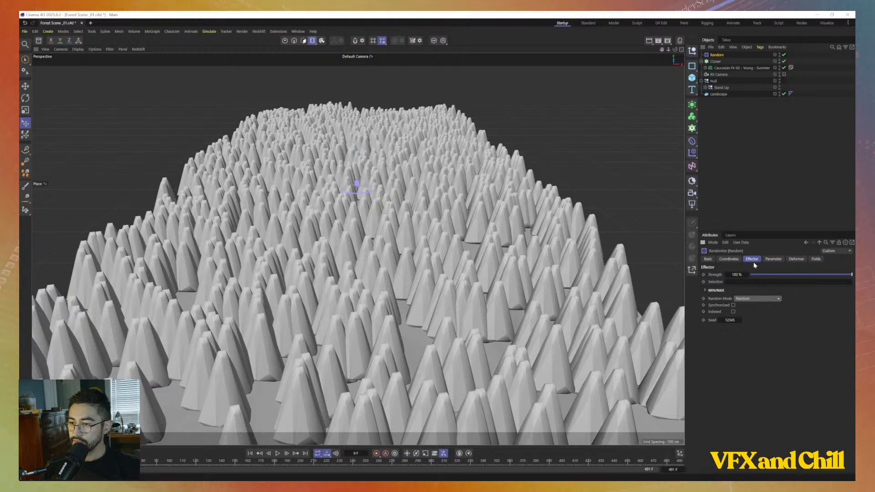
Enable the Random effector's Rotation and set its heading to 213° and pitch to 4°, adding a slight bank
left_click(728, 259)
left_click(773, 259)
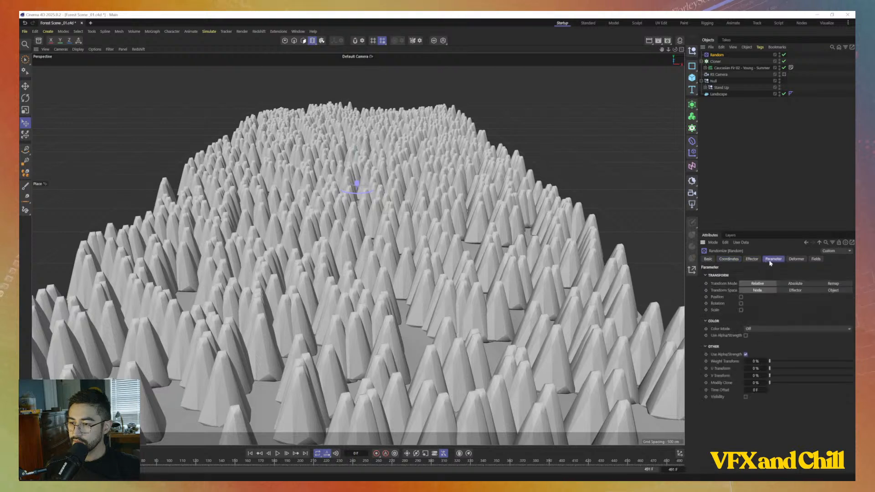
left_click(742, 303)
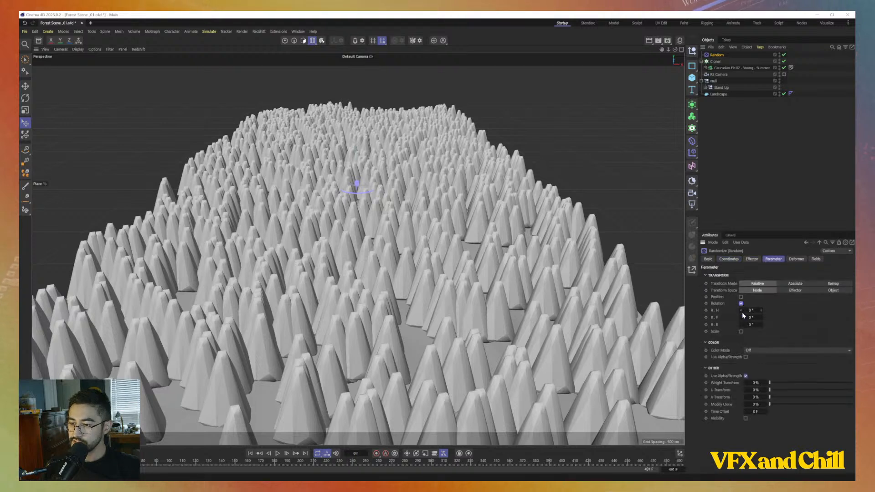
left_click_drag(749, 310, 818, 310)
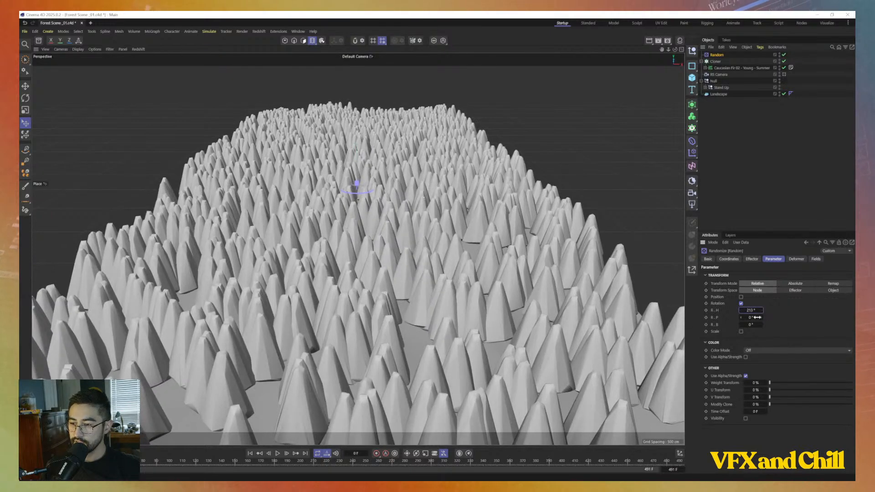
left_click_drag(760, 317, 762, 318)
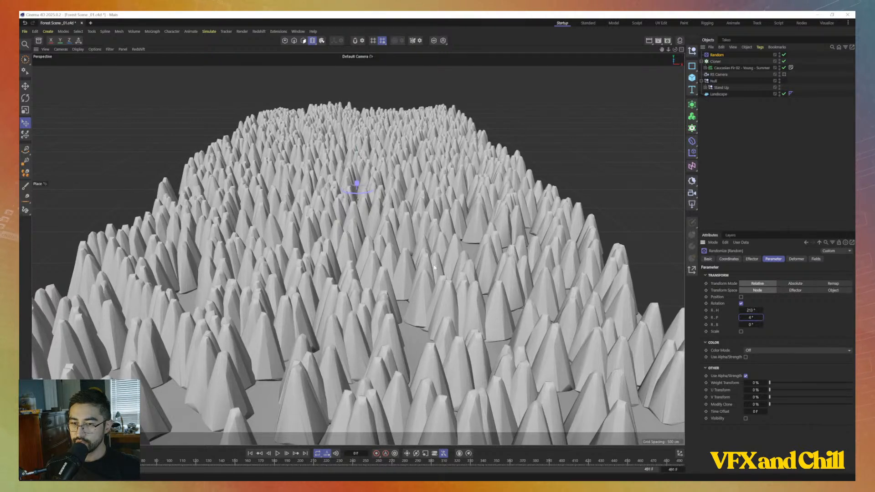
left_click(761, 324)
left_click(761, 324)
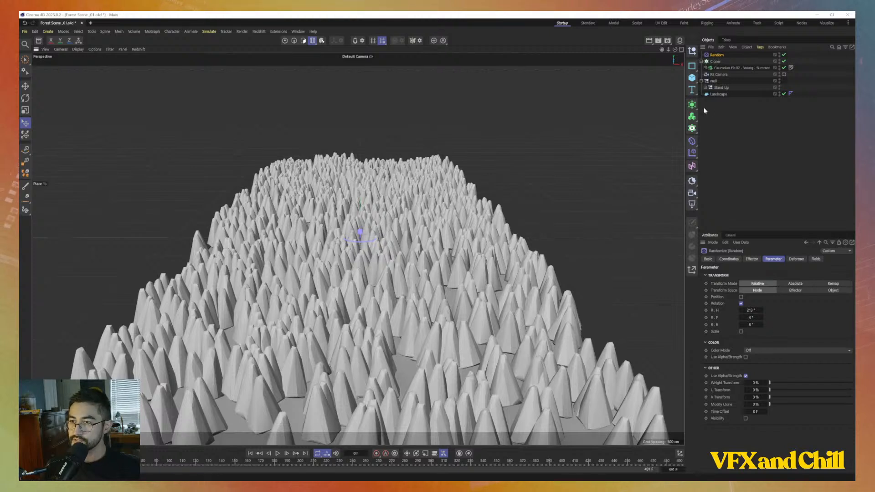
Create a Shader effector and add it to the Cloner's effectors list below Random
left_click(692, 142)
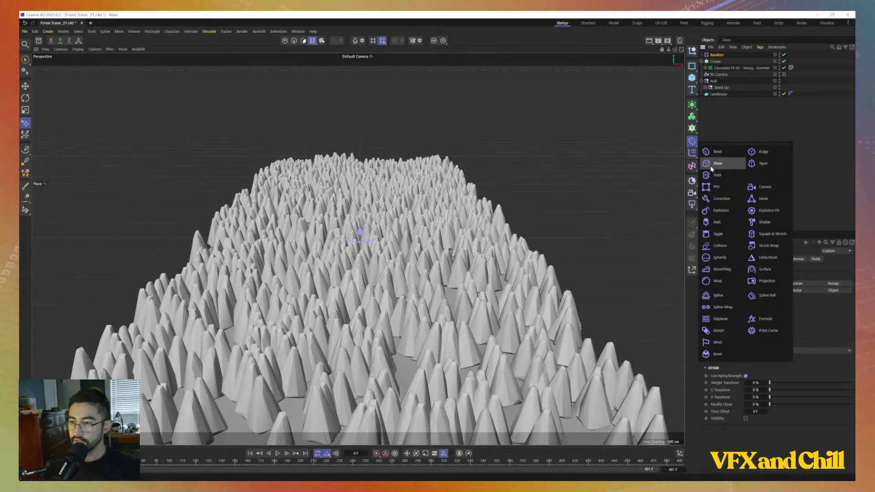
left_click(692, 153)
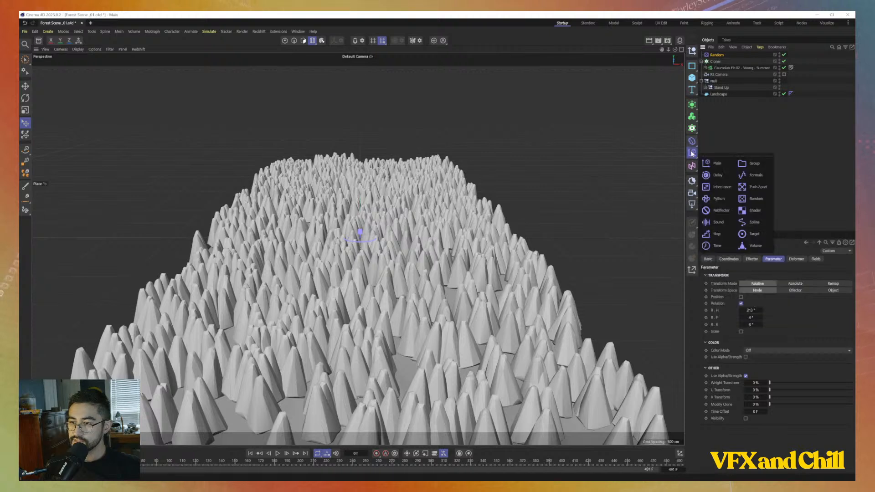
left_click(754, 211)
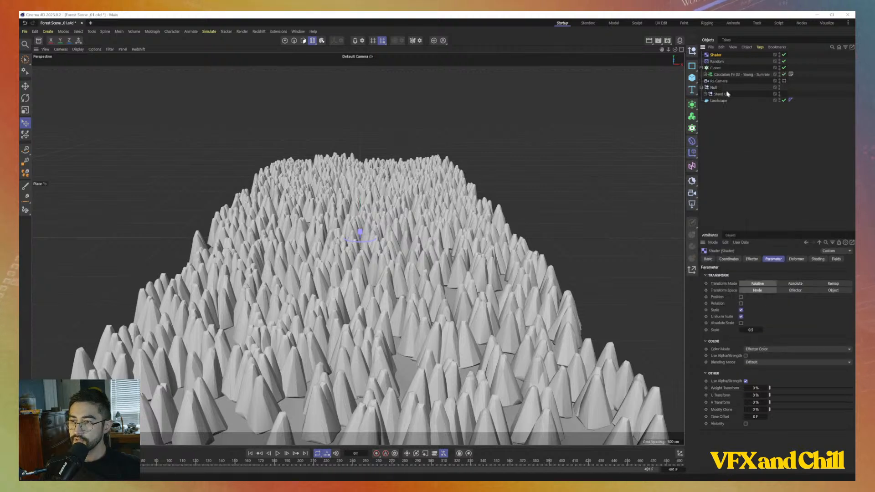
left_click(717, 69)
left_click_drag(717, 55, 736, 282)
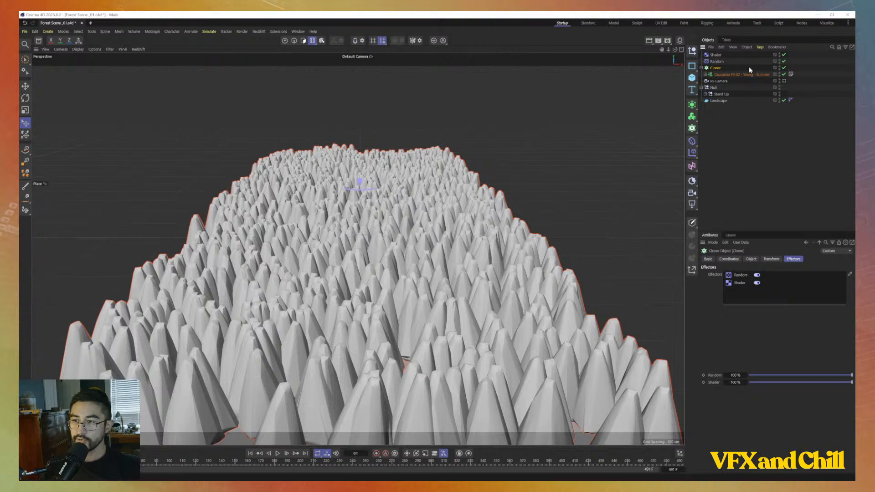
Assign a Gradient as the Shader effector's custom shader
left_click(714, 55)
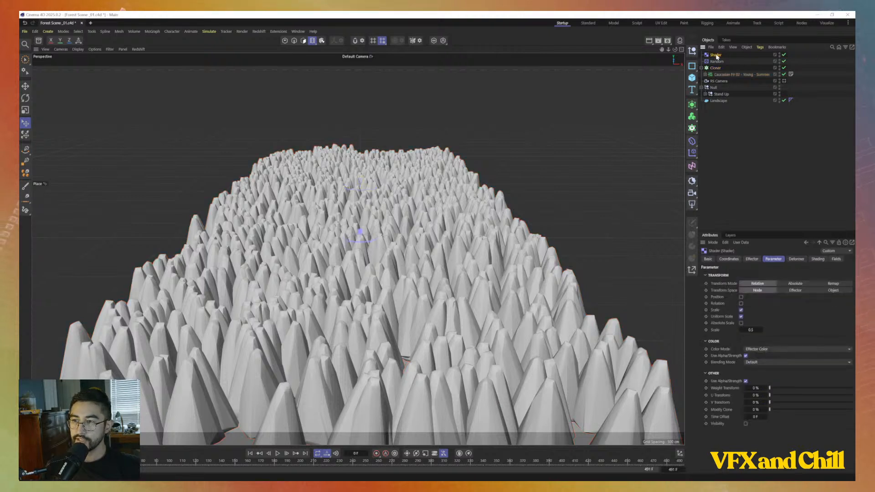
left_click(817, 260)
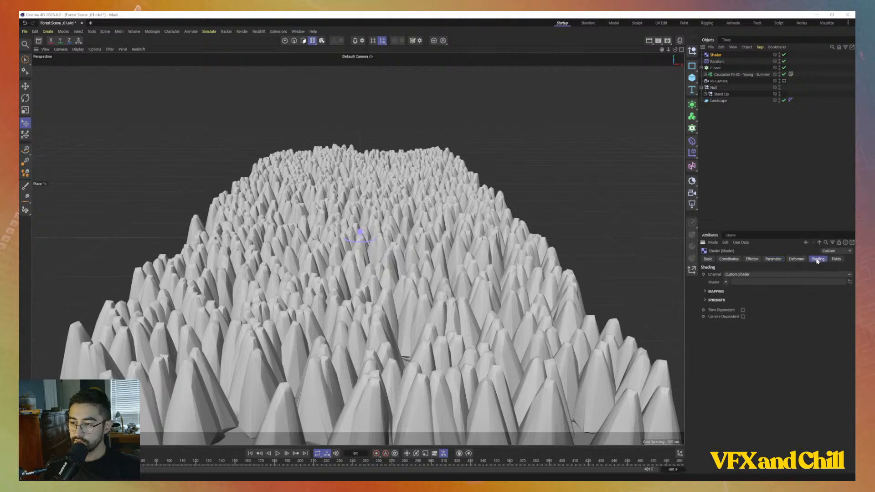
left_click(725, 283)
left_click(733, 354)
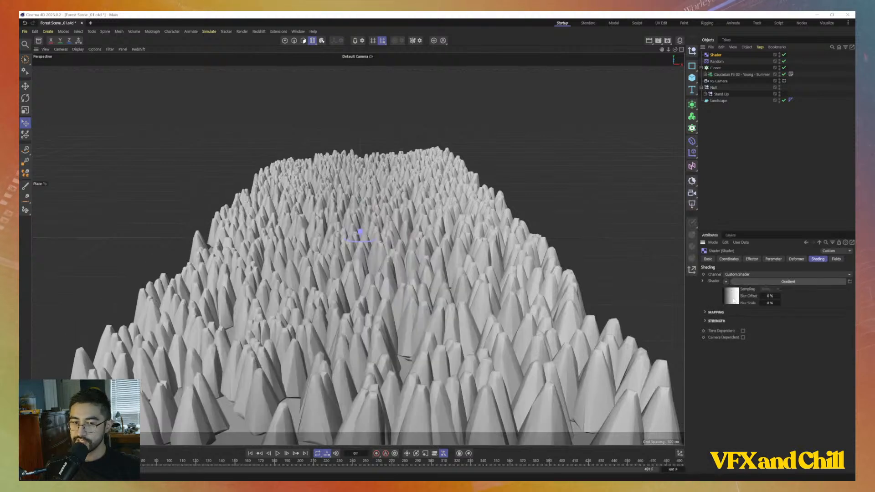
Set the Shader effector's uniform scale to 1 and enable Absolute Scale
left_click_drag(348, 276, 309, 240, "alt")
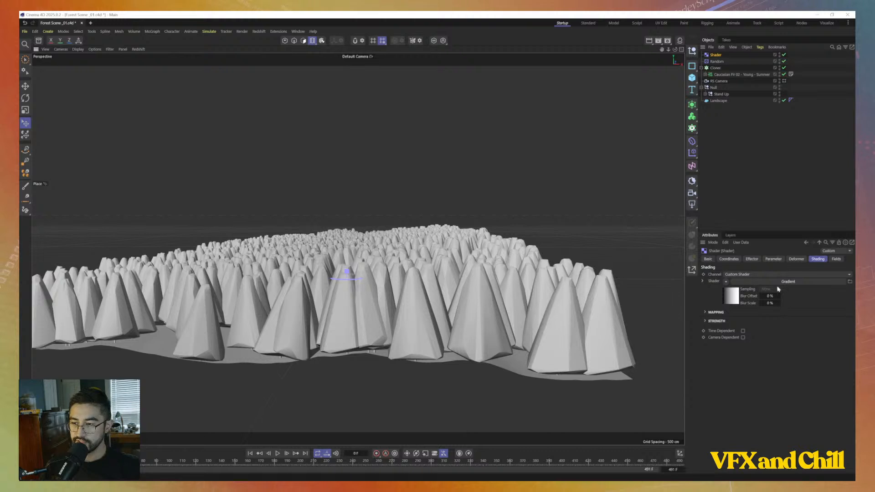
left_click(781, 259)
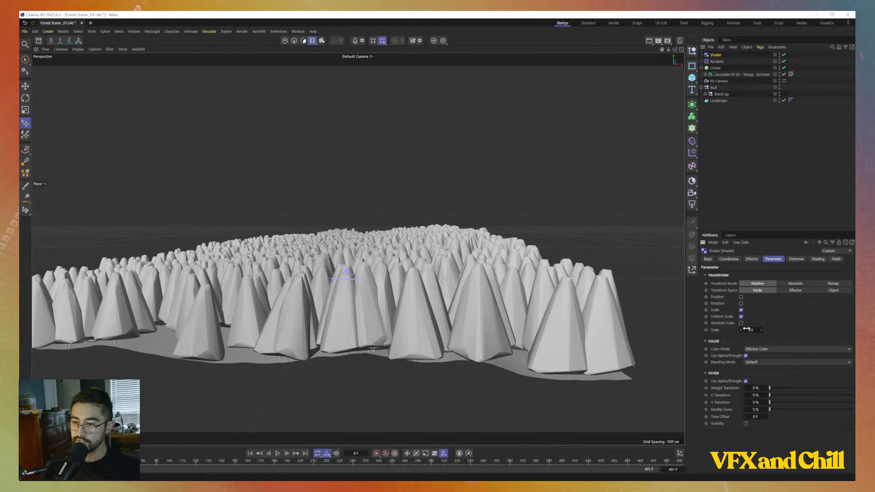
left_click_drag(749, 330, 778, 329)
type("1")
key("Return")
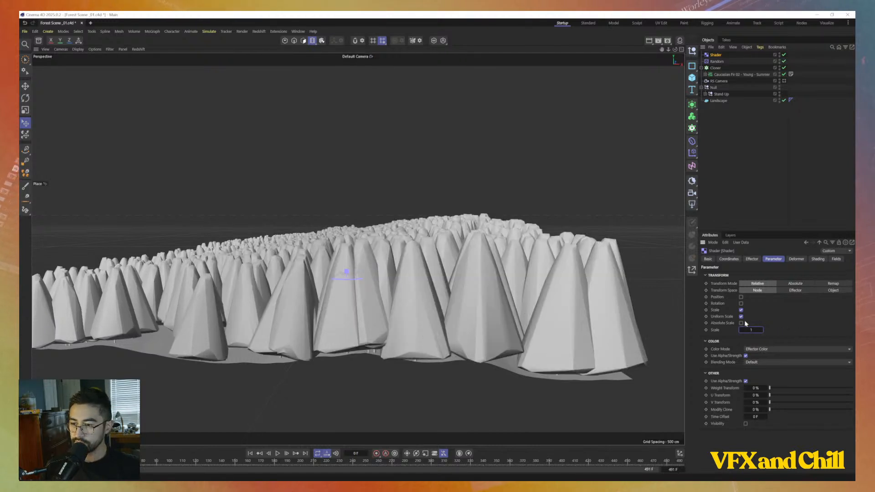
left_click(742, 323)
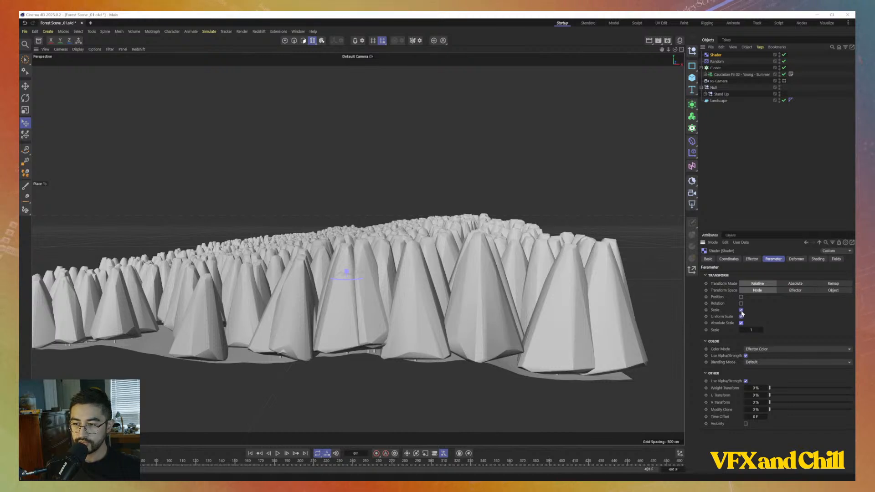
left_click(741, 310)
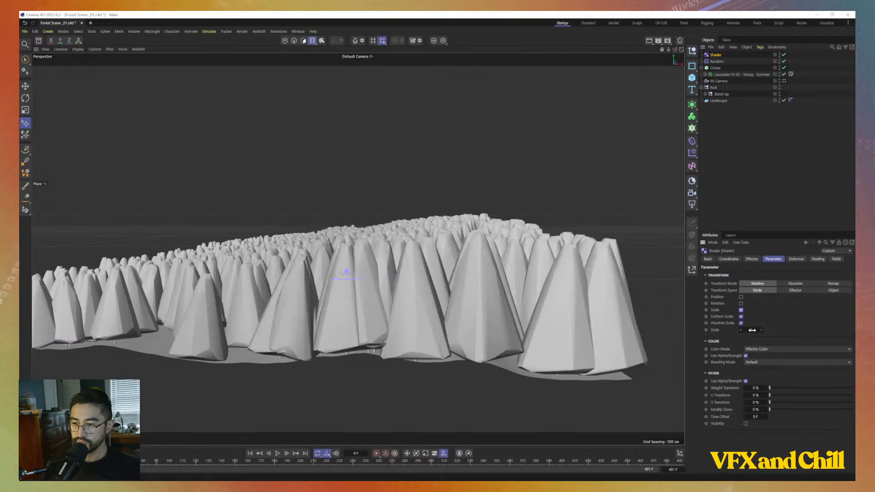
left_click_drag(751, 330, 754, 329)
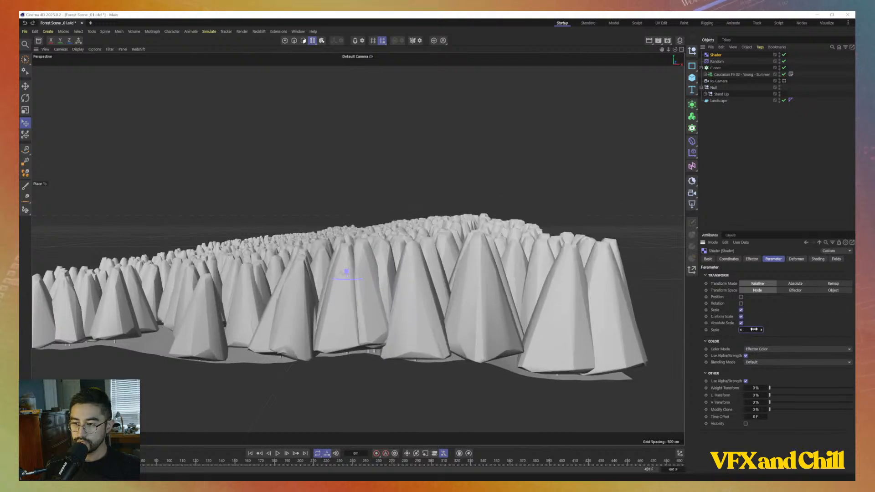
Try Custom Color as the Shader effector's color mode, and set Color Mode to Off
left_click(764, 349)
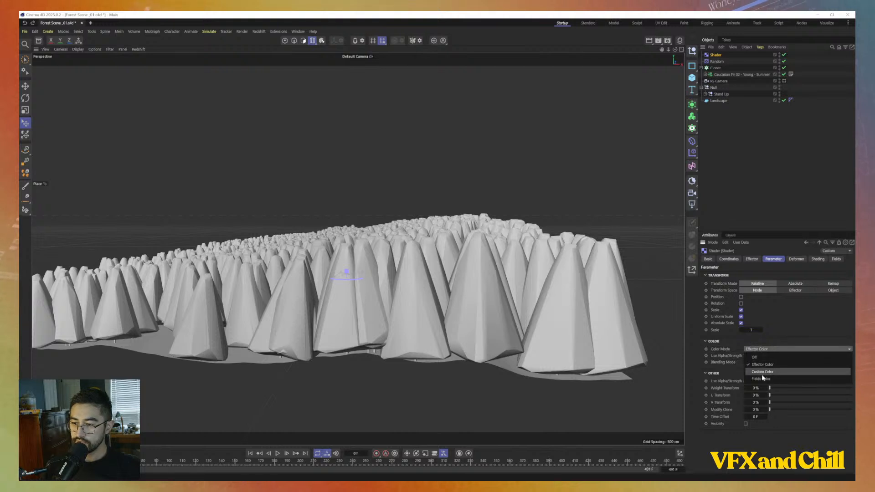
left_click(762, 373)
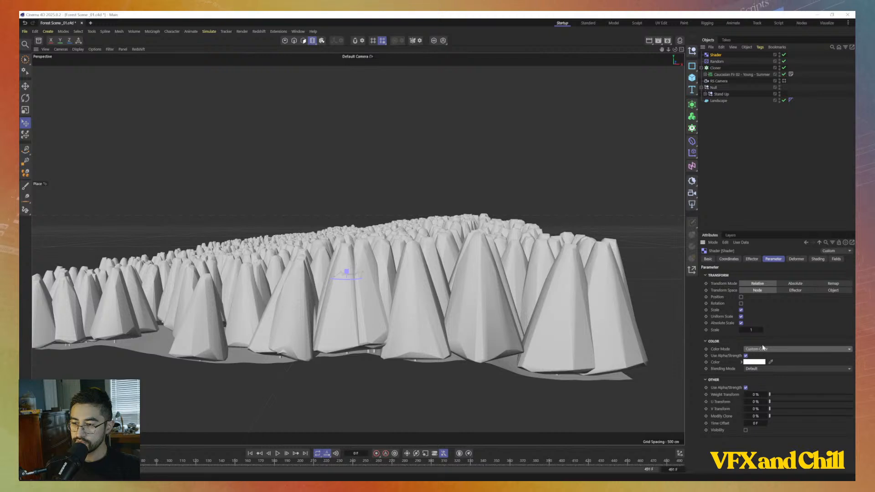
left_click(764, 349)
left_click(764, 362)
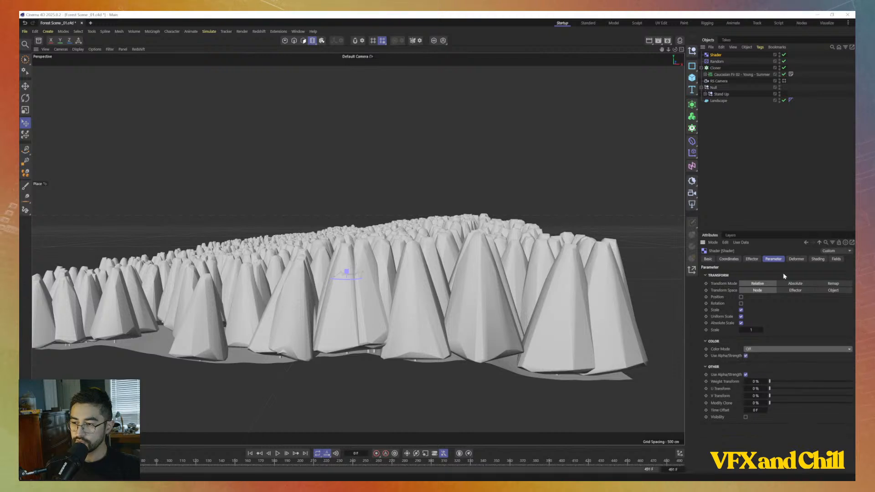
Reshape the effector's gradient into white with a narrow black band in the middle, with black knots at about 43% and 50%
left_click(817, 260)
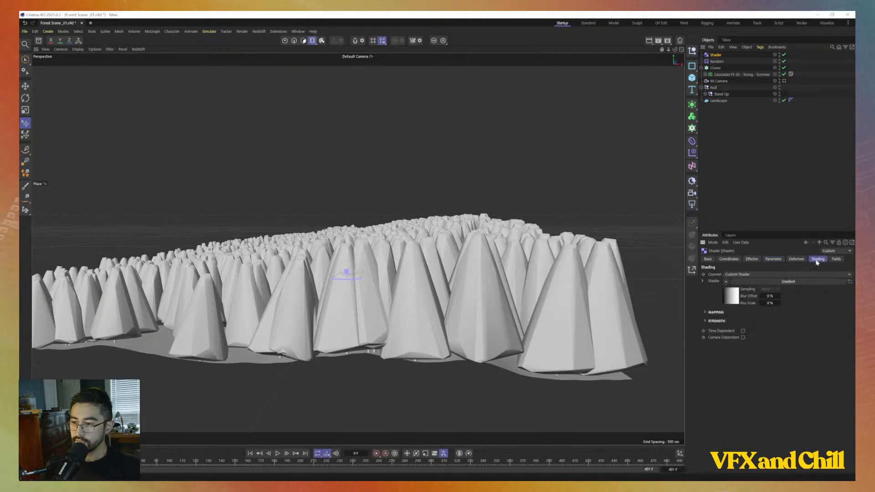
left_click(745, 282)
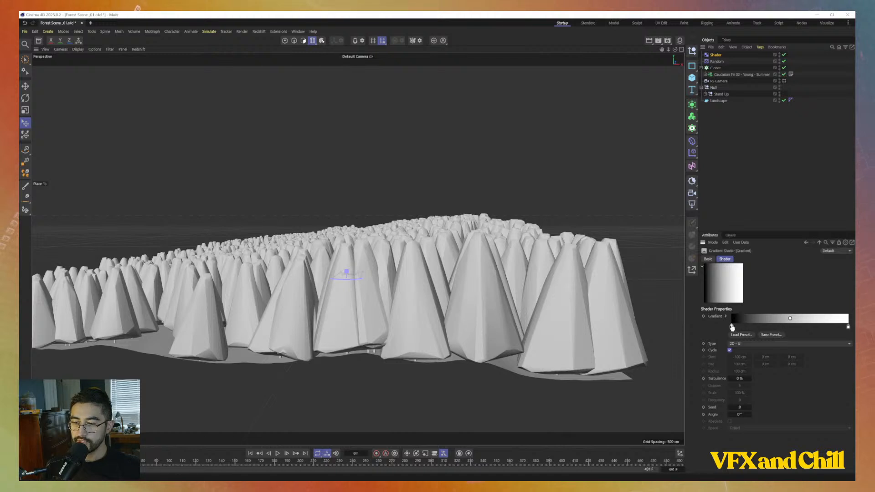
left_click_drag(732, 327, 793, 328)
left_click(782, 327)
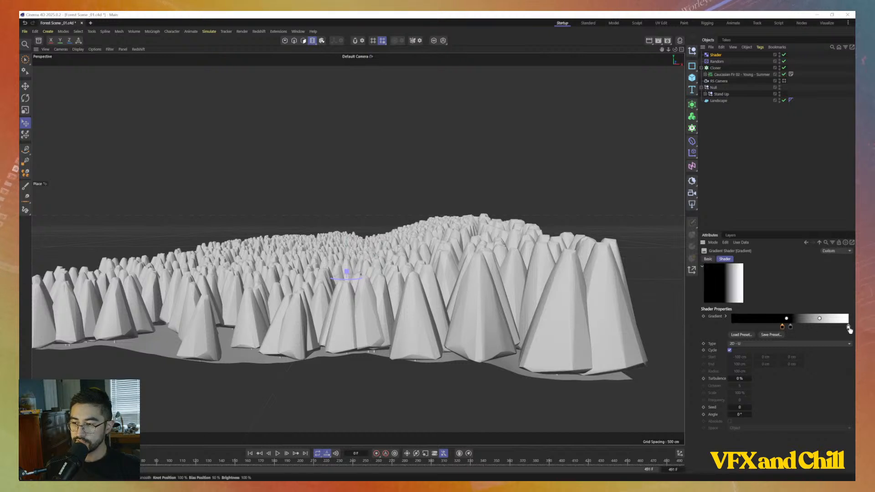
left_click_drag(848, 327, 780, 328, "ctrl")
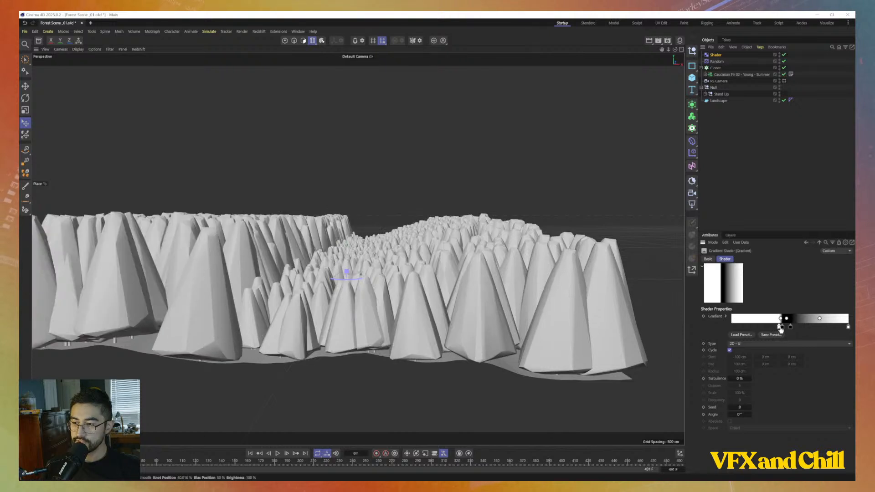
left_click_drag(848, 327, 792, 328)
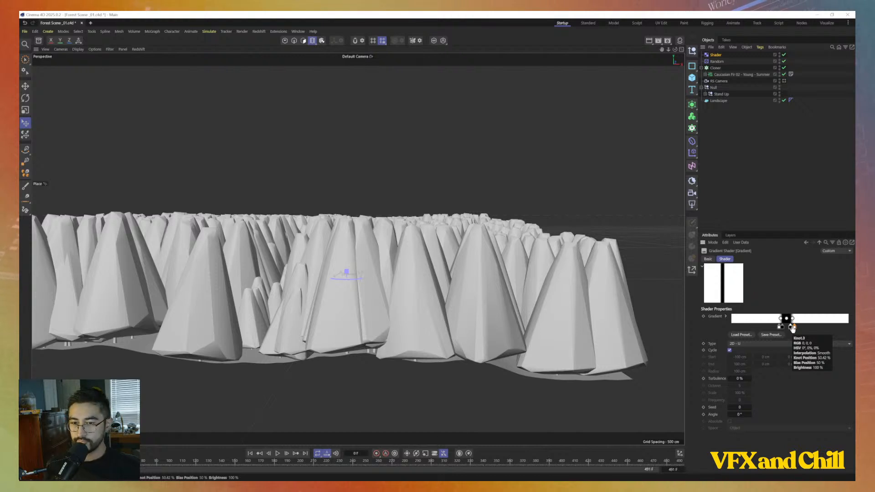
Widen the gradient's central black band by spreading its knots apart, and return to the Shader effector's settings
left_click_drag(526, 298, 406, 273, "alt")
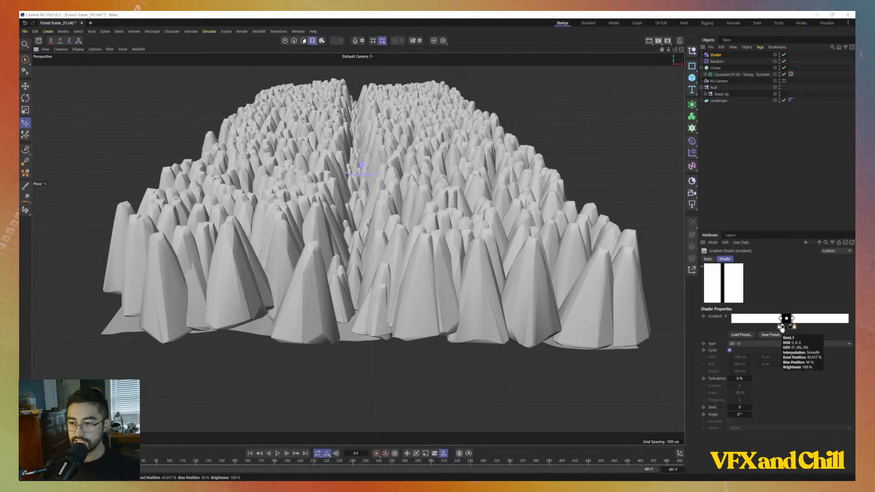
mouse_move(781, 328)
left_mouse_down()
mouse_move(747, 329)
mouse_move(805, 328)
mouse_move(794, 328)
left_mouse_up()
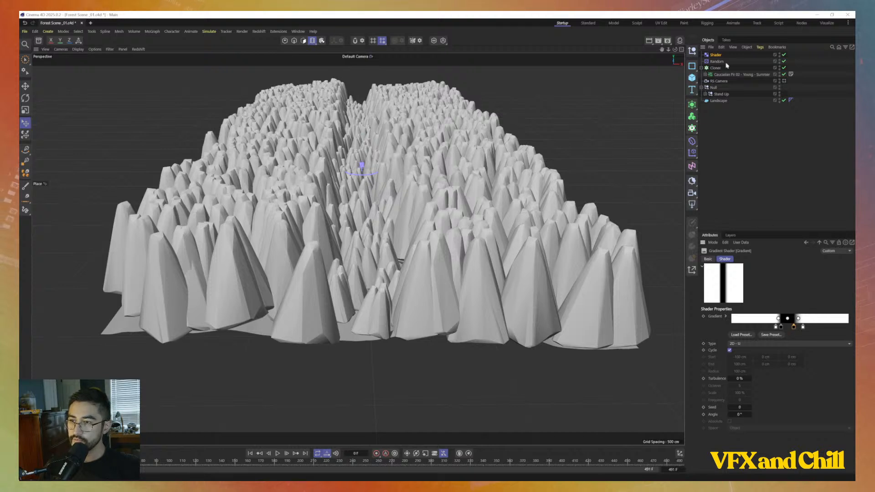
left_click(711, 56)
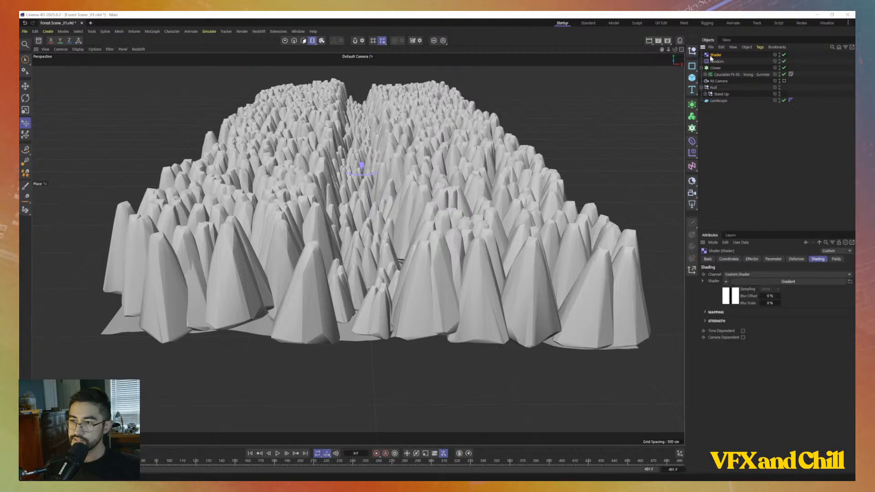
Raise the Shader effector's uniform scale to 1.33
left_click(773, 259)
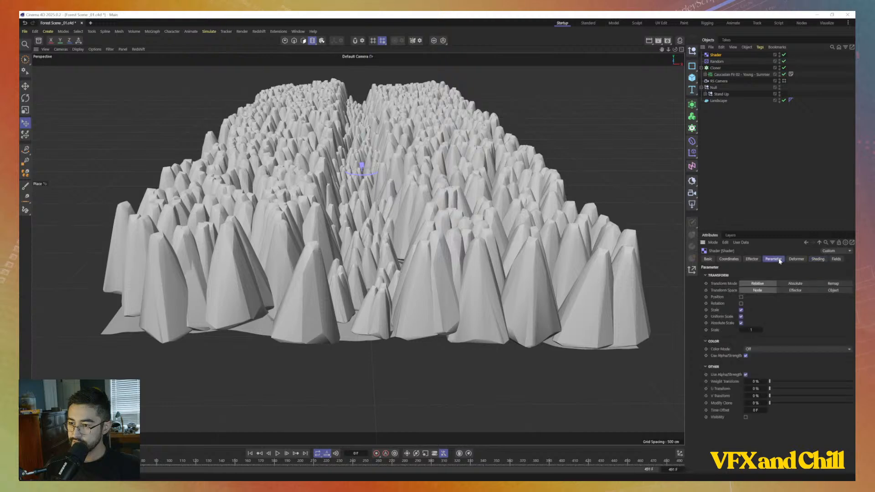
left_click(741, 322)
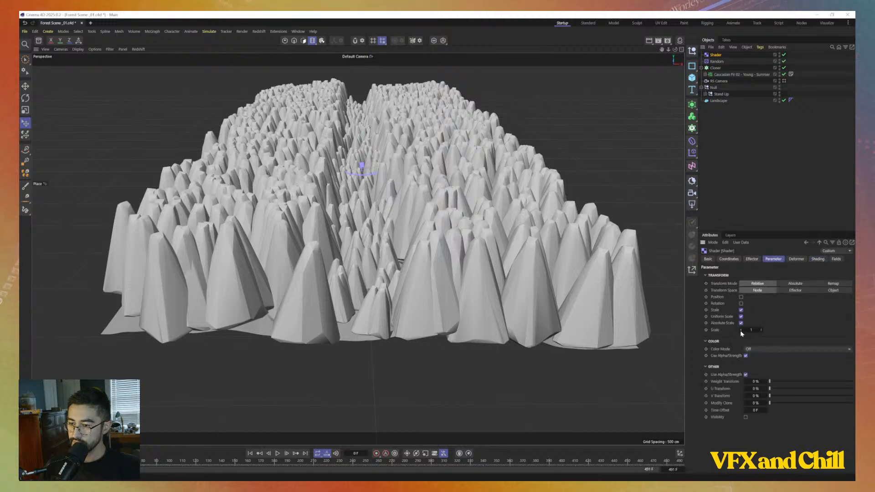
mouse_move(740, 330)
left_mouse_down()
mouse_move(728, 330)
mouse_move(767, 332)
mouse_move(757, 331)
left_mouse_up()
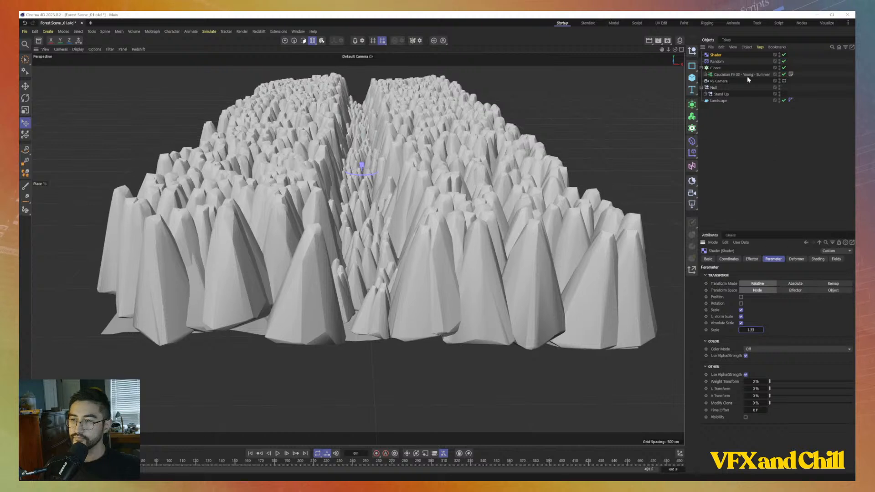
Try lowering the Random effector's strength in the Cloner's effector settings, and undo the change
left_click(715, 61)
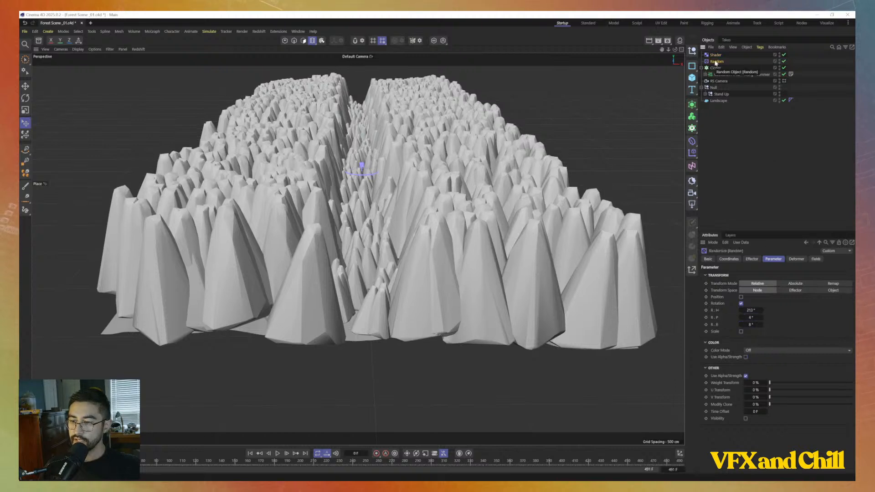
left_click(716, 68)
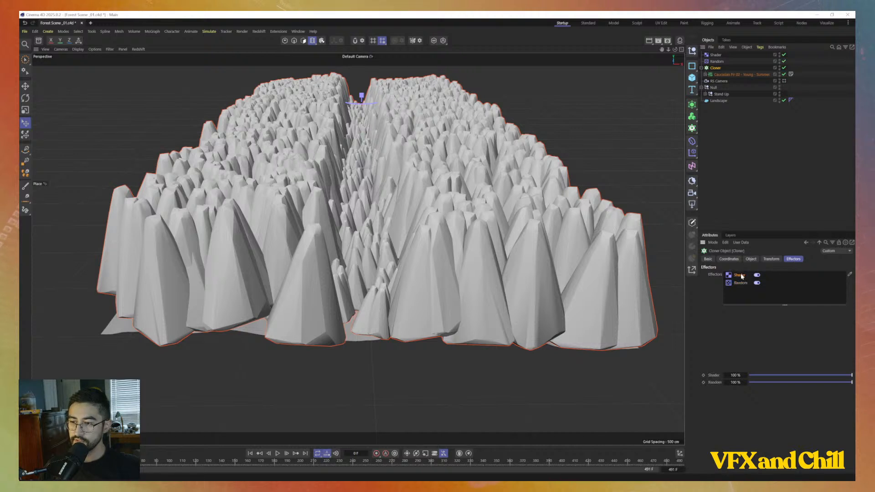
left_click_drag(734, 382, 702, 382)
key("ctrl+z")
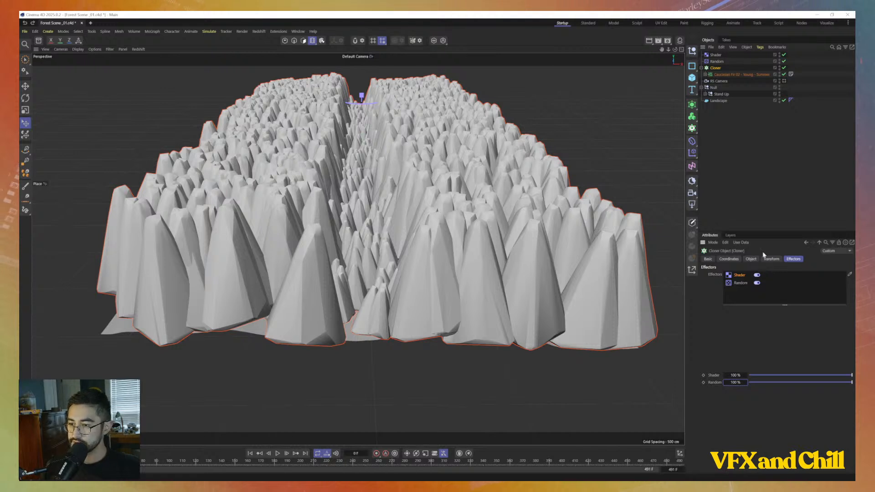
Try toggling the Shader effector's Use Alpha/Strength options for color and other parameters, leaving both enabled
left_click(718, 61)
left_click(716, 54)
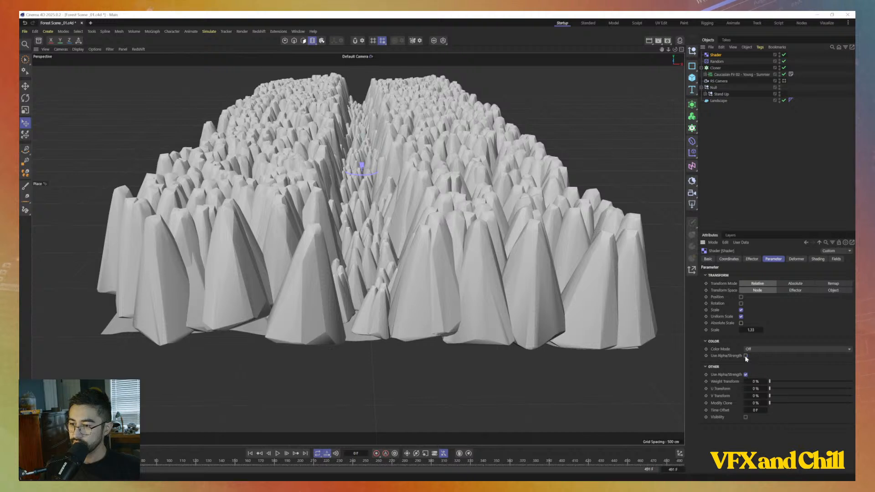
left_click(745, 374)
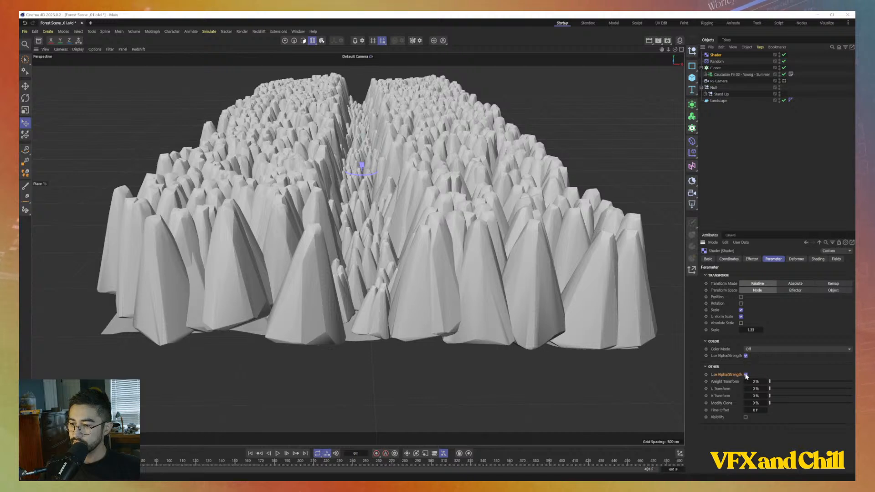
Check the Shader effector's deformation and shading settings, and inspect the knot settings of the gradient's left black knot
left_click(797, 259)
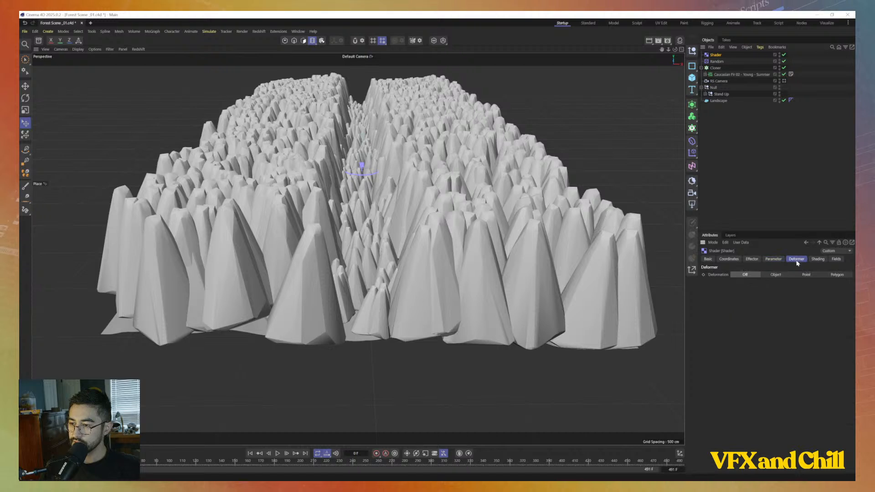
left_click(818, 260)
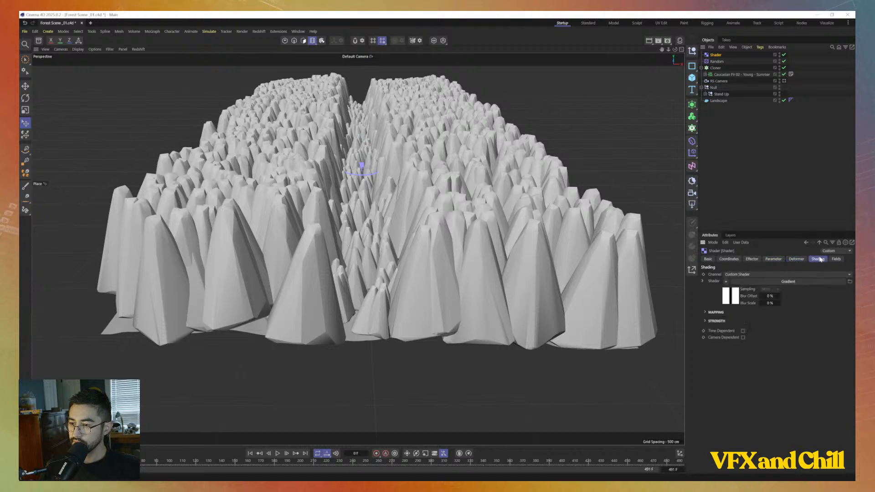
left_click(761, 283)
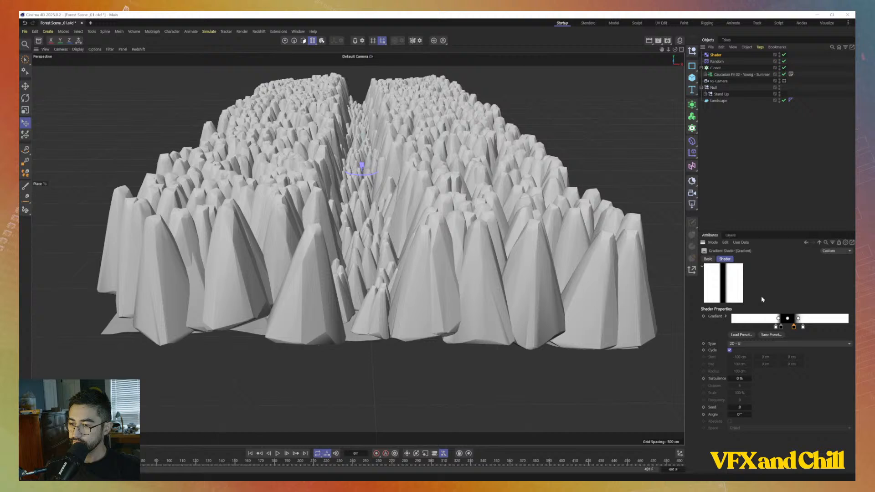
double_click(781, 326)
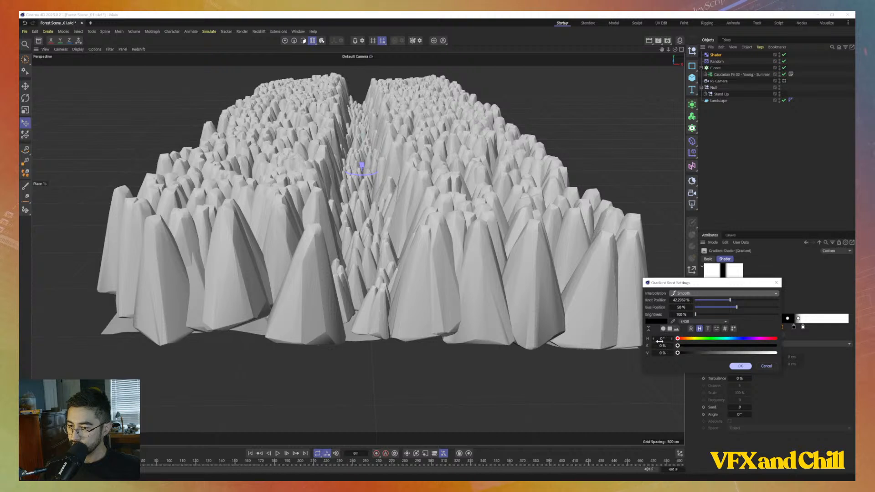
left_click(747, 367)
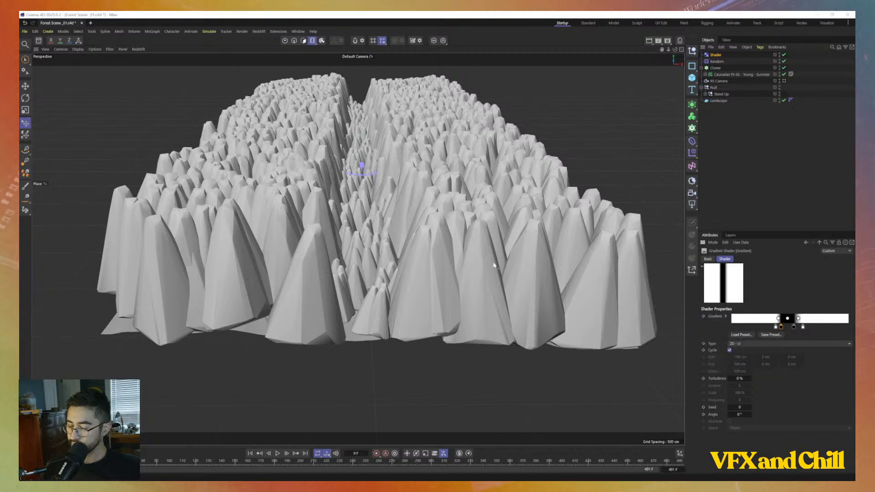
Inspect the central path up close and compare the forest with the Shader and Random effectors switched off and back on
middle_click_drag(411, 282, 422, 300, "alt")
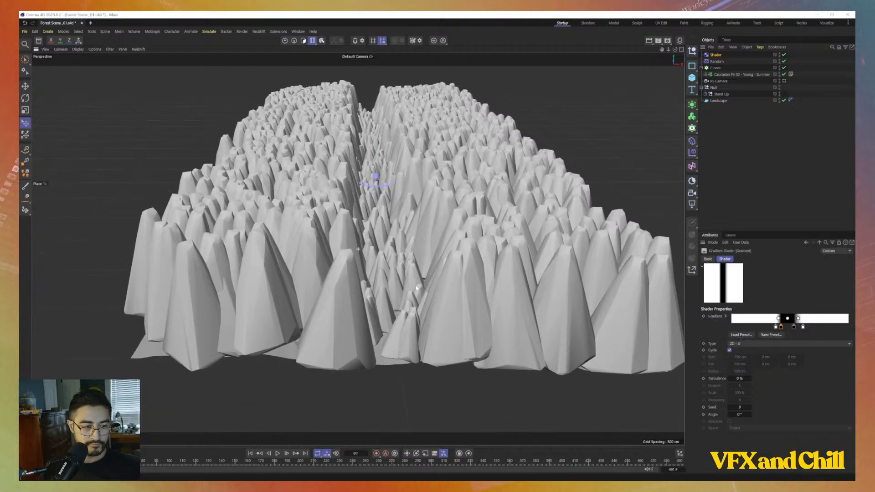
left_click_drag(422, 300, 415, 276, "alt")
scroll(415, 276, "up", 3)
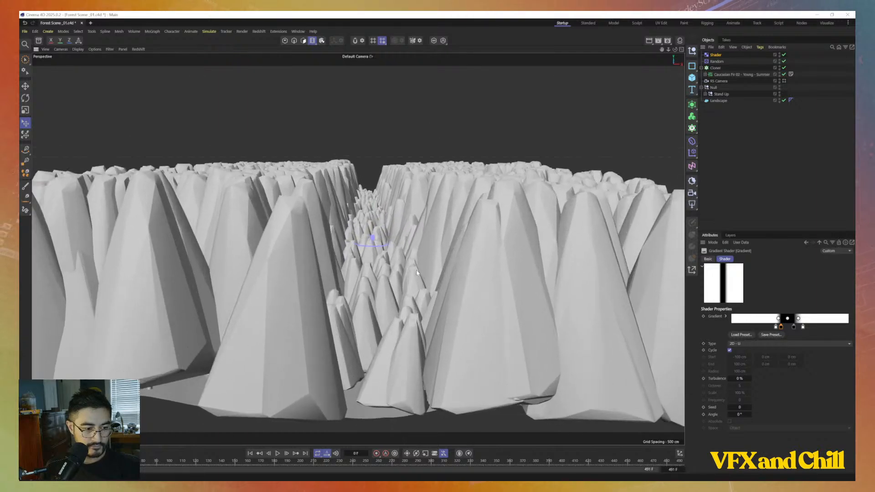
scroll(416, 272, "down", 1)
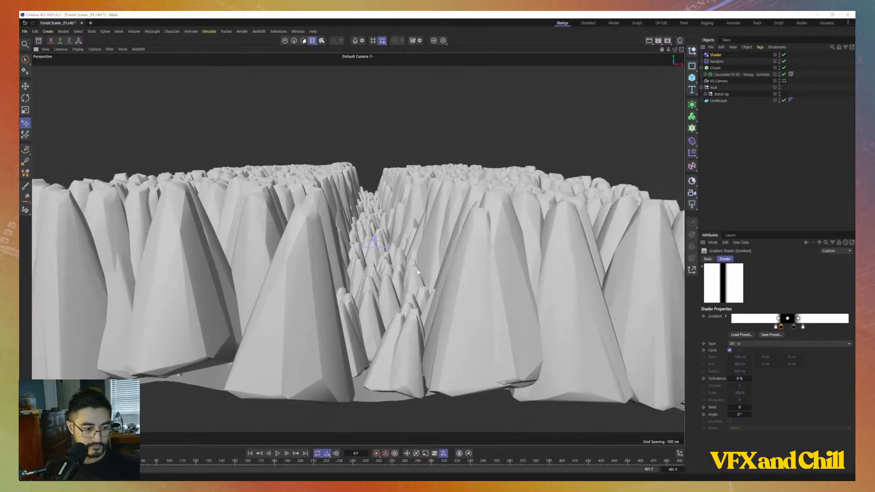
left_click_drag(417, 266, 443, 262, "alt")
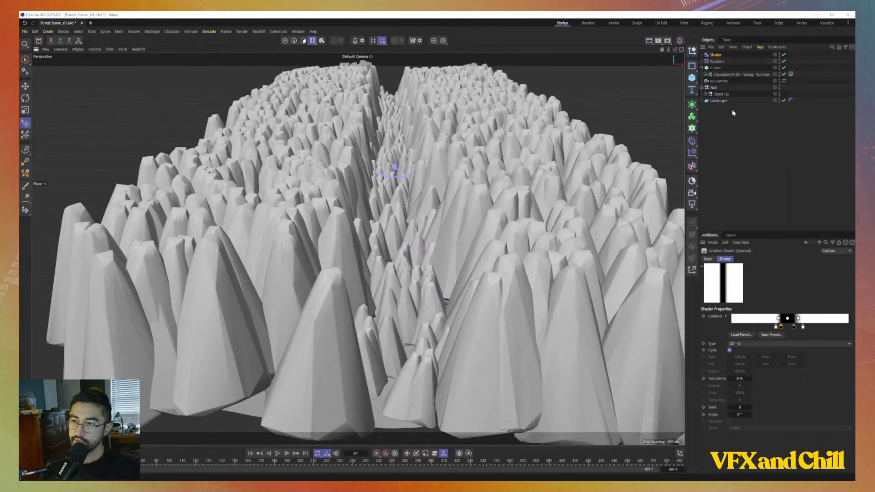
left_click(716, 62)
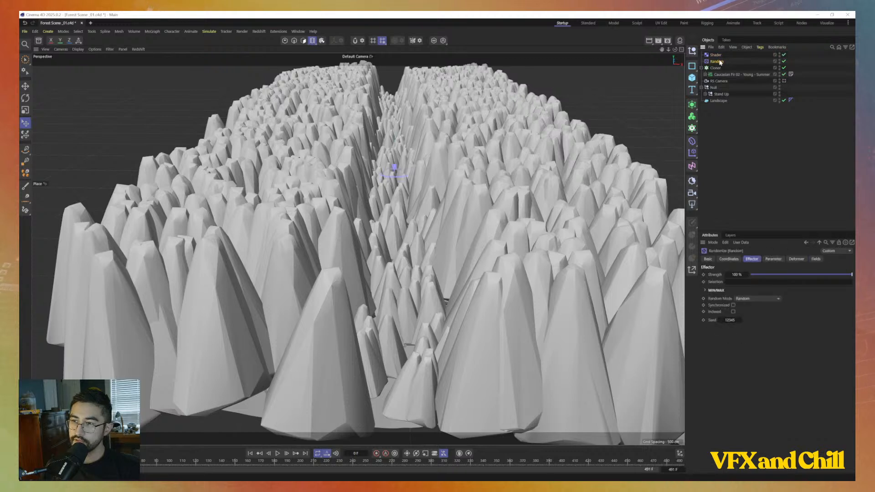
left_click(715, 54)
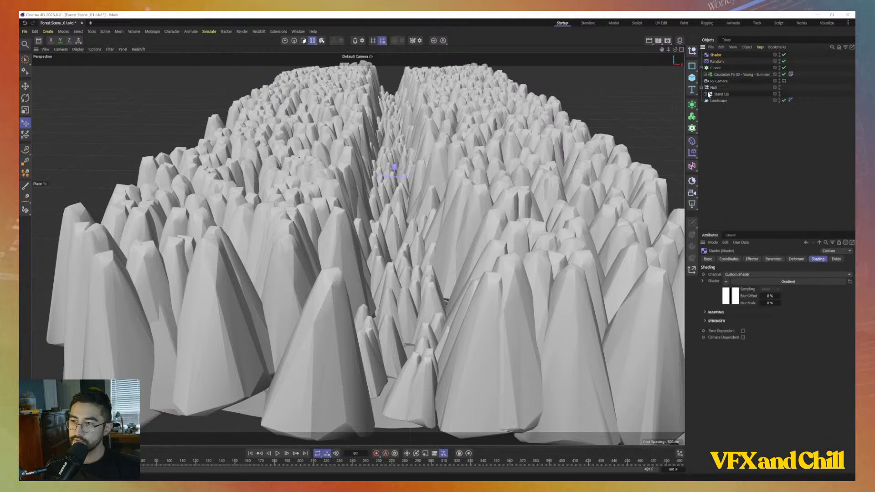
left_click(784, 55)
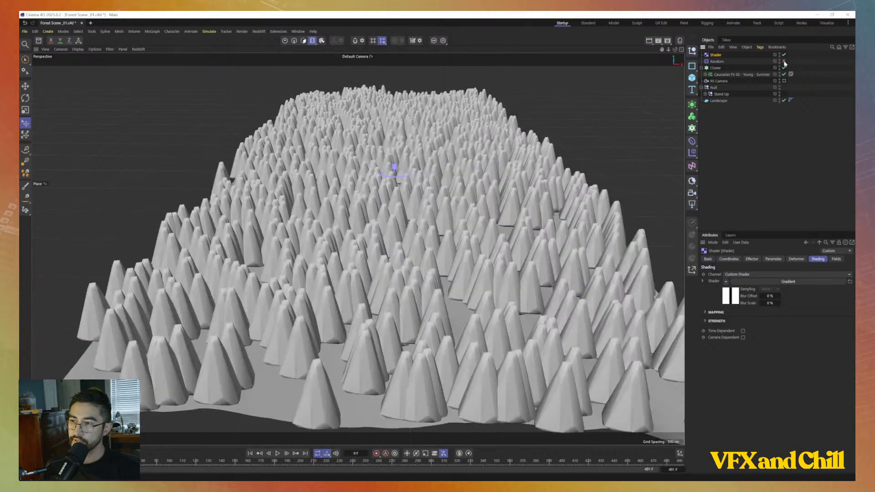
left_click(783, 56)
left_click(784, 61)
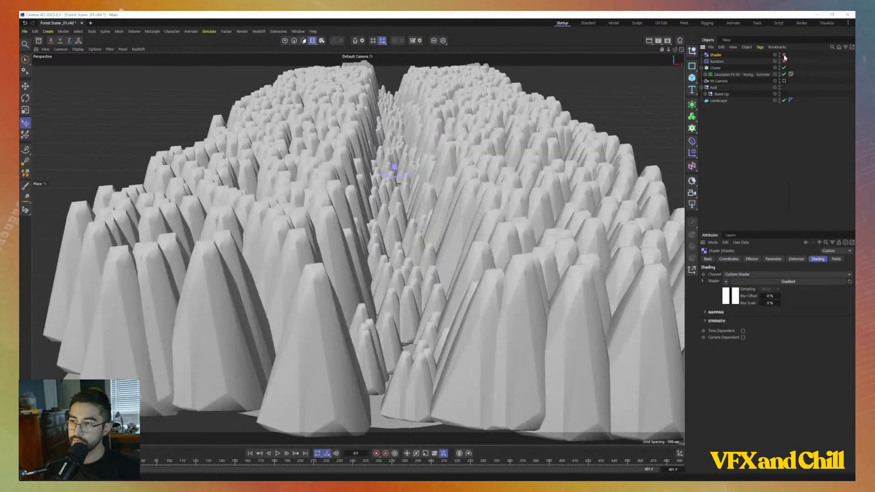
left_click(784, 55)
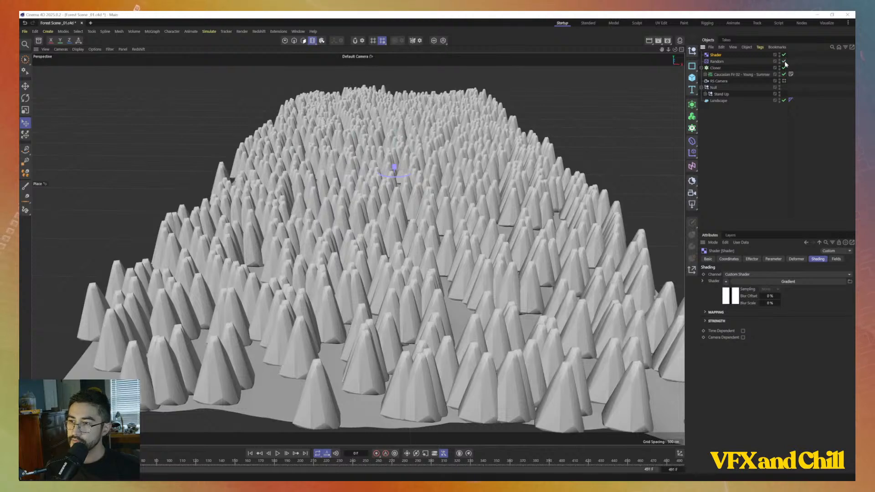
left_click(784, 61)
left_click(692, 142)
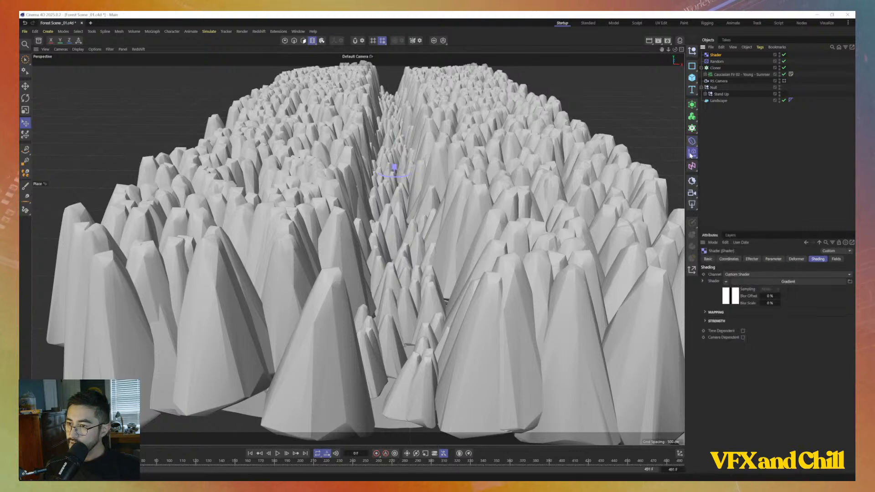
left_click(691, 153)
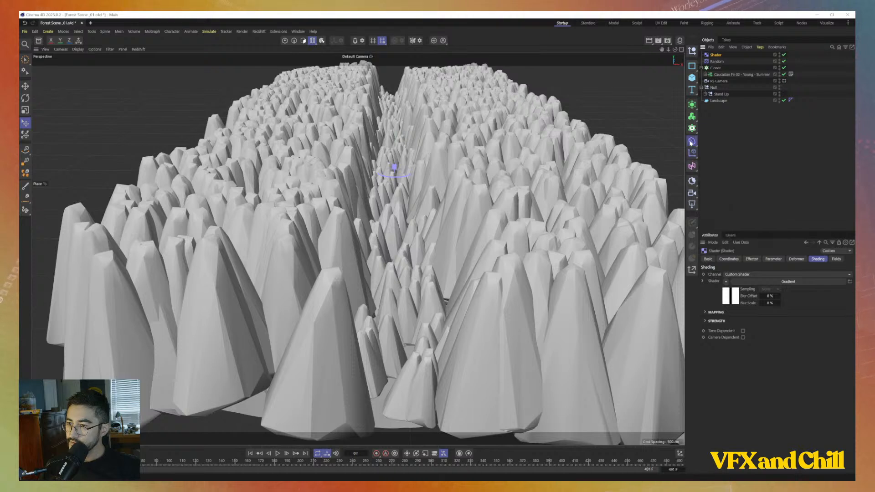
left_click(691, 142)
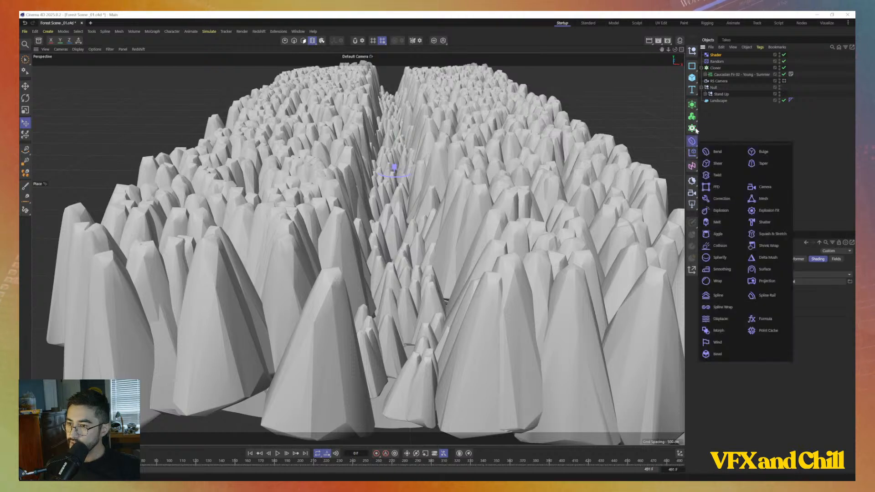
left_click(718, 74)
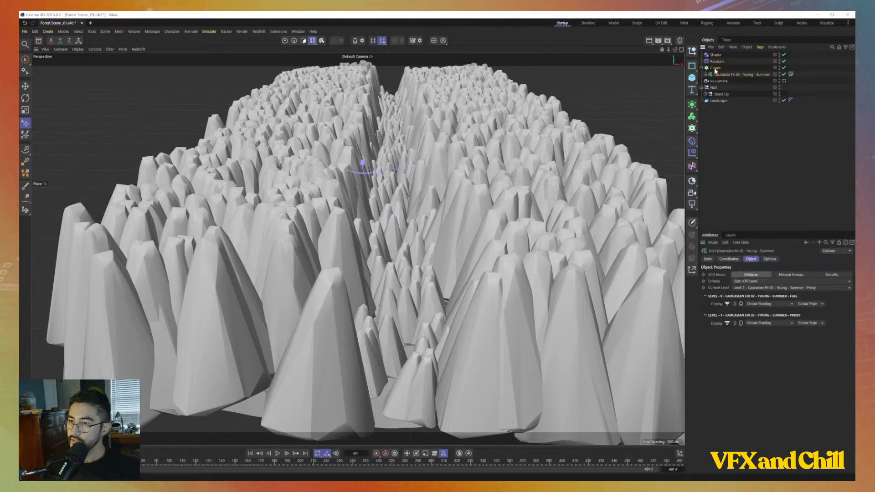
left_click(715, 68)
left_click(692, 142)
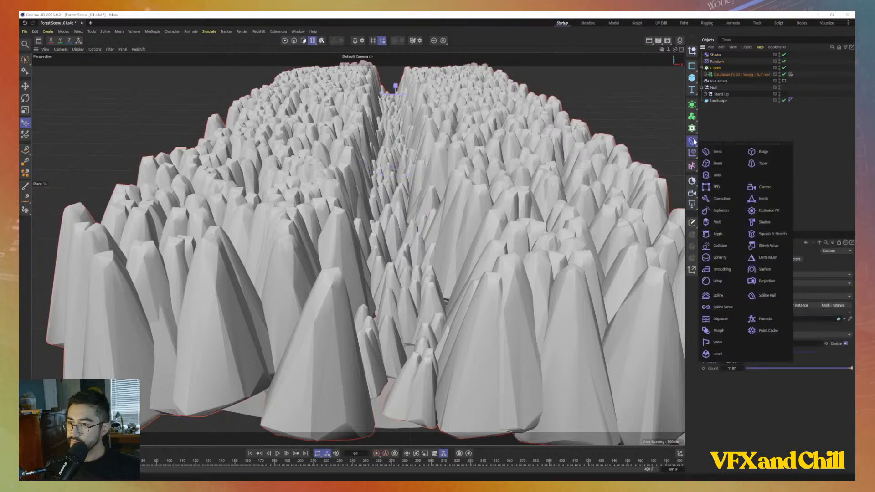
left_click(692, 153)
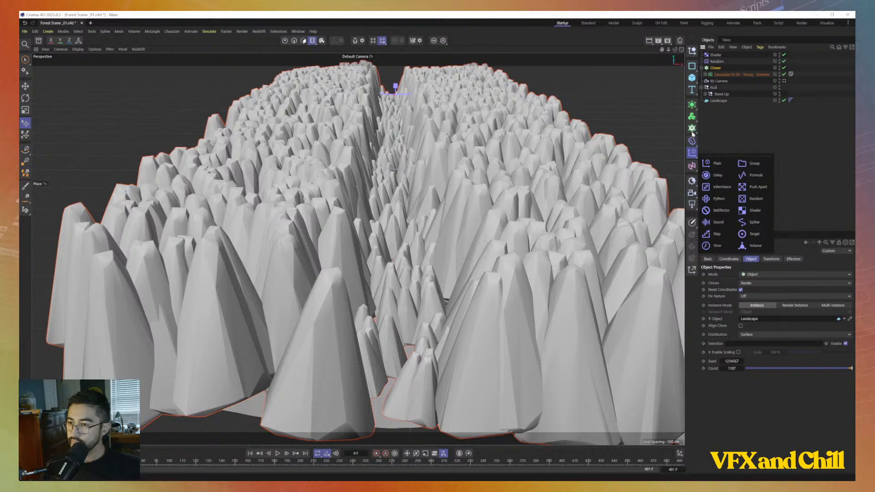
left_click(692, 142)
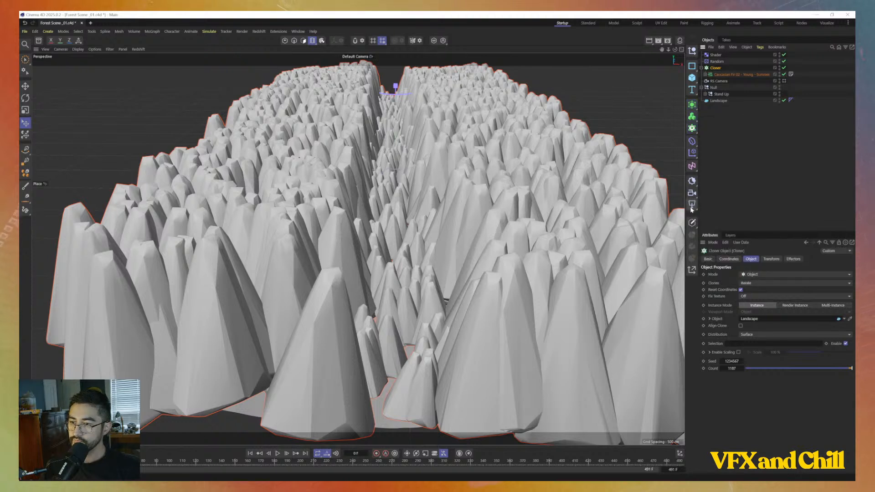
Add a Linear Field and assign it to the Shader effector's field list, and return to the effector's shading settings
mouse_move(691, 166)
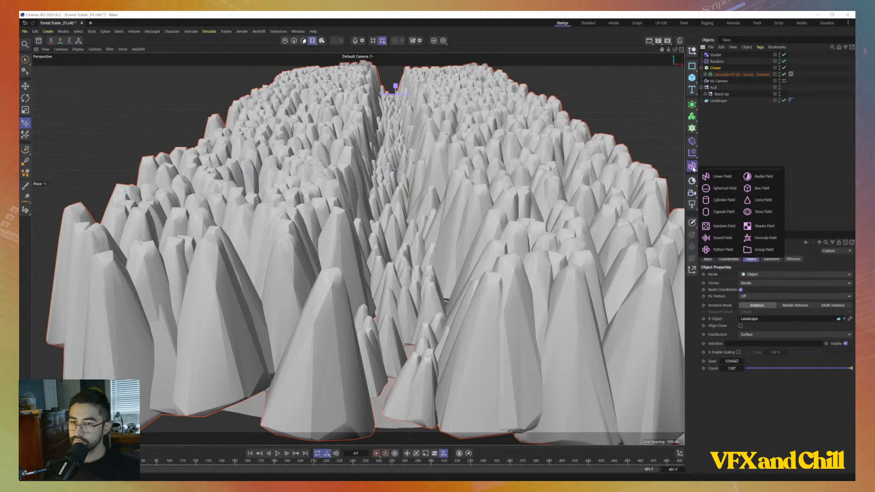
left_click(720, 176)
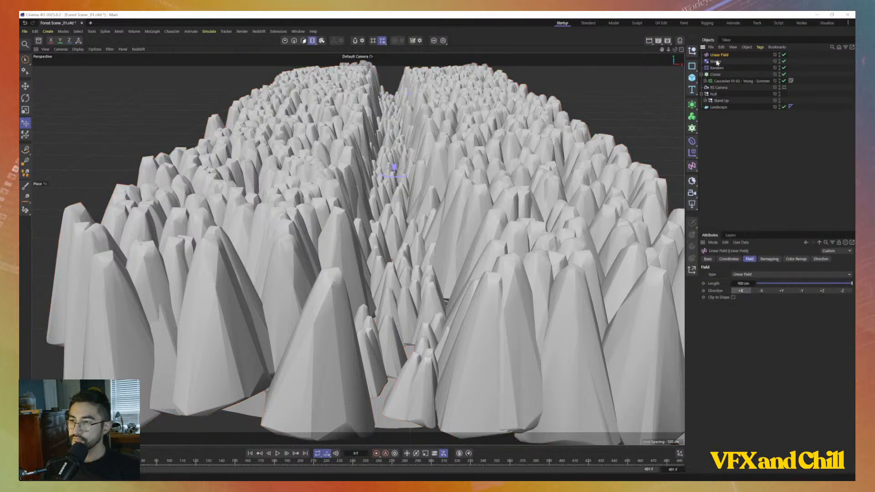
left_click(717, 62)
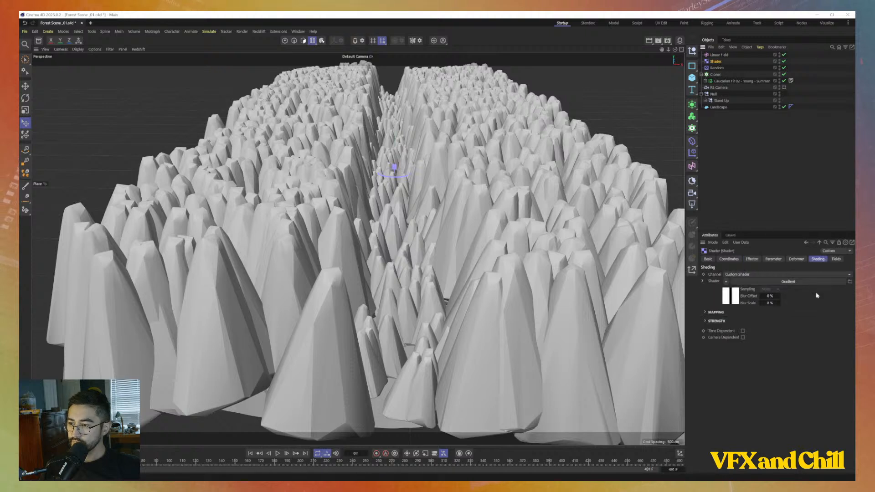
left_click(836, 259)
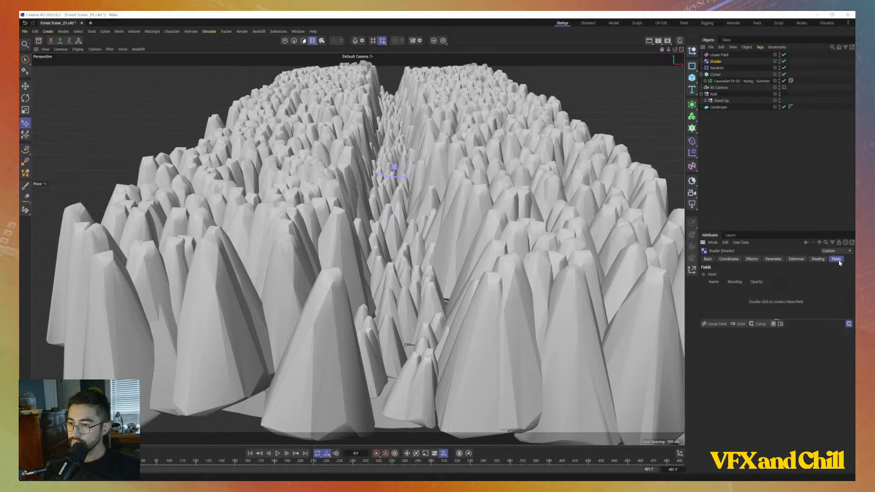
left_click_drag(717, 56, 758, 299)
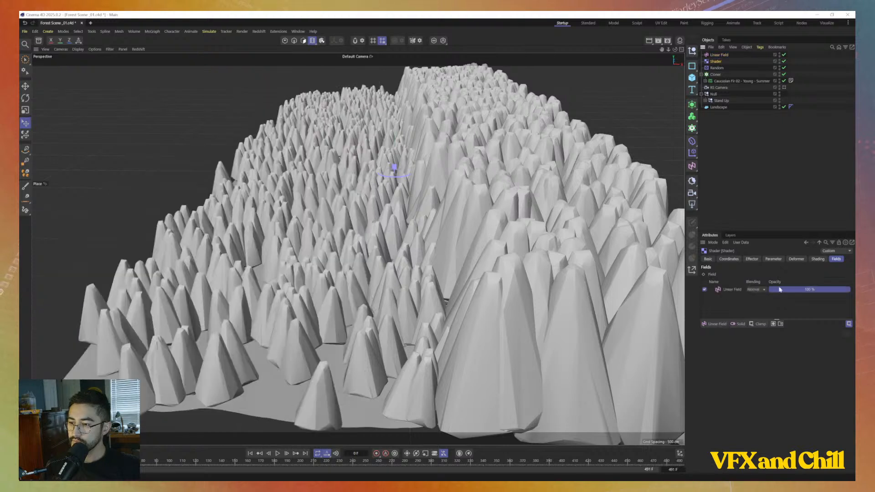
left_click(821, 259)
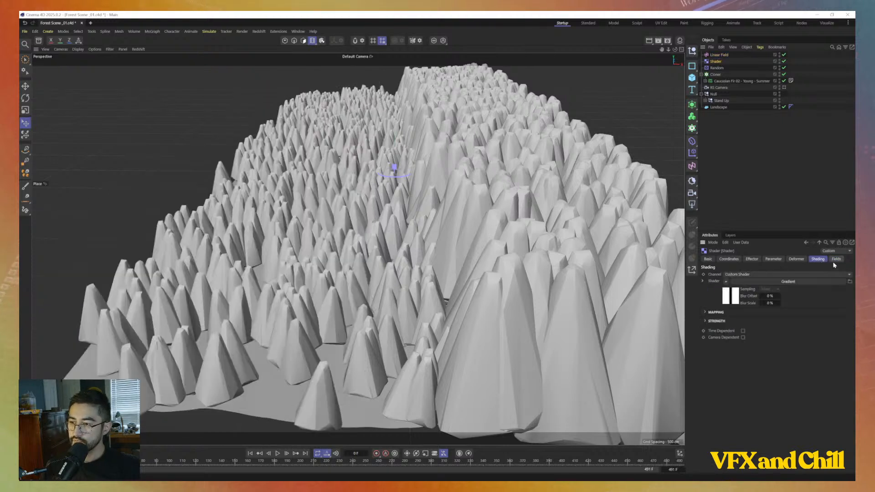
Try to add the Linear Field to the Cloner's effector list, and return to the Shader effector's settings
left_click(836, 259)
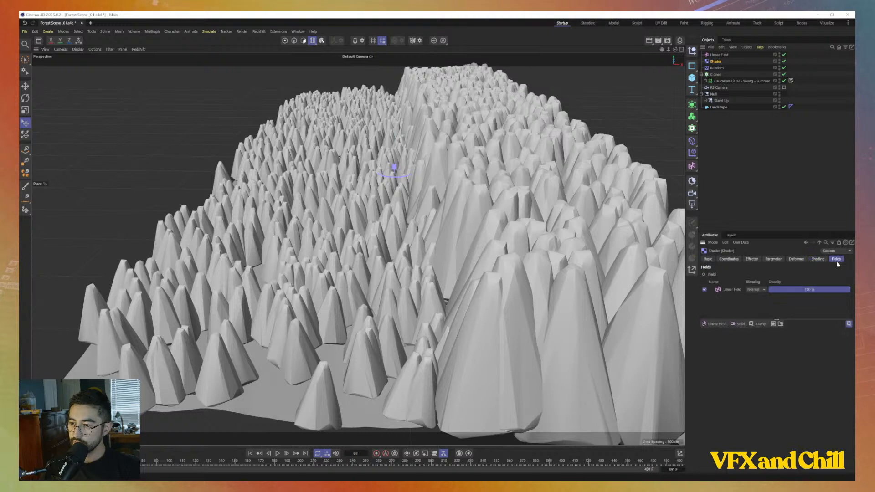
left_click(715, 75)
left_click(793, 259)
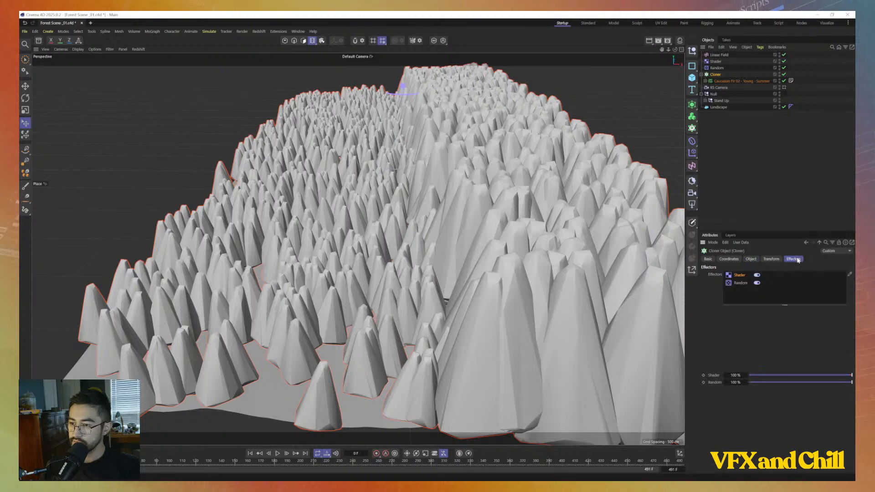
left_click_drag(719, 55, 758, 294)
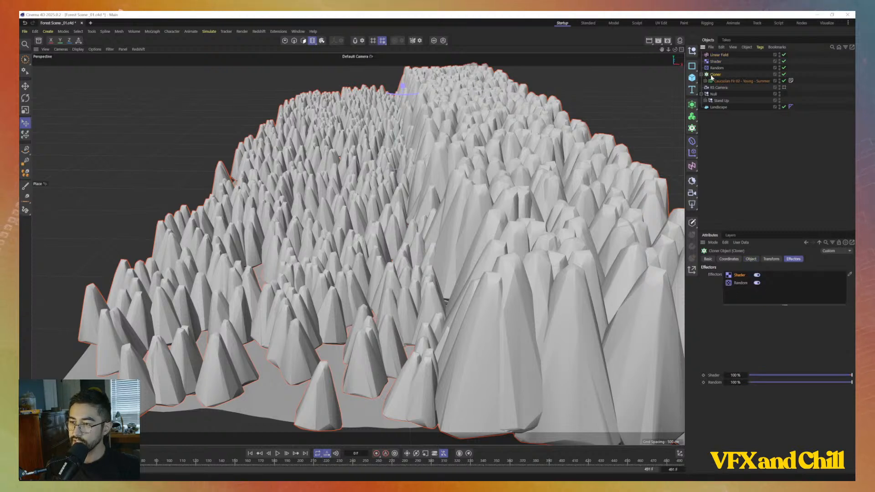
left_click(719, 55)
left_click(716, 62)
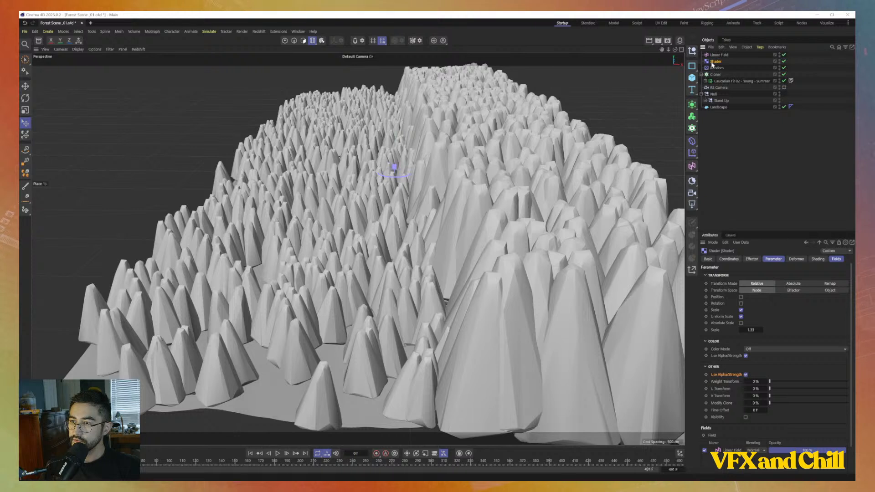
Add a Plain effector to the scene and delete the Shader effector
left_click(691, 154)
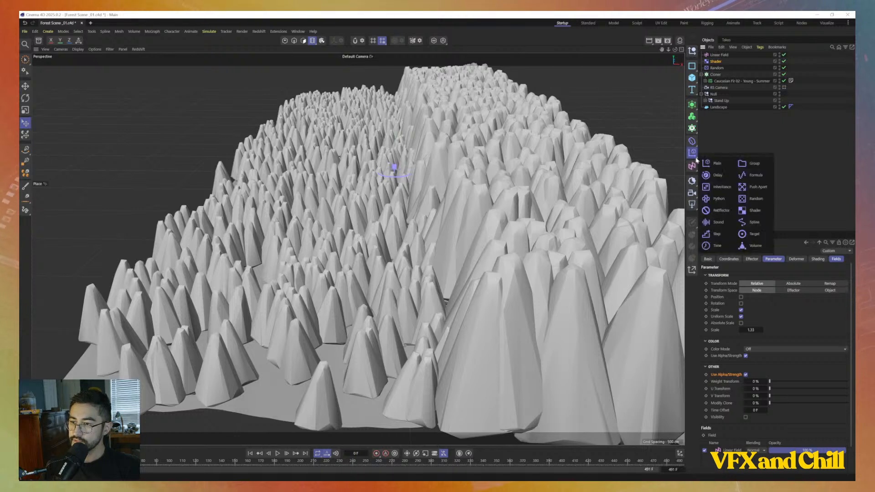
left_click(715, 163)
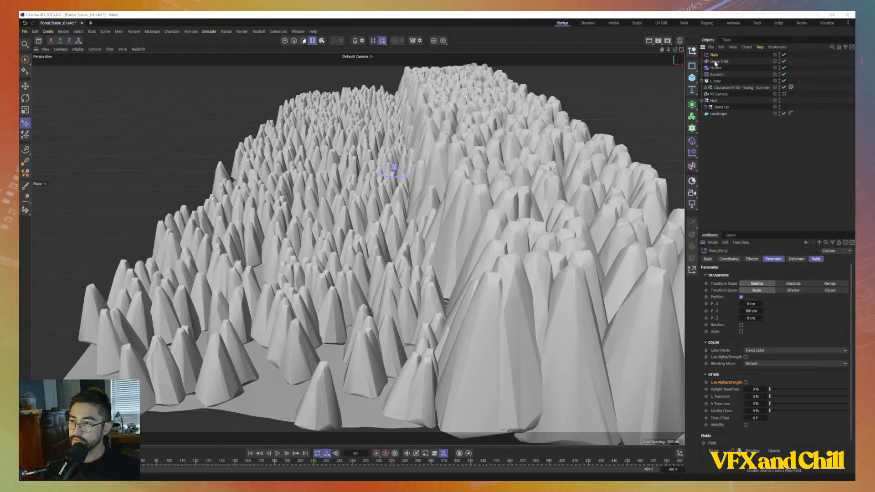
left_click_drag(716, 62, 717, 62)
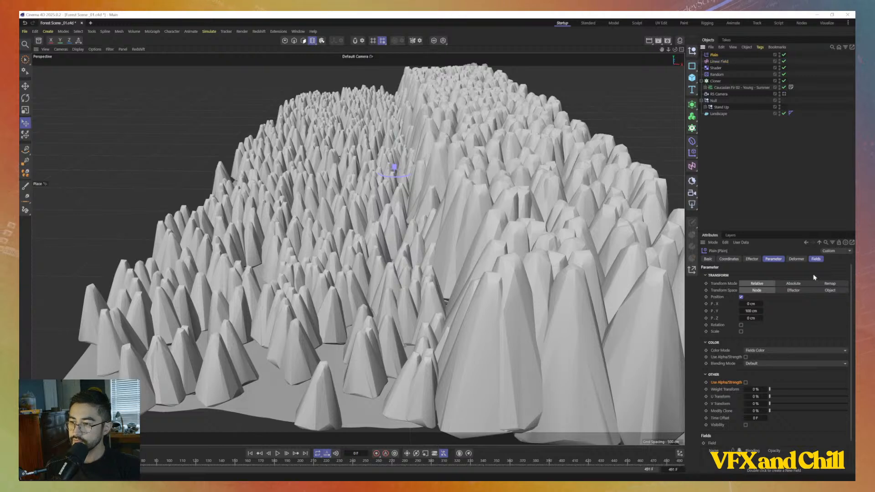
left_click(716, 68)
key("Delete")
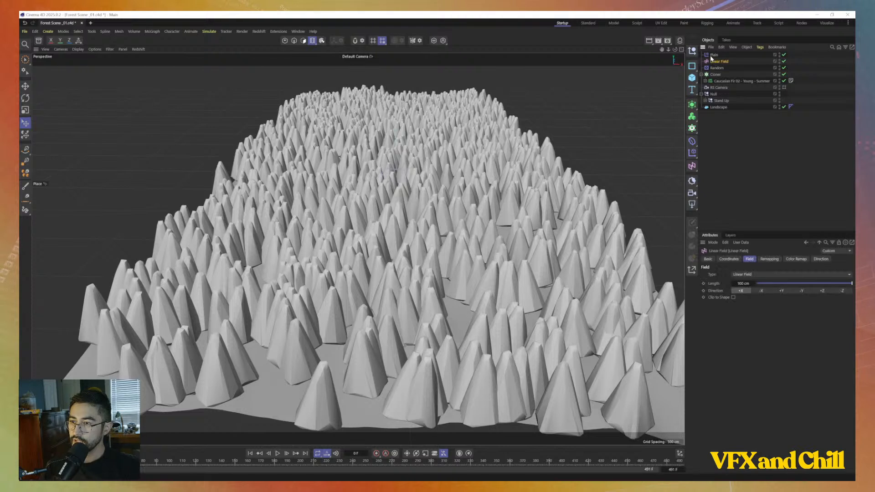
Assign the Plain effector to the Cloner's effector list and return to the Plain effector's parameters
left_click(714, 57)
left_click(716, 62)
left_click(714, 55)
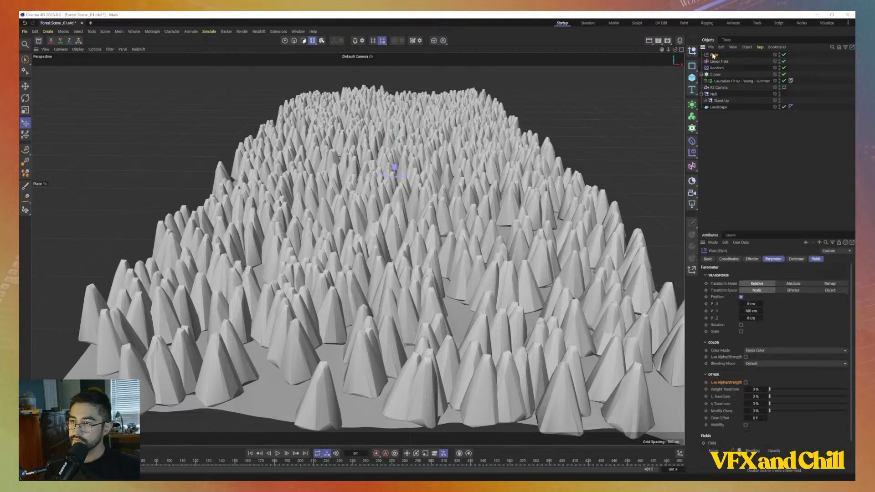
left_click(715, 74)
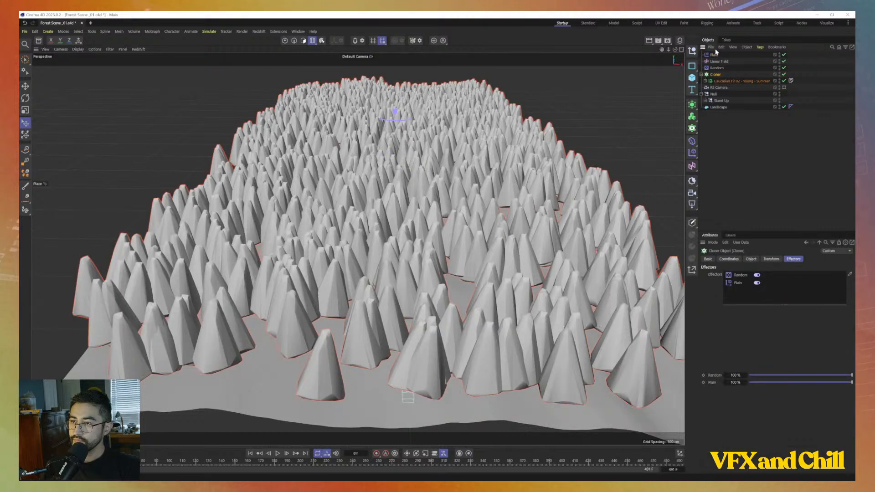
double_click(738, 283)
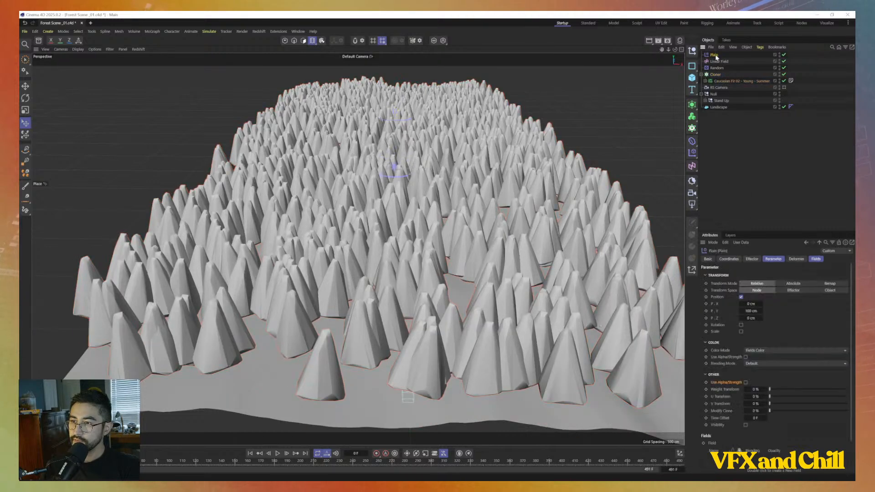
Enable Scale with Uniform Scale on the Plain effector and assign the Linear Field to its field list
left_click(741, 332)
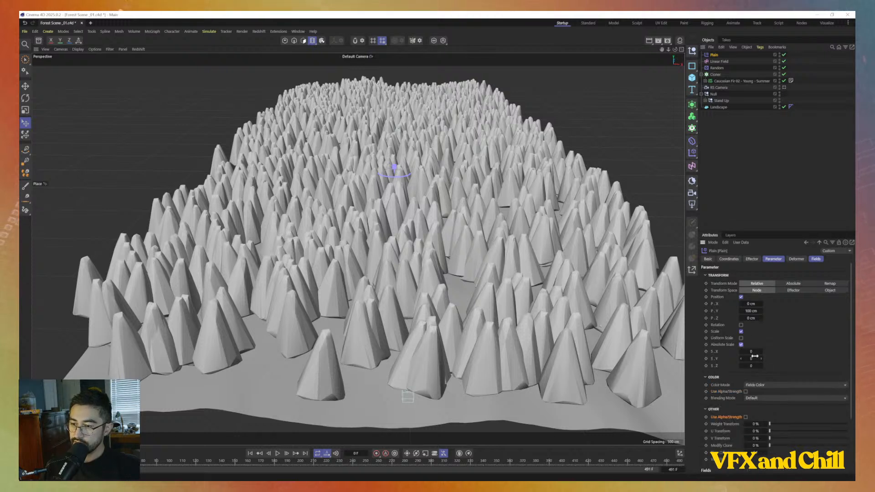
left_click(741, 338)
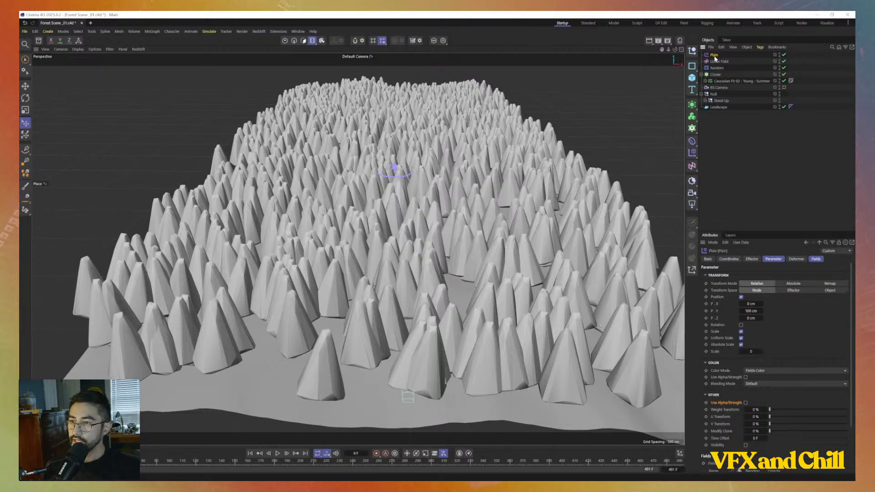
left_click(815, 260)
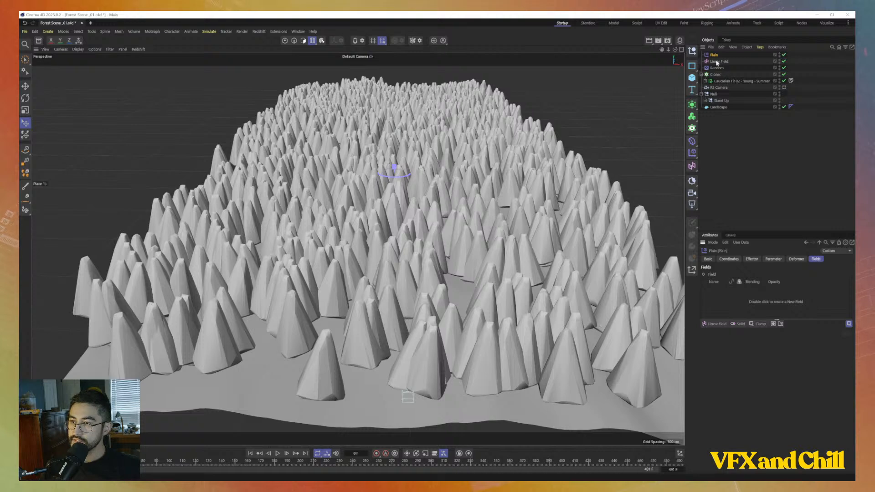
left_click_drag(717, 62, 750, 294)
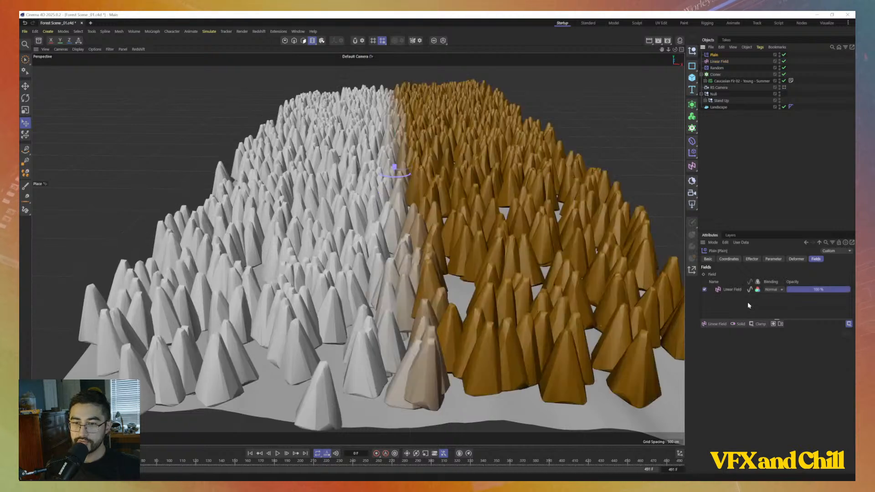
Turn off the Plain effector's Position and Absolute Scale options, and set its uniform scale to 1.31
left_click_drag(474, 256, 477, 225, "alt")
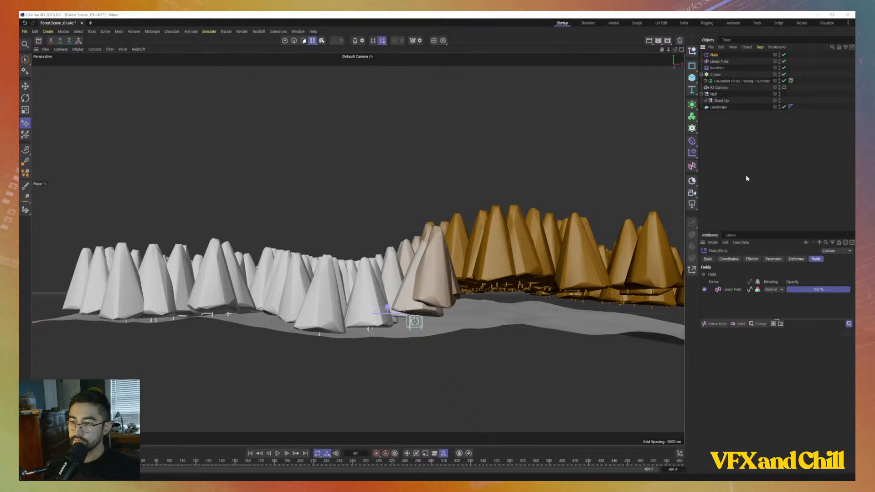
left_click(771, 260)
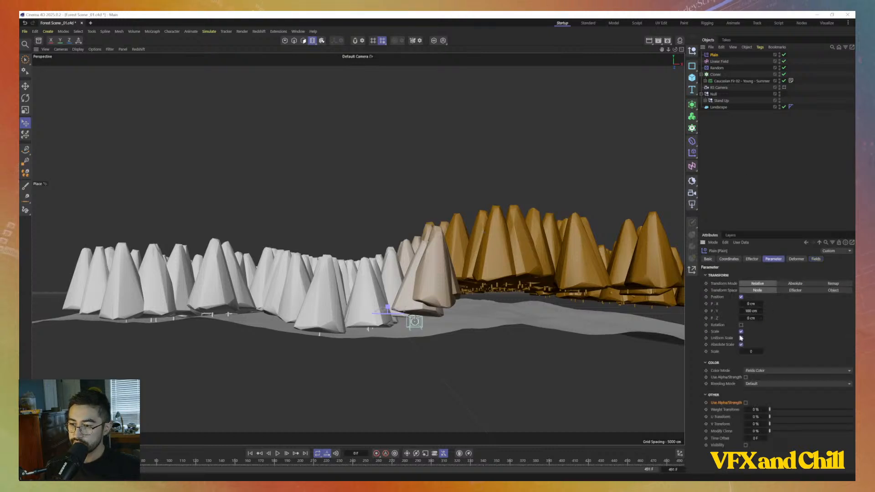
left_click(741, 298)
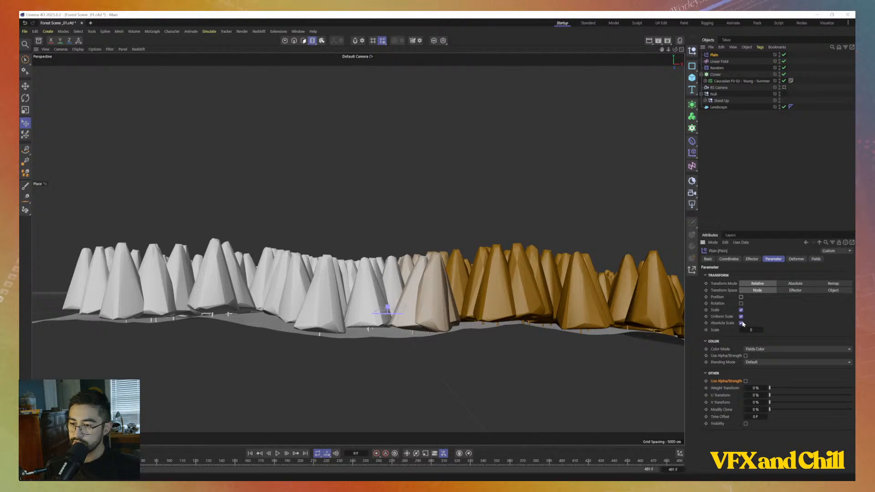
left_click(741, 317)
left_click(741, 310)
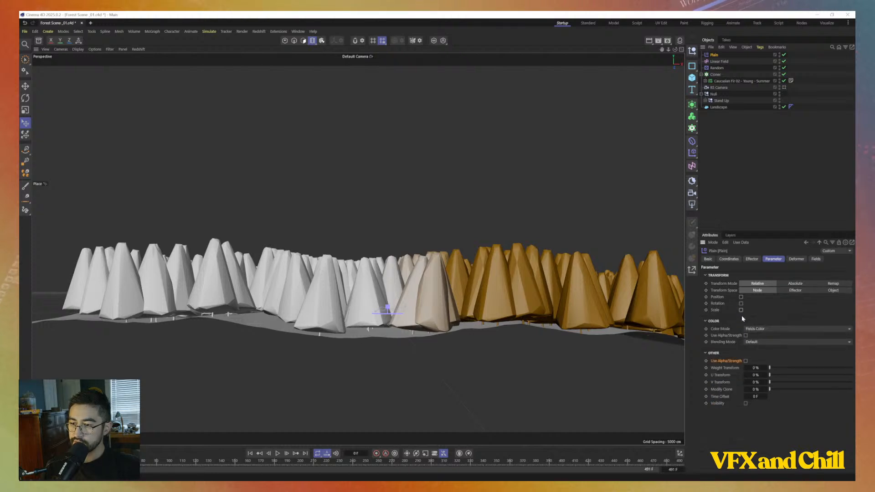
left_click(741, 310)
left_click(741, 316)
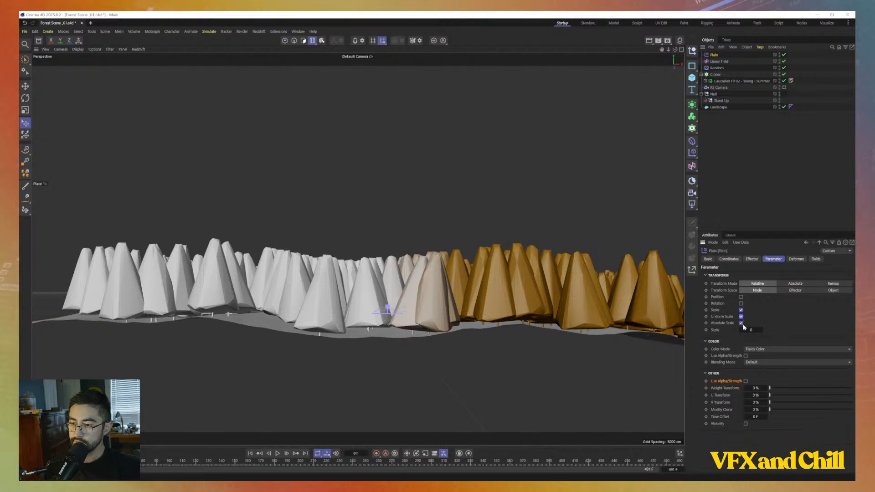
mouse_move(751, 331)
left_mouse_down()
mouse_move(777, 331)
mouse_move(753, 331)
mouse_move(766, 331)
left_mouse_up()
Scale up the Linear Field to widen its transition across the middle of the forest
scroll(383, 223, "down", 2)
left_click_drag(406, 237, 422, 295, "alt")
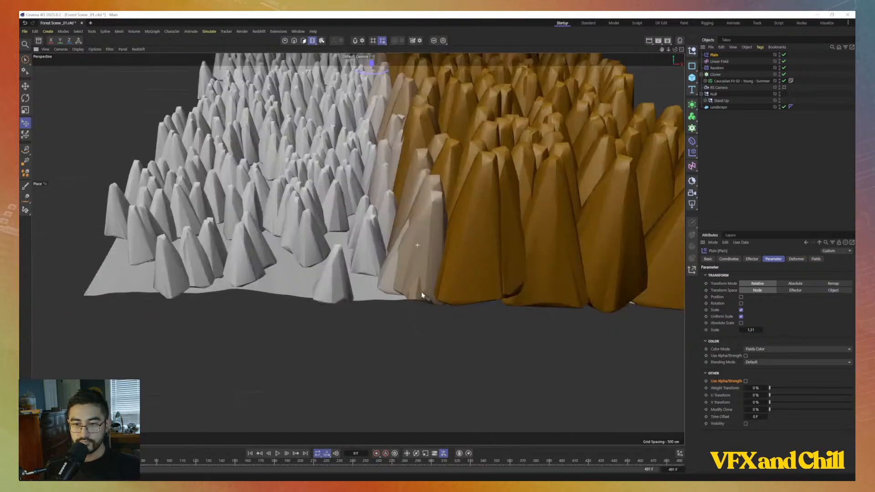
scroll(422, 285, "down", 2)
middle_click_drag(422, 277, 417, 361, "alt")
mouse_move(417, 362)
left_mouse_down("alt")
mouse_move(413, 375)
mouse_move(414, 367)
left_mouse_up("alt")
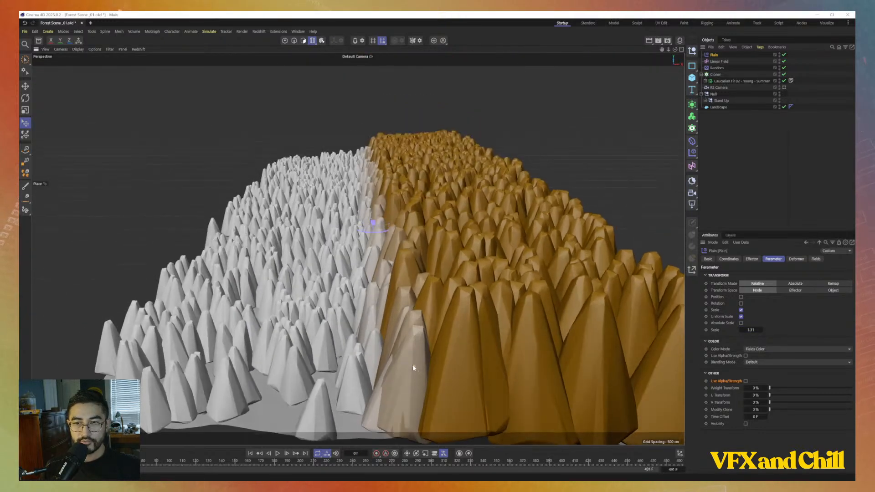
left_click(720, 61)
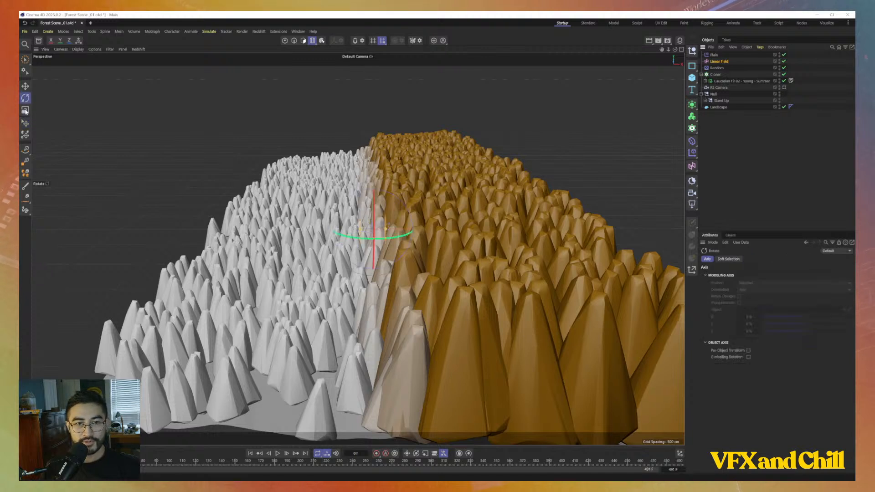
key("t")
left_click_drag(392, 245, 320, 251)
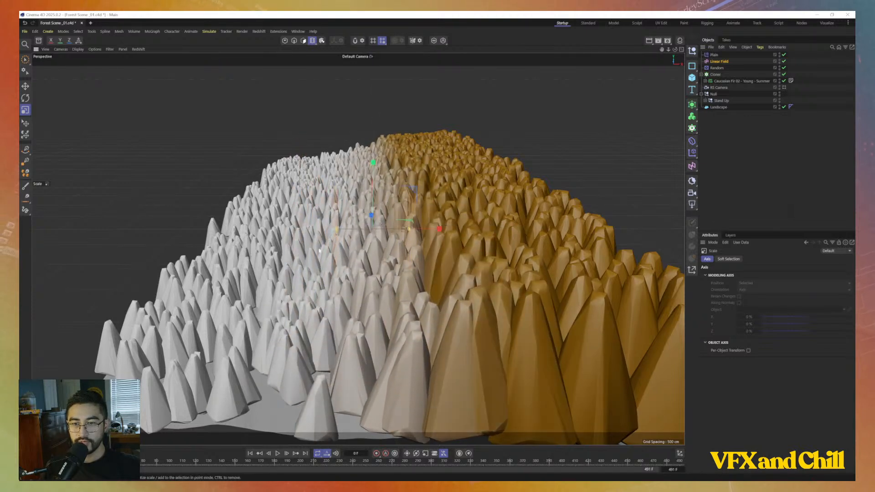
Switch off the Random effector in the Cloner's effector list
left_click(716, 62)
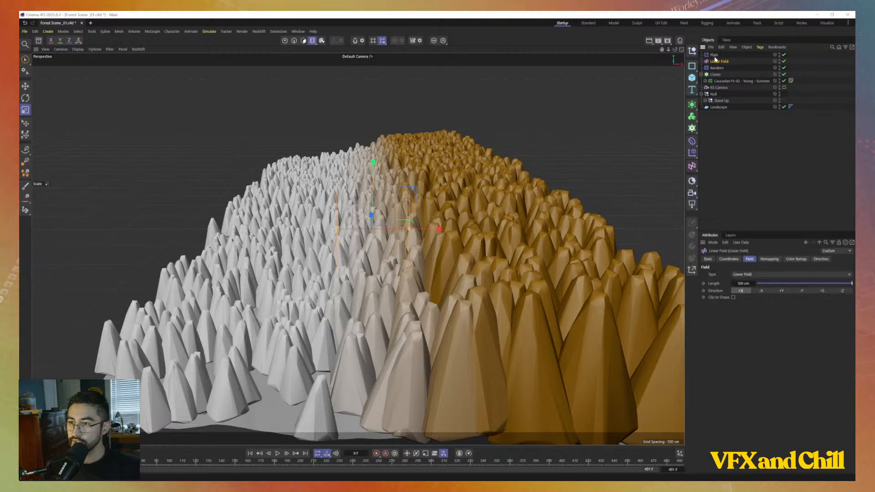
left_click(714, 55)
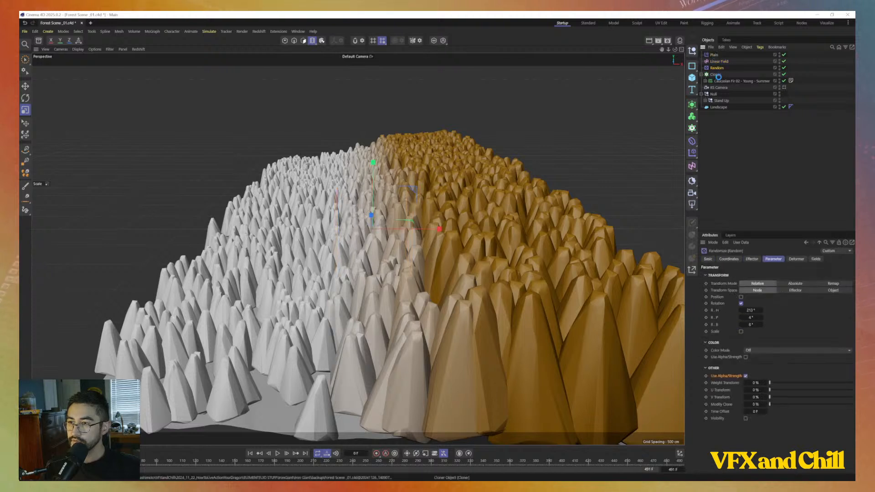
left_click(715, 75)
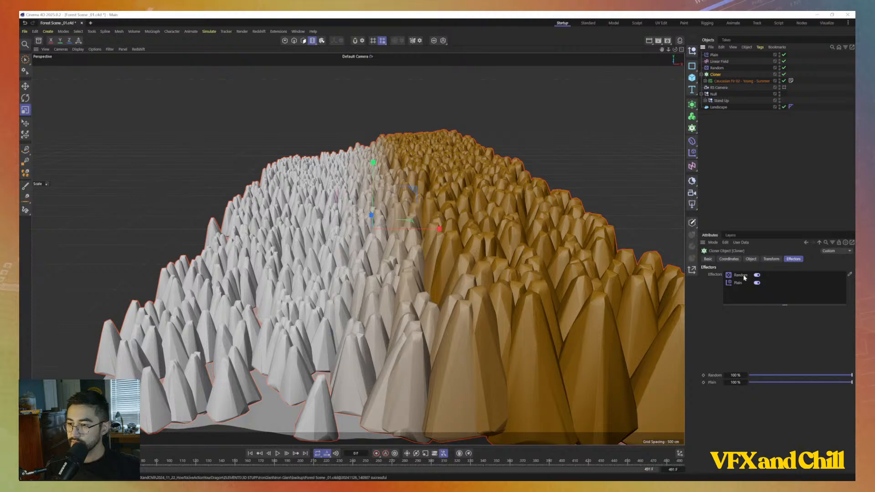
left_click(757, 275)
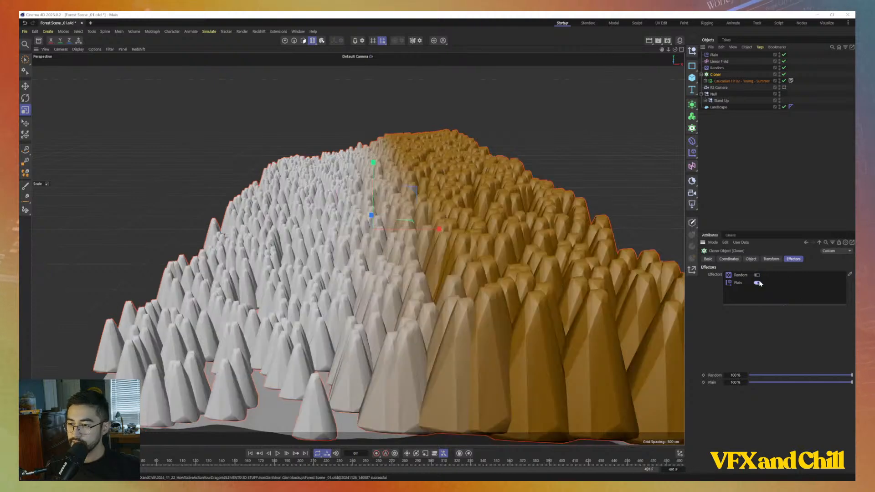
Set the Plain effector's uniform scale to -1 and inspect the cleared side of the Landscape from ground level and above
left_click(714, 55)
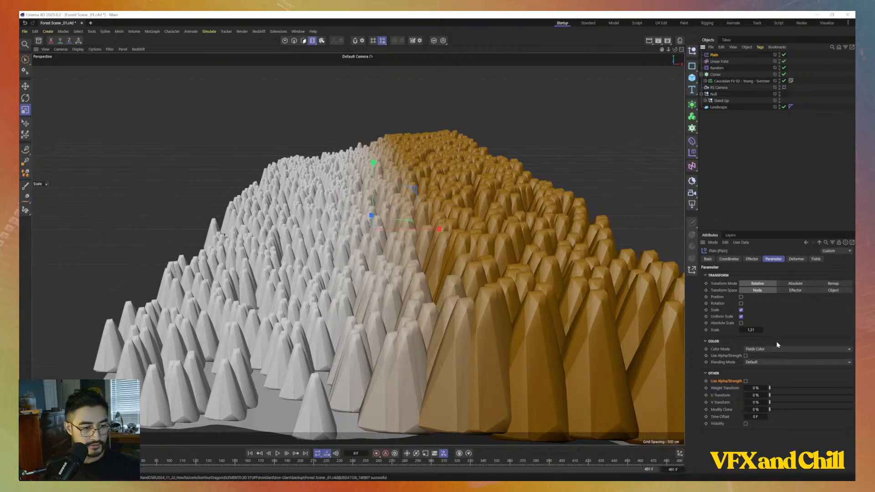
mouse_move(749, 330)
left_mouse_down()
mouse_move(693, 330)
mouse_move(741, 330)
mouse_move(713, 330)
left_mouse_up()
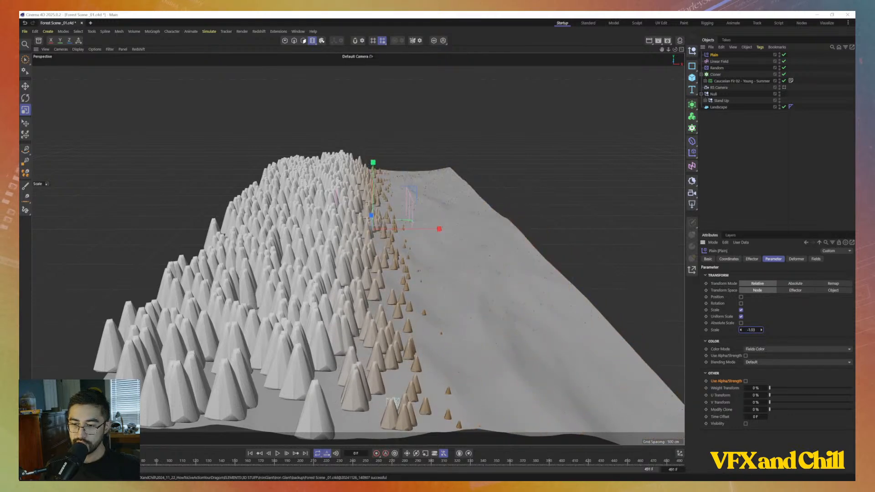
left_click_drag(466, 322, 463, 304, "alt")
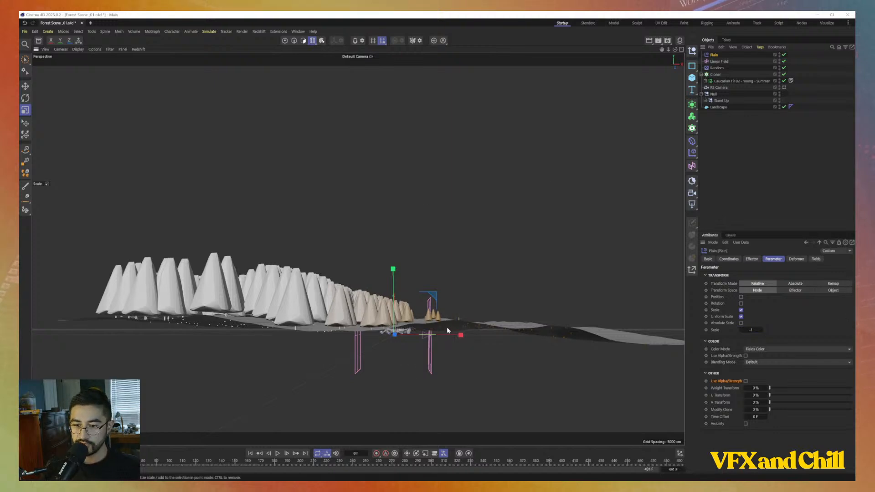
left_click_drag(446, 326, 444, 345, "alt")
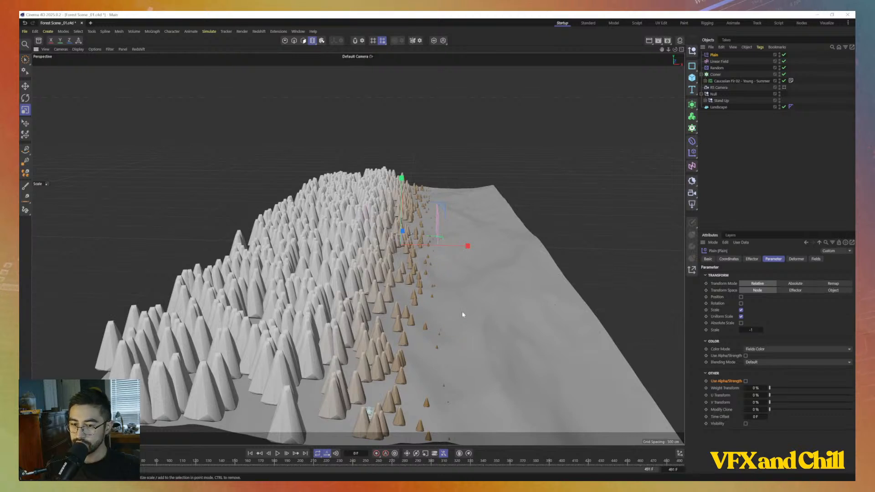
Shift the Linear Field slightly along its X axis across the edge of the trees
key("e")
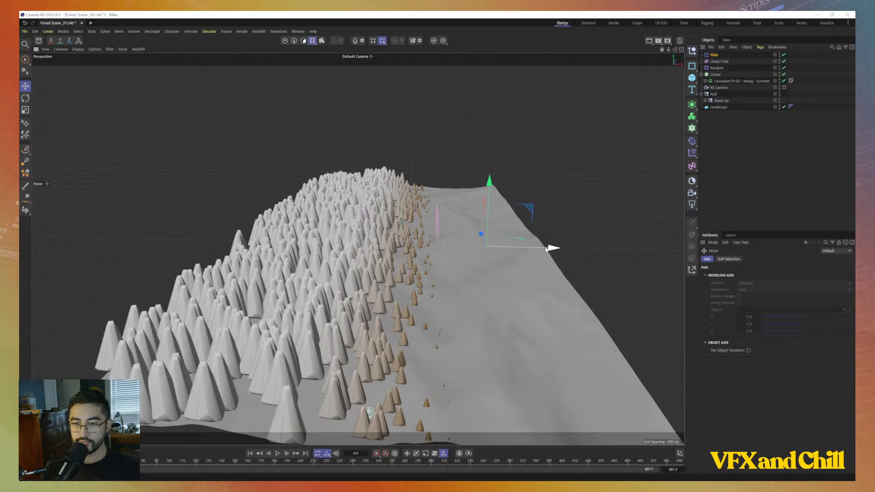
left_click(717, 62)
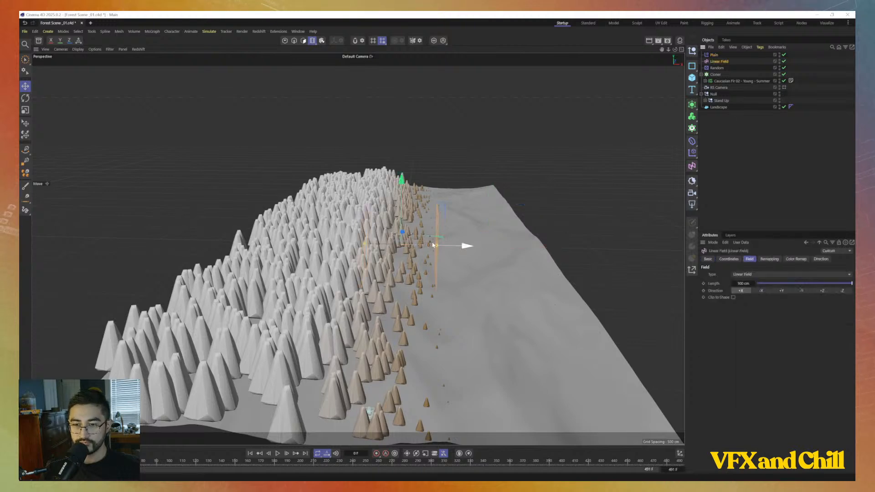
mouse_move(436, 246)
left_mouse_down()
mouse_move(523, 247)
mouse_move(296, 250)
mouse_move(543, 264)
mouse_move(351, 267)
mouse_move(444, 248)
mouse_move(557, 249)
mouse_move(391, 248)
mouse_move(453, 247)
mouse_move(435, 246)
left_mouse_up()
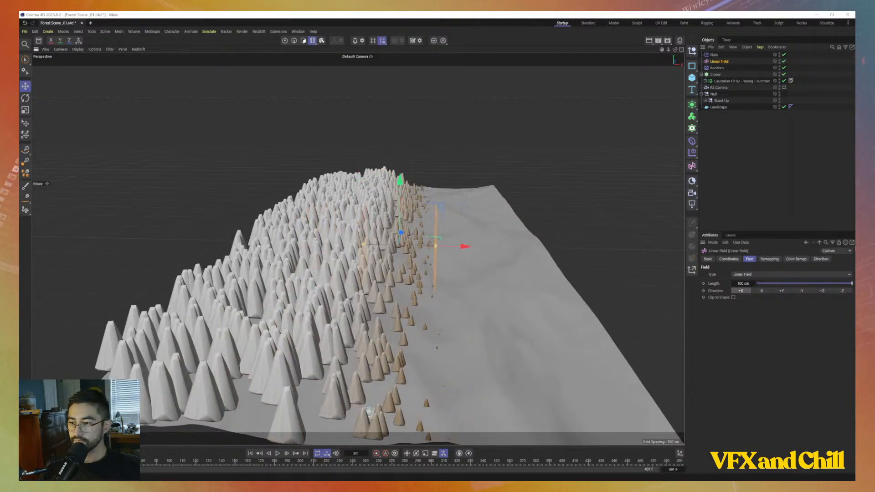
Examine the Linear Field's remapping settings and its transition beside the Landscape
left_click(769, 259)
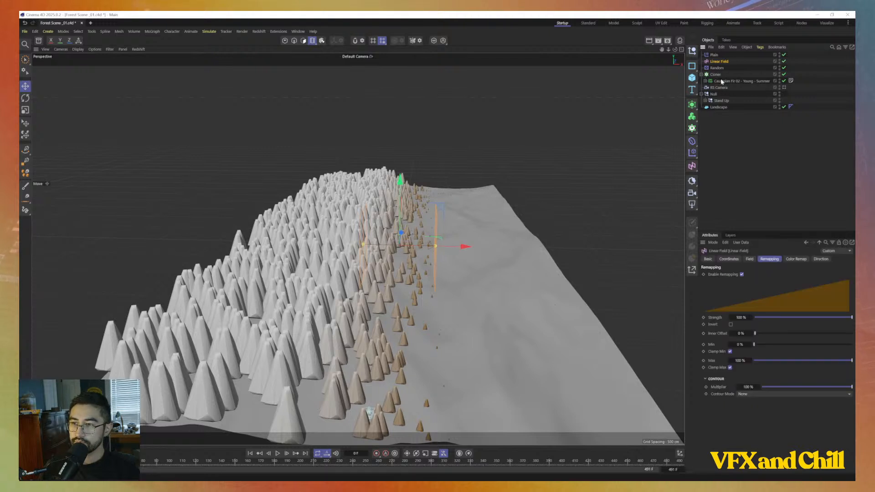
left_click(717, 108)
left_click(727, 62)
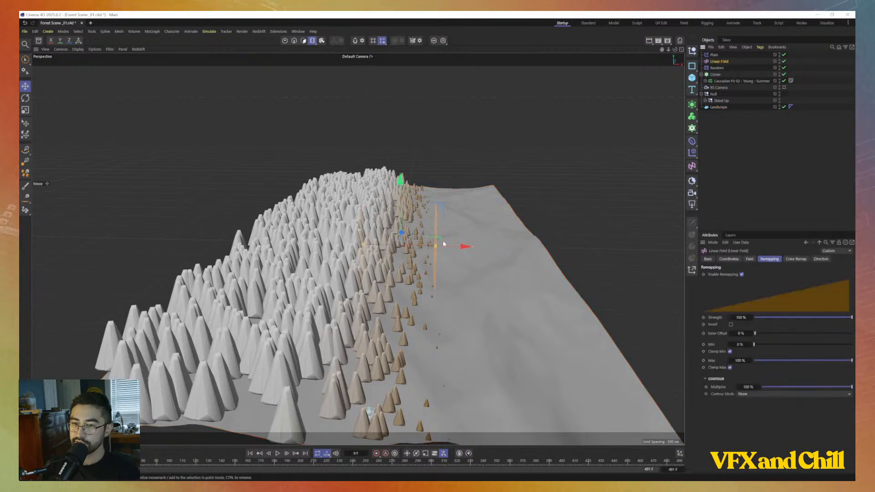
left_click(718, 68)
left_click(724, 62)
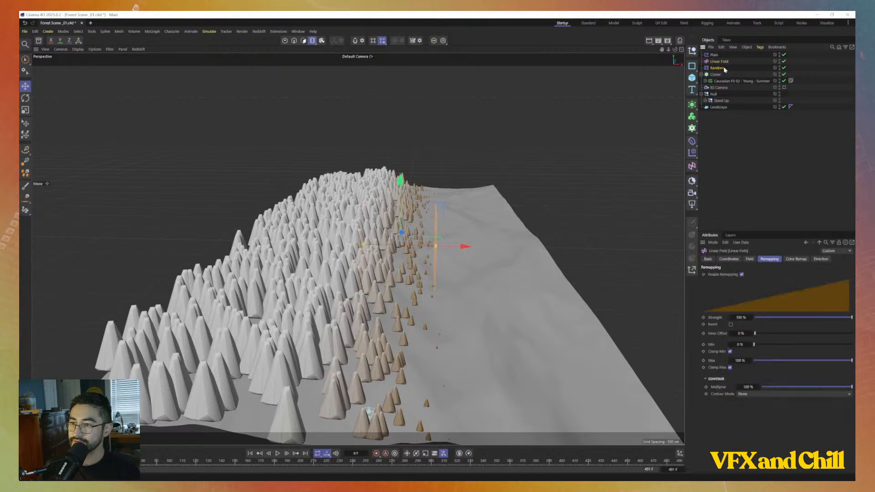
Try narrowing the Landscape's width to 803 cm to compare how the trees redistribute
left_click(719, 107)
left_click_drag(754, 275, 709, 275)
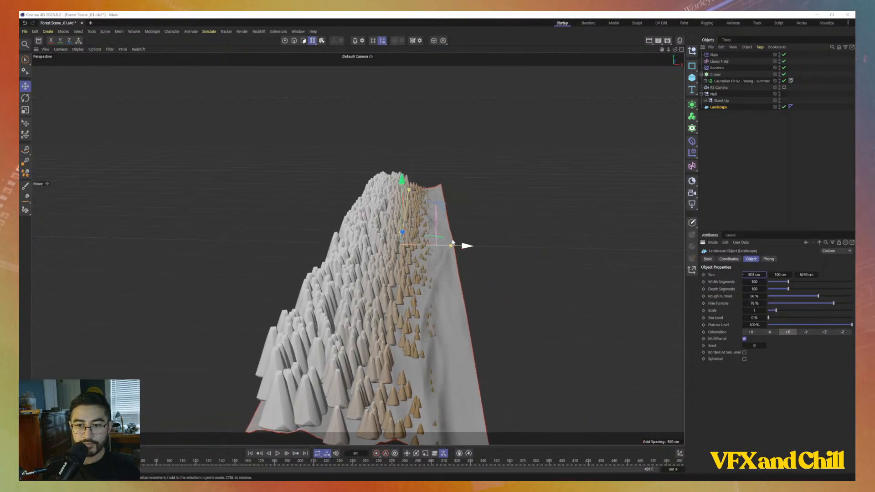
left_click(719, 75)
left_click(717, 62)
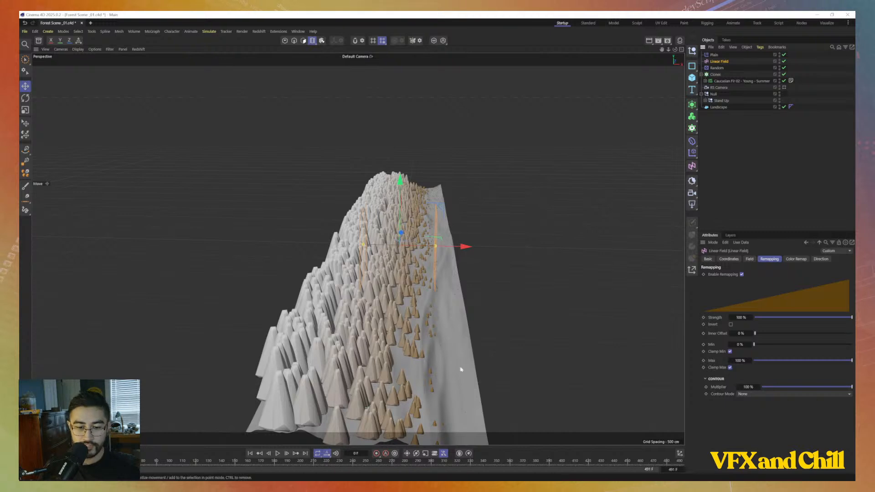
left_click(507, 351)
left_click(463, 289)
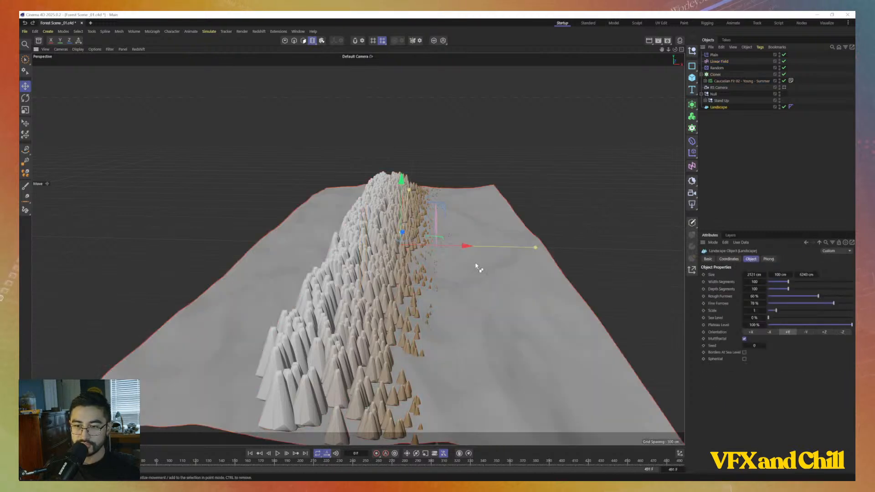
left_click(718, 74)
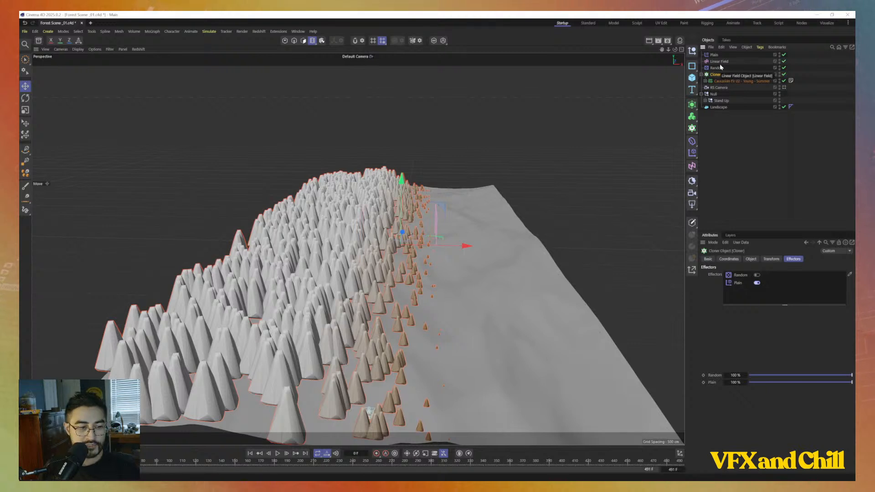
Try to shift the Linear Field farther along its X axis toward the cleared side
scroll(472, 261, "up", 2)
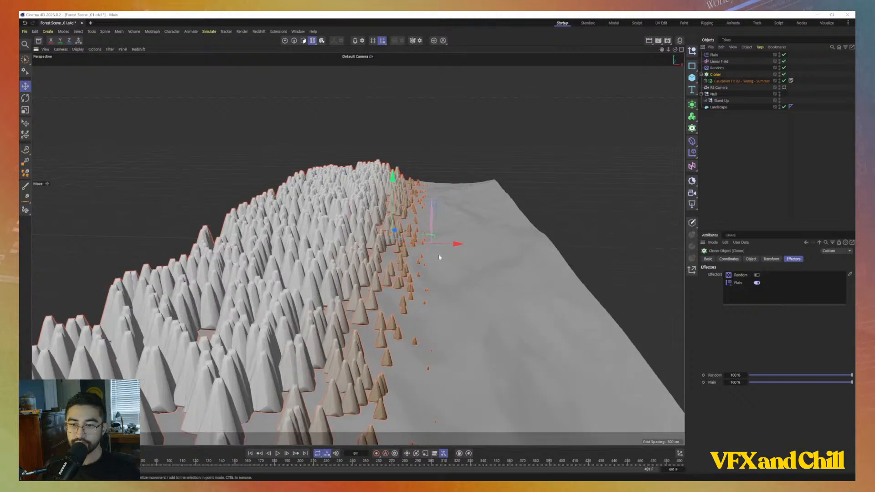
left_click(714, 55)
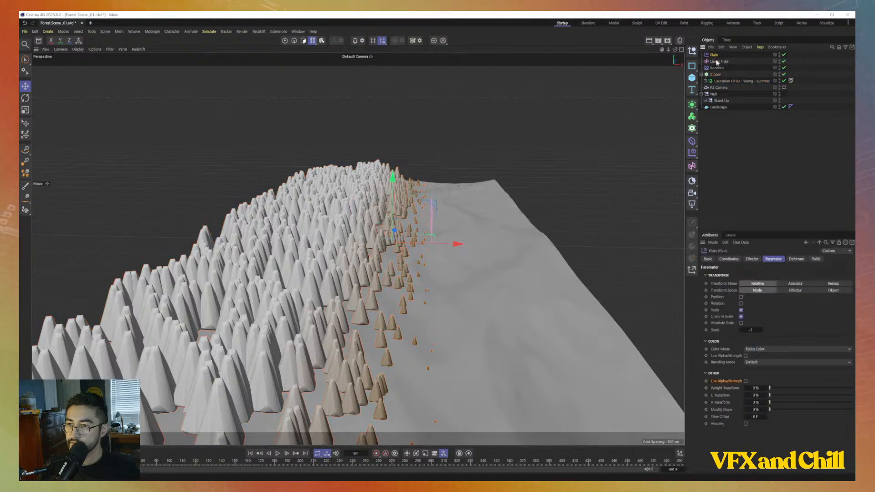
left_click(717, 63)
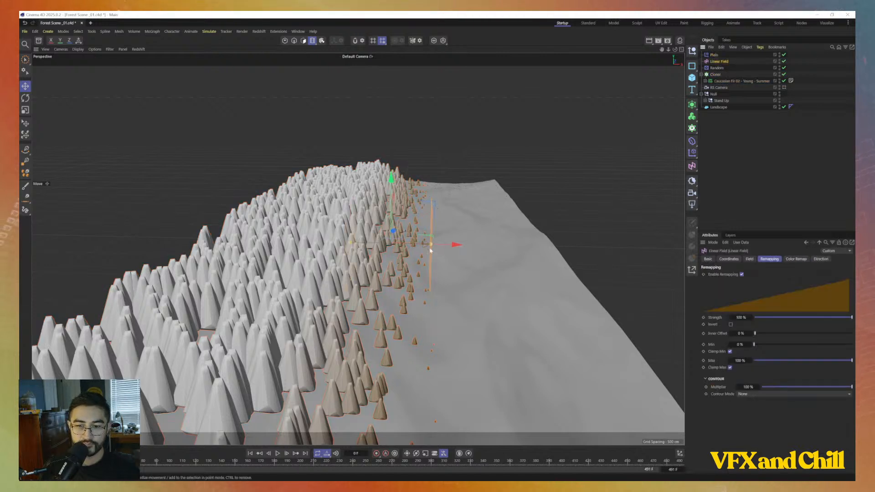
left_click_drag(430, 250, 485, 250, "alt")
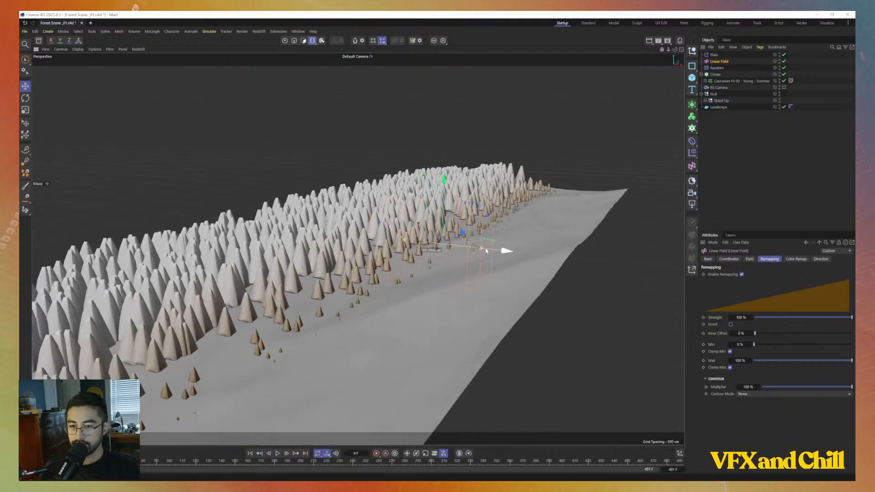
key("ctrl+z")
Increase the Linear Field's length to about 339 cm so its falloff spans most of the Landscape's width
left_click(749, 259)
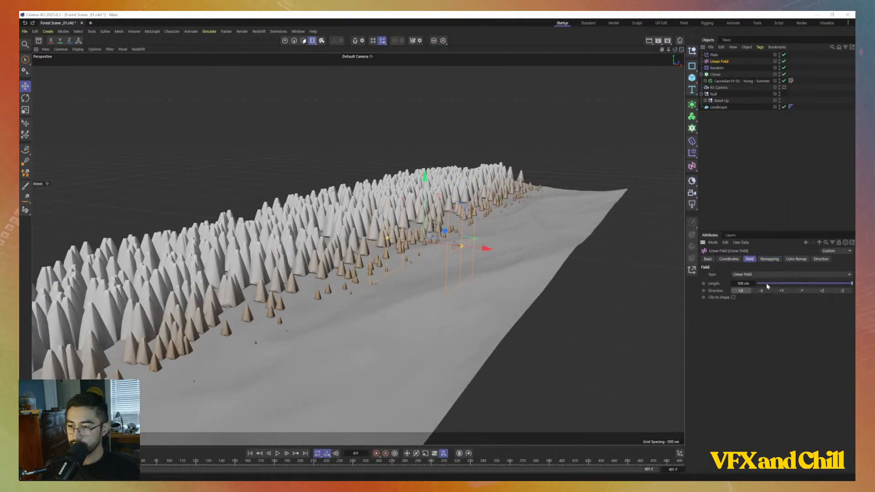
left_click_drag(739, 283, 784, 283)
mouse_move(460, 350)
left_mouse_down("alt")
mouse_move(434, 353)
mouse_move(445, 358)
left_mouse_up("alt")
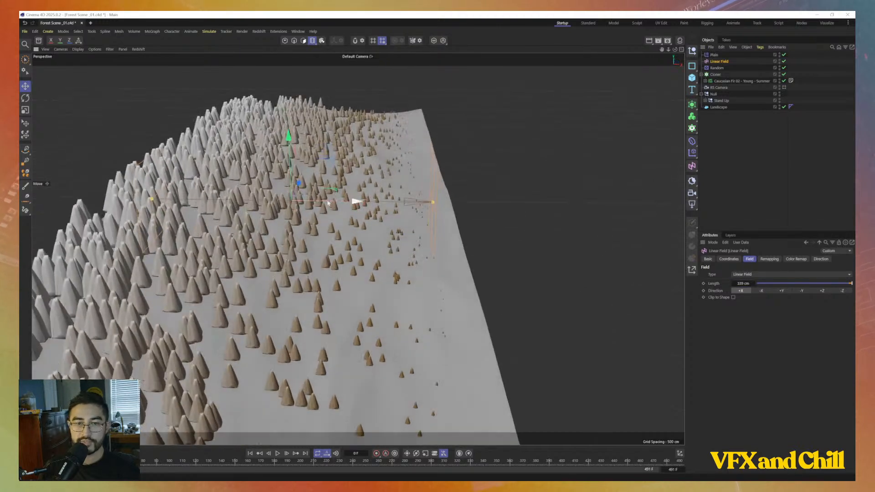
Set the contour mode in the Linear Field's remapping to Curve
left_click(768, 260)
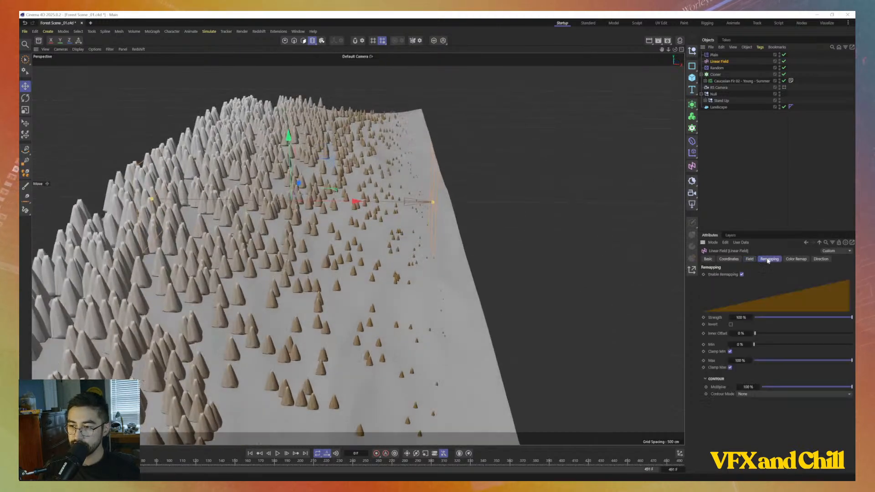
left_click(754, 395)
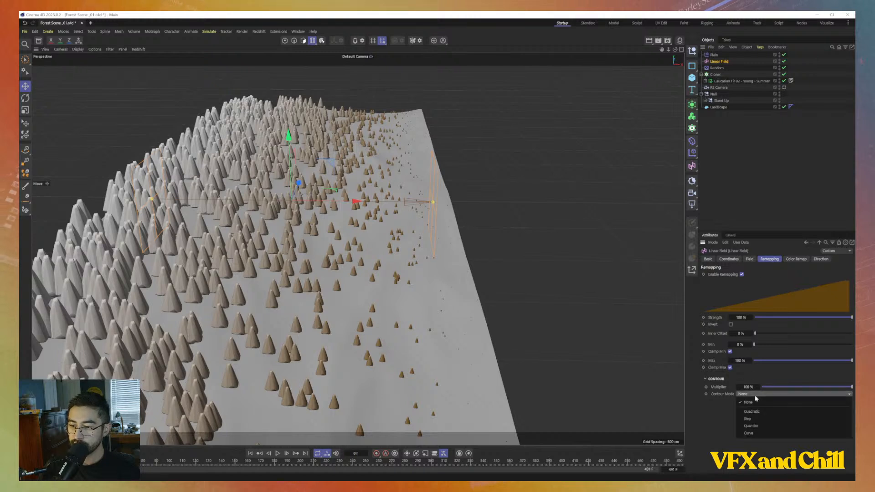
left_click(756, 433)
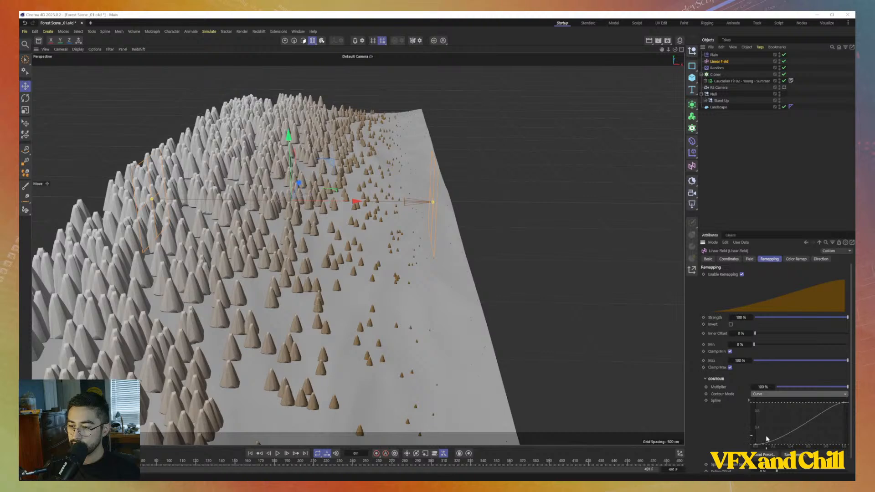
Reshape the contour spline into a narrow central peak with both ends at zero, clearing a path down the middle of the forest
left_click_drag(756, 444, 757, 405)
key("ctrl+z")
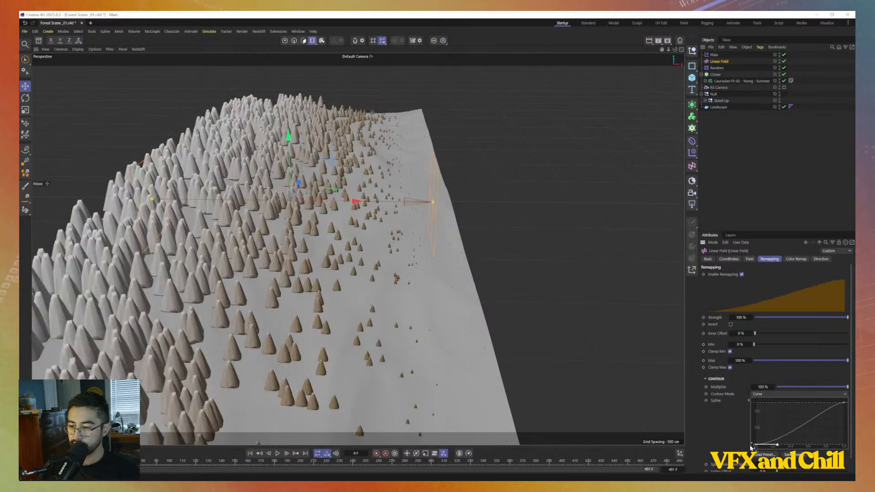
left_click_drag(844, 403, 803, 438)
left_click_drag(801, 408, 796, 402)
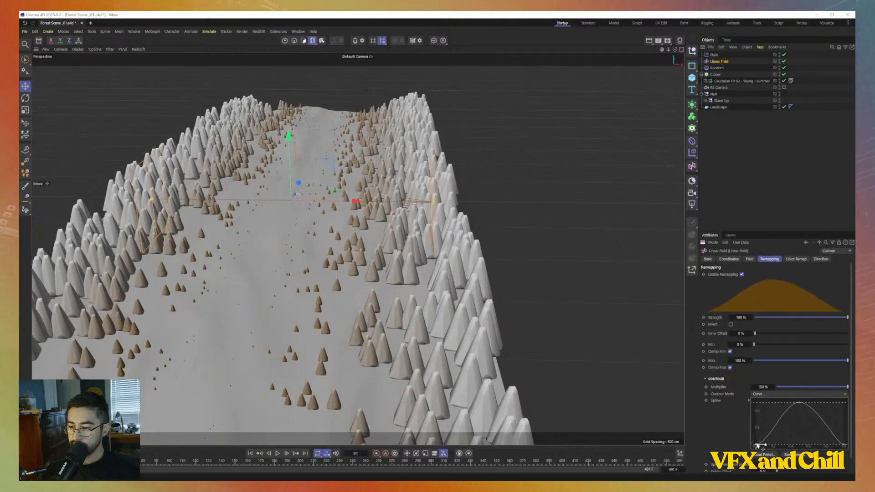
left_click_drag(757, 445, 809, 448)
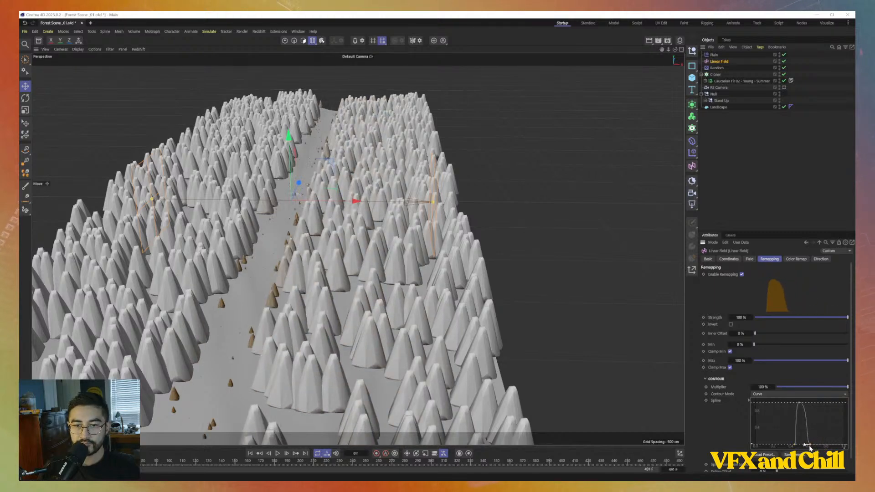
Inspect the cleared path from ground level and save the project
left_click_drag(364, 285, 388, 203, "alt")
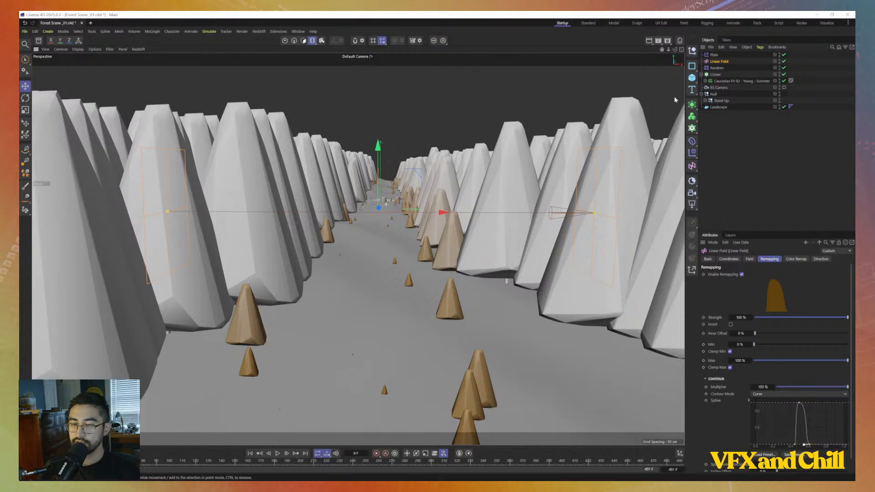
left_click_drag(169, 99, 155, 87, "alt")
left_click(25, 31)
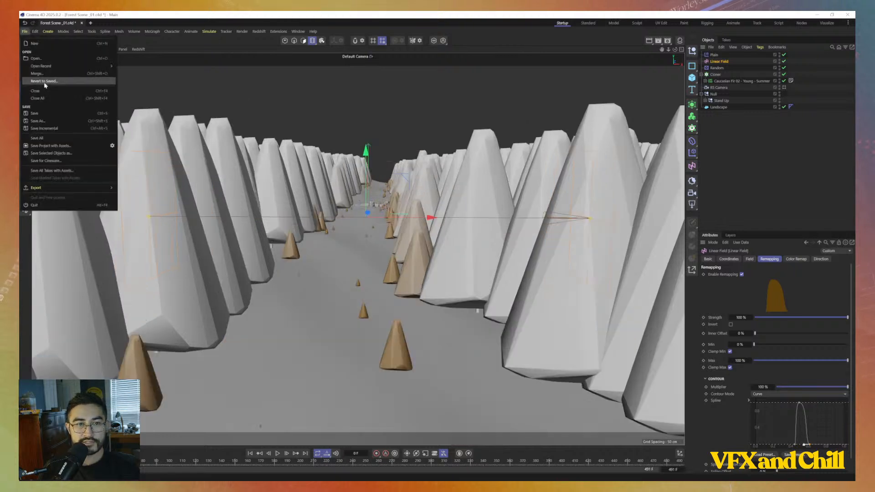
left_click(53, 114)
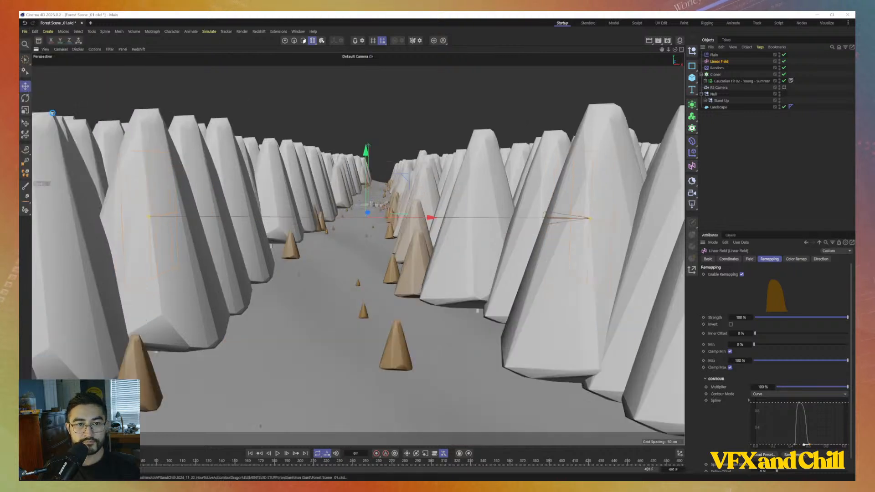
Try scaling up the Caucasian Fir inside the Cloner with the Scale tool and switch to Object mode
left_click(719, 81)
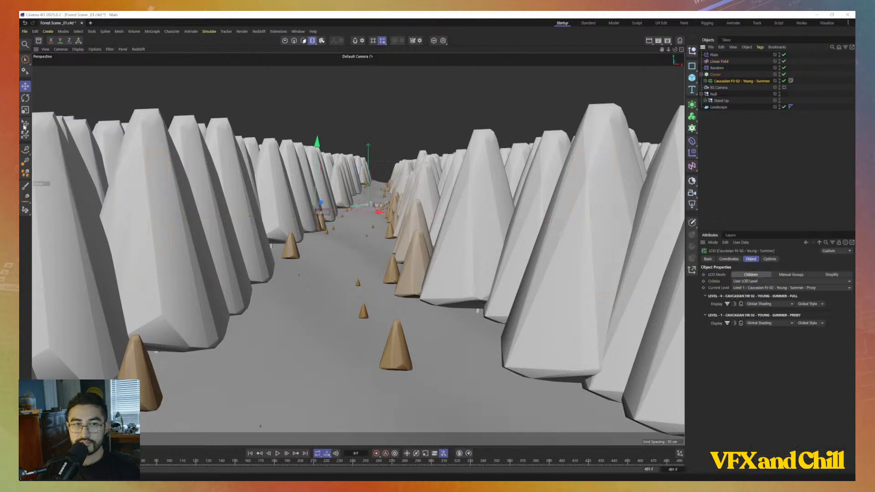
left_click(26, 111)
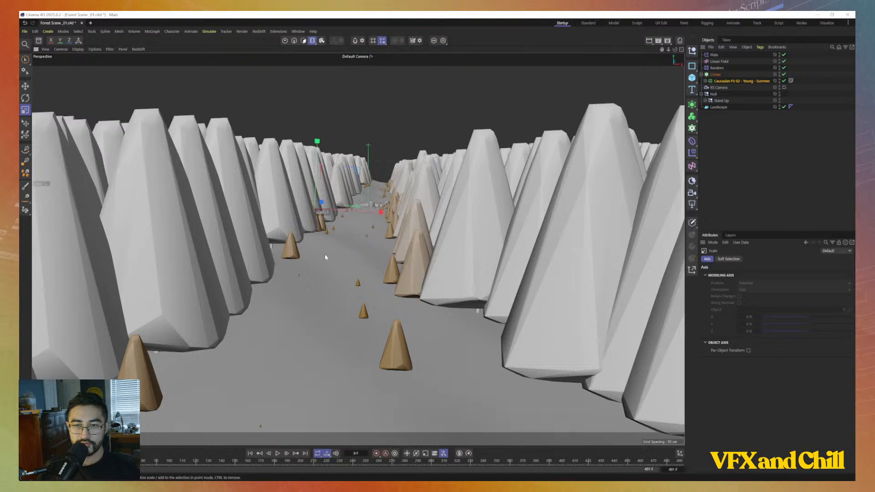
left_click(714, 81)
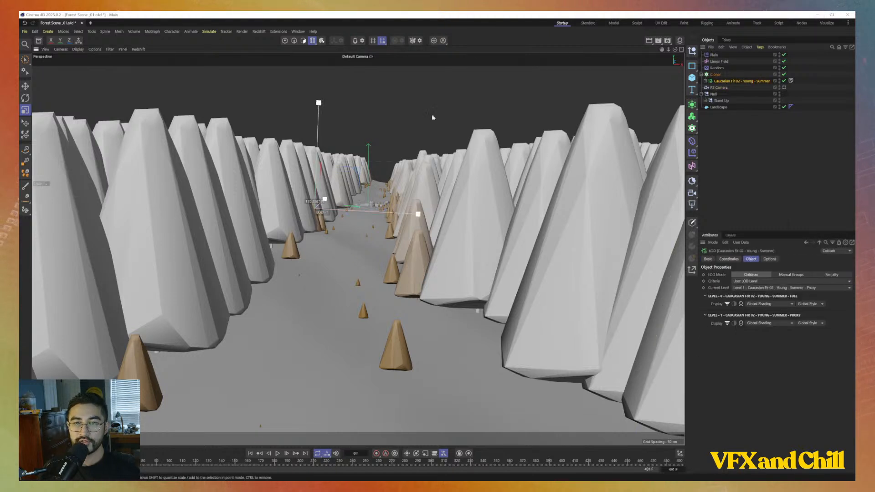
left_click(312, 41)
left_click(329, 52)
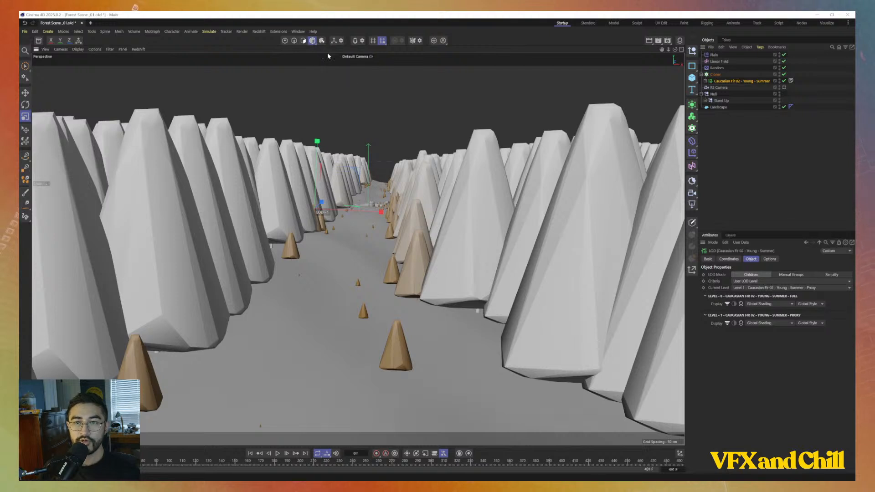
Scale up the Caucasian Fir uniformly so the trees tower over the path, and save the project
scroll(299, 297, "up", 10)
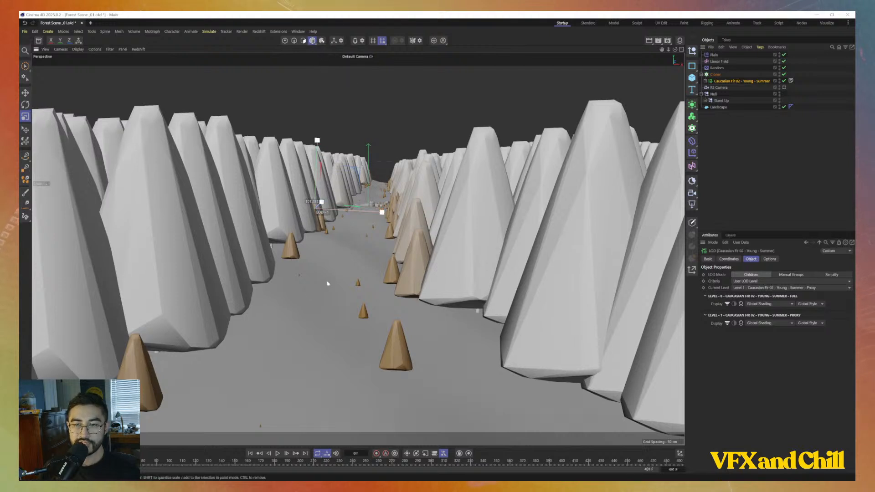
scroll(411, 237, "up", 8)
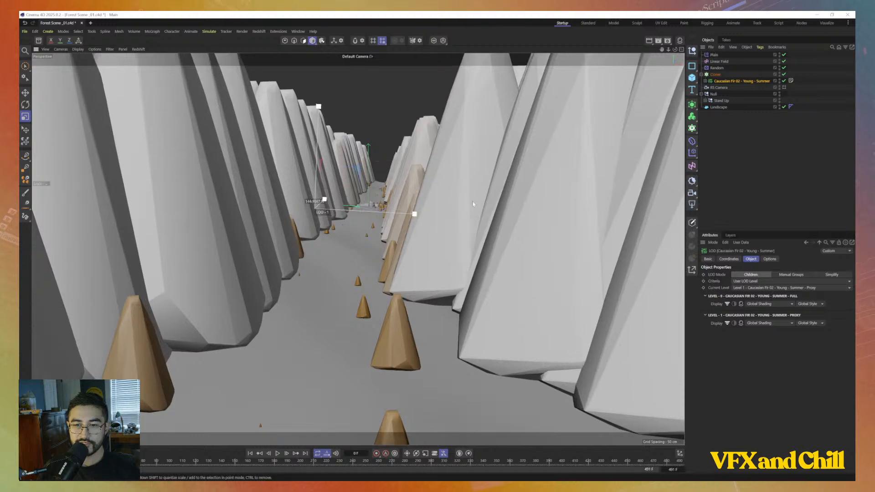
left_click_drag(529, 173, 530, 173)
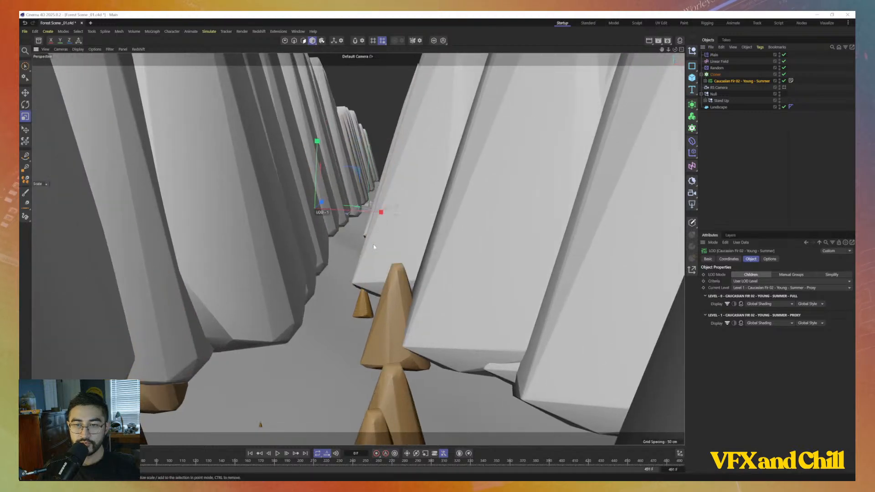
middle_click_drag(374, 219, 414, 232, "alt")
left_click_drag(414, 231, 393, 258, "alt")
middle_click_drag(393, 257, 385, 293, "alt")
left_click_drag(386, 293, 386, 297, "alt")
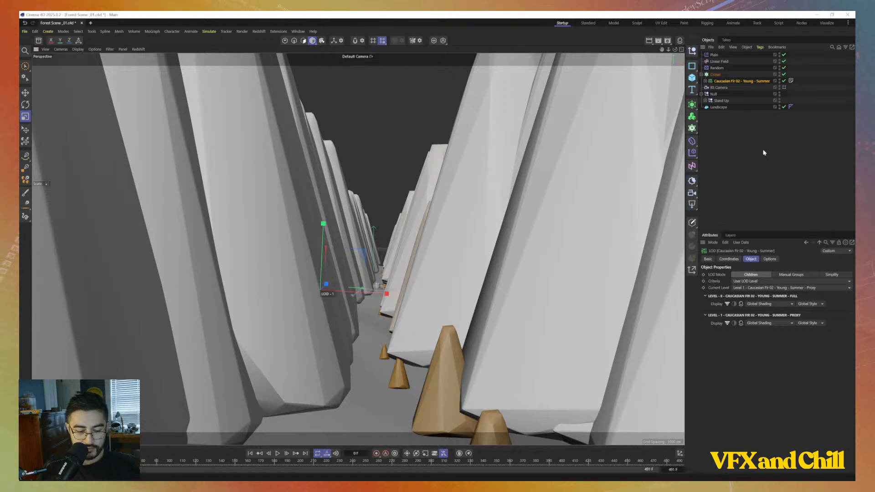
key("ctrl+s")
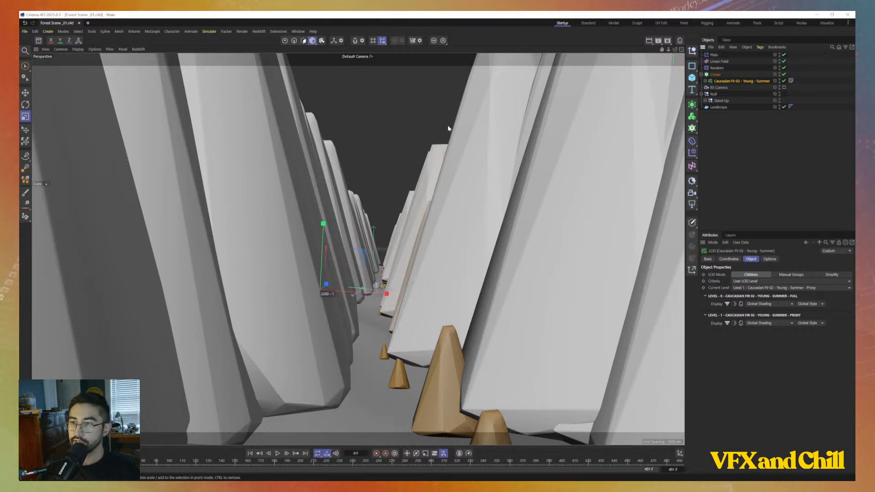
Look through the RS Camera to view the enlarged forest from the shot's angle
left_click_drag(381, 140, 379, 137, "alt")
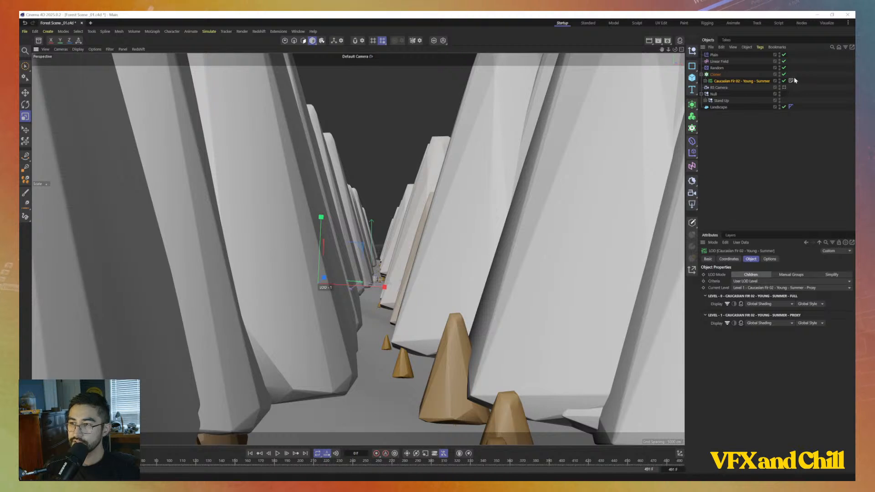
left_click(718, 75)
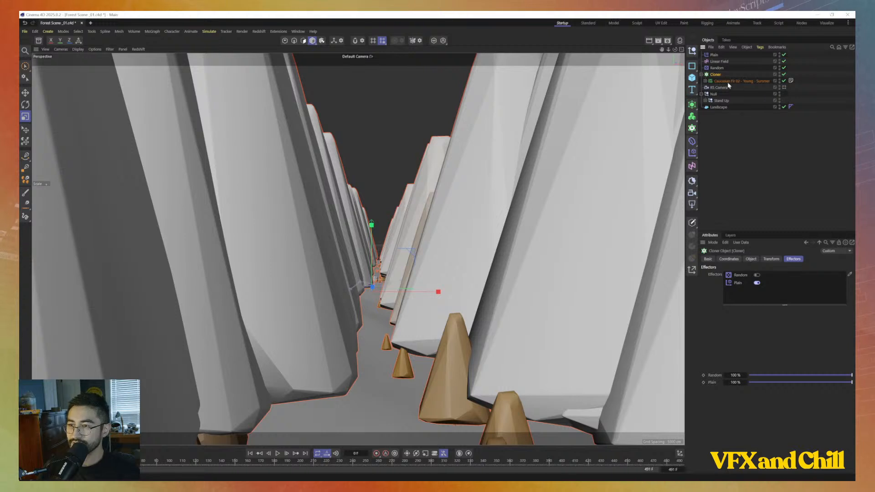
left_click(728, 81)
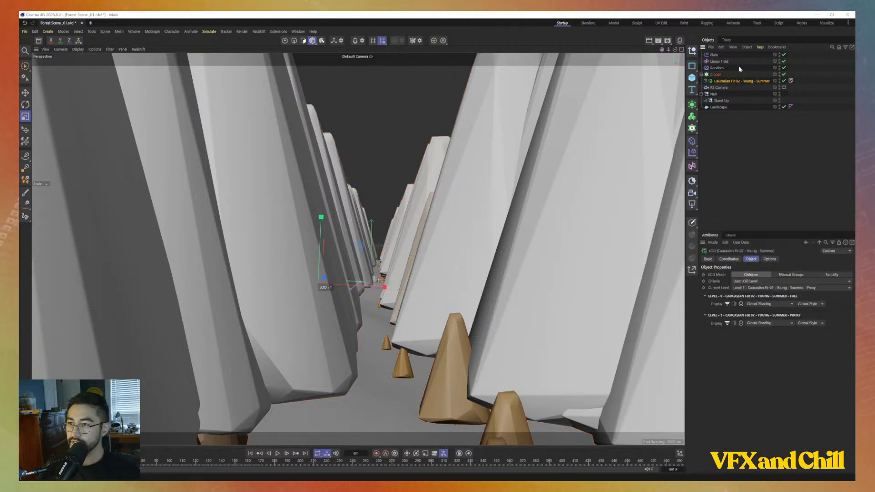
left_click(784, 87)
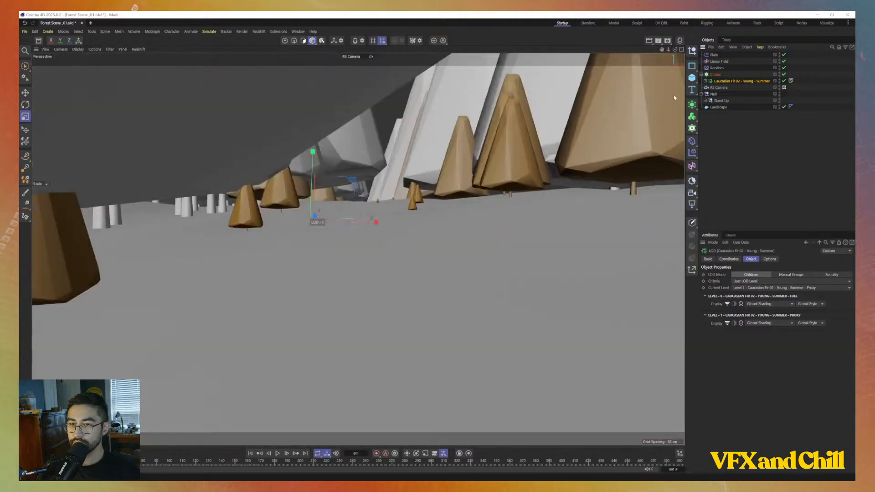
Scrub the whole shot through the RS Camera to check how the robot reads between the enlarged trees
middle_click_drag(371, 175, 334, 211, "alt")
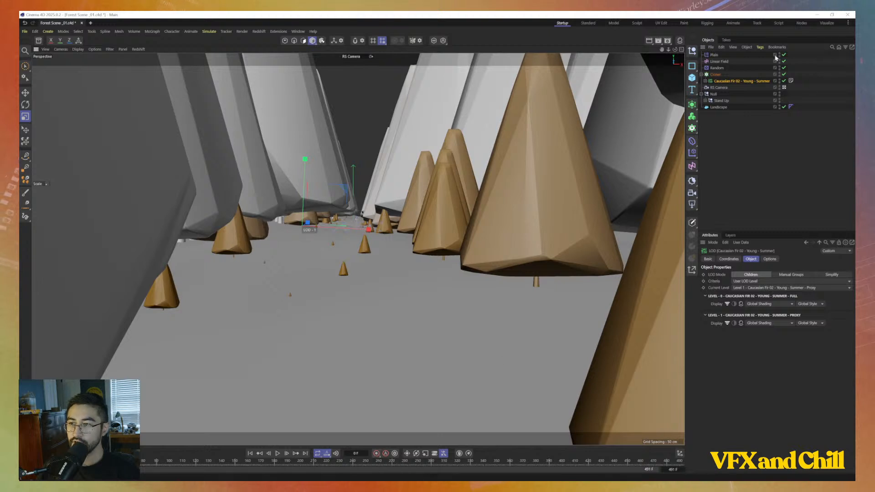
left_click(718, 88)
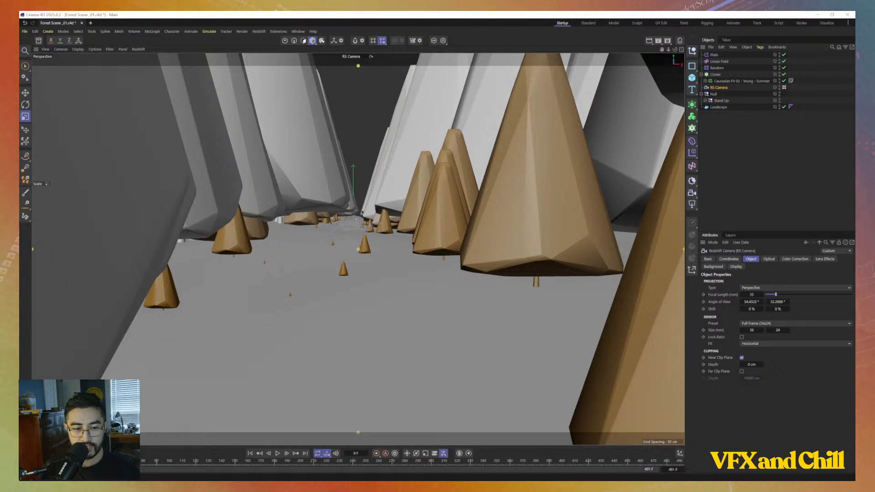
left_click_drag(146, 467, 668, 472)
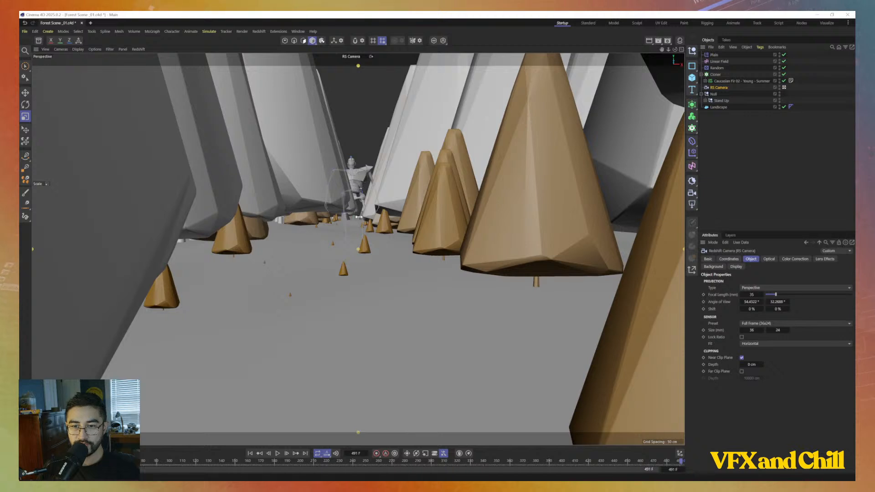
right_click_drag(359, 217, 359, 217, "alt")
middle_click_drag(359, 218, 356, 219, "alt")
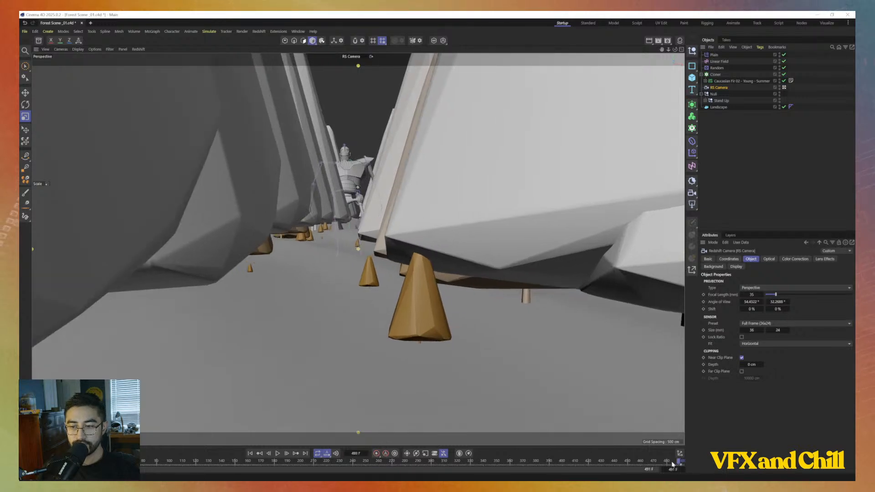
left_click_drag(672, 463, 37, 474)
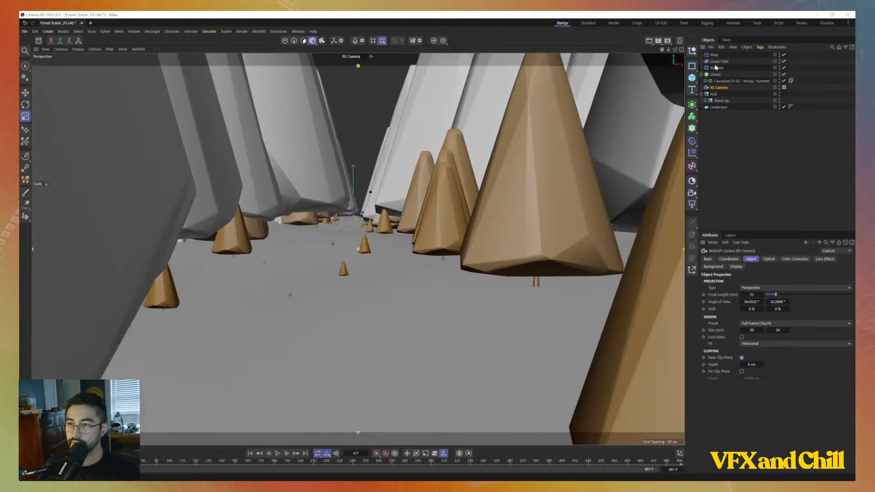
Raise the robot's Null slightly above the Landscape with the Move tool
left_click(714, 54)
key("e")
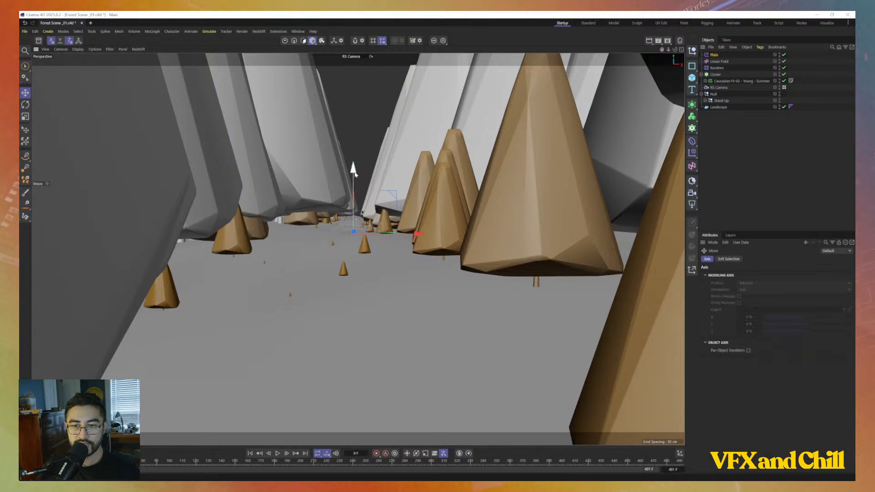
left_click_drag(356, 170, 361, 173)
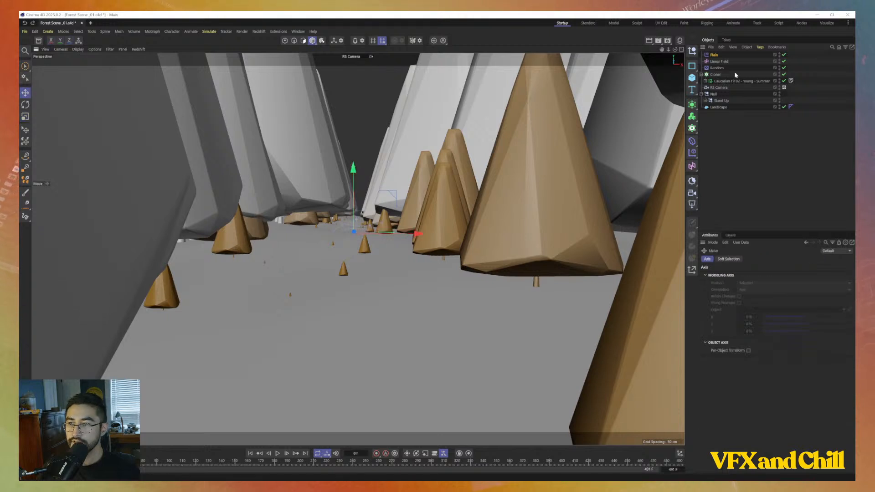
left_click(714, 94)
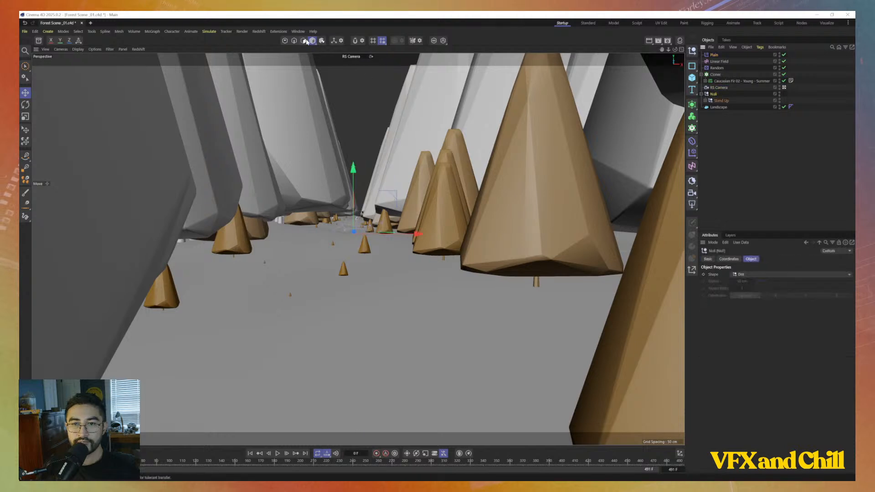
left_click(321, 40)
left_click(337, 75)
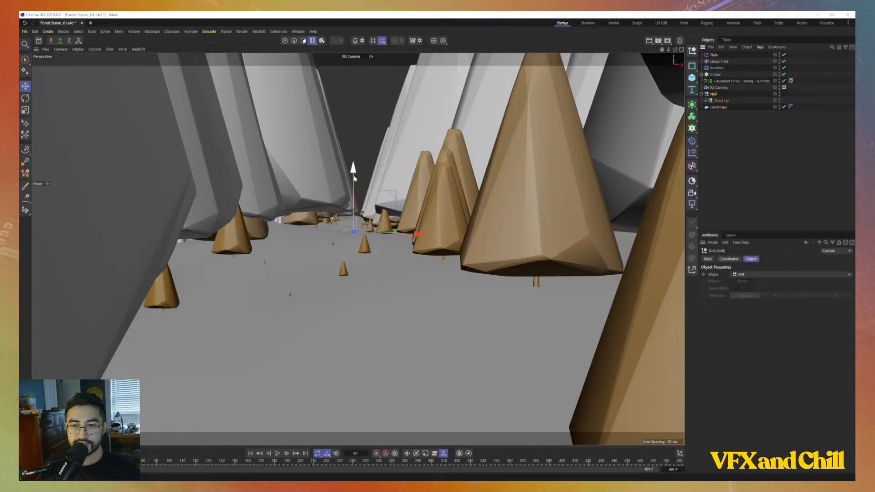
mouse_move(354, 172)
left_mouse_down()
mouse_move(356, 158)
mouse_move(356, 166)
left_mouse_up()
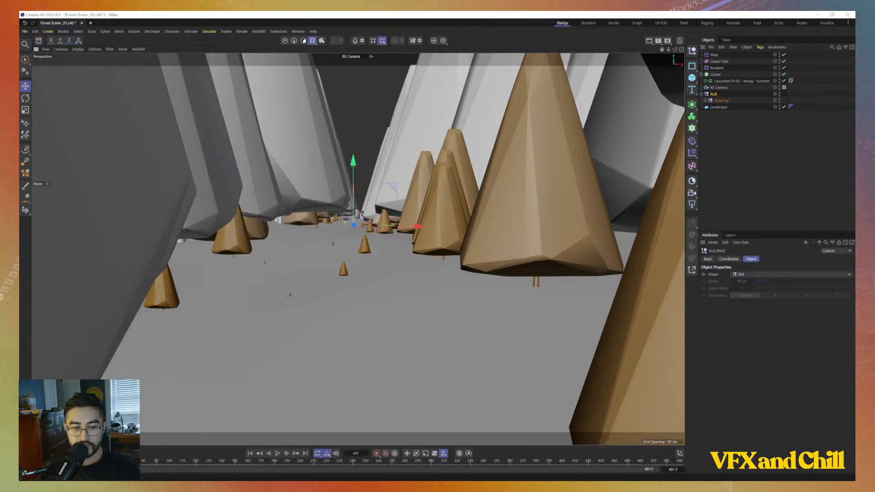
Play the animation to check the raised robot's position and return to frame 0
left_click(278, 453)
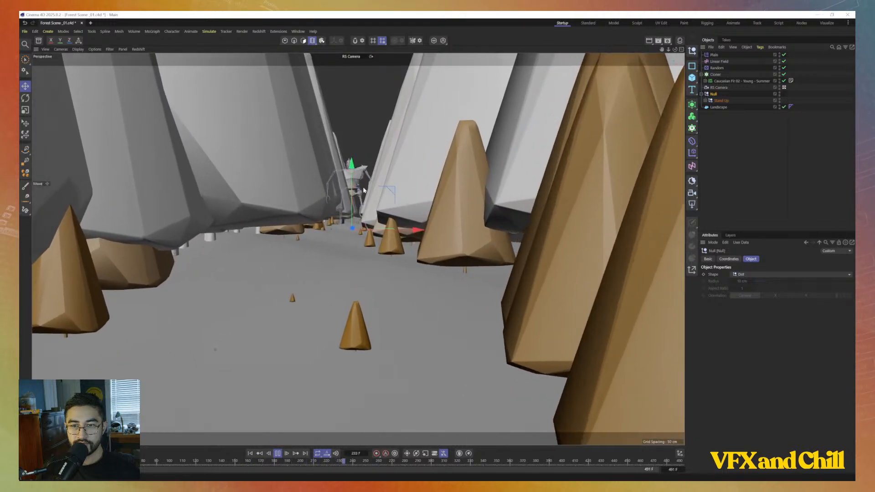
left_click(278, 454)
left_click_drag(267, 462, 34, 459)
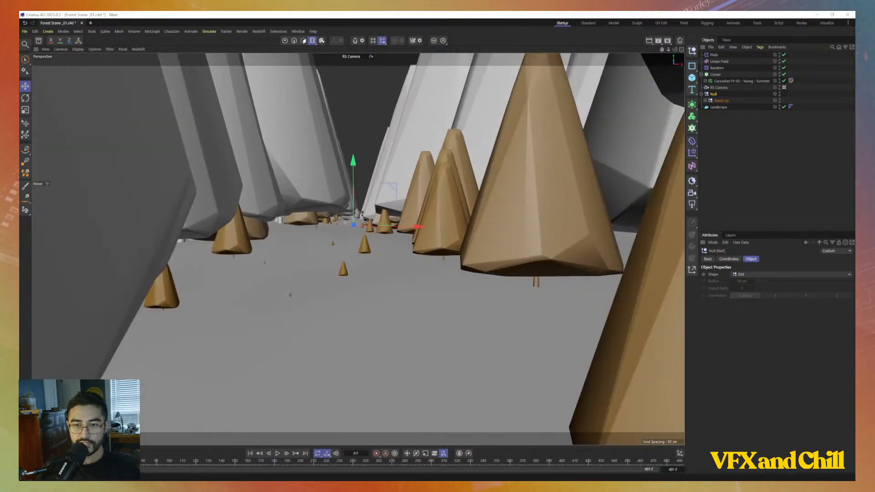
Turn on Autokeying and scale up the robot's Null uniformly so it towers over the path
left_click(719, 88)
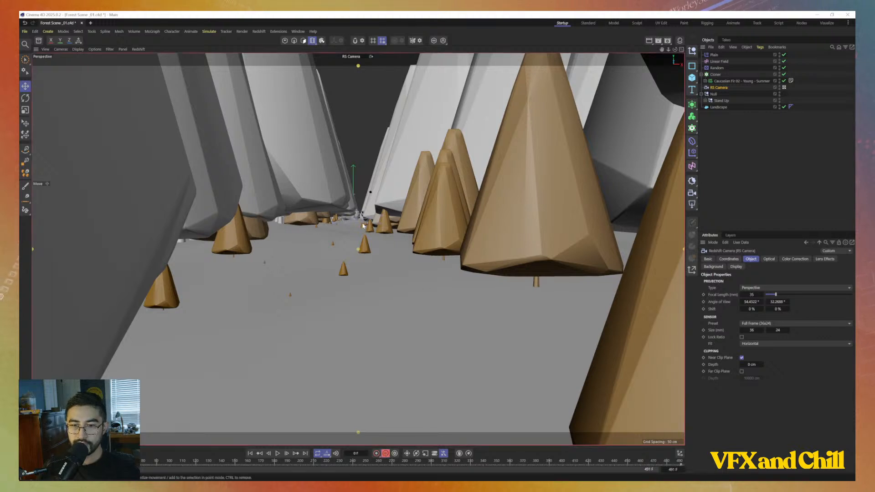
left_click(714, 94)
key("t")
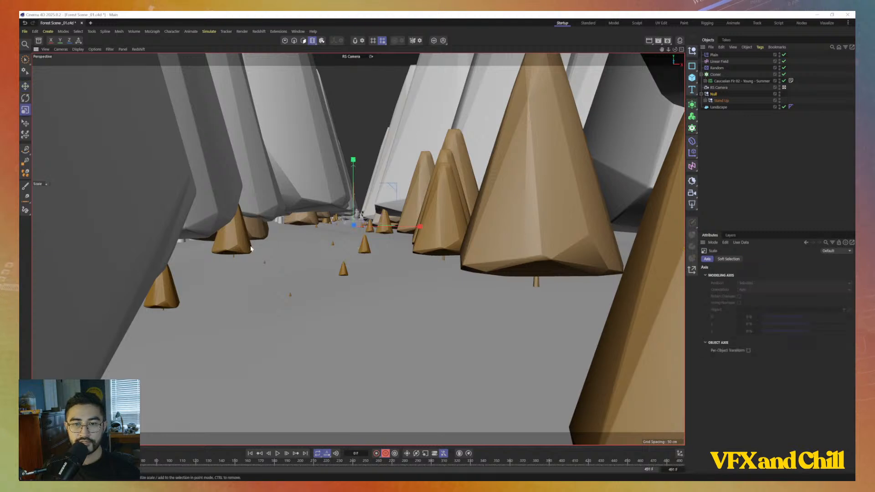
left_click_drag(251, 248, 440, 222)
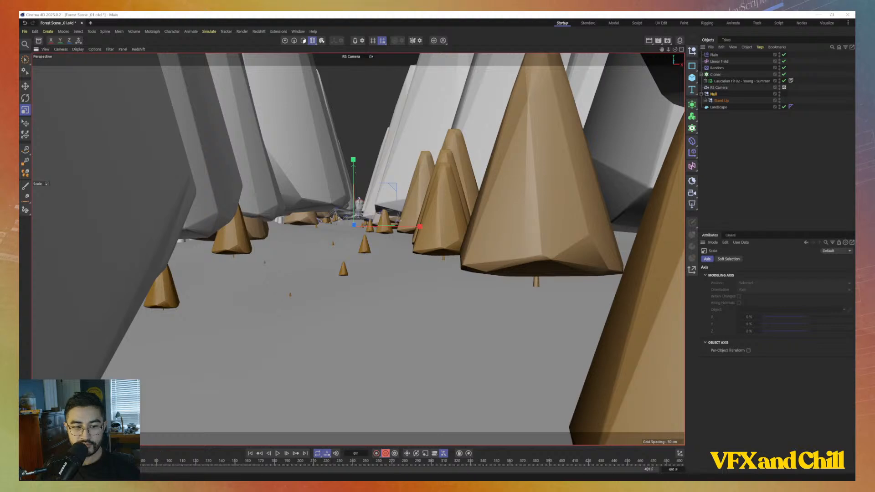
At frame 491, reframe the RS Camera on the enlarged robot and tilt it up to a pitch of 9.4175°
left_click_drag(45, 469, 680, 470)
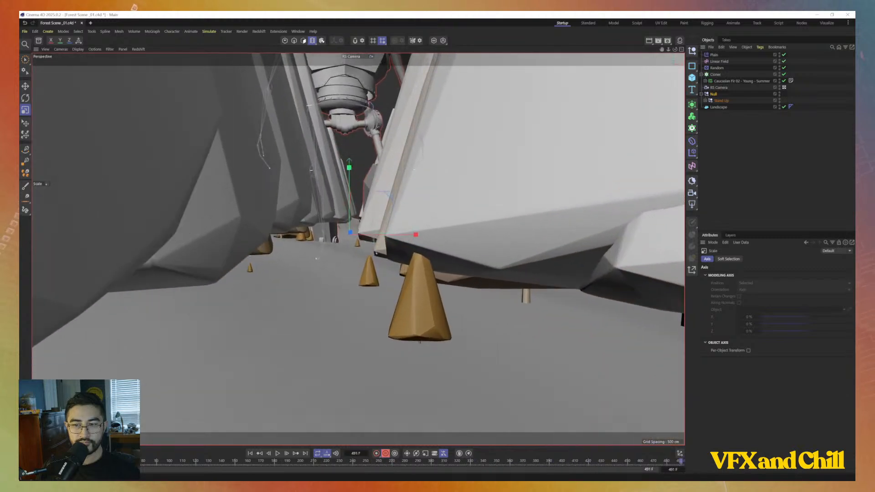
scroll(354, 256, "up", 4)
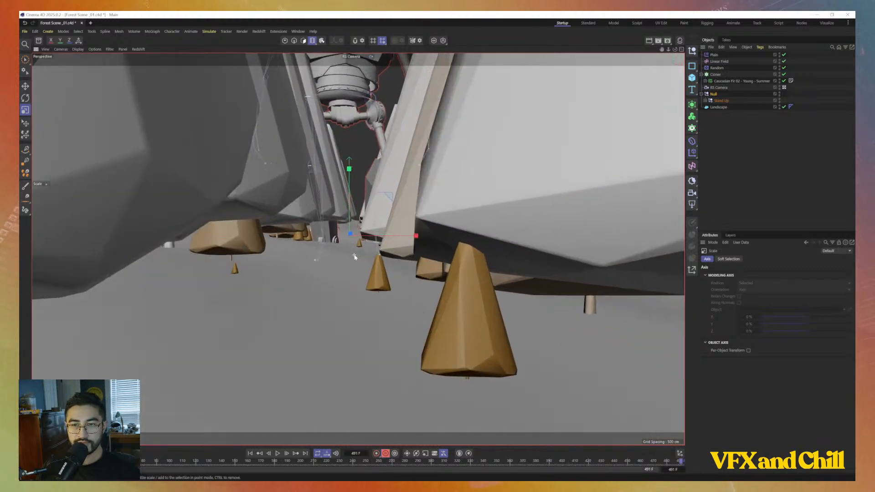
scroll(354, 256, "up", 5)
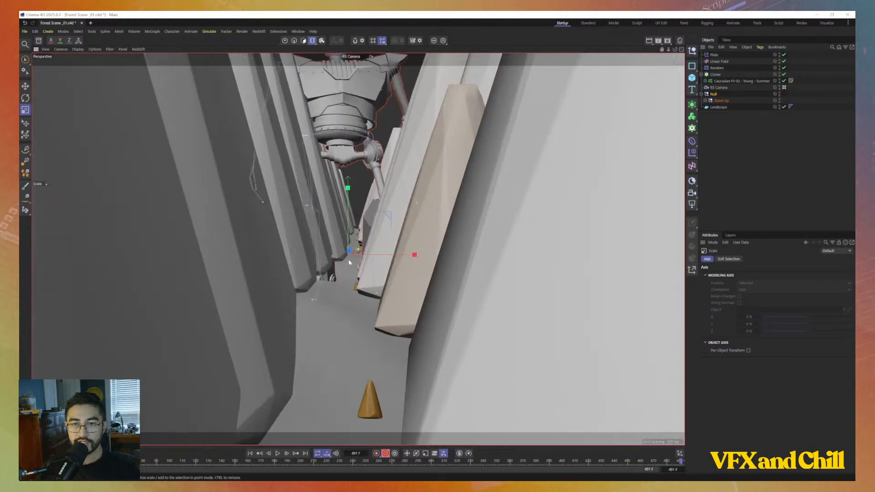
left_click_drag(348, 259, 347, 254, "alt")
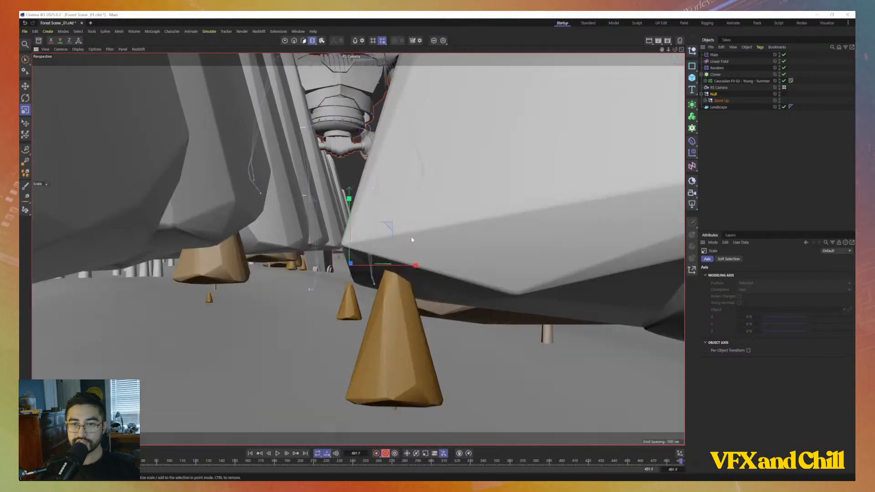
middle_click_drag(445, 217, 490, 273, "alt")
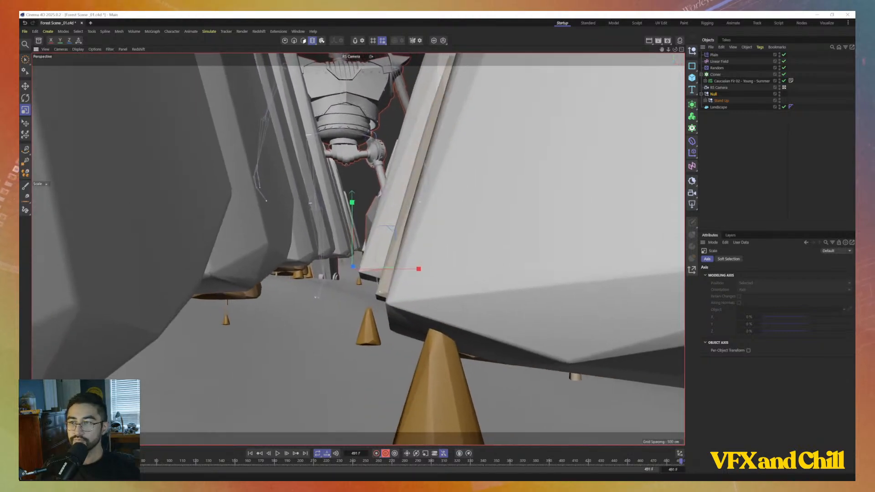
left_click(723, 88)
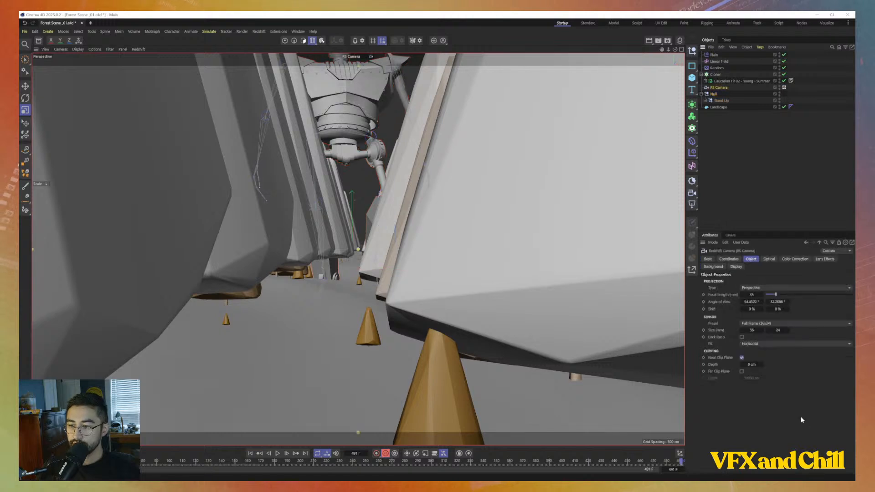
left_click(727, 259)
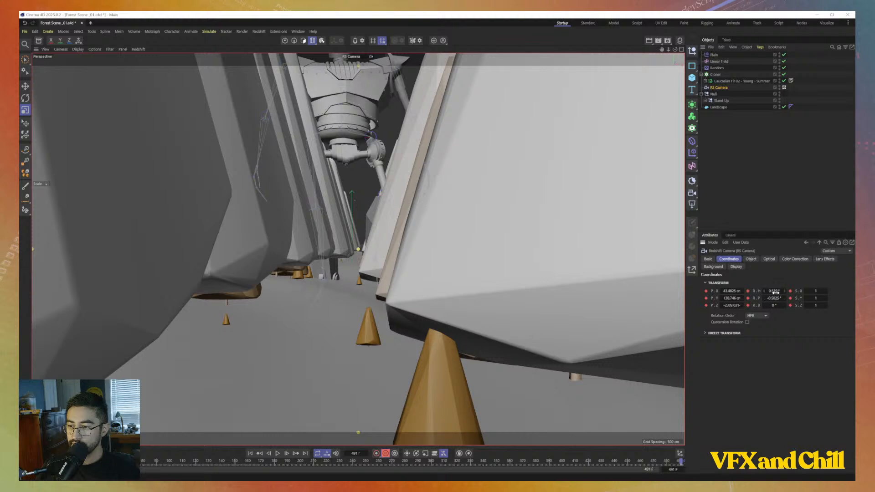
mouse_move(775, 299)
left_mouse_down()
mouse_move(787, 299)
mouse_move(776, 299)
left_mouse_up()
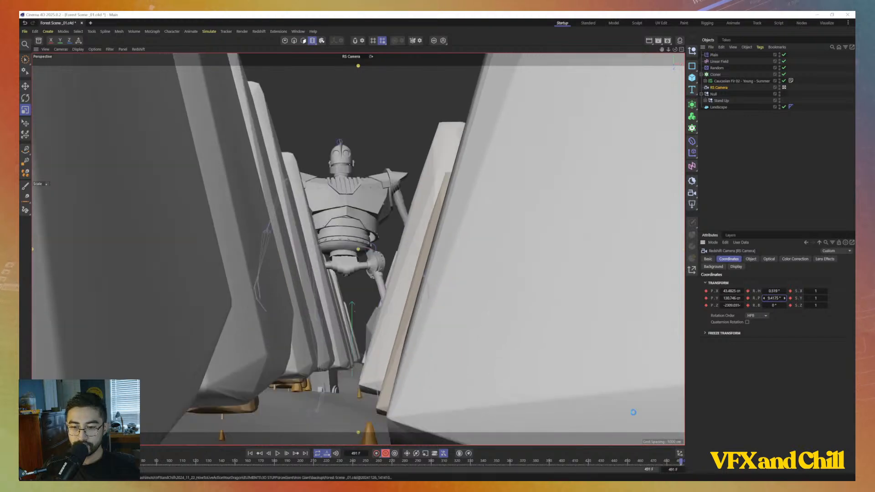
At frame 182, set the RS Camera's pitch to 0° to hold the tilt level there
left_click_drag(680, 463, 276, 461)
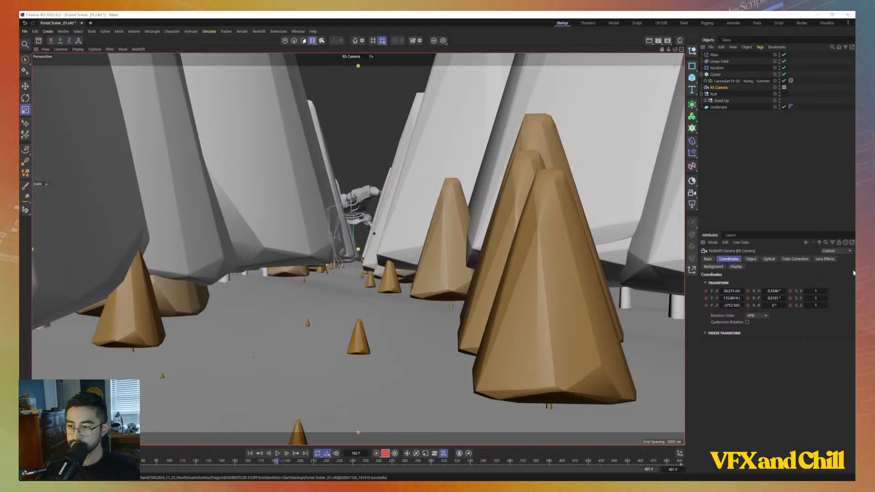
left_click_drag(774, 298, 772, 298)
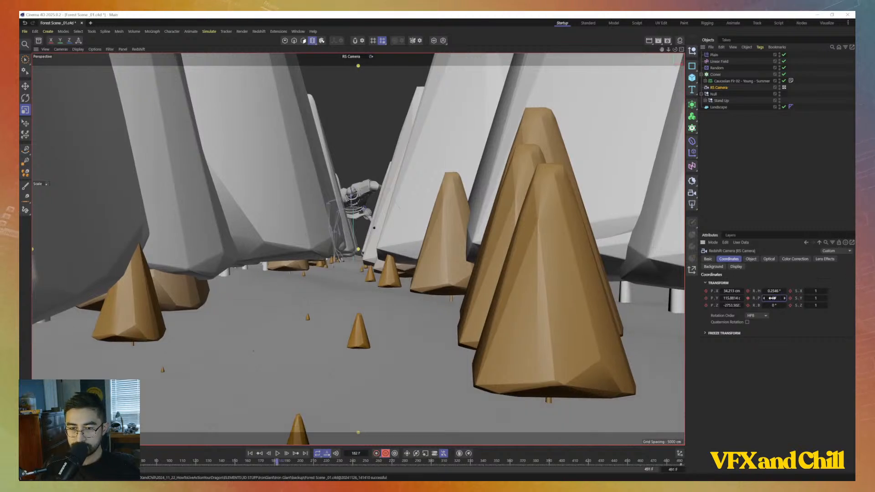
left_click(773, 298)
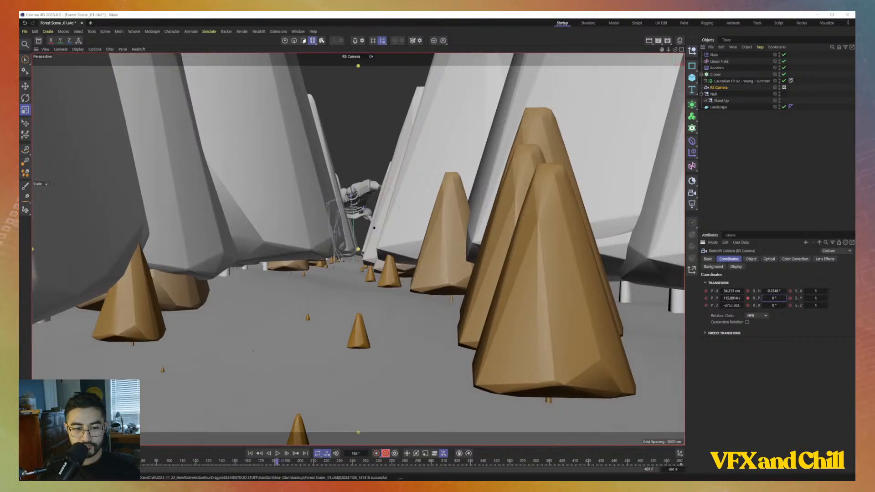
Play back the camera tilt from the start and shorten the timeline to end at frame 420
key("shift+f")
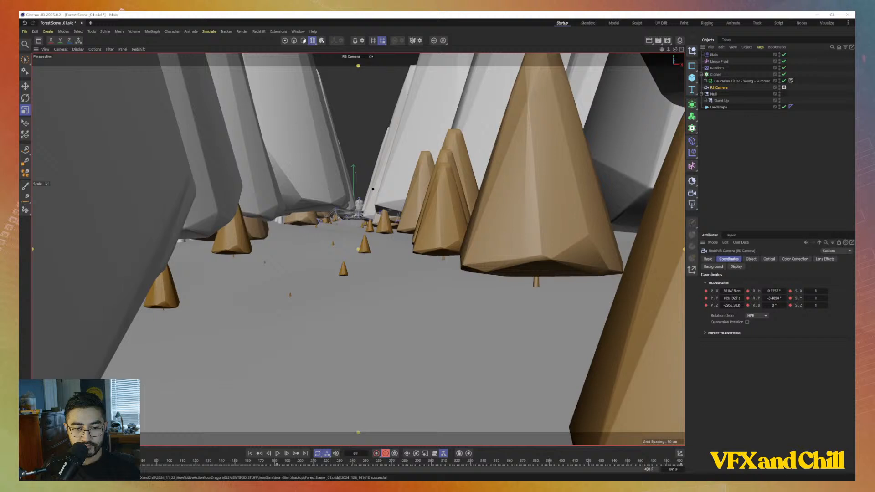
left_click(277, 453)
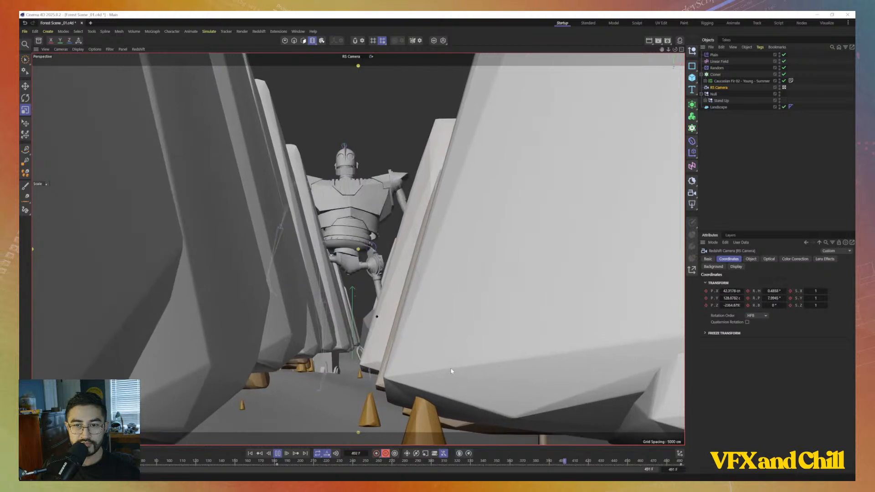
left_click(288, 454)
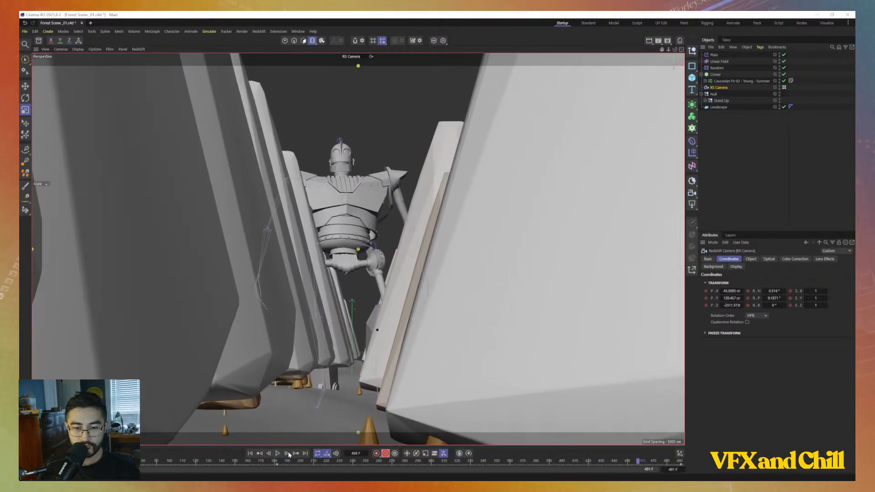
left_click_drag(655, 465, 589, 471)
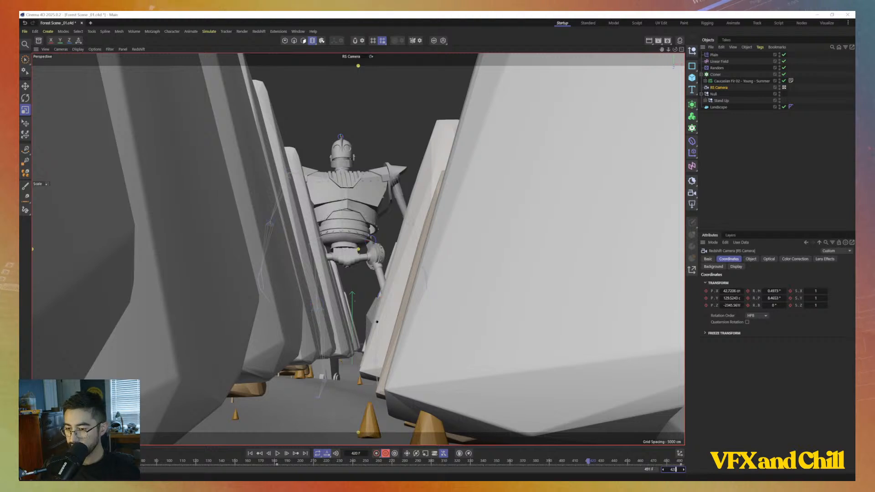
left_click_drag(677, 464, 38, 463)
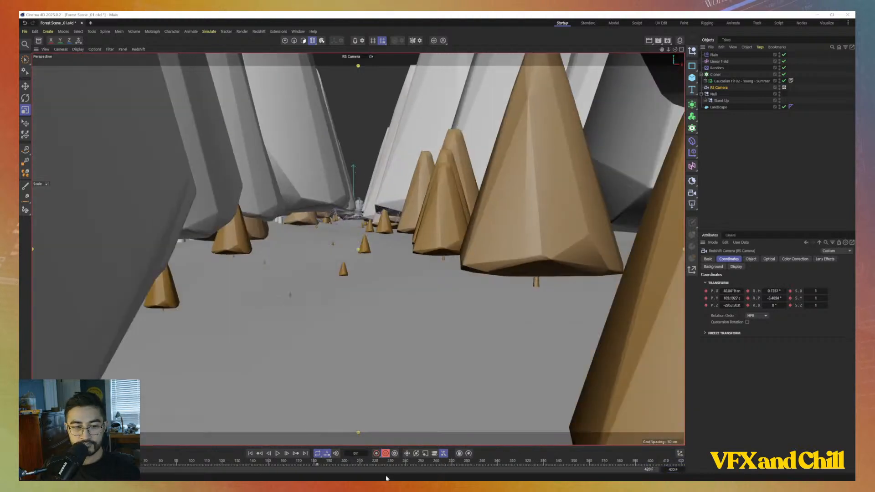